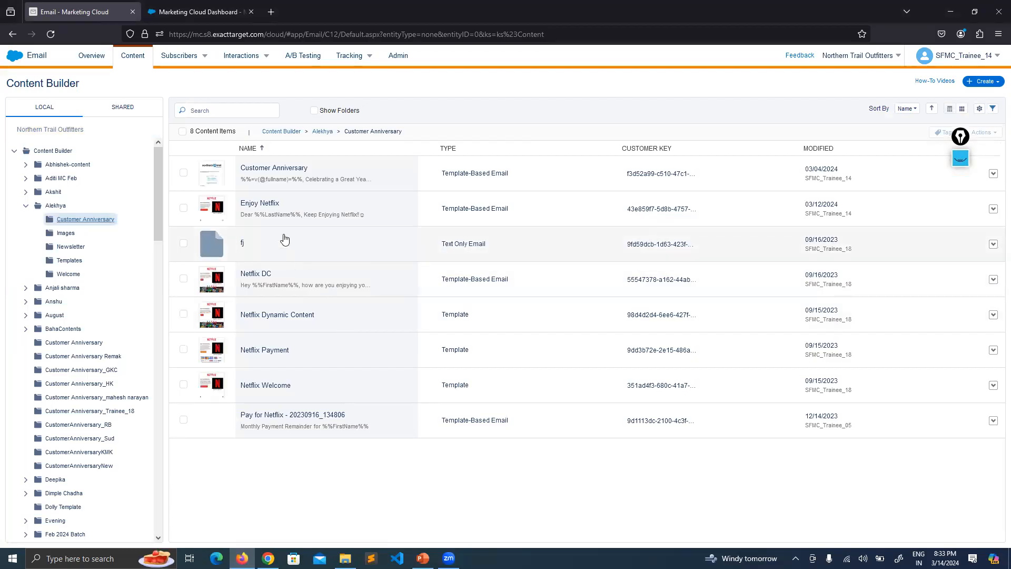
Open the Enjoy Netflix email from Customer Anniversary and scroll through its full preview.
{"action": "left_click", "coordinate": [292, 213]}
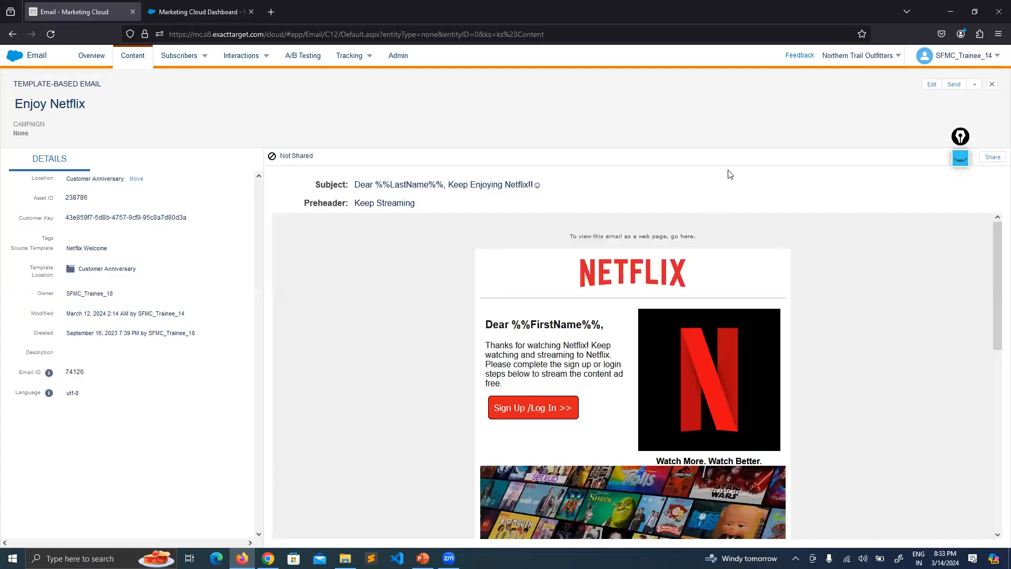
{"action": "scroll", "coordinate": [853, 416], "scroll_direction": "down", "scroll_amount": 9}
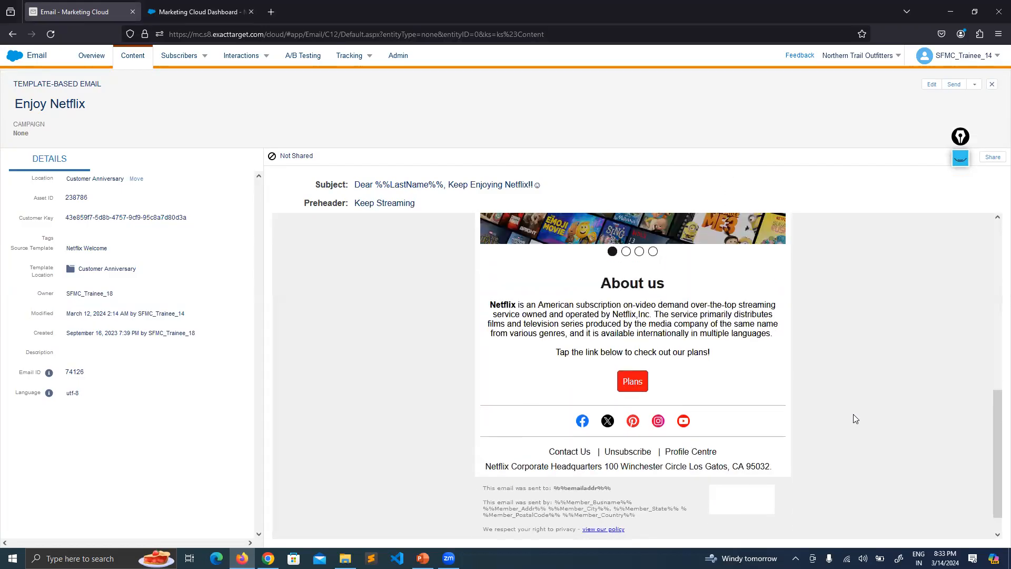
{"action": "scroll", "coordinate": [854, 419], "scroll_direction": "up", "scroll_amount": 9}
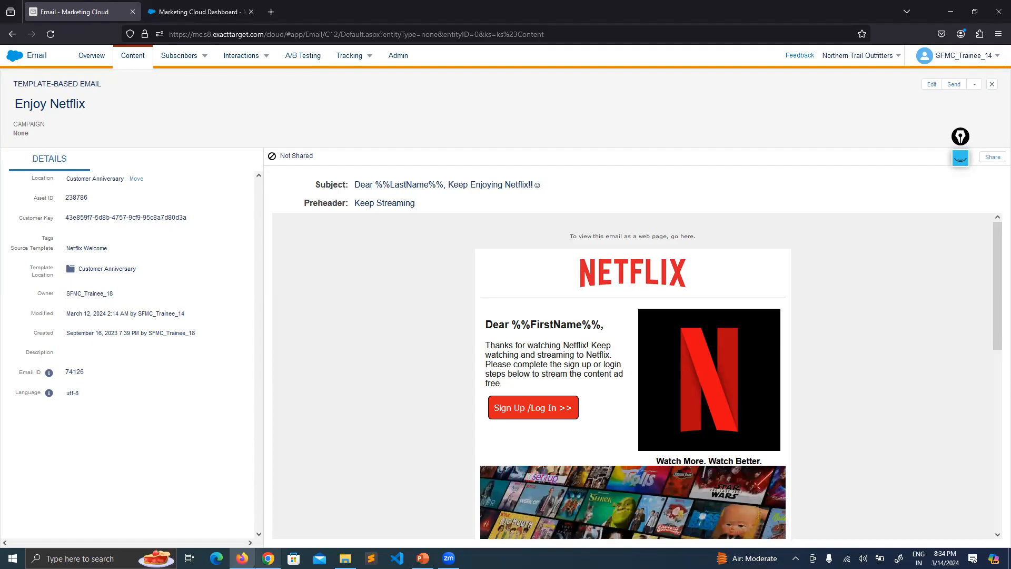
Go back to the Marketing Cloud browser window and load google.com in a new tab.
{"action": "left_click", "coordinate": [268, 557]}
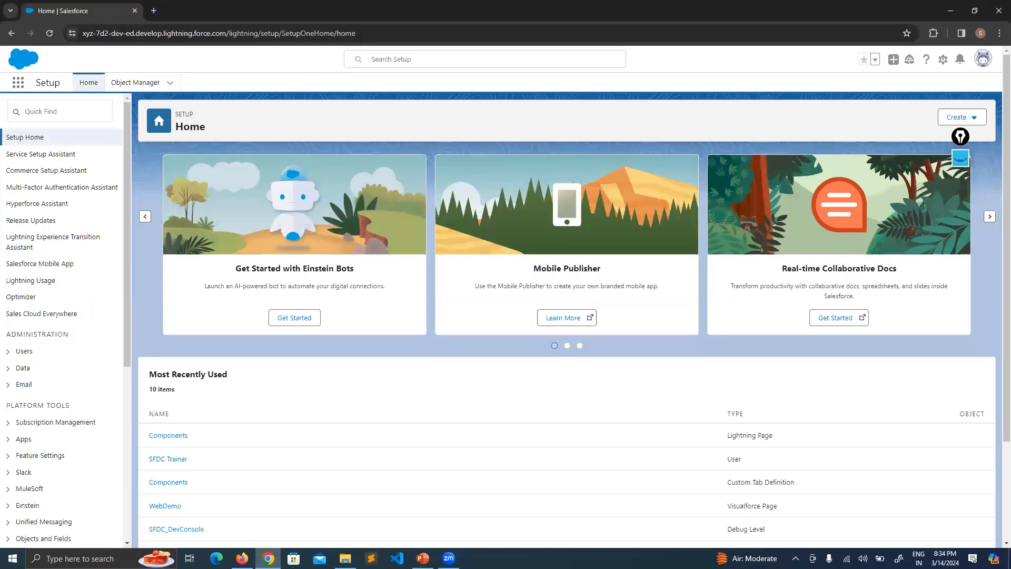
{"action": "key", "text": "alt+Tab"}
{"action": "left_click", "coordinate": [271, 12]}
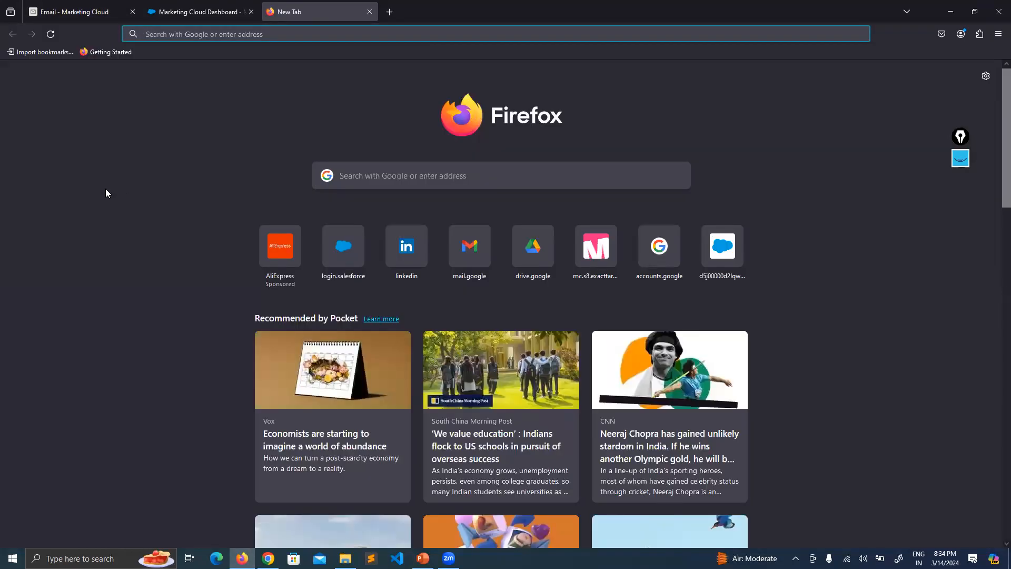
{"action": "type", "text": "google.com"}
{"action": "key", "text": "Return"}
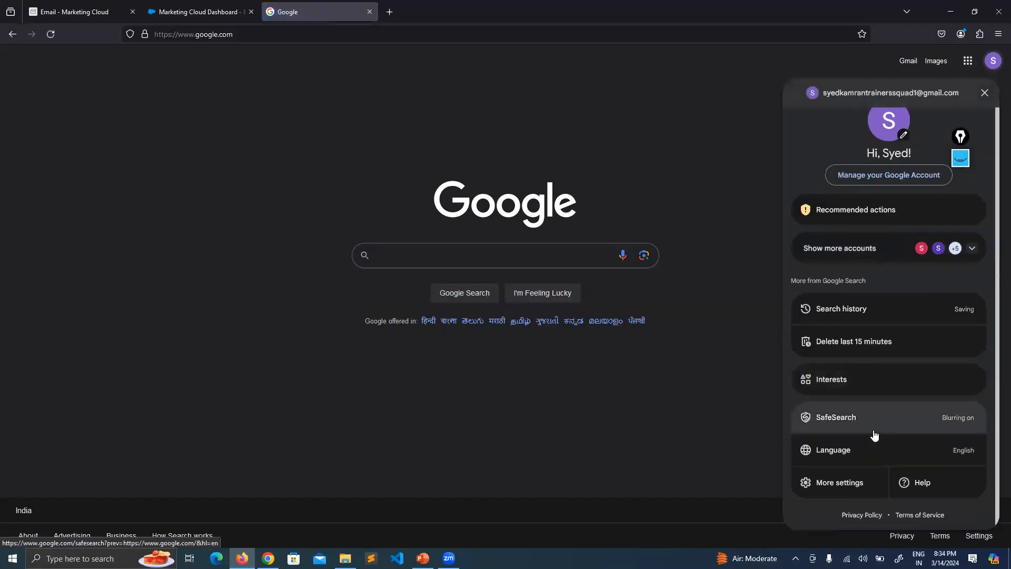
Go to Gmail and sign out of the current Google account.
{"action": "left_click", "coordinate": [903, 63]}
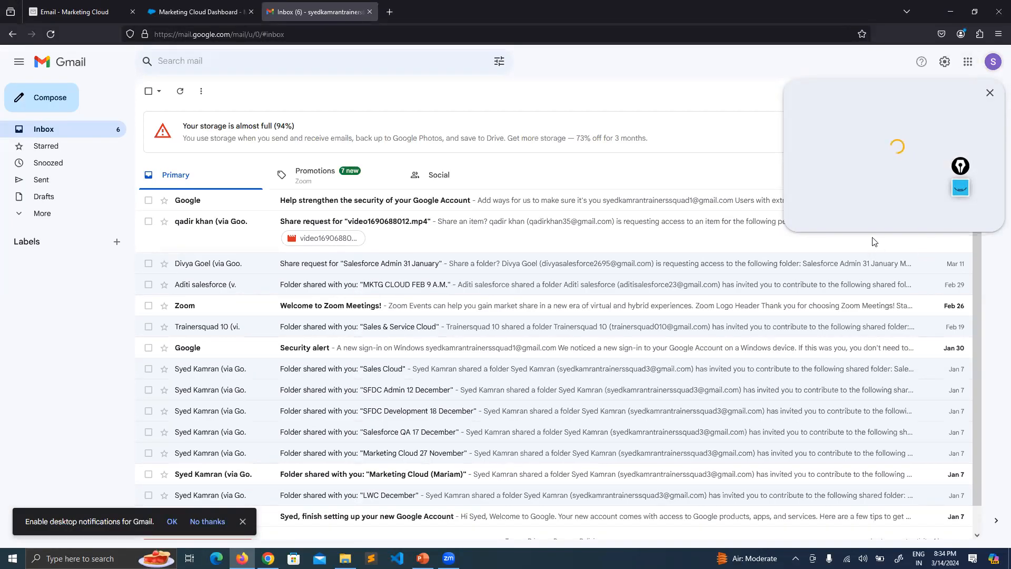
{"action": "scroll", "coordinate": [876, 325], "scroll_direction": "down", "scroll_amount": 3}
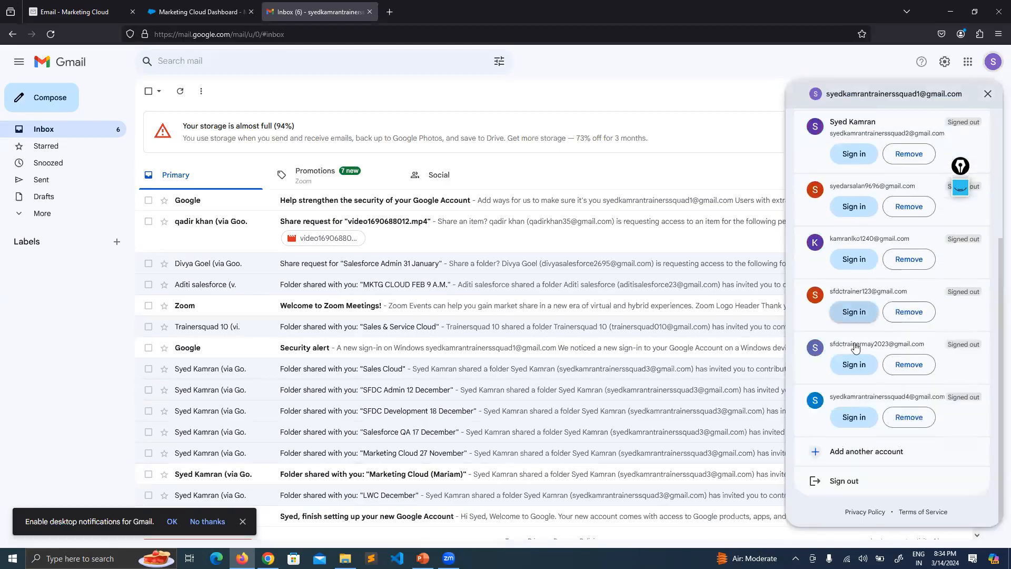
{"action": "left_click", "coordinate": [826, 485]}
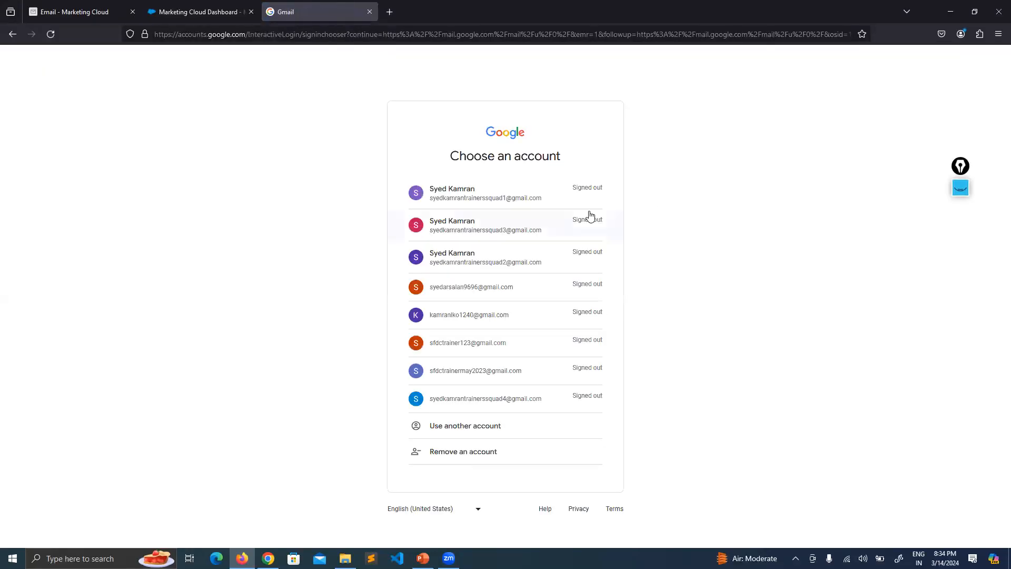
Sign in to the other listed Google account with its password, declining to save the password.
{"action": "left_click", "coordinate": [514, 354]}
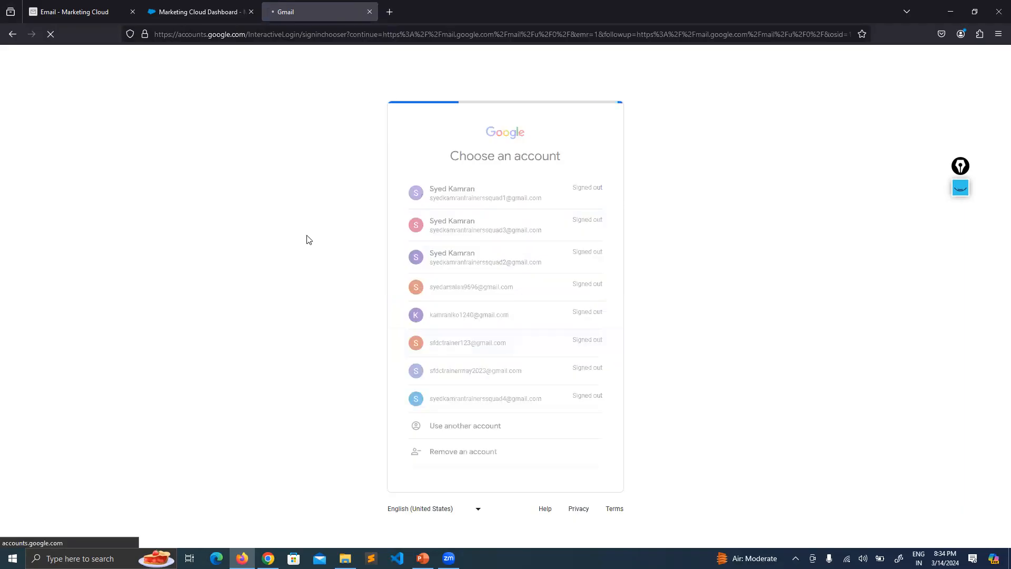
{"action": "type", "text": "••••"}
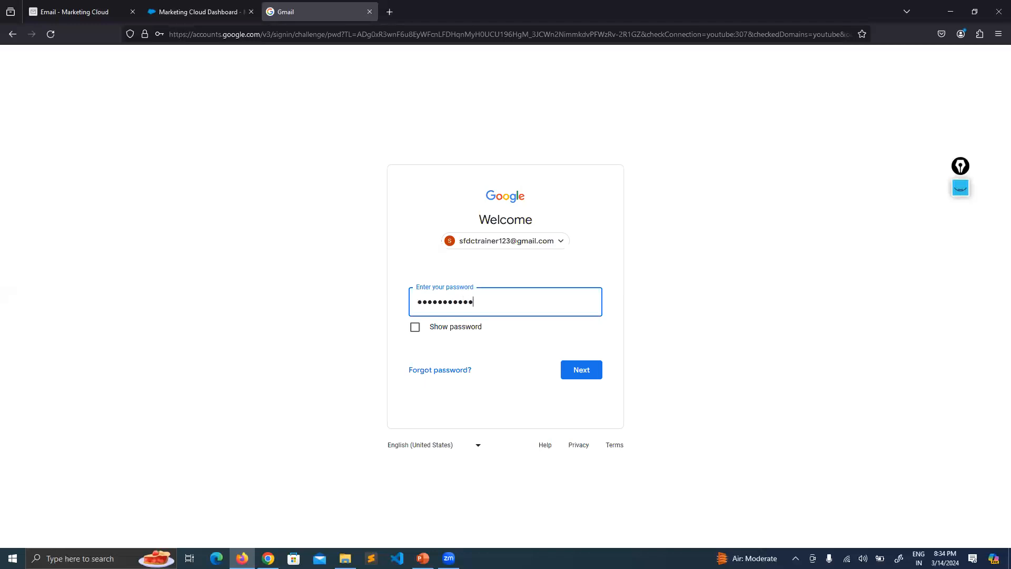
{"action": "type", "text": "•••••••"}
{"action": "key", "text": "Return"}
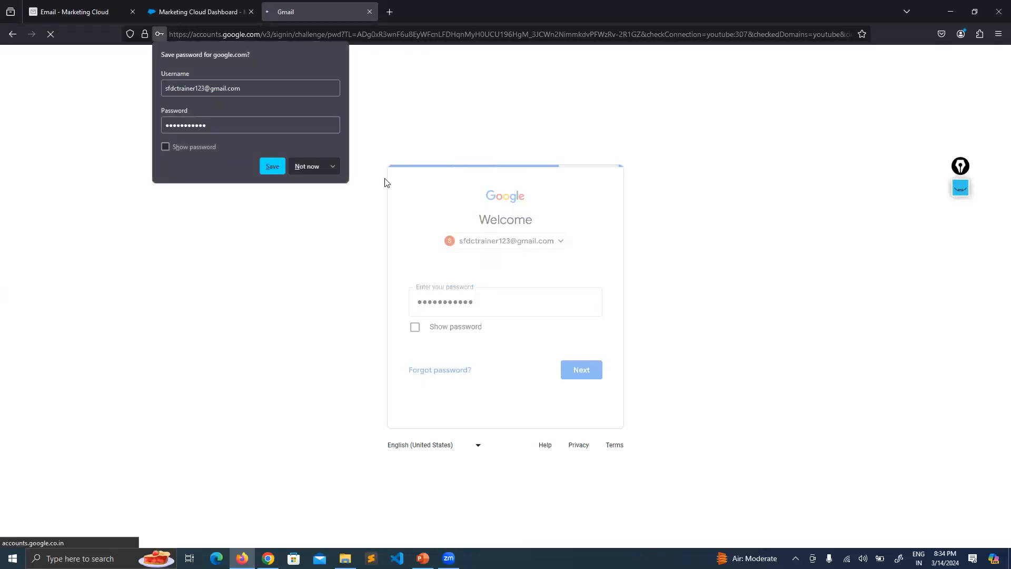
{"action": "left_click", "coordinate": [308, 163]}
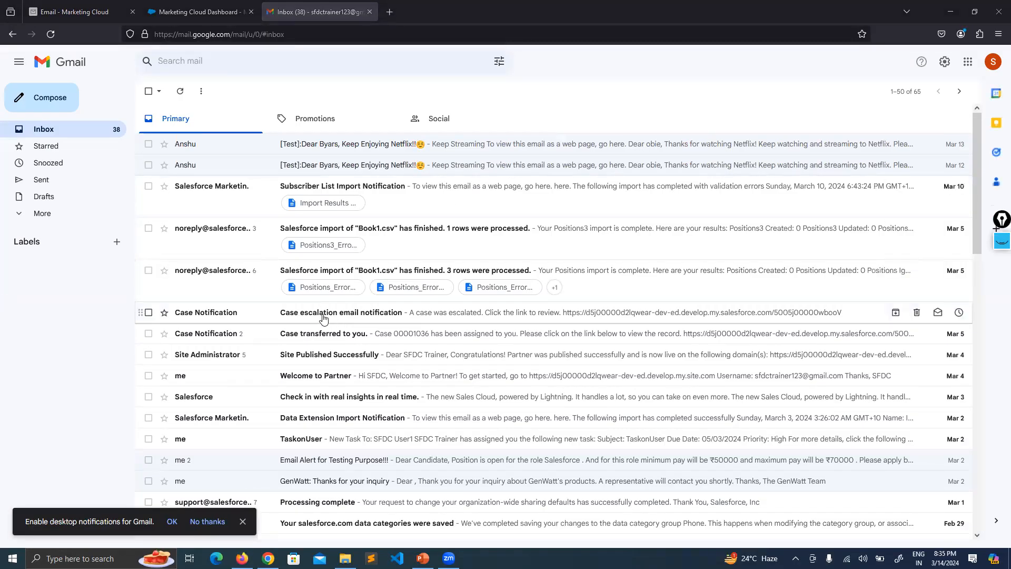
Switch the Gmail inbox to the Promotions category.
{"action": "scroll", "coordinate": [323, 305], "scroll_direction": "down", "scroll_amount": 3}
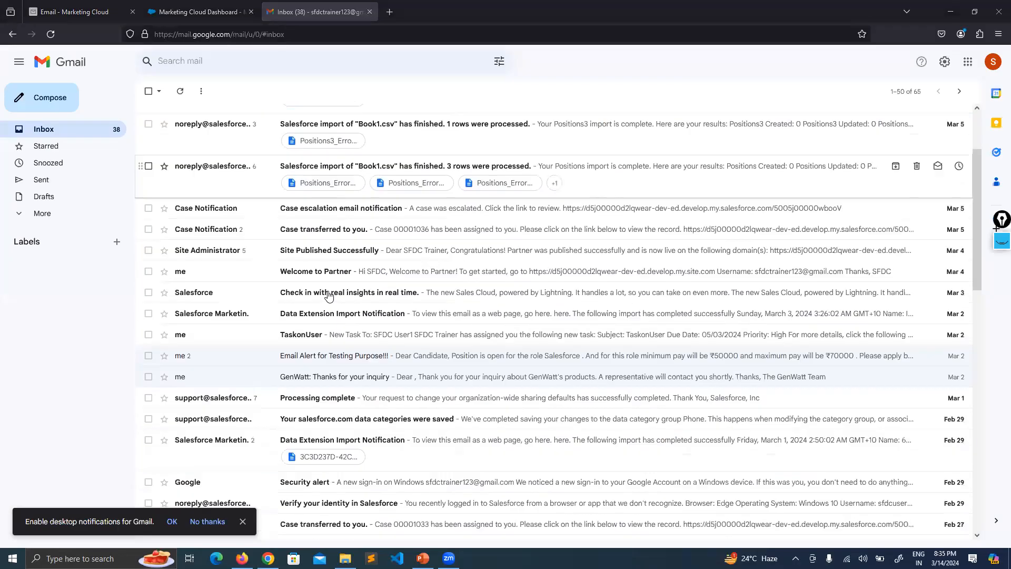
{"action": "scroll", "coordinate": [344, 290], "scroll_direction": "up", "scroll_amount": 3}
{"action": "scroll", "coordinate": [343, 292], "scroll_direction": "down", "scroll_amount": 1}
{"action": "scroll", "coordinate": [343, 289], "scroll_direction": "up", "scroll_amount": 1}
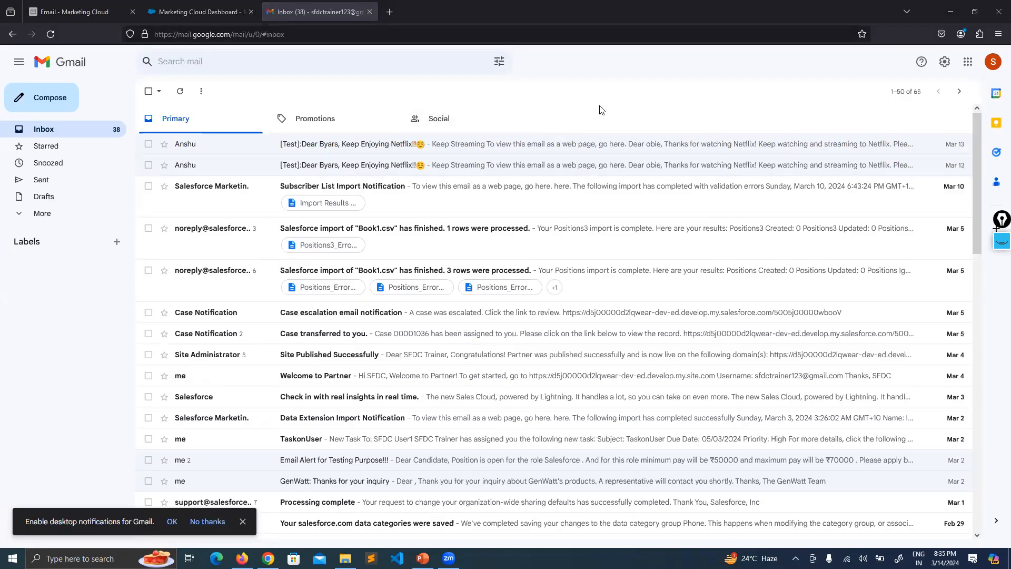
{"action": "left_click", "coordinate": [339, 118]}
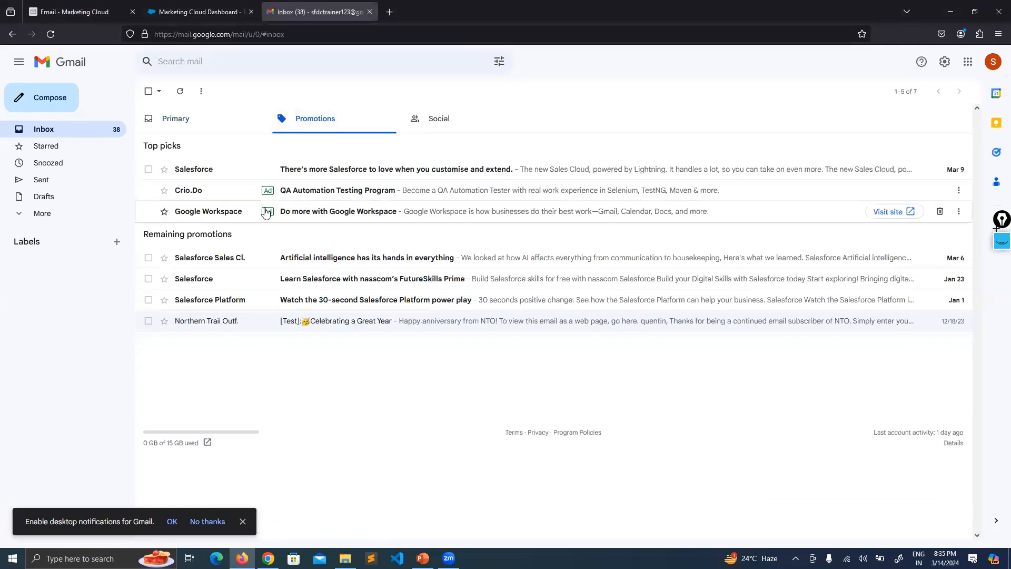
Check the senders of the Crio.Do QA Automation and Google Workspace promotional ads.
{"action": "left_click", "coordinate": [233, 189]}
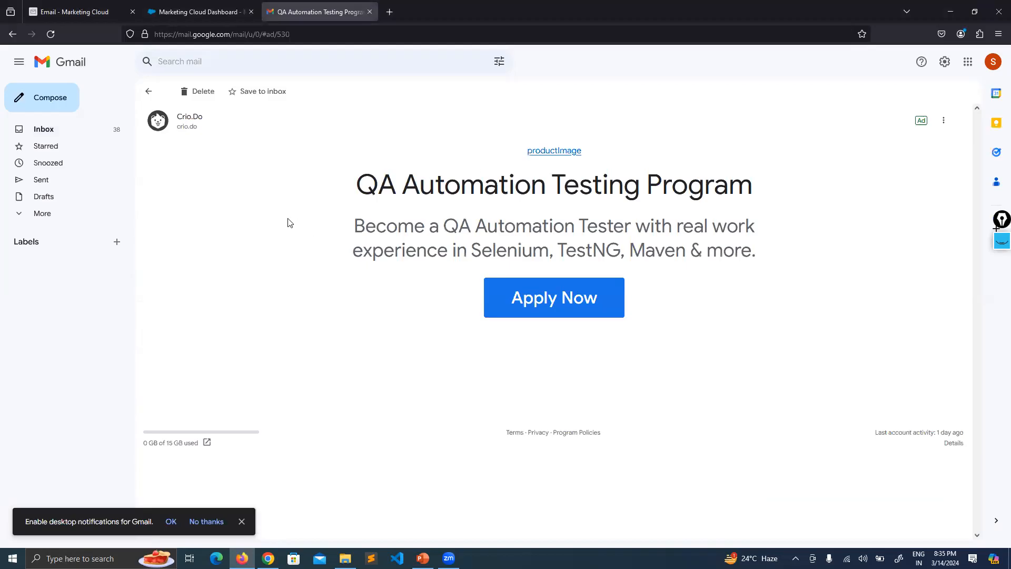
{"action": "left_click_drag", "start_coordinate": [195, 127], "coordinate": [257, 157]}
{"action": "left_click", "coordinate": [258, 157]}
{"action": "left_click_drag", "start_coordinate": [194, 126], "coordinate": [149, 98]}
{"action": "left_click", "coordinate": [149, 91]}
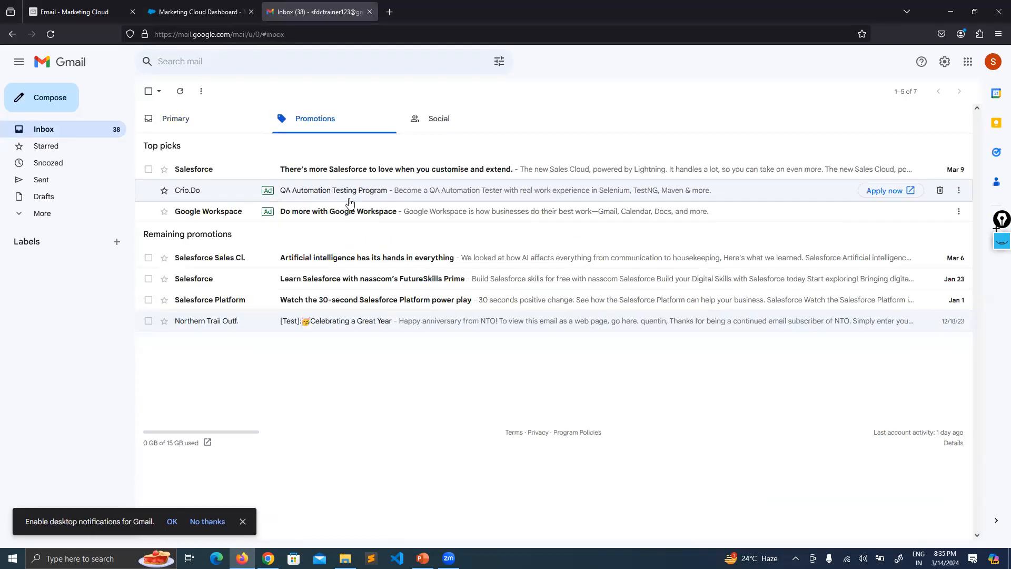
{"action": "left_click", "coordinate": [379, 219]}
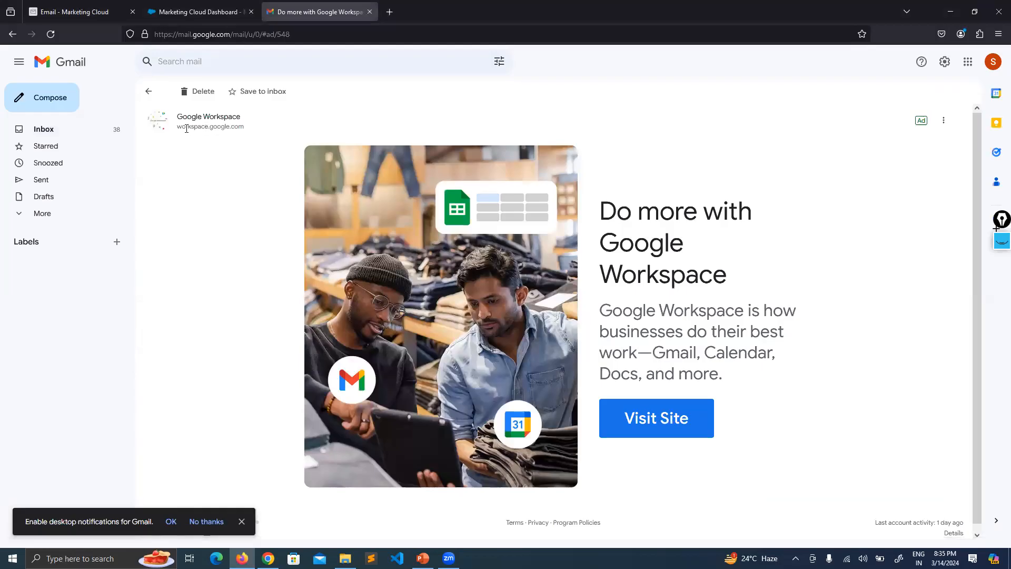
{"action": "left_click", "coordinate": [149, 91]}
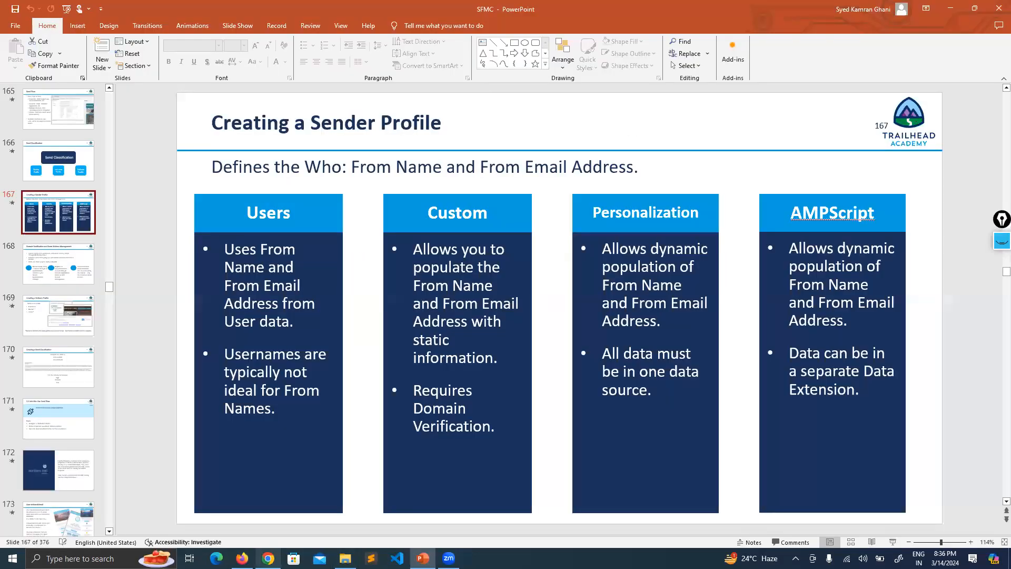
Return to Gmail and open the ICICI Pru iProtect Smart ad under Social.
{"action": "left_click", "coordinate": [267, 558]}
{"action": "left_click", "coordinate": [242, 558]}
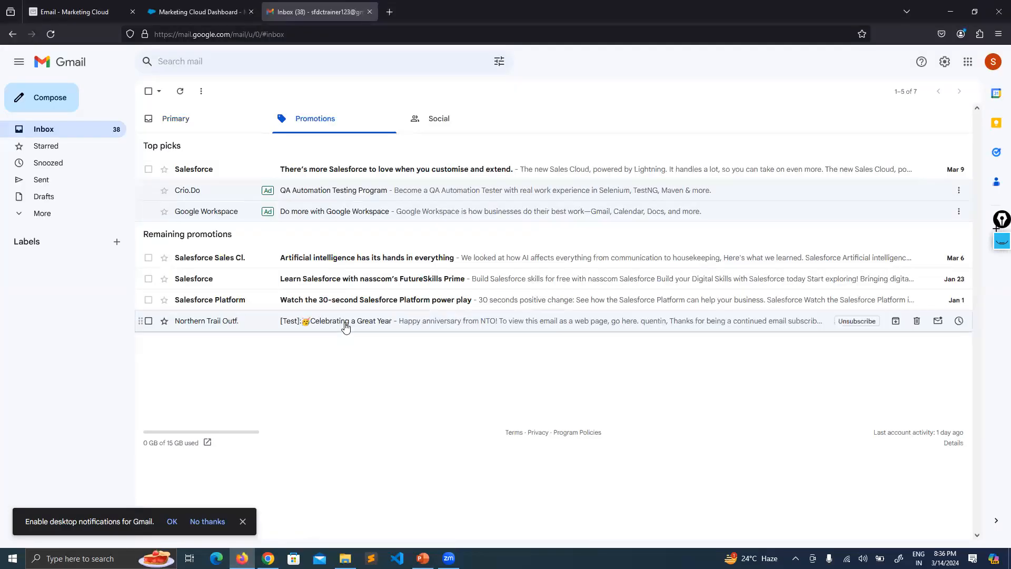
{"action": "left_click", "coordinate": [440, 119]}
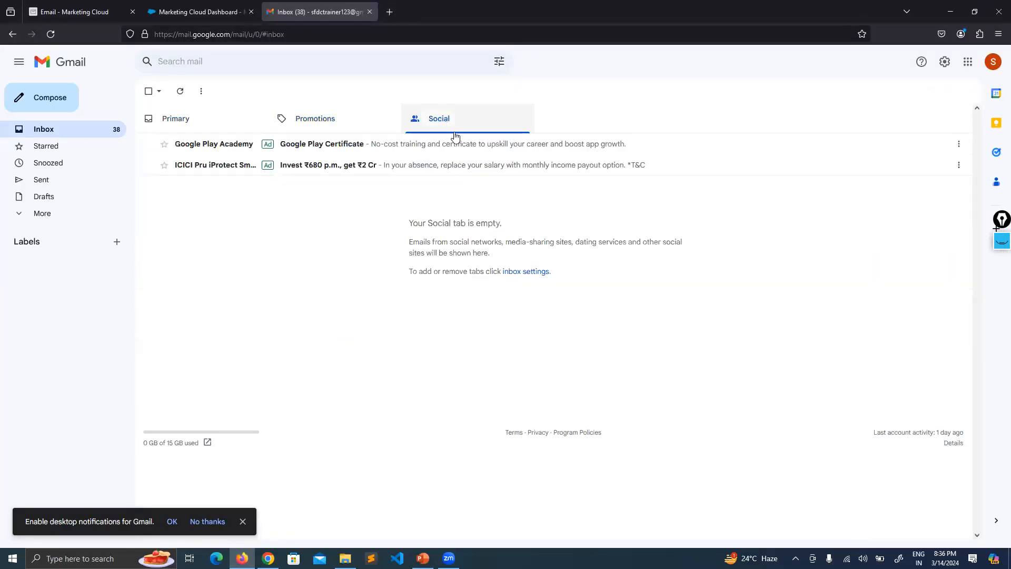
{"action": "left_click", "coordinate": [339, 165]}
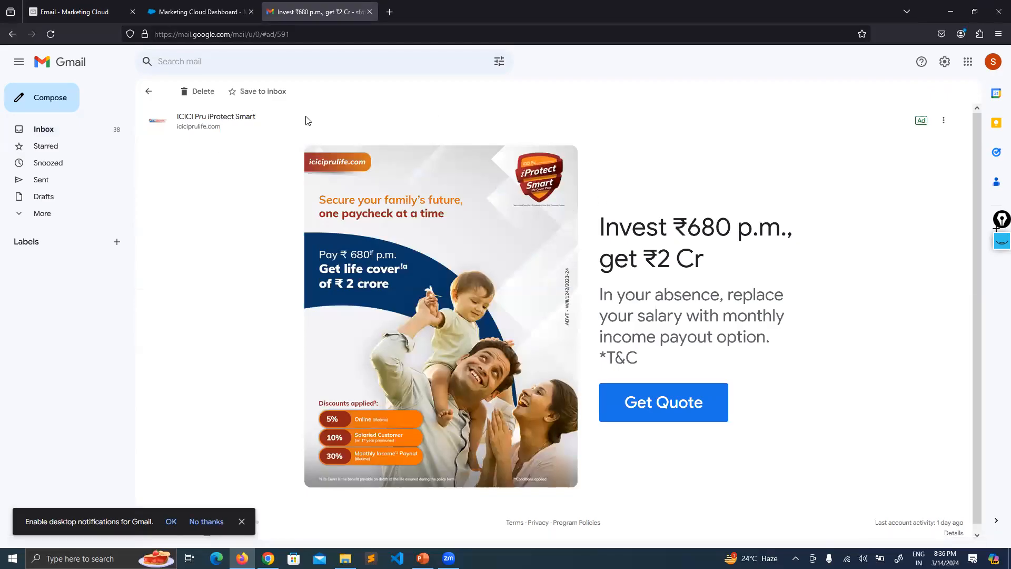
Inspect the ad's iciciprulife.com sender address, then return to the Primary inbox.
{"action": "left_click_drag", "start_coordinate": [187, 127], "coordinate": [222, 133]}
{"action": "left_click", "coordinate": [224, 134]}
{"action": "left_click_drag", "start_coordinate": [220, 127], "coordinate": [258, 119]}
{"action": "left_click", "coordinate": [196, 126]}
{"action": "left_click", "coordinate": [243, 214]}
{"action": "left_click", "coordinate": [150, 93]}
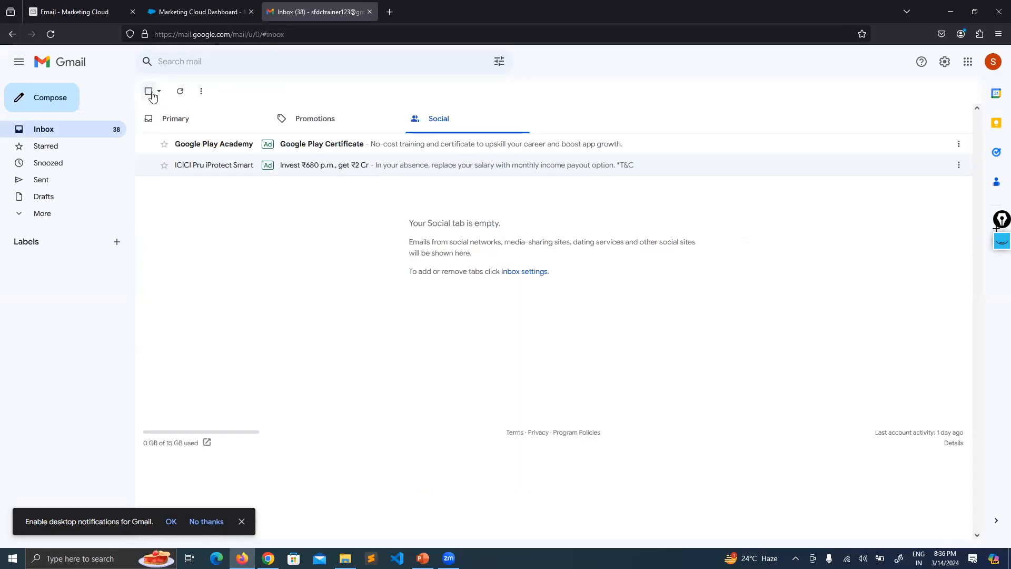
{"action": "left_click", "coordinate": [179, 123]}
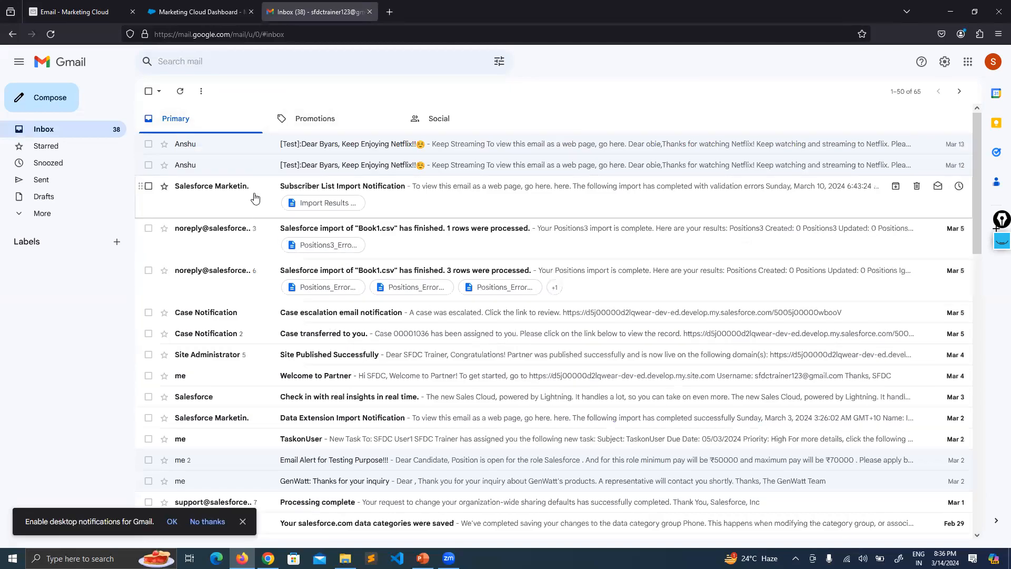
Read the Subscriber List Import Notification's Marketing Cloud no-reply sender, then return to Enjoy Netflix.
{"action": "left_click", "coordinate": [271, 205]}
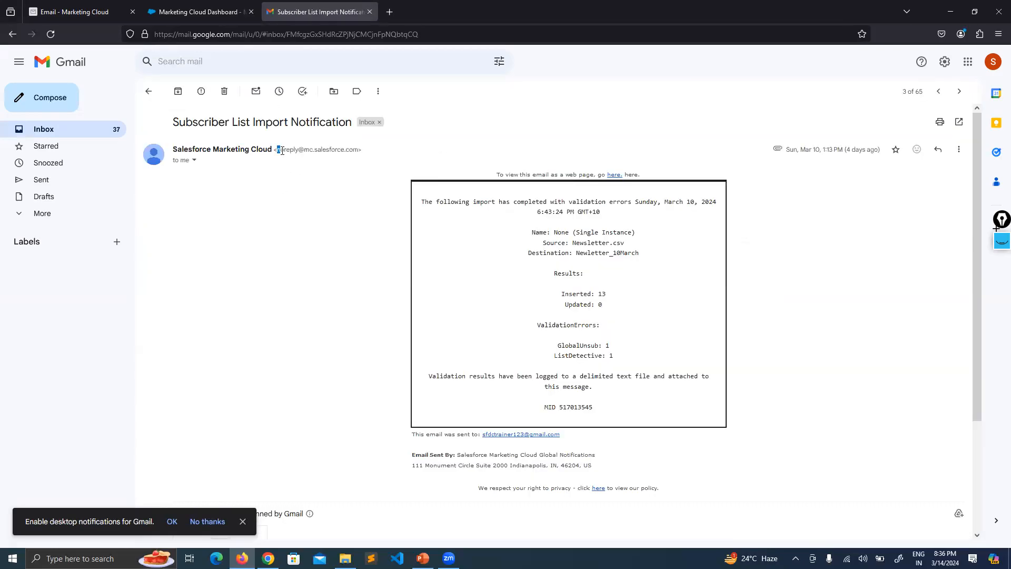
{"action": "left_click_drag", "start_coordinate": [303, 151], "coordinate": [359, 152]}
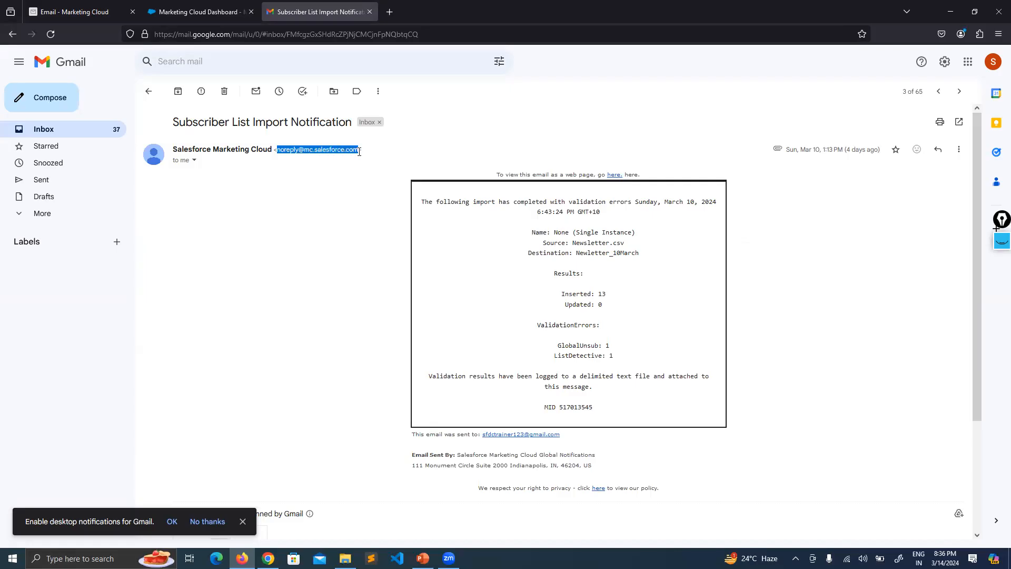
{"action": "left_click", "coordinate": [343, 190]}
{"action": "left_click_drag", "start_coordinate": [271, 150], "coordinate": [205, 149]}
{"action": "left_click", "coordinate": [298, 250]}
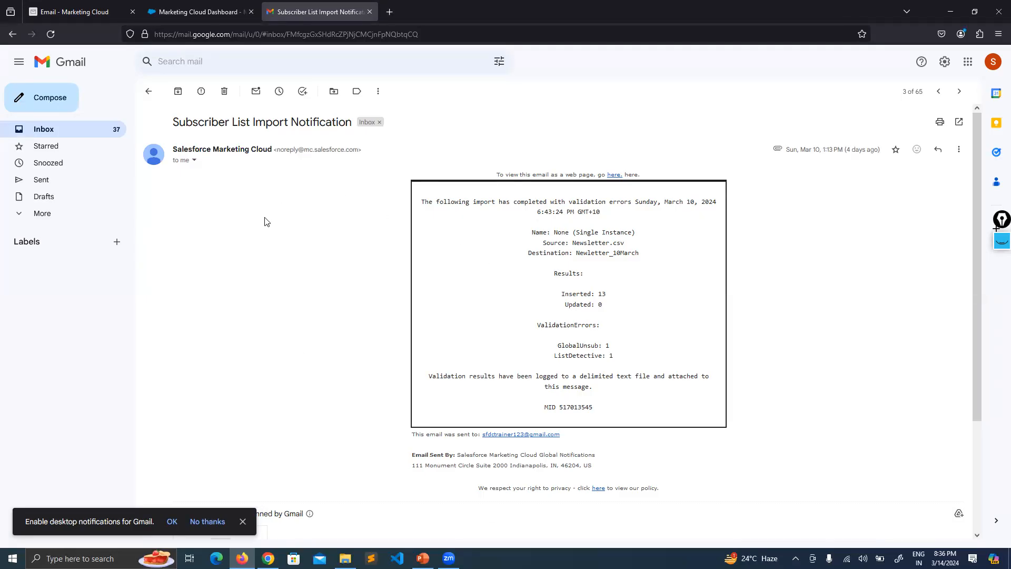
{"action": "left_click", "coordinate": [77, 9]}
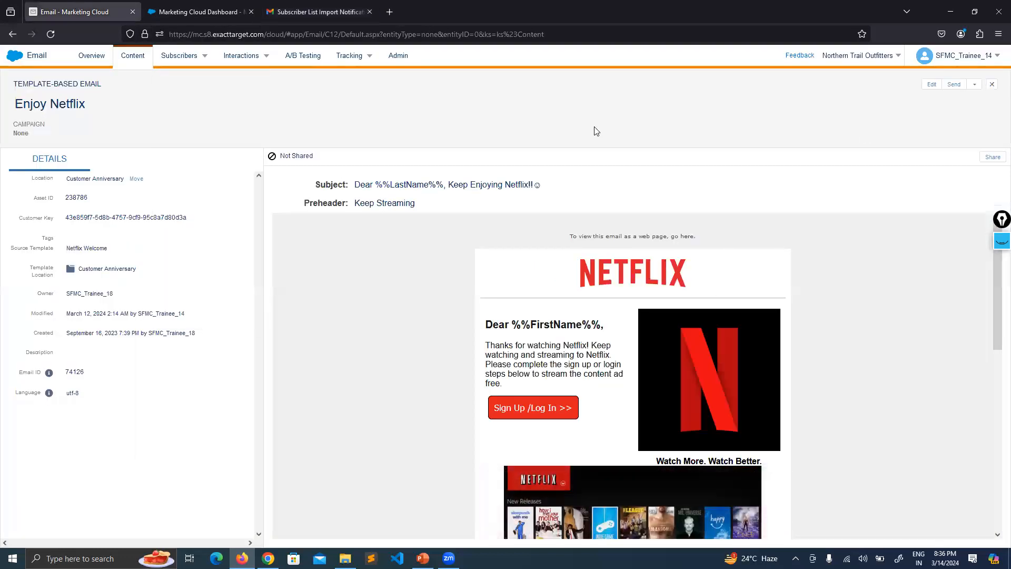
{"action": "left_click", "coordinate": [953, 85]}
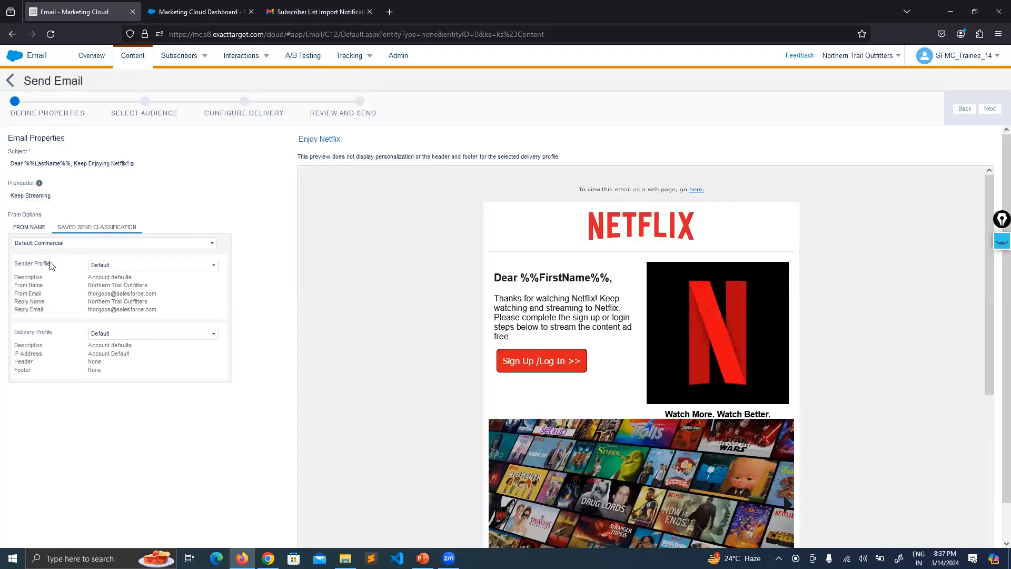
{"action": "left_click_drag", "start_coordinate": [51, 265], "coordinate": [20, 265]}
{"action": "left_click", "coordinate": [67, 261]}
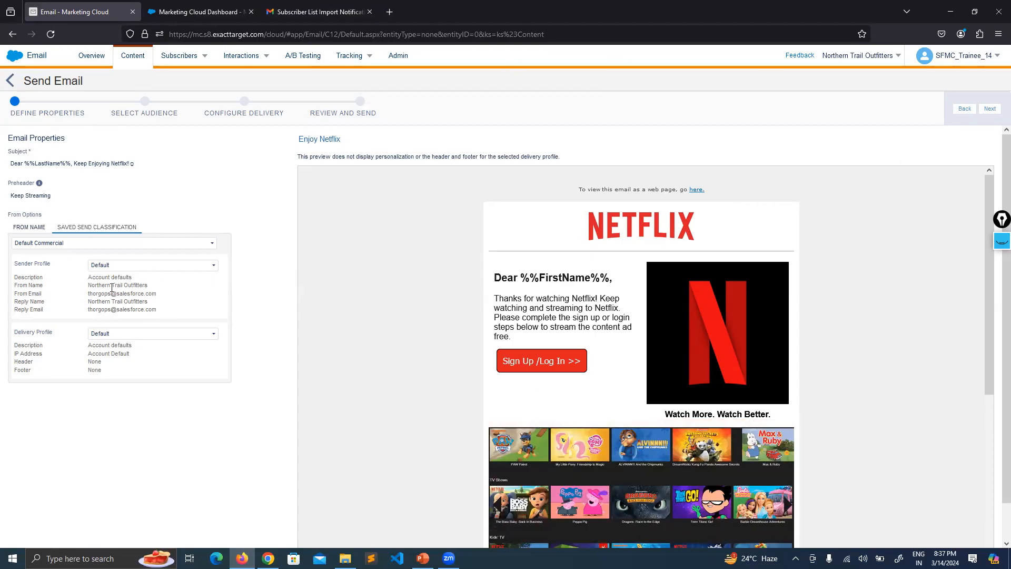
{"action": "left_click_drag", "start_coordinate": [89, 285], "coordinate": [149, 285]}
{"action": "left_click", "coordinate": [85, 295]}
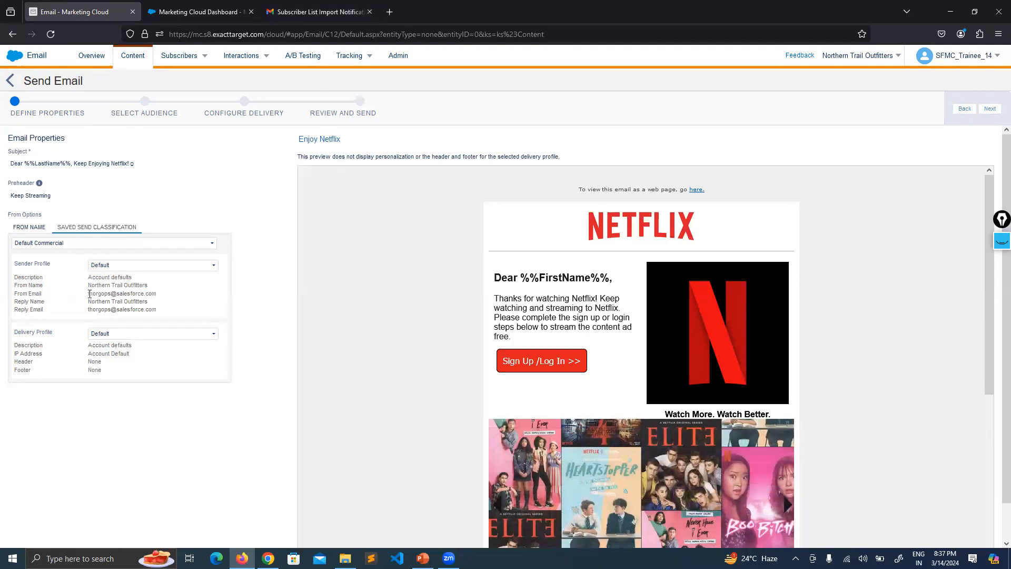
{"action": "left_click_drag", "start_coordinate": [96, 294], "coordinate": [164, 298]}
{"action": "left_click_drag", "start_coordinate": [157, 294], "coordinate": [95, 285]}
{"action": "left_click", "coordinate": [144, 295]}
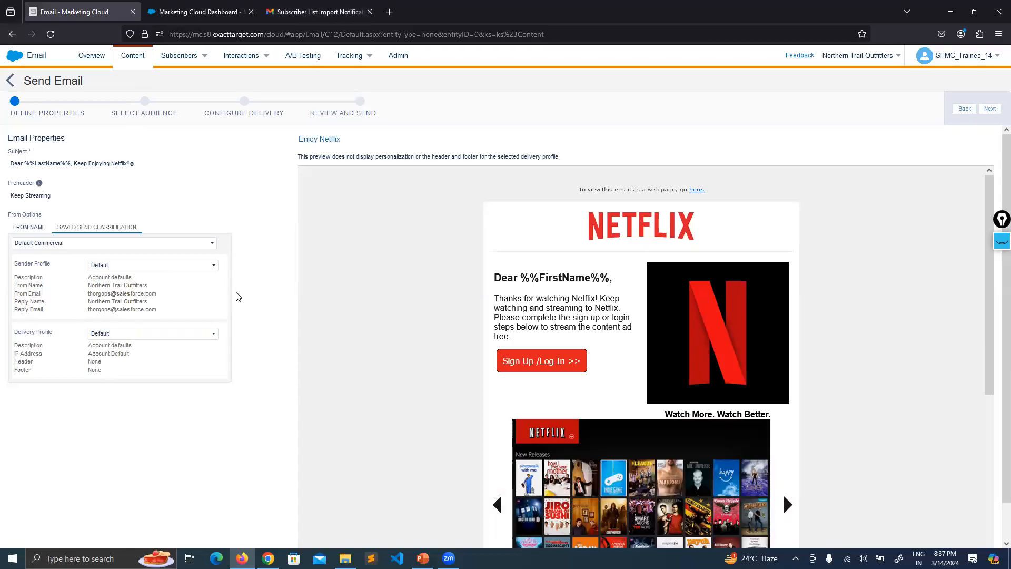
{"action": "left_click_drag", "start_coordinate": [158, 294], "coordinate": [91, 291]}
{"action": "left_click", "coordinate": [203, 296]}
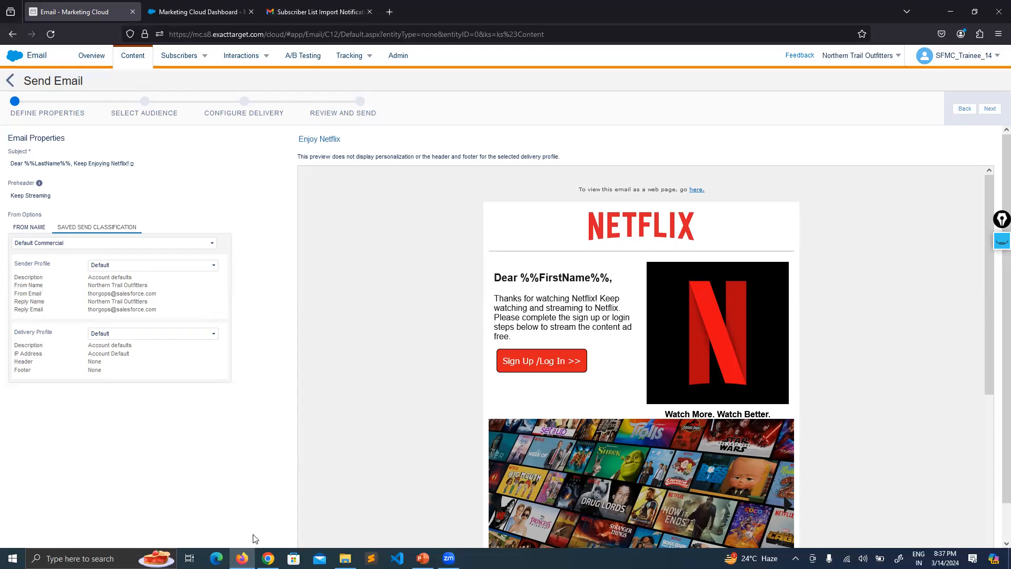
{"action": "left_click", "coordinate": [268, 558]}
{"action": "left_click", "coordinate": [242, 558]}
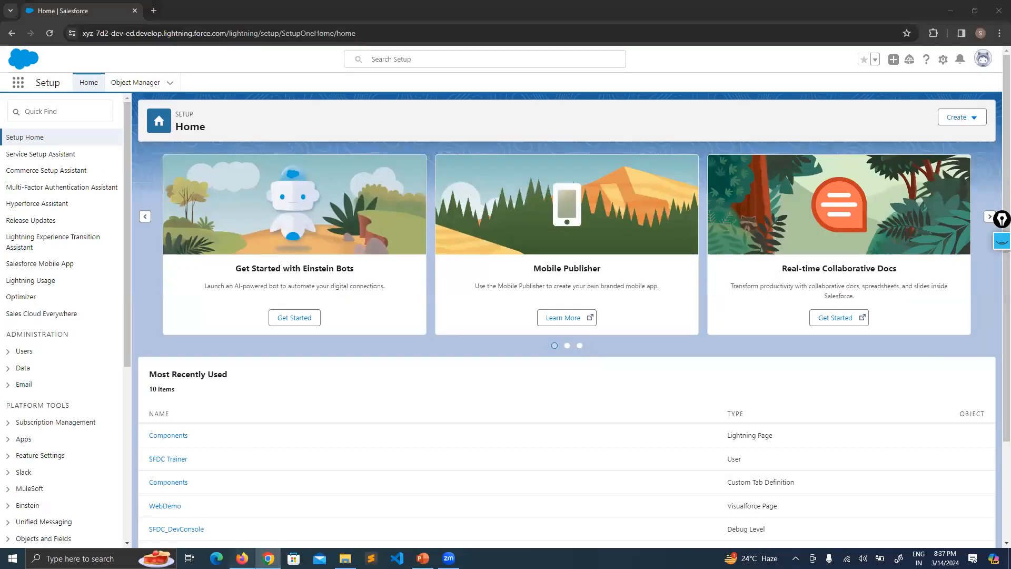
Check the import notification's noreply sender address and dismiss the desktop notifications prompt.
{"action": "left_click", "coordinate": [308, 6]}
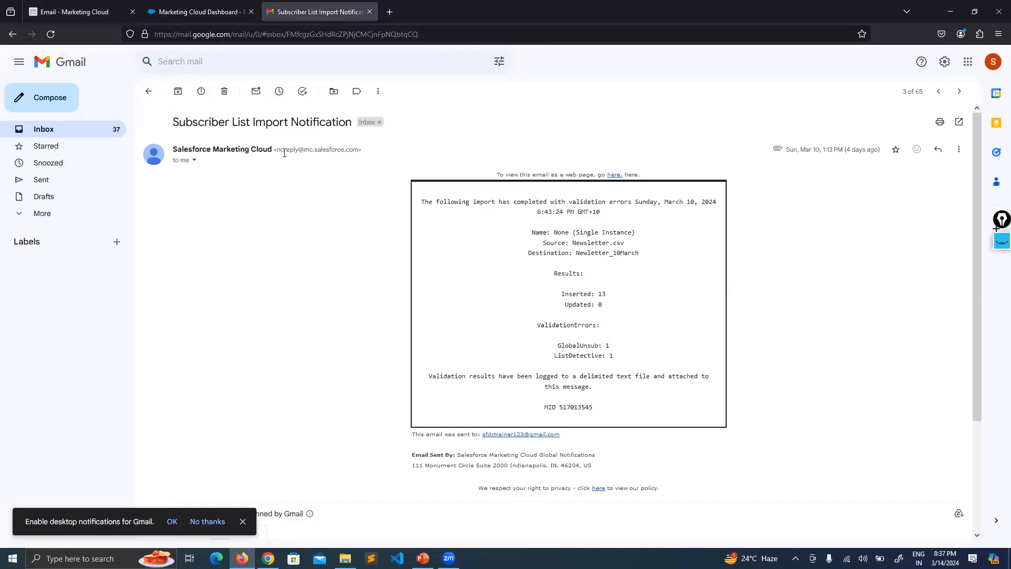
{"action": "left_click_drag", "start_coordinate": [277, 149], "coordinate": [357, 150]}
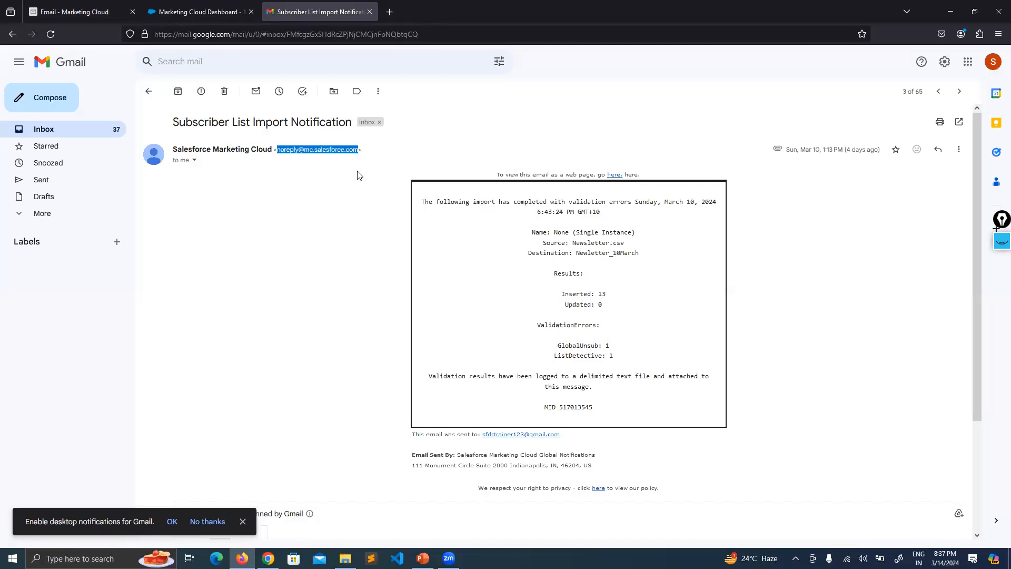
{"action": "left_click", "coordinate": [357, 174]}
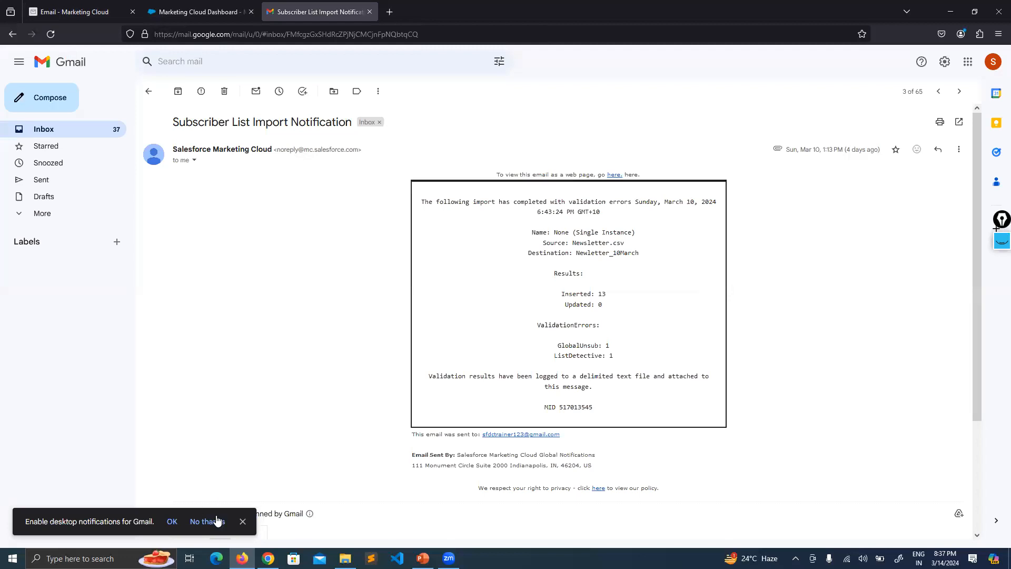
{"action": "left_click", "coordinate": [242, 521]}
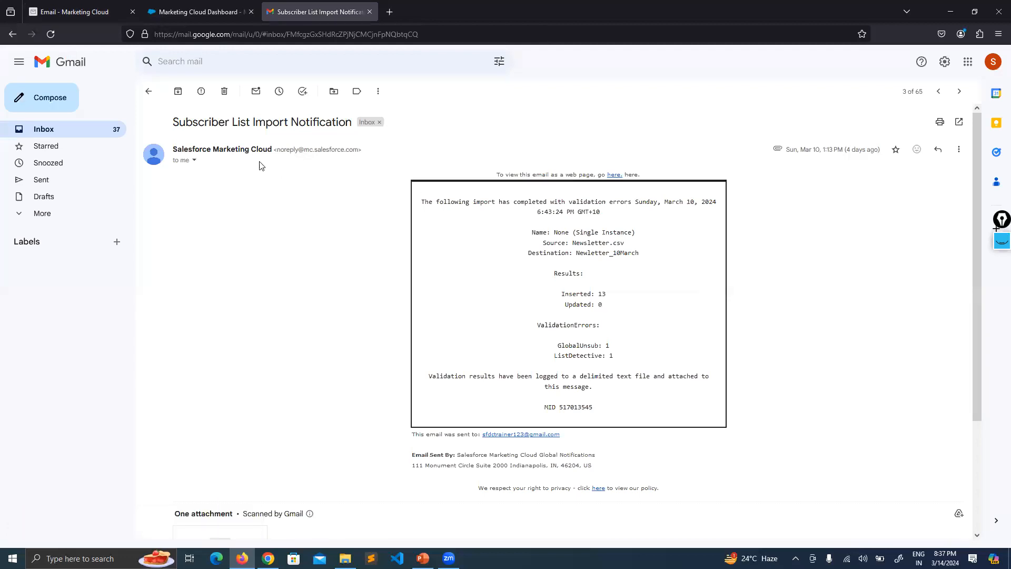
Open the ICICI Pru iProtect Smart ad from Social and check its iciciprulife.com domain.
{"action": "left_click", "coordinate": [149, 91]}
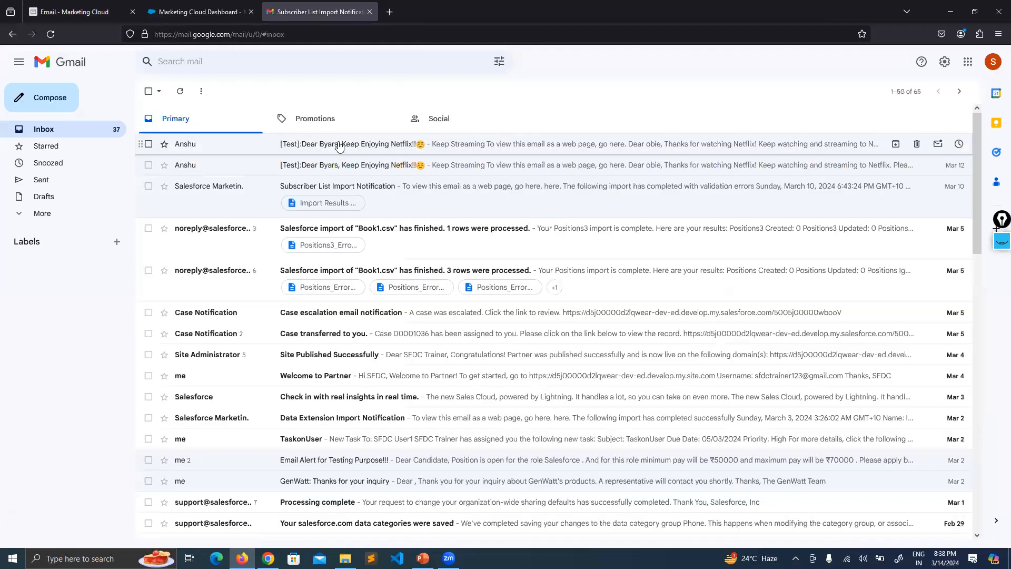
{"action": "left_click", "coordinate": [293, 118]}
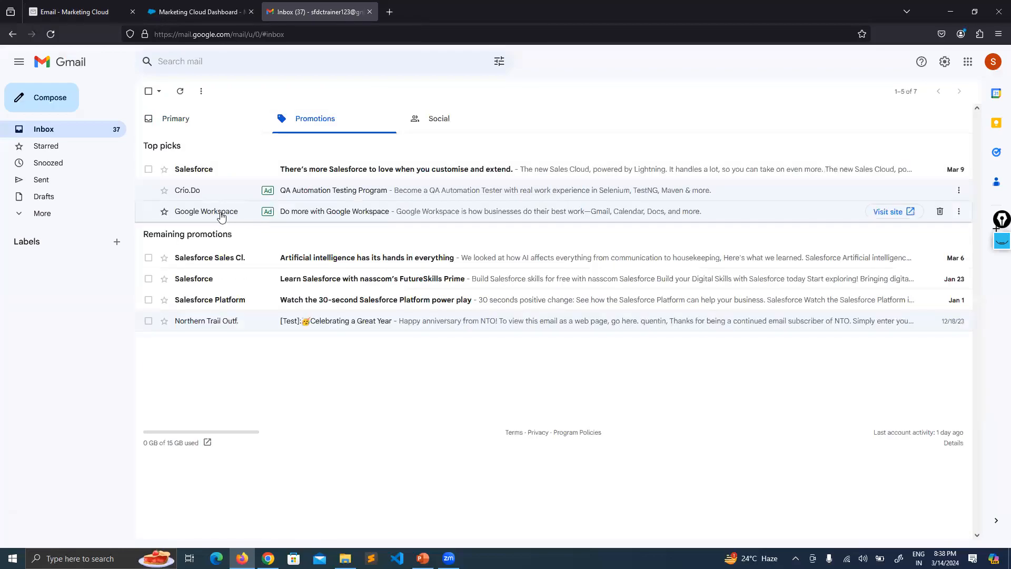
{"action": "left_click", "coordinate": [414, 123]}
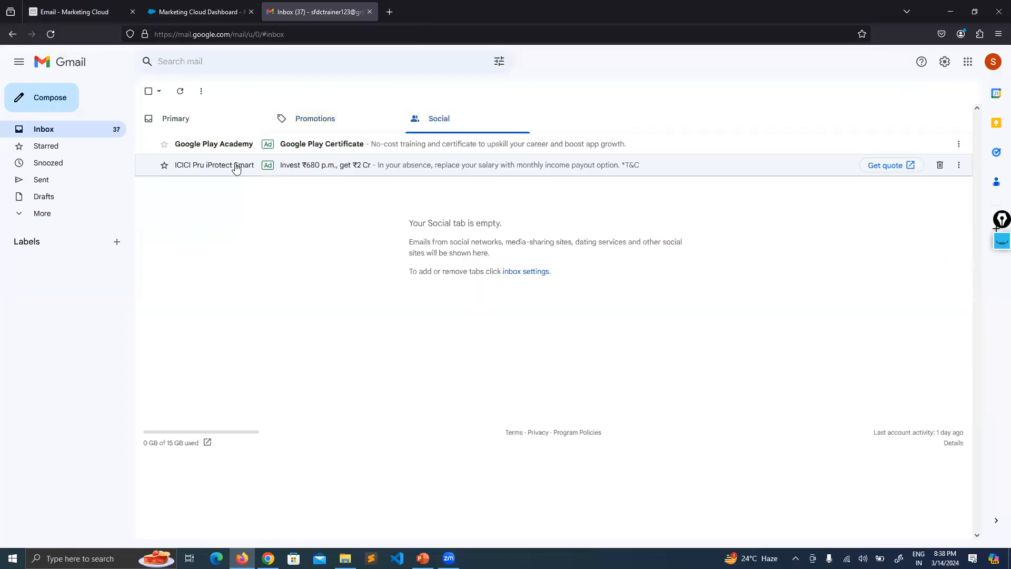
{"action": "left_click", "coordinate": [235, 166]}
{"action": "left_click_drag", "start_coordinate": [216, 129], "coordinate": [178, 128]}
{"action": "left_click", "coordinate": [189, 210]}
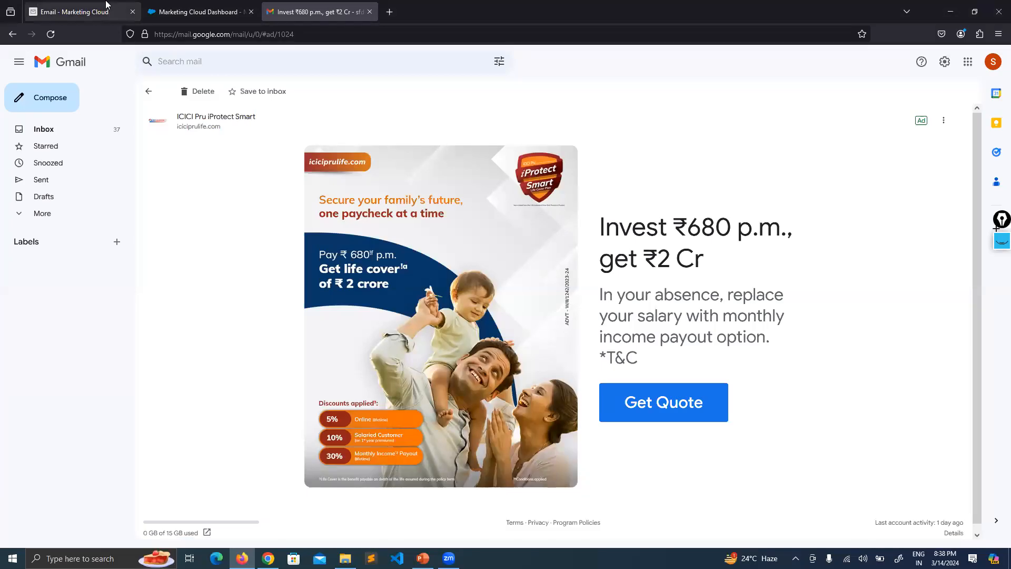
Revisit the Send Email page, then show PowerPoint slide 167, 'Creating a Sender Profile'.
{"action": "left_click", "coordinate": [89, 5]}
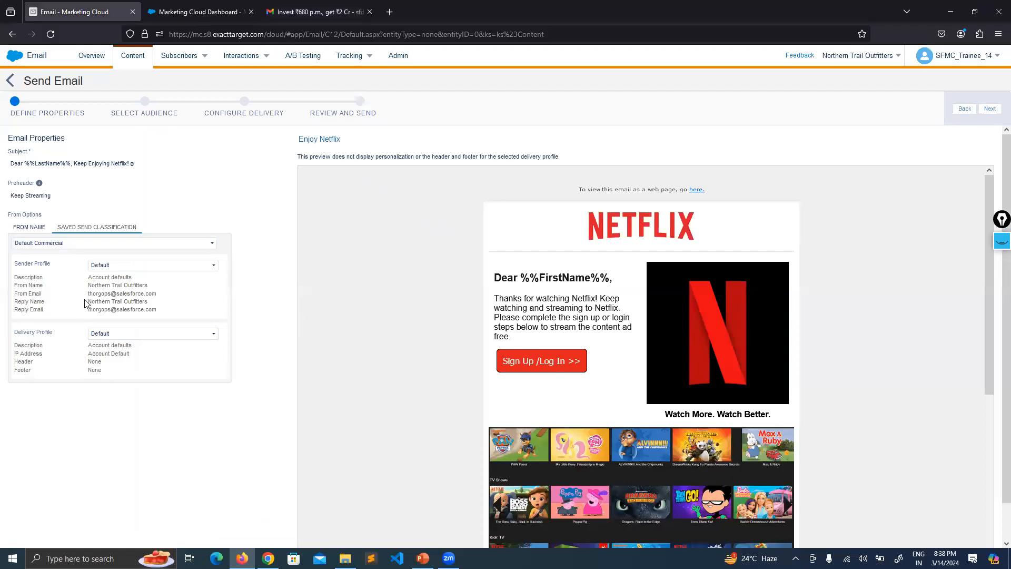
{"action": "left_click", "coordinate": [423, 558]}
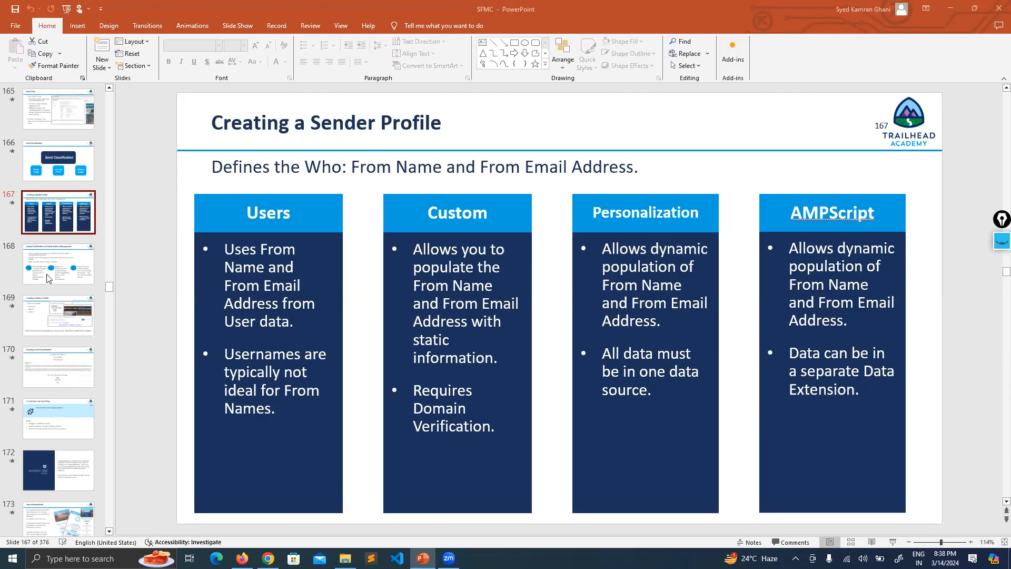
Browse slides 166–167 around 'Creating a Sender Profile', then bring back the Send Email page.
{"action": "scroll", "coordinate": [62, 271], "scroll_direction": "up", "scroll_amount": 4}
{"action": "scroll", "coordinate": [64, 279], "scroll_direction": "up", "scroll_amount": 5}
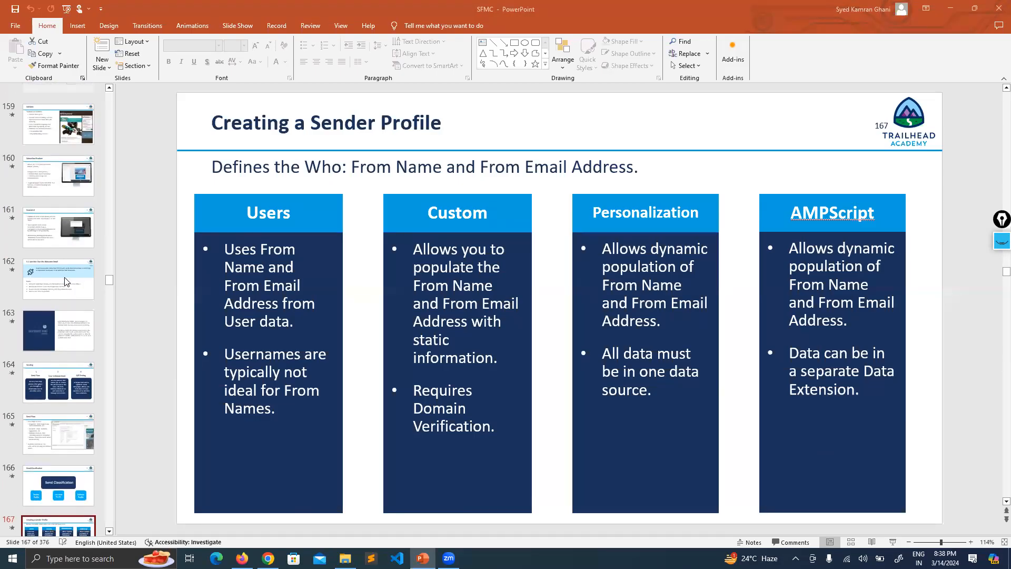
{"action": "scroll", "coordinate": [89, 326], "scroll_direction": "down", "scroll_amount": 1}
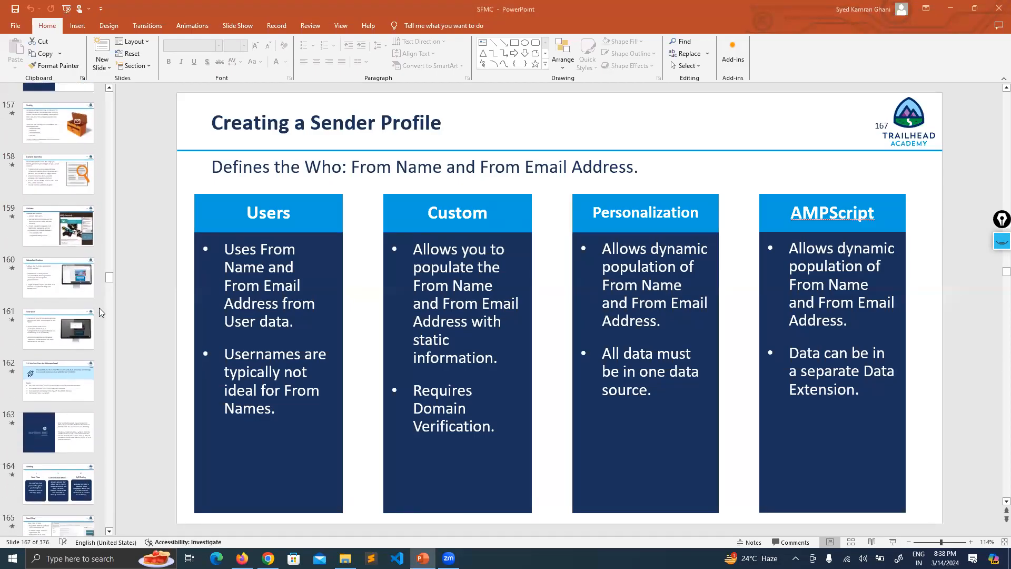
{"action": "scroll", "coordinate": [80, 327], "scroll_direction": "down", "scroll_amount": 4}
{"action": "scroll", "coordinate": [79, 326], "scroll_direction": "down", "scroll_amount": 4}
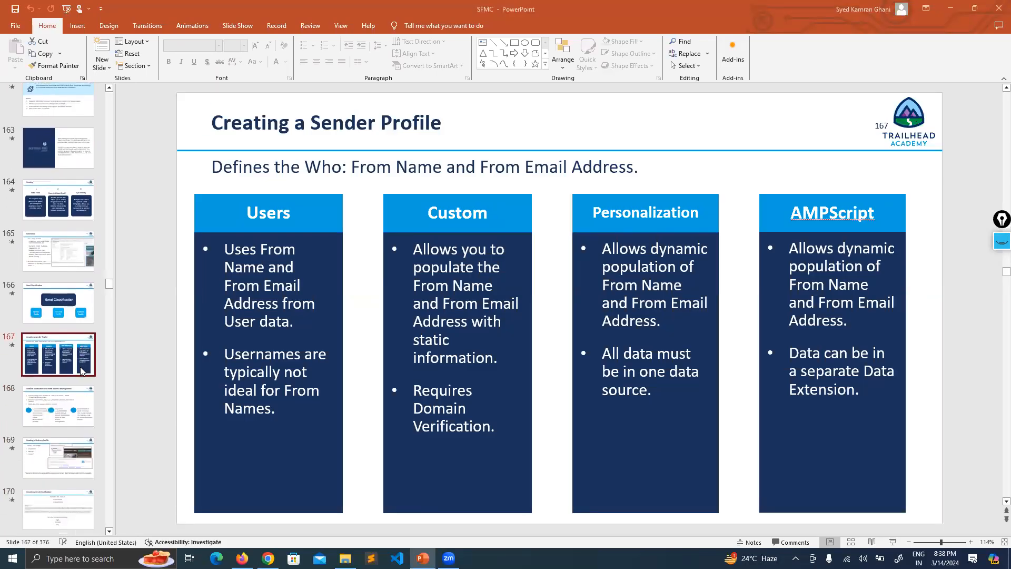
{"action": "key", "text": "Up"}
{"action": "left_click", "coordinate": [64, 286]}
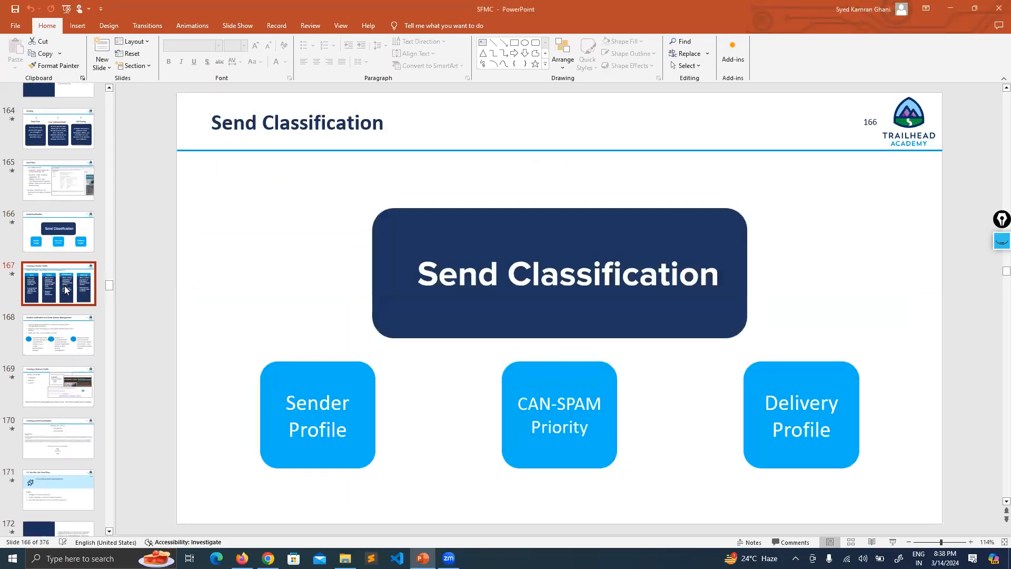
{"action": "left_click", "coordinate": [240, 557]}
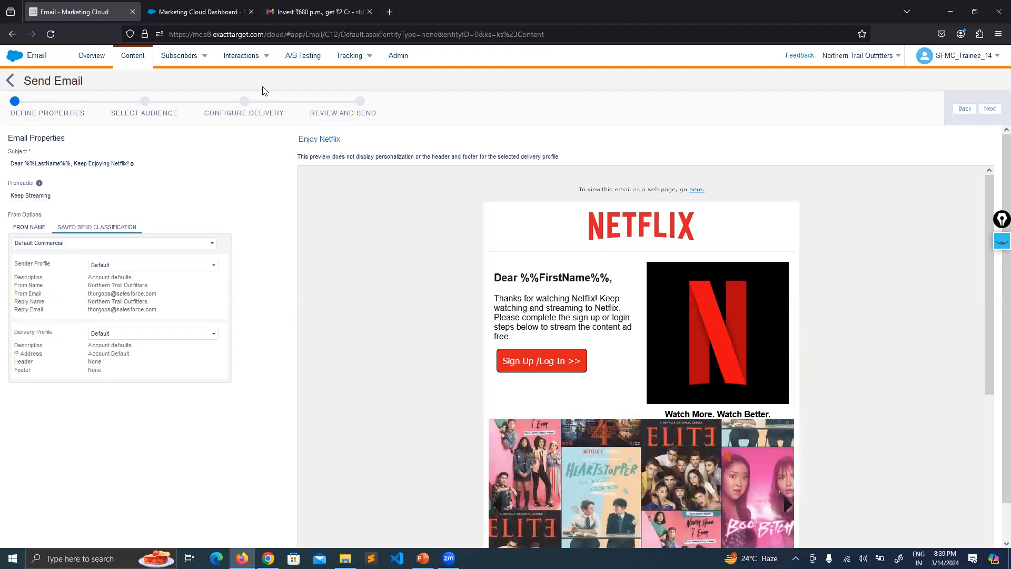
Open Email Admin's Sender Profiles list, then duplicate the Marketing Cloud Dashboard tab.
{"action": "left_click", "coordinate": [407, 62]}
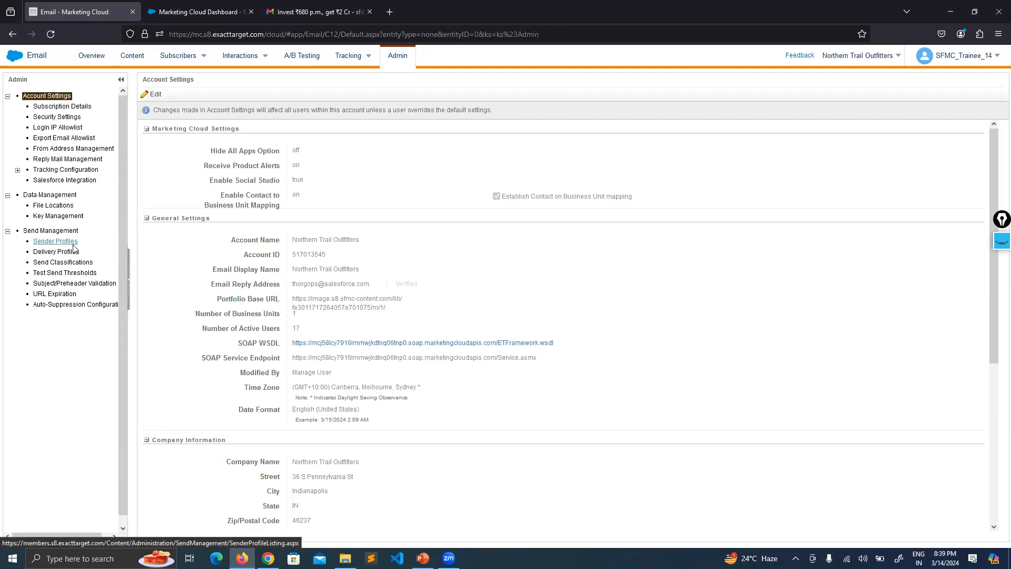
{"action": "left_click", "coordinate": [57, 241]}
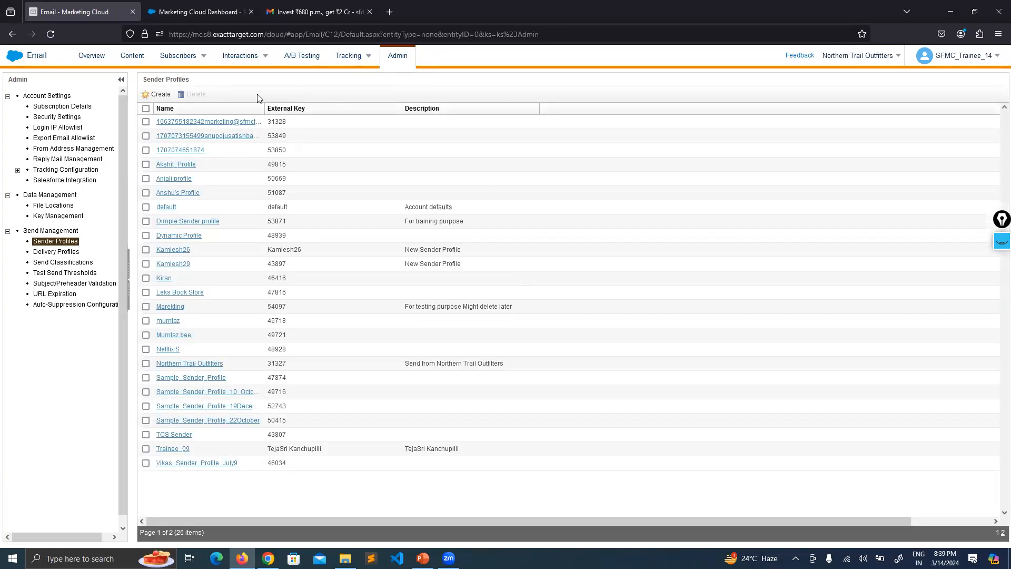
{"action": "left_click", "coordinate": [200, 9]}
{"action": "right_click", "coordinate": [200, 5]}
{"action": "left_click", "coordinate": [240, 80]}
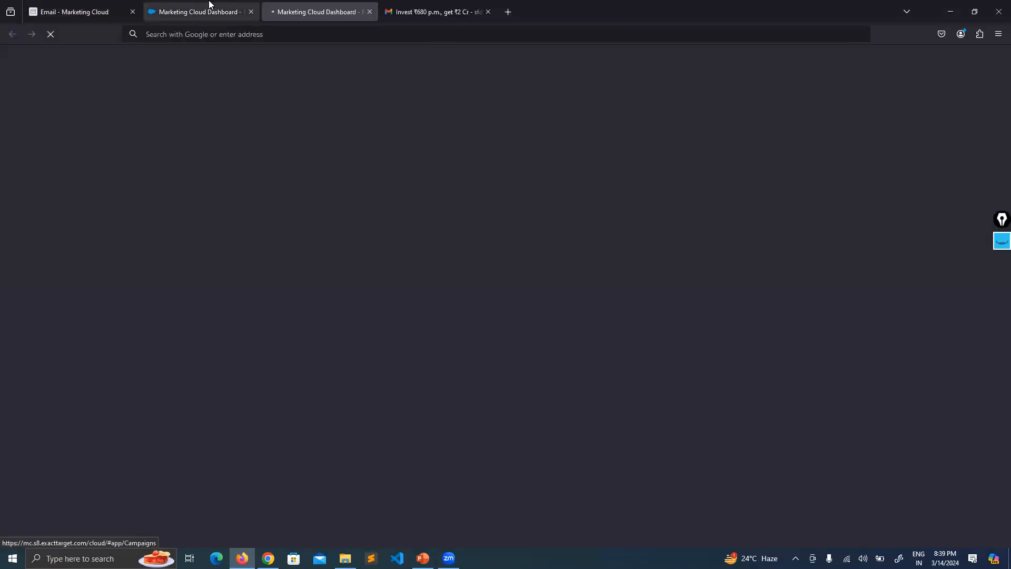
From the Marketing Cloud Dashboard tab, open Setup through the user account menu.
{"action": "left_click", "coordinate": [209, 5]}
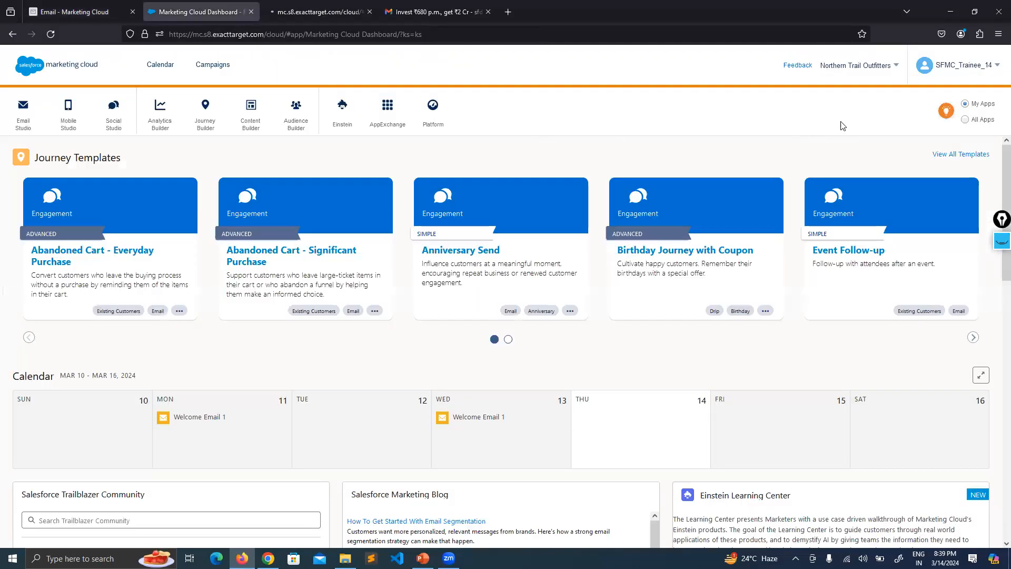
{"action": "left_click", "coordinate": [984, 63]}
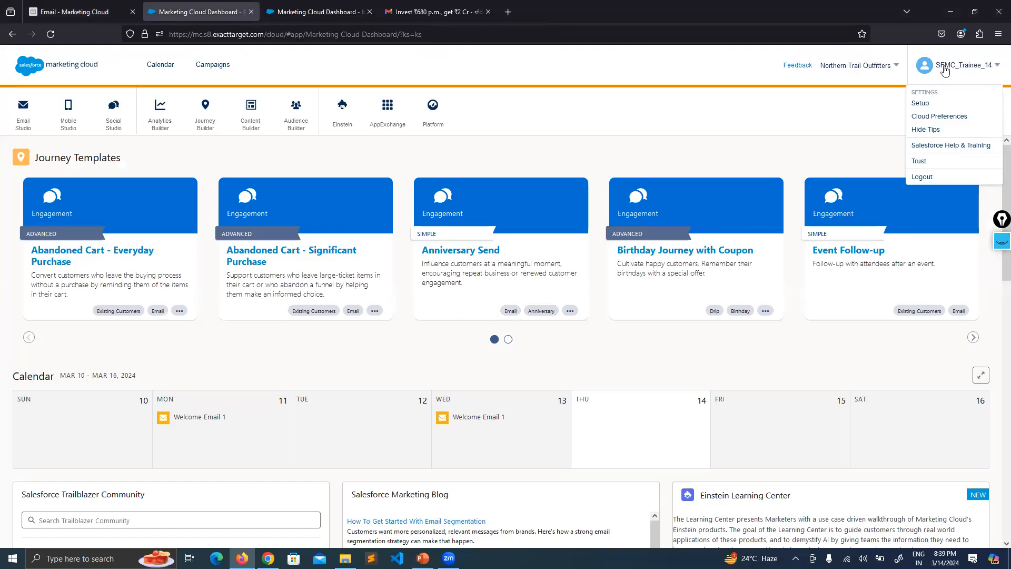
{"action": "left_click", "coordinate": [918, 109]}
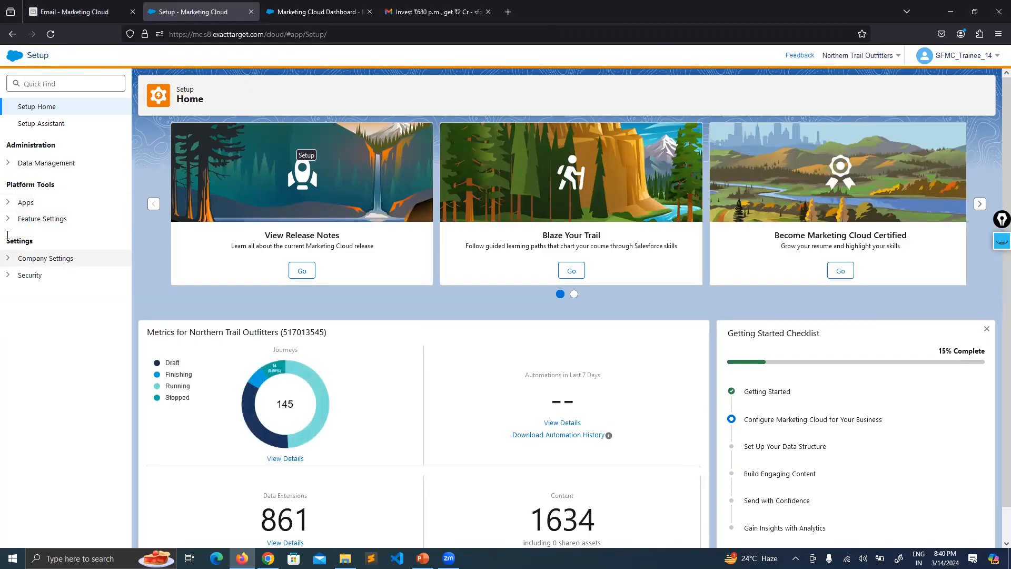
Expand and collapse the Setup groups: Feature Settings, Company Settings, Apps, Data Management and Content Builder.
{"action": "left_click", "coordinate": [8, 218]}
{"action": "left_click", "coordinate": [8, 218]}
{"action": "left_click", "coordinate": [8, 258]}
{"action": "left_click", "coordinate": [8, 257]}
{"action": "left_click", "coordinate": [8, 203]}
{"action": "left_click", "coordinate": [8, 203]}
{"action": "left_click", "coordinate": [8, 163]}
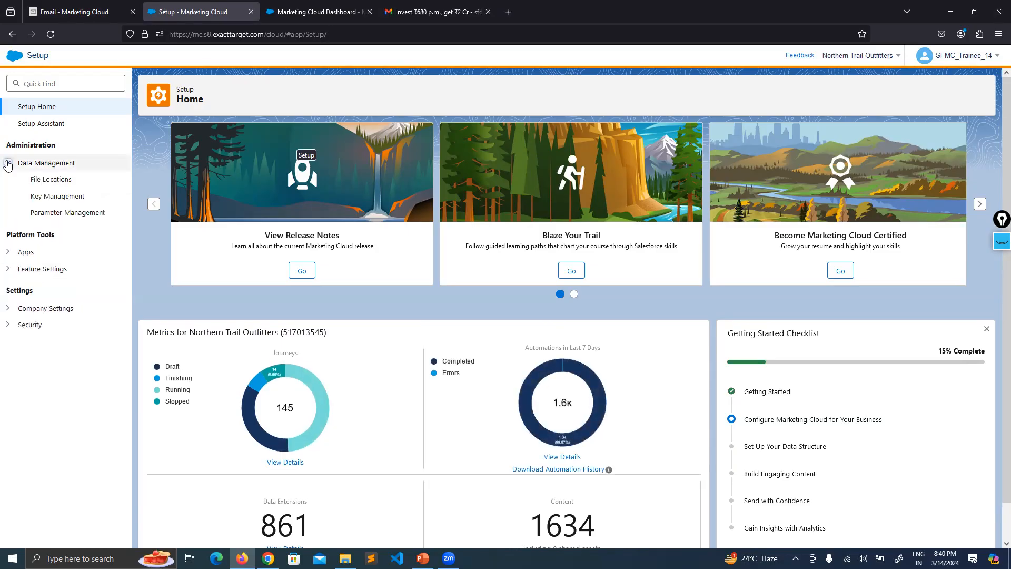
{"action": "left_click", "coordinate": [10, 268]}
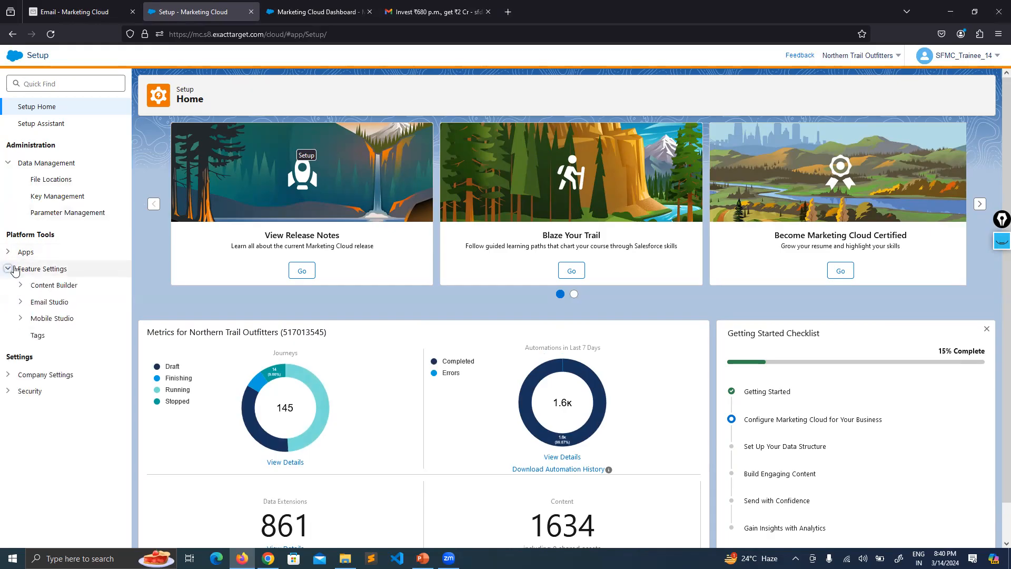
{"action": "left_click", "coordinate": [21, 285]}
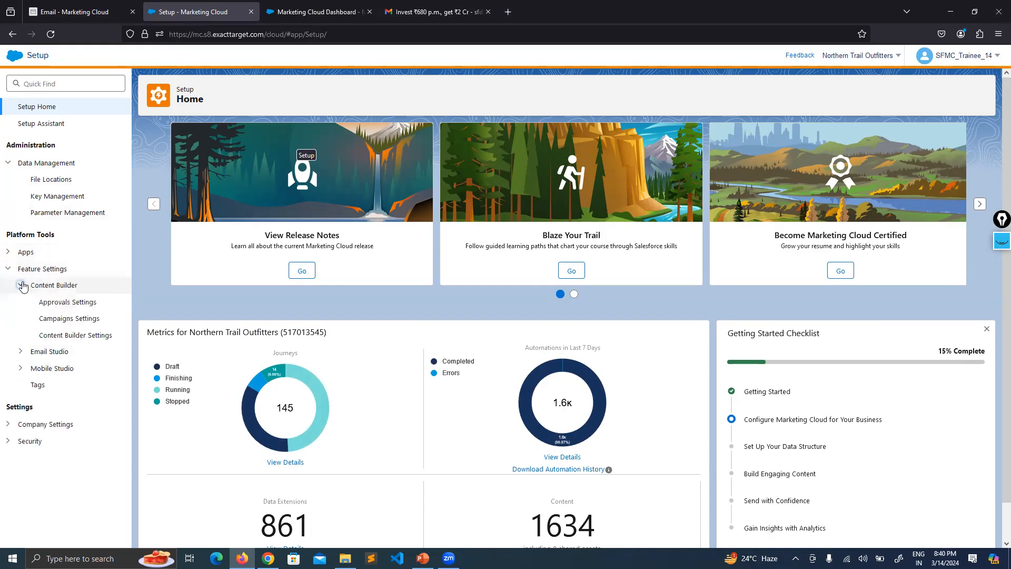
{"action": "left_click", "coordinate": [21, 285]}
{"action": "left_click", "coordinate": [8, 374]}
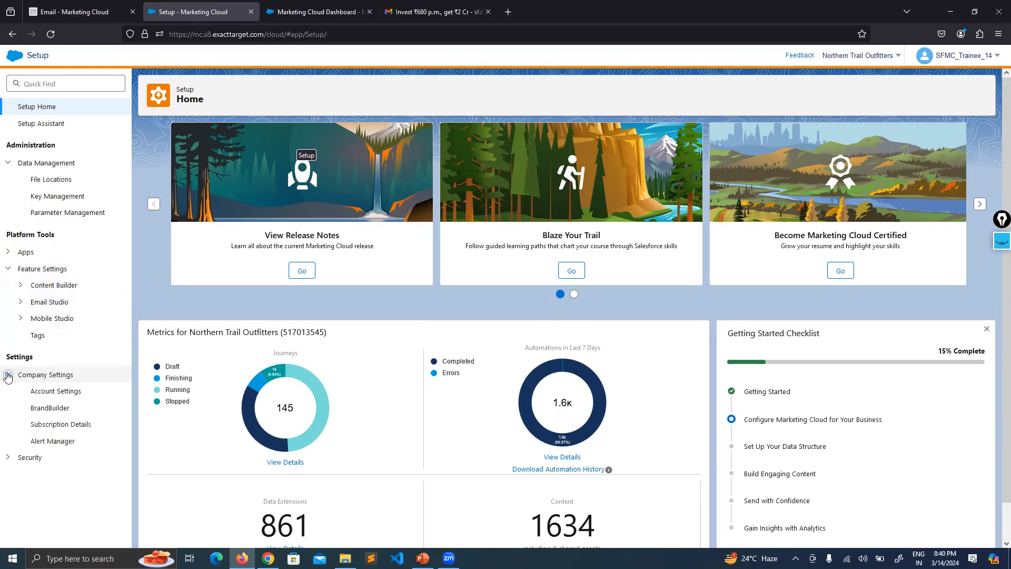
Collapse the other Setup groups, expand Email Studio and open its Sender Profiles page.
{"action": "left_click", "coordinate": [9, 458]}
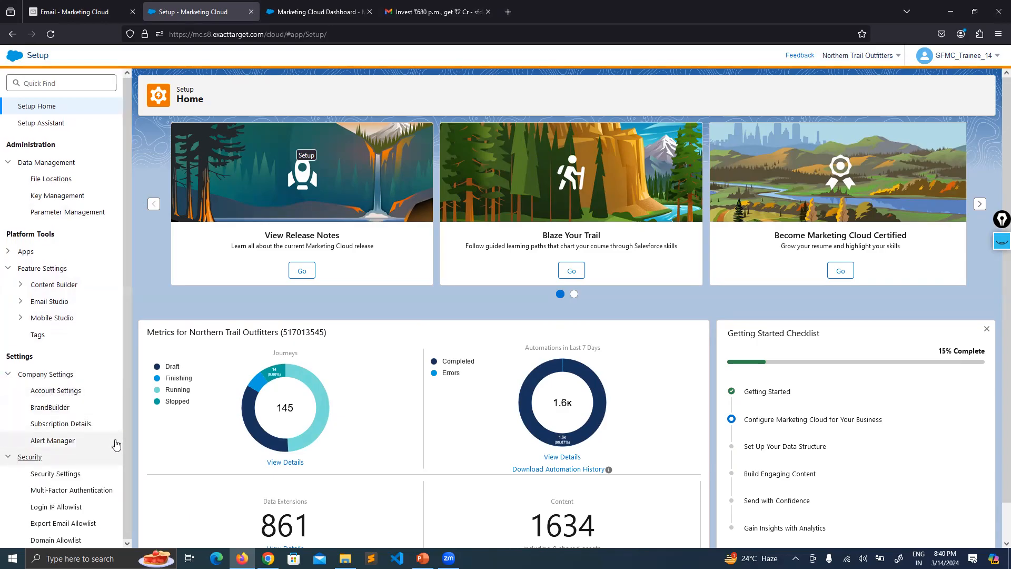
{"action": "left_click", "coordinate": [21, 285]}
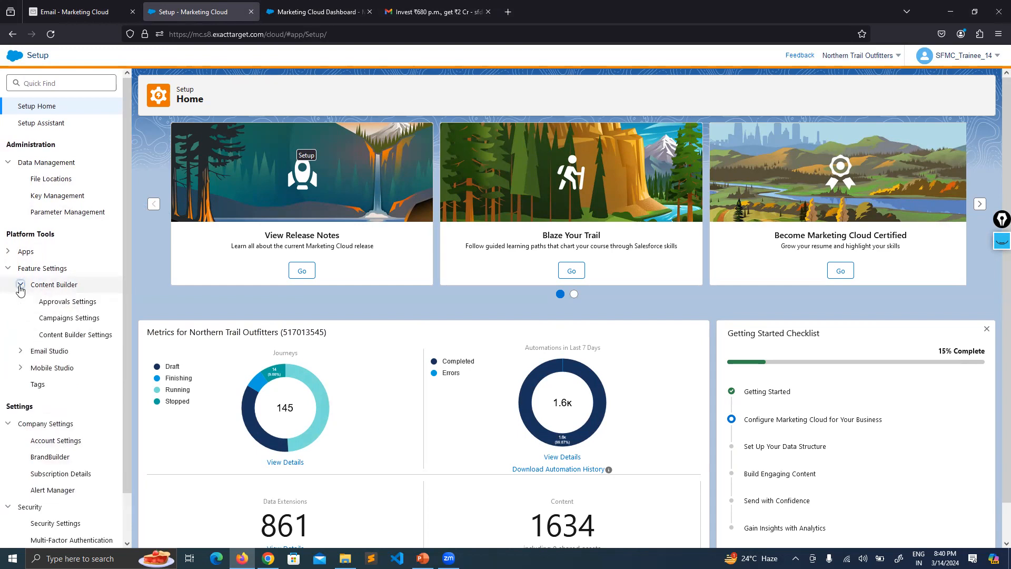
{"action": "left_click", "coordinate": [7, 252]}
{"action": "left_click", "coordinate": [8, 252]}
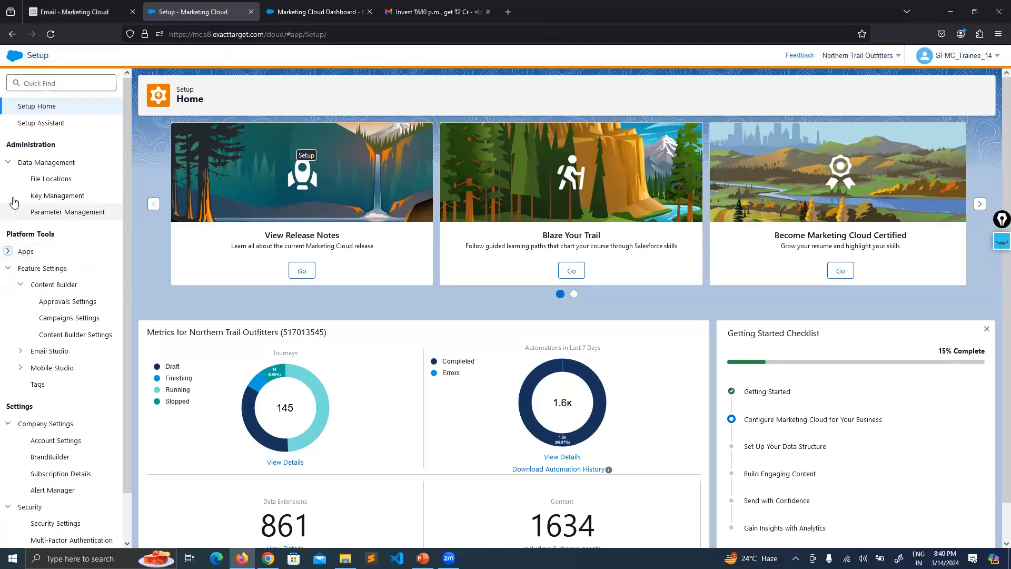
{"action": "left_click", "coordinate": [8, 163]}
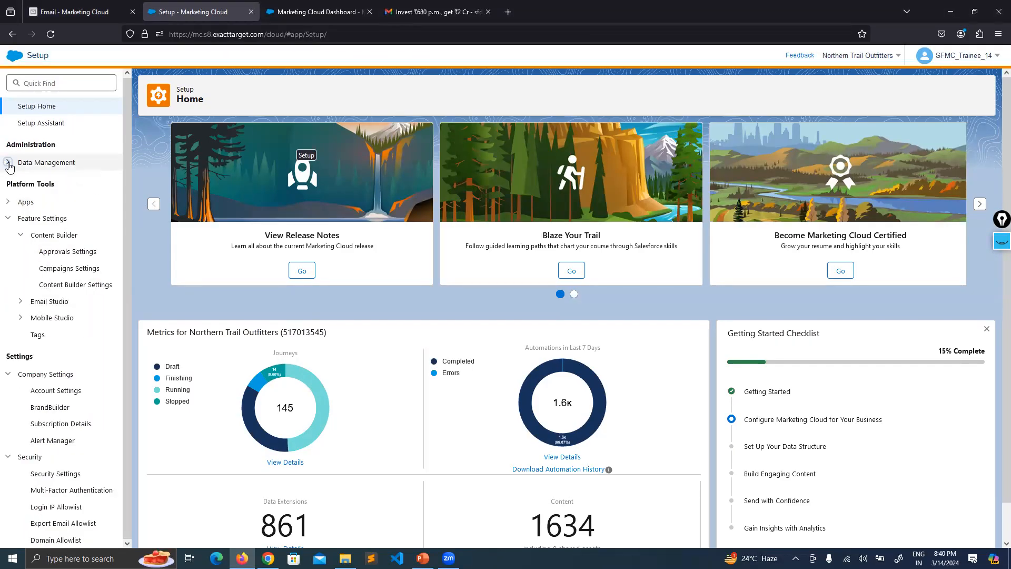
{"action": "left_click", "coordinate": [21, 238]}
{"action": "left_click", "coordinate": [20, 252]}
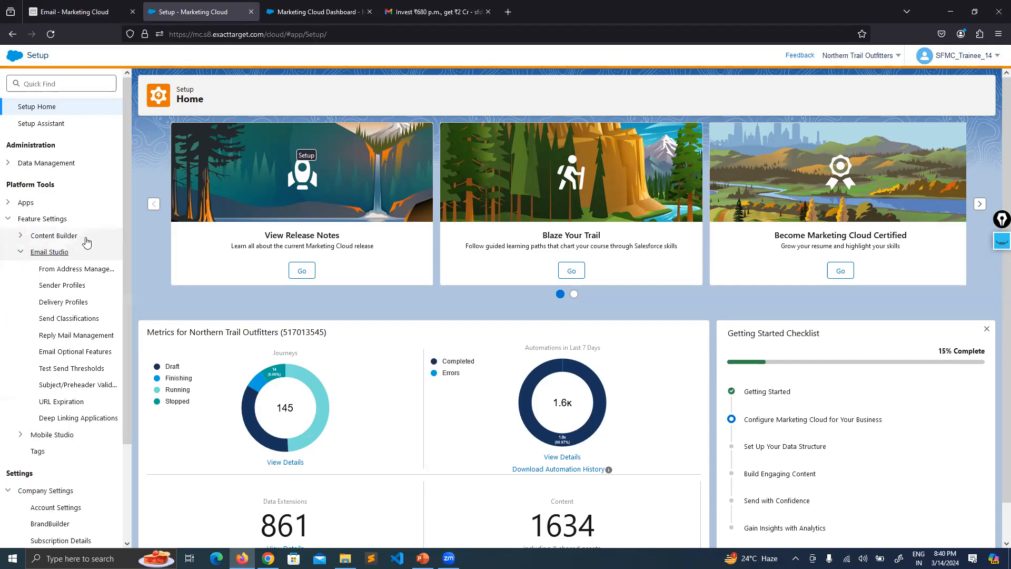
{"action": "scroll", "coordinate": [87, 241], "scroll_direction": "down", "scroll_amount": 2}
{"action": "left_click", "coordinate": [8, 380]}
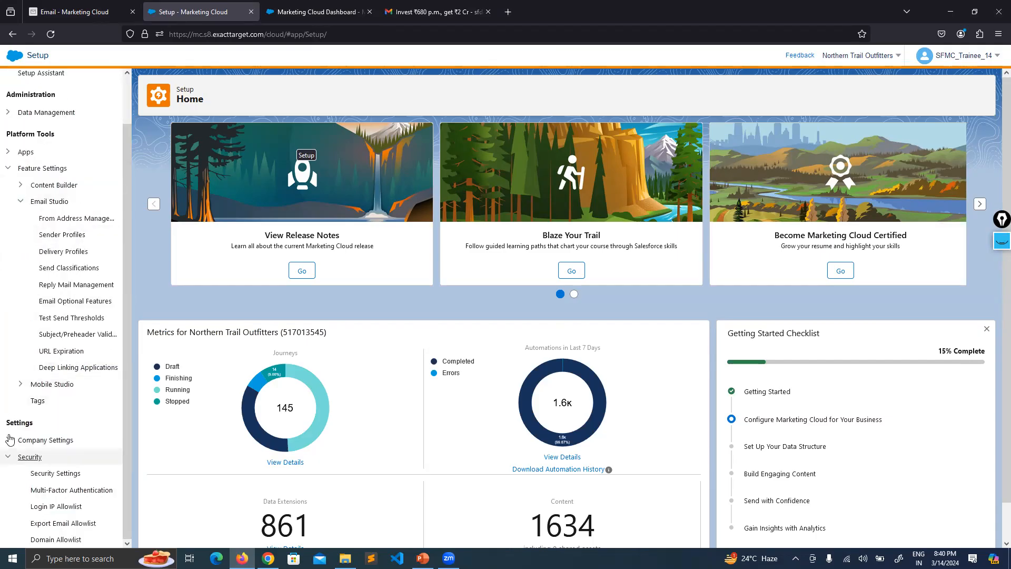
{"action": "left_click", "coordinate": [8, 456]}
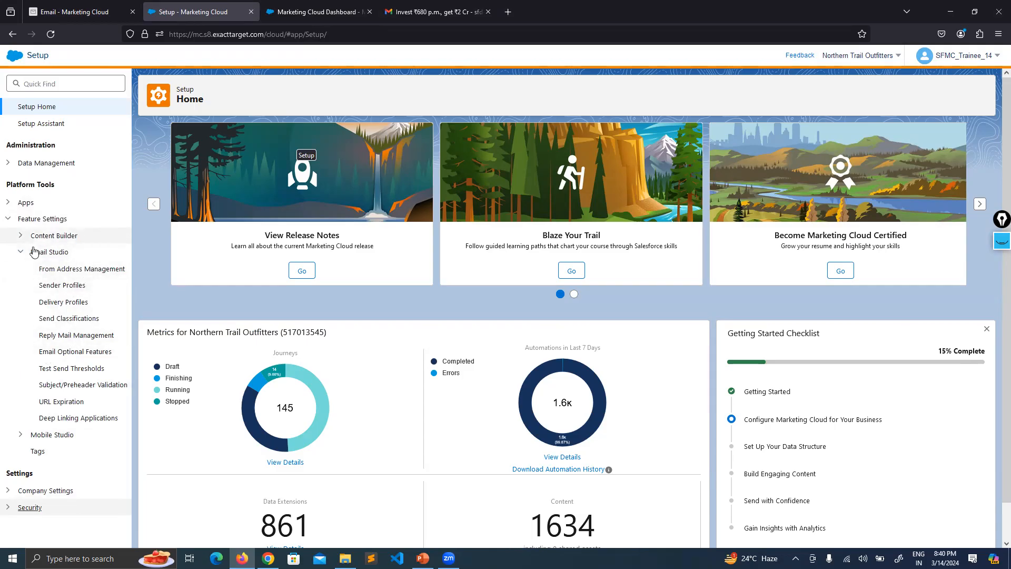
{"action": "left_click", "coordinate": [60, 288]}
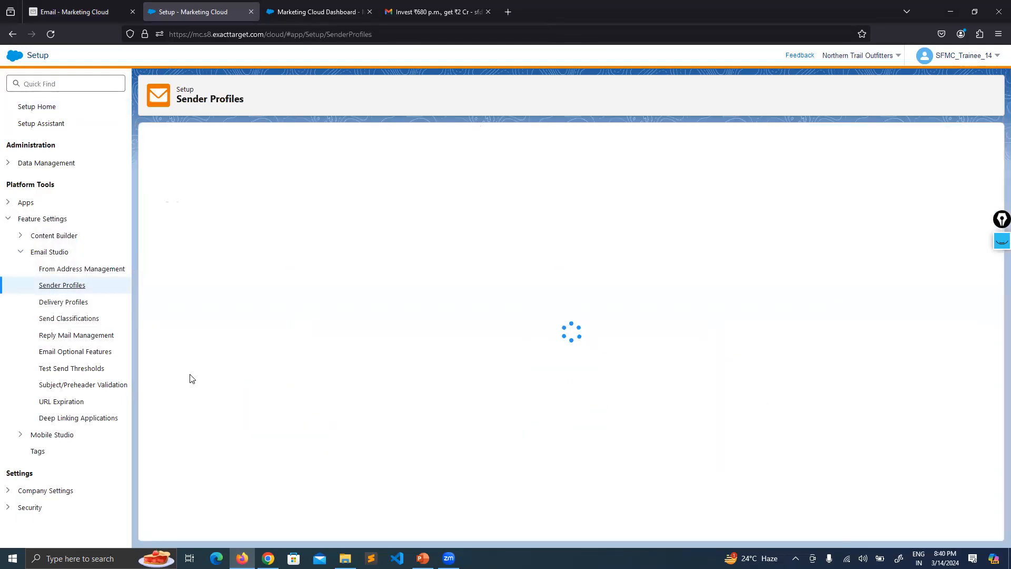
Review the 26-item Sender Profiles list in Setup, then bring up Salesforce Setup Home in Chrome.
{"action": "left_click", "coordinate": [295, 12]}
{"action": "left_click", "coordinate": [200, 12]}
{"action": "left_click", "coordinate": [79, 12]}
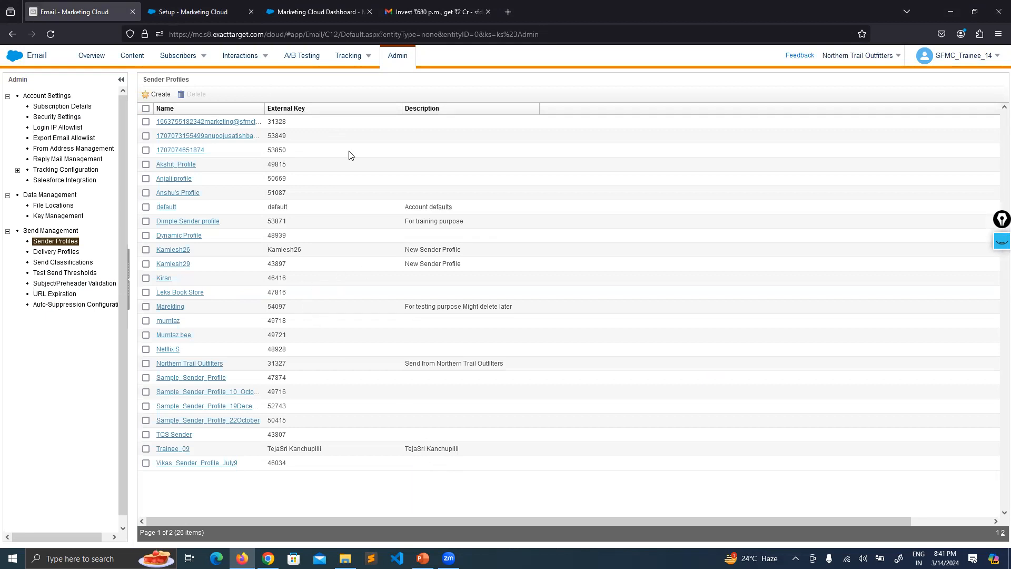
{"action": "left_click", "coordinate": [326, 10]}
{"action": "left_click", "coordinate": [411, 10]}
{"action": "left_click", "coordinate": [337, 12]}
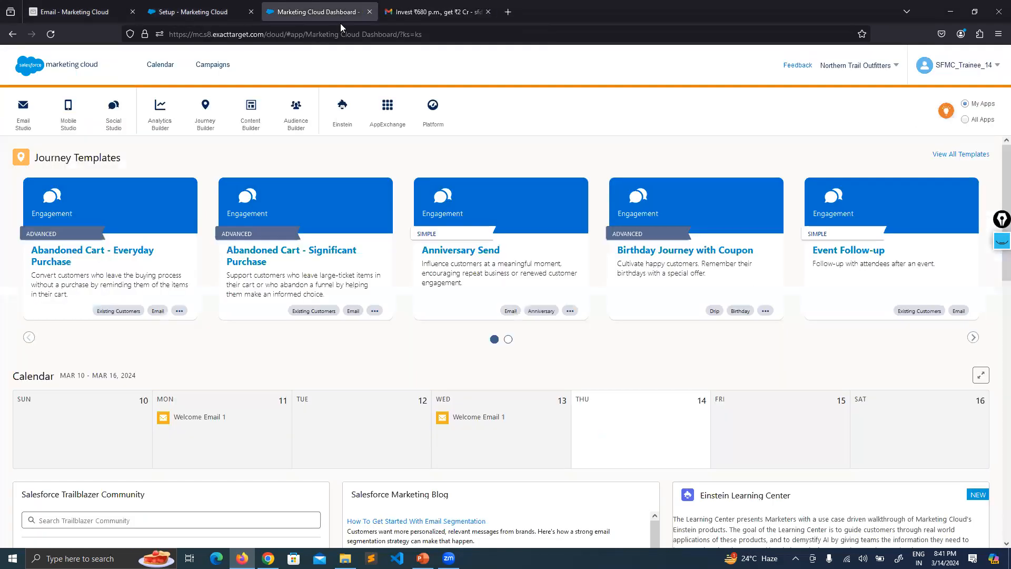
{"action": "left_click", "coordinate": [232, 10]}
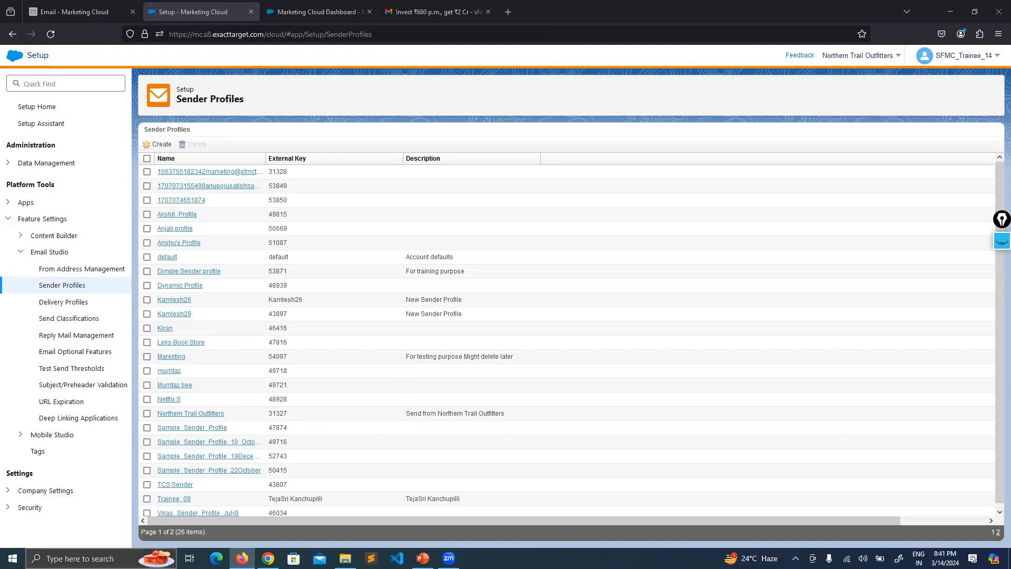
{"action": "left_click", "coordinate": [268, 558]}
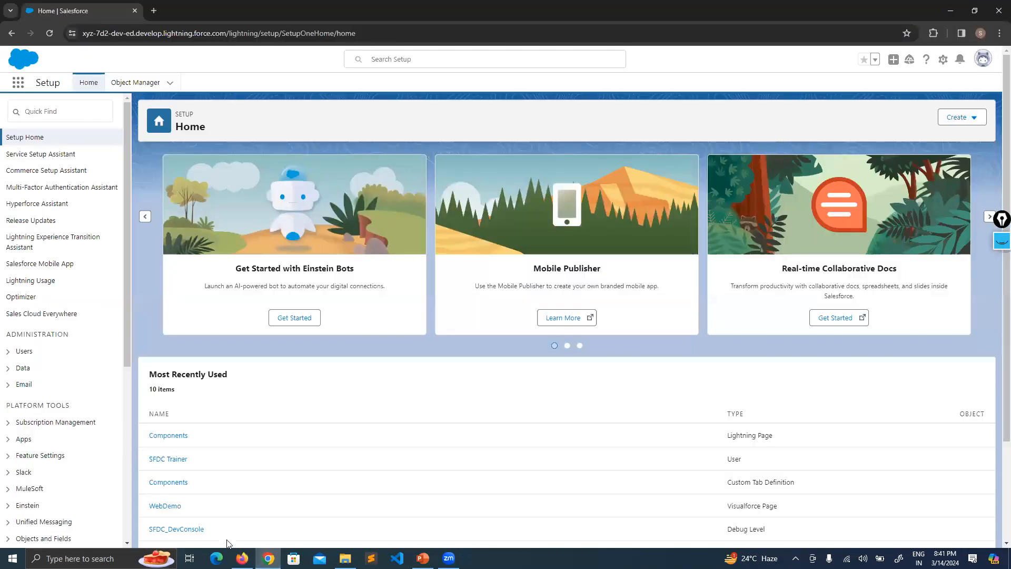
{"action": "left_click", "coordinate": [241, 557]}
{"action": "left_click", "coordinate": [437, 11]}
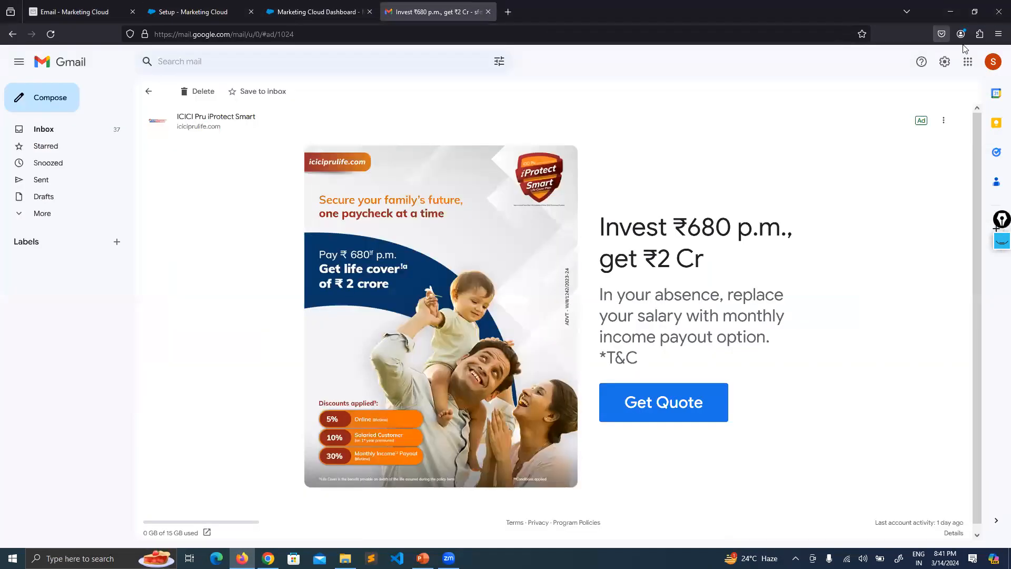
{"action": "left_click", "coordinate": [993, 61]}
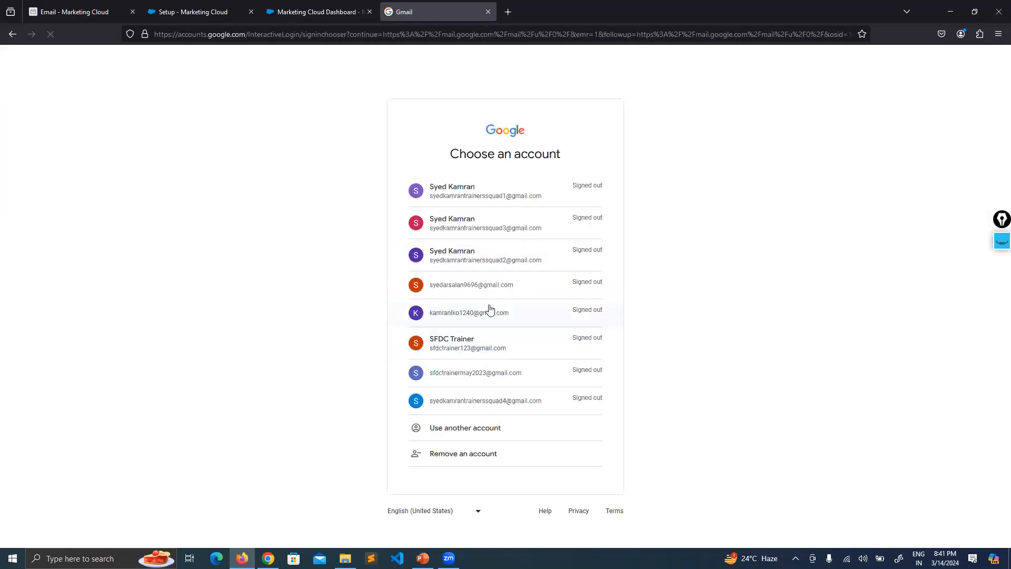
{"action": "left_click", "coordinate": [476, 435]}
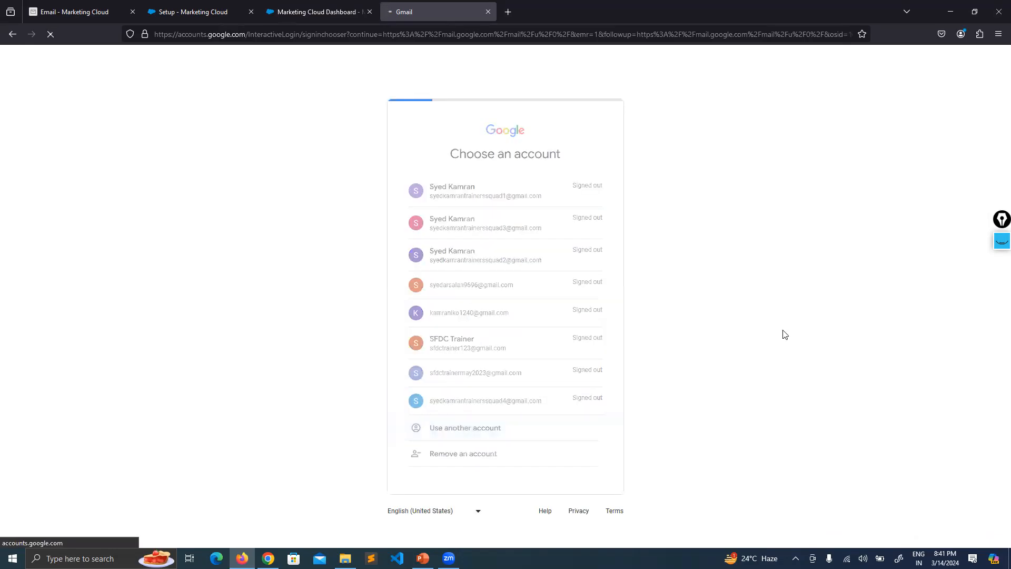
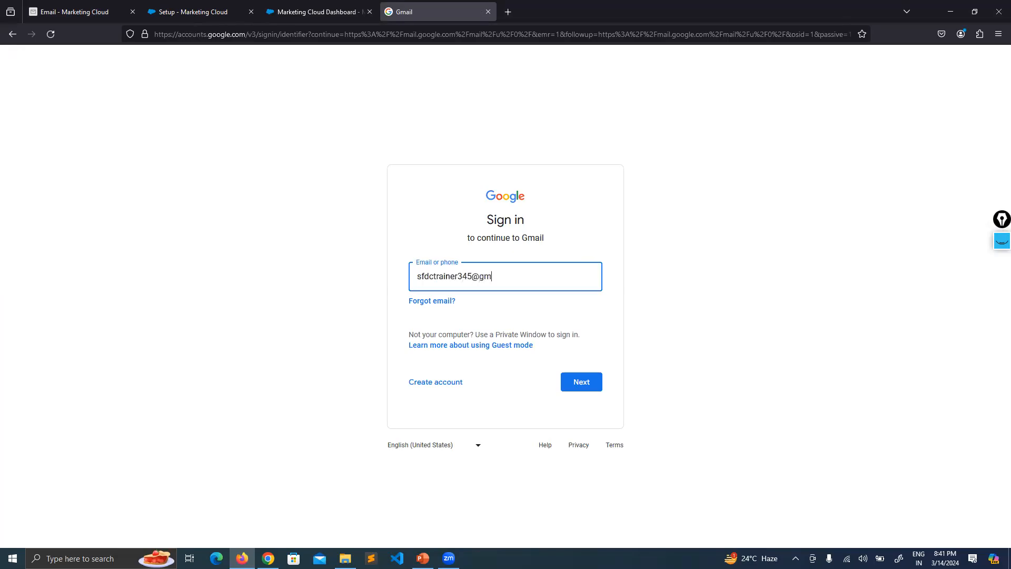
Sign in with the other Google account's e-mail and password, declining password saving and setup suggestions.
{"action": "key", "text": "Return"}
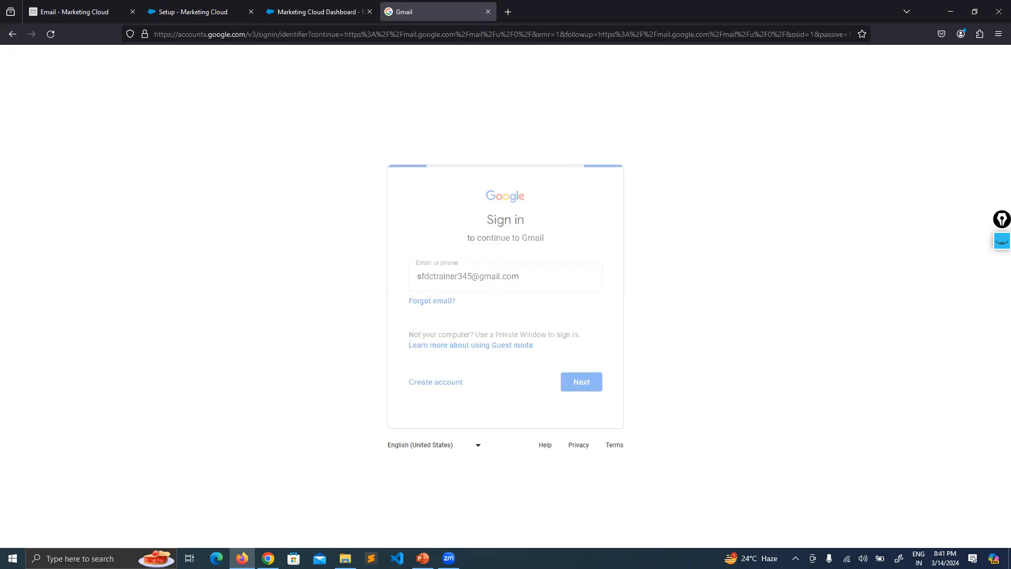
{"action": "type", "text": "•••"}
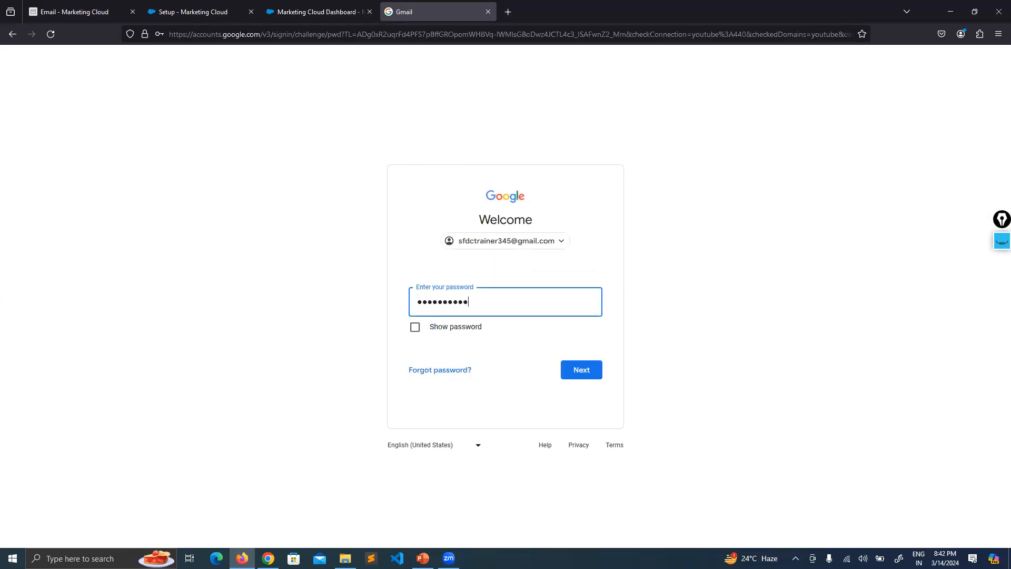
{"action": "type", "text": "••••••••"}
{"action": "key", "text": "Return"}
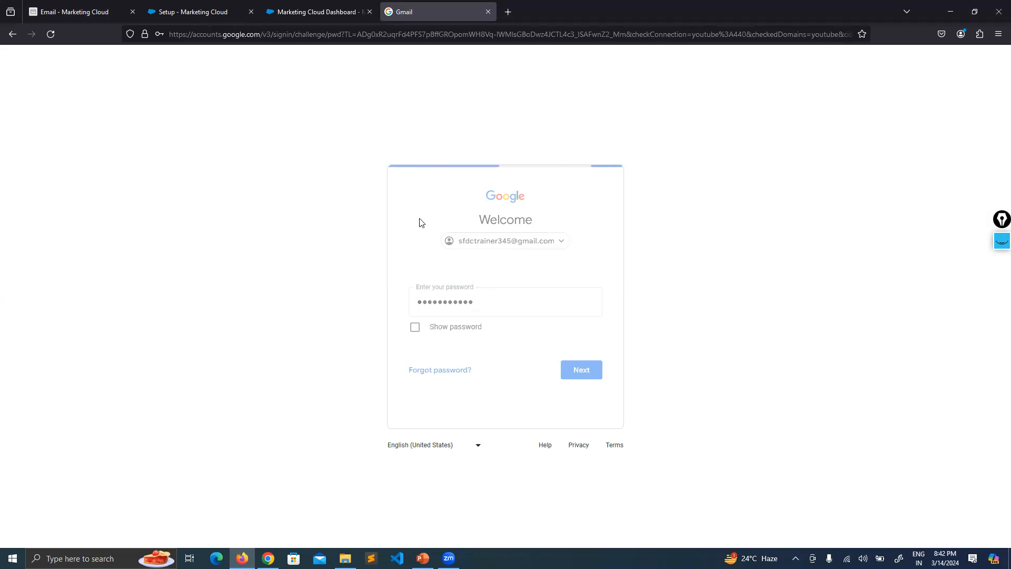
{"action": "left_click", "coordinate": [315, 162]}
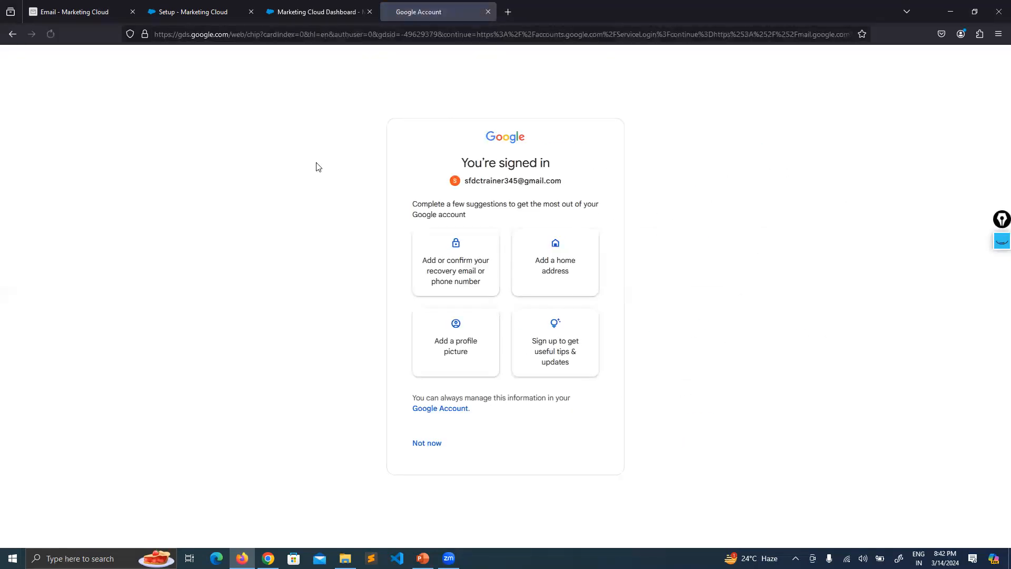
{"action": "left_click", "coordinate": [428, 446]}
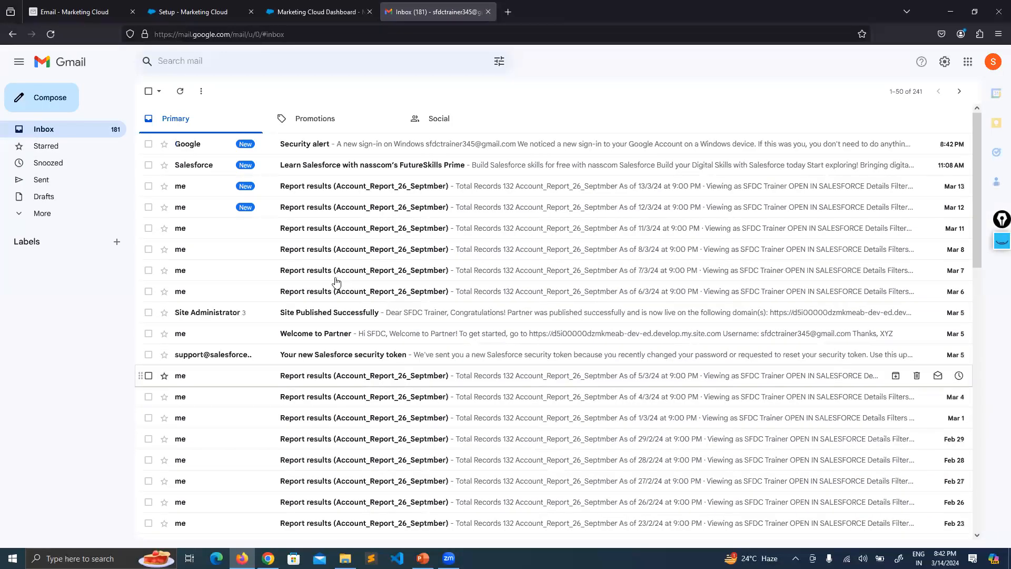
Page back twice through older inbox mail to reach messages 101–150 of 241.
{"action": "scroll", "coordinate": [400, 234], "scroll_direction": "down", "scroll_amount": 10}
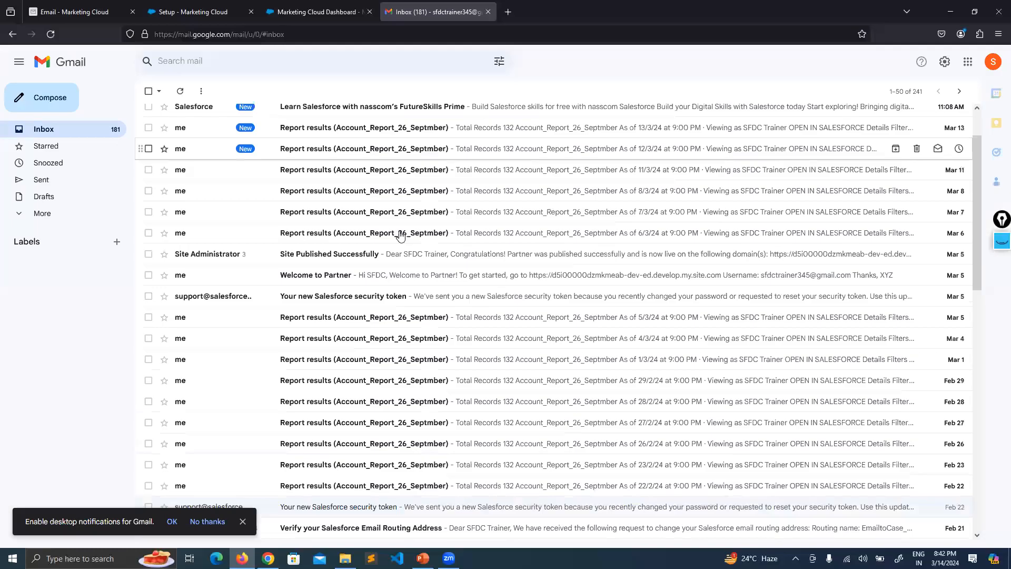
{"action": "scroll", "coordinate": [400, 235], "scroll_direction": "down", "scroll_amount": 3}
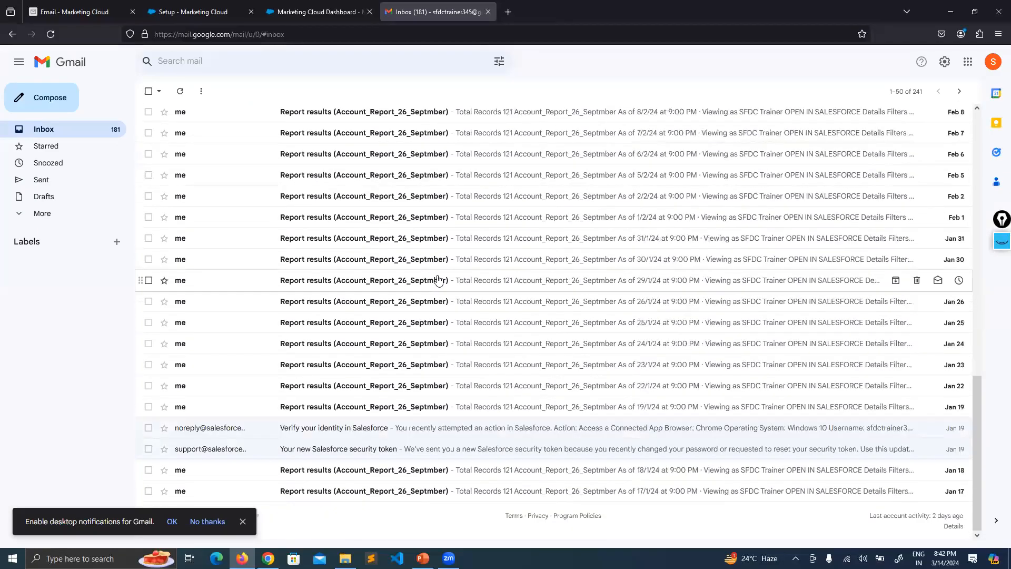
{"action": "left_click", "coordinate": [960, 92]}
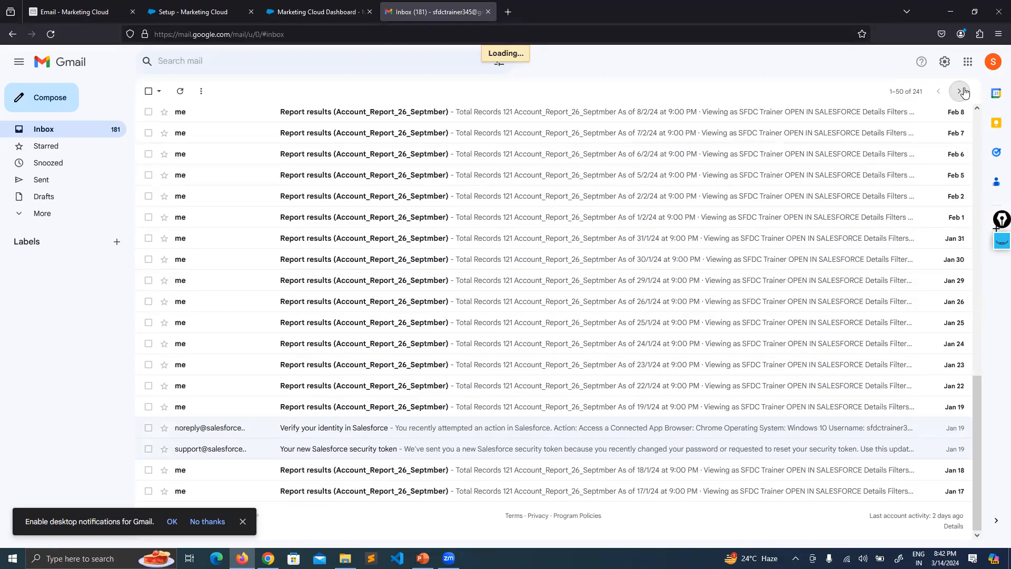
{"action": "scroll", "coordinate": [894, 187], "scroll_direction": "down", "scroll_amount": 5}
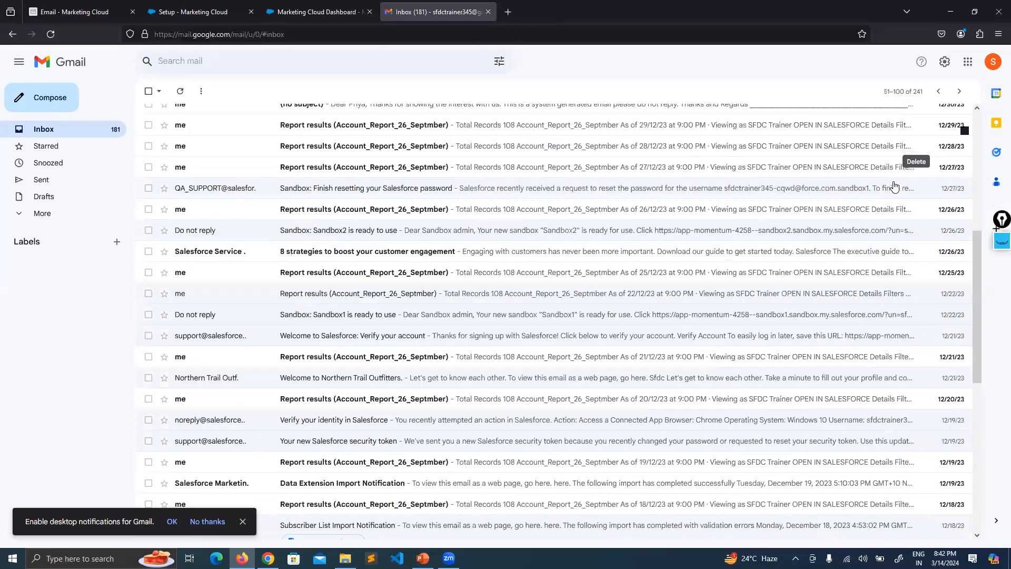
{"action": "scroll", "coordinate": [894, 186], "scroll_direction": "down", "scroll_amount": 4}
{"action": "scroll", "coordinate": [508, 213], "scroll_direction": "up", "scroll_amount": 2}
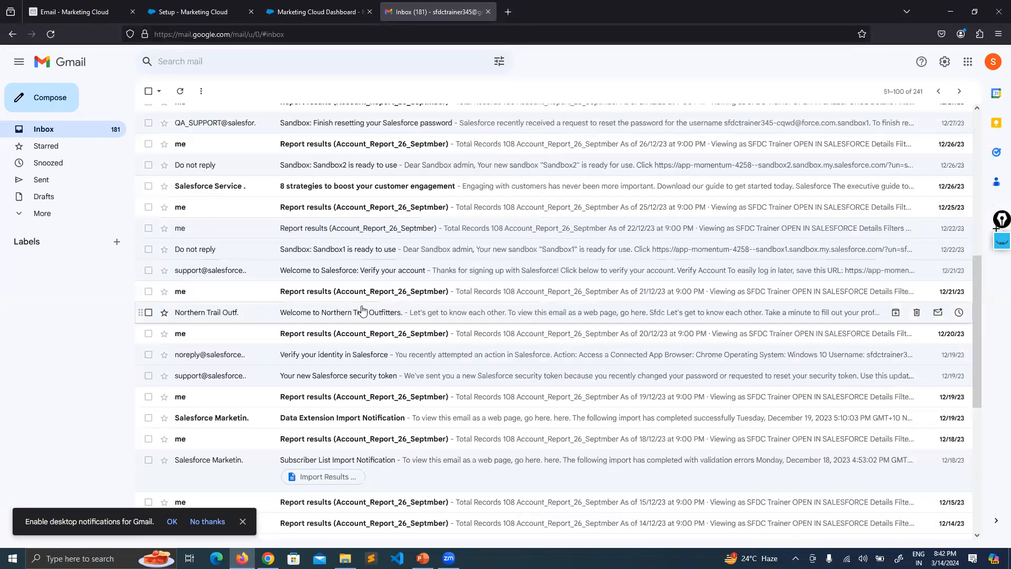
{"action": "scroll", "coordinate": [368, 310], "scroll_direction": "down", "scroll_amount": 6}
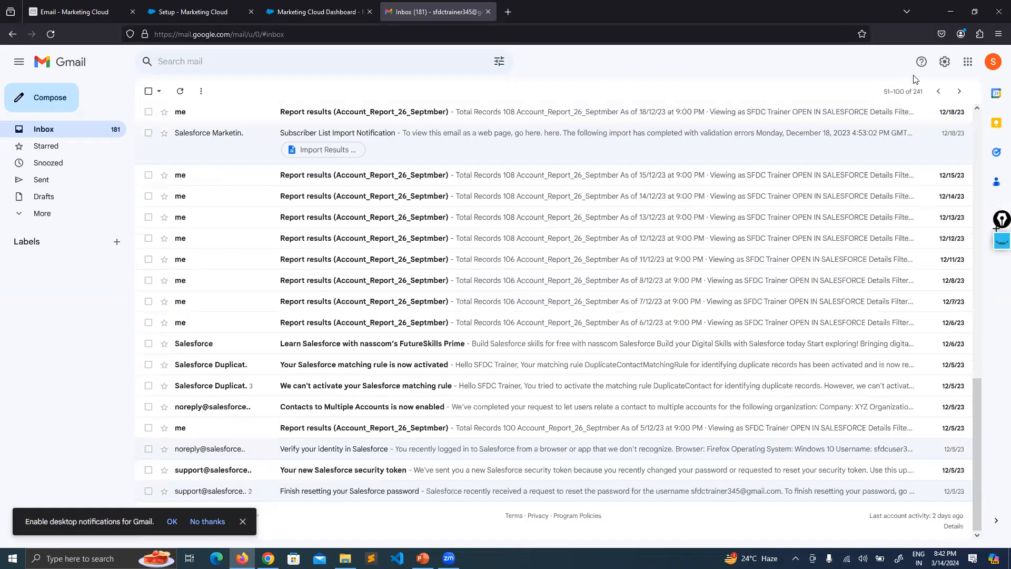
{"action": "left_click", "coordinate": [959, 94]}
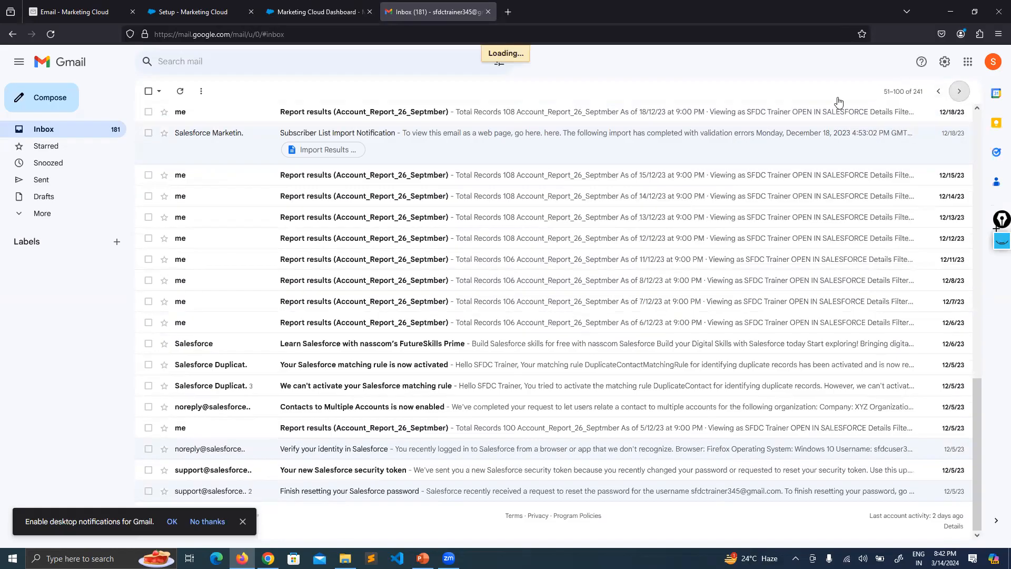
{"action": "scroll", "coordinate": [360, 225], "scroll_direction": "down", "scroll_amount": 10}
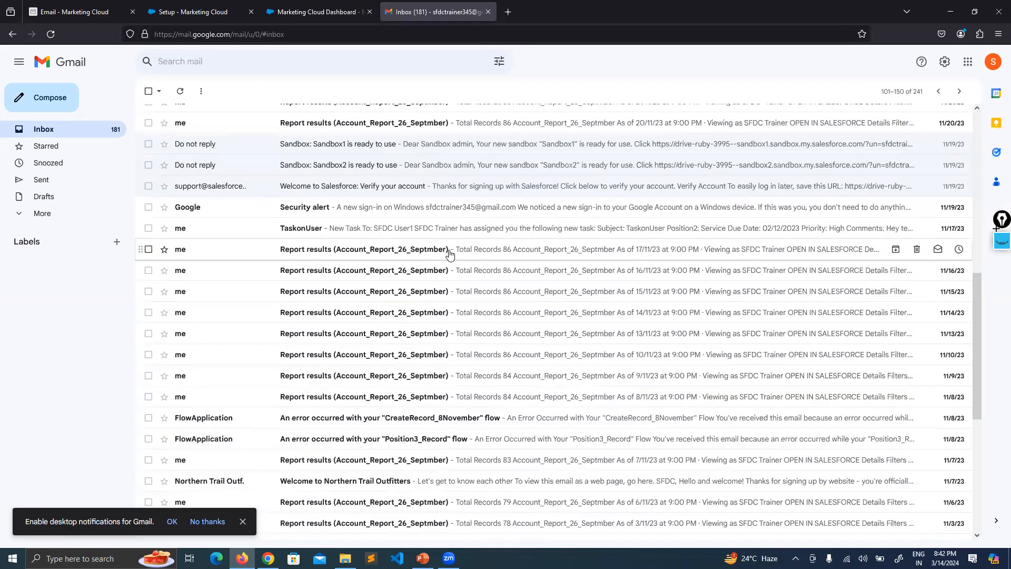
{"action": "scroll", "coordinate": [460, 190], "scroll_direction": "down", "scroll_amount": 5}
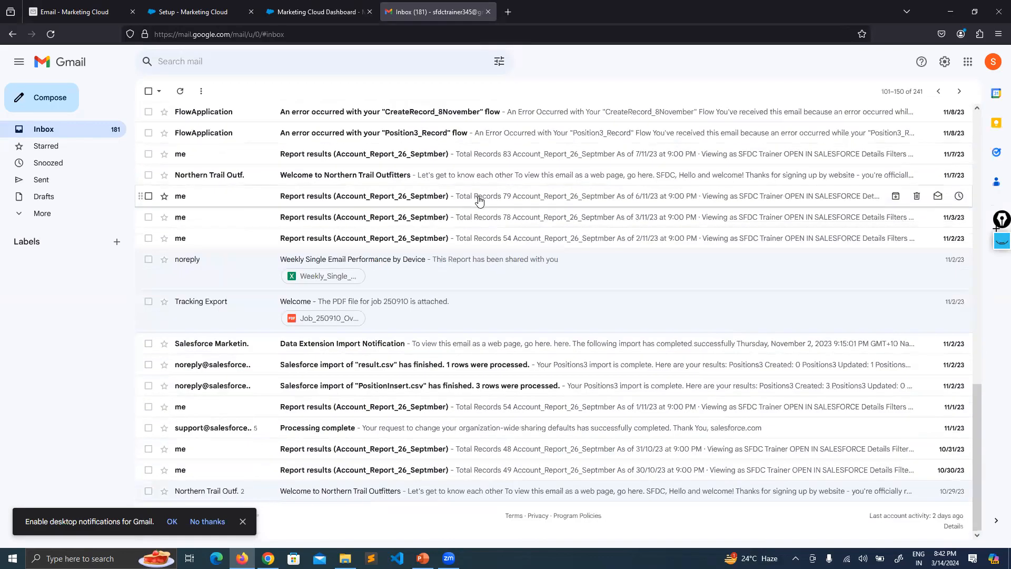
Open and read the Northern Trail Outfitters welcome email, then return to the inbox.
{"action": "left_click", "coordinate": [337, 493]}
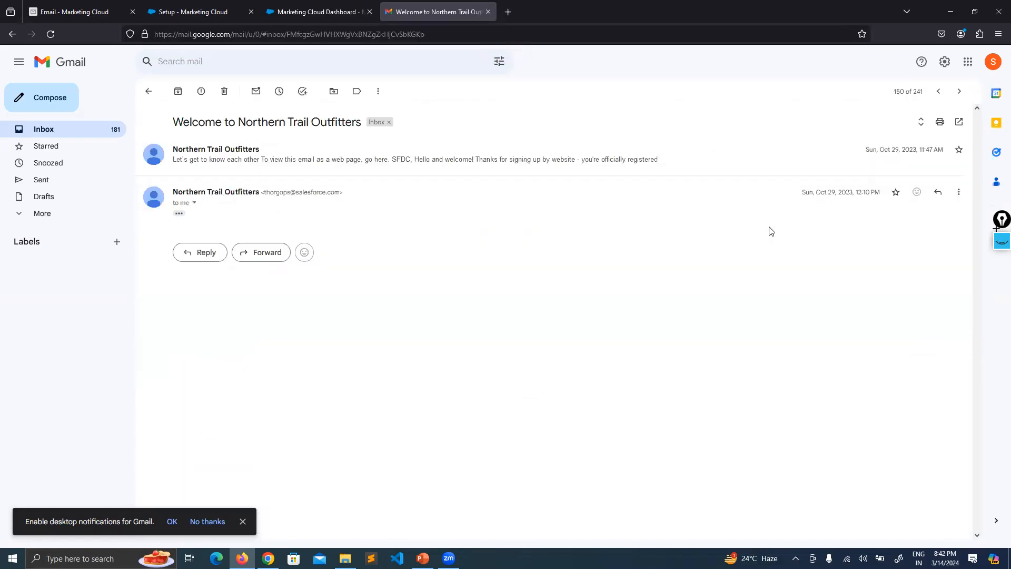
{"action": "left_click", "coordinate": [442, 170]}
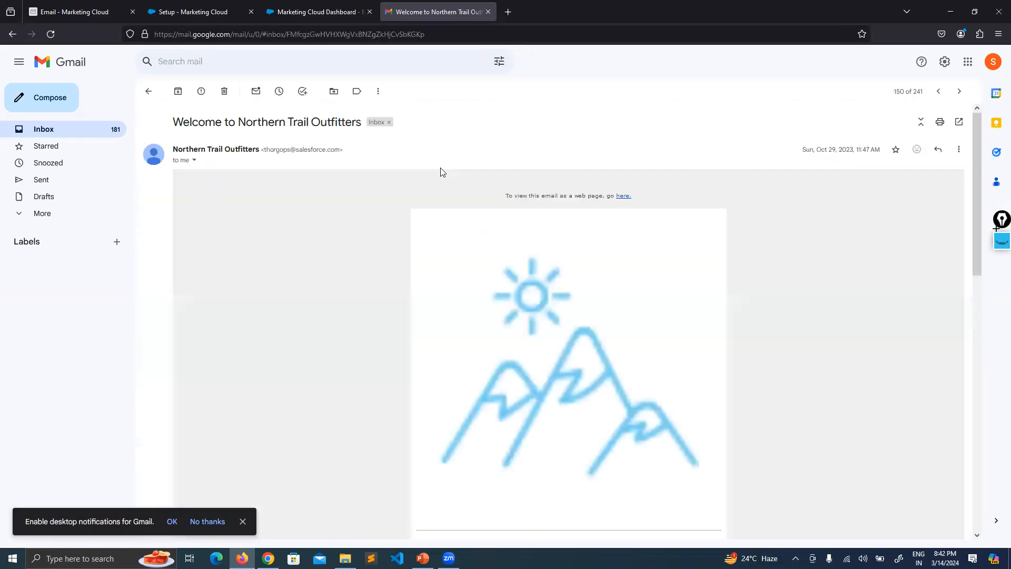
{"action": "scroll", "coordinate": [627, 263], "scroll_direction": "down", "scroll_amount": 10}
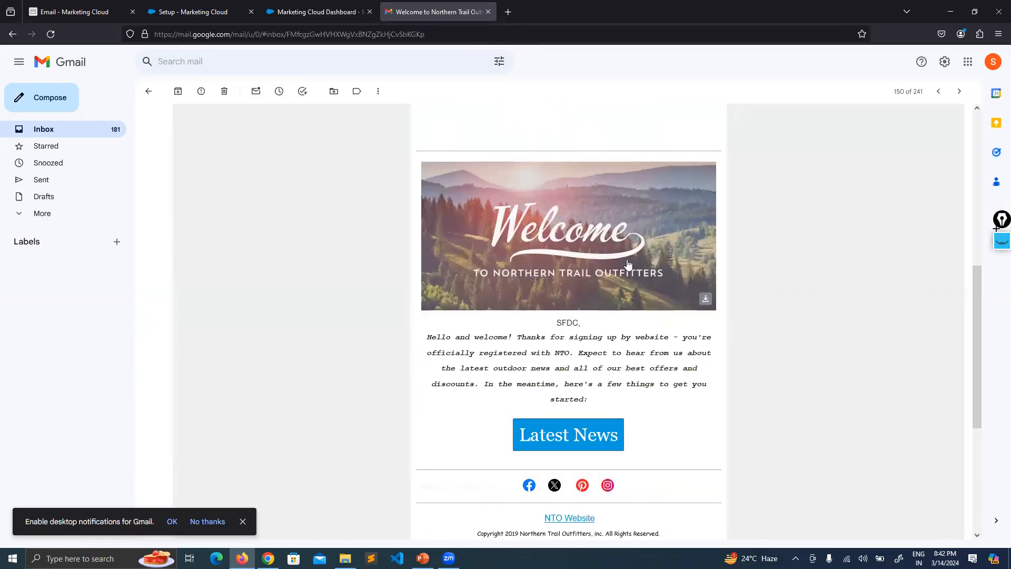
{"action": "scroll", "coordinate": [627, 263], "scroll_direction": "up", "scroll_amount": 6}
{"action": "scroll", "coordinate": [626, 264], "scroll_direction": "up", "scroll_amount": 5}
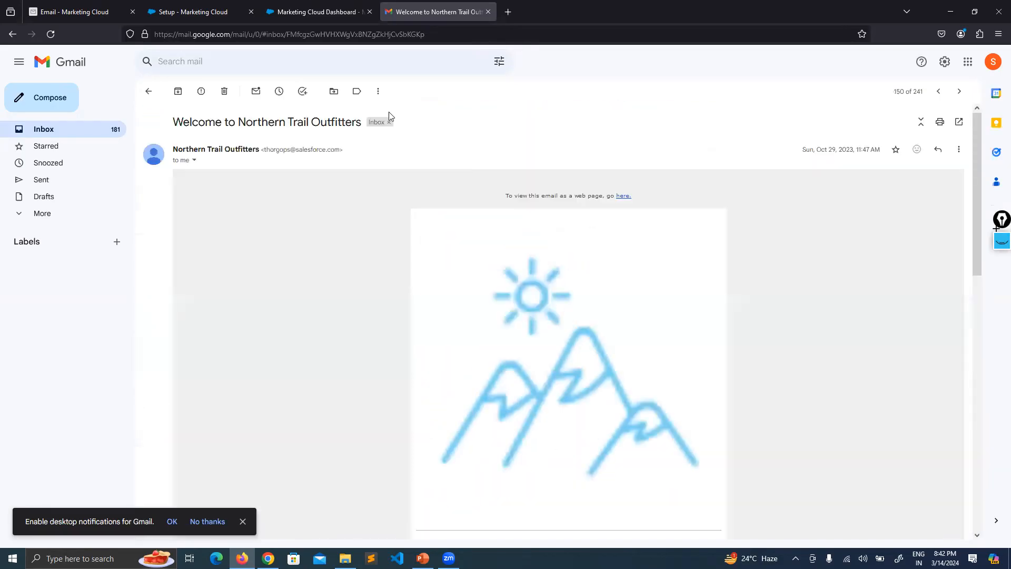
{"action": "left_click", "coordinate": [150, 91]}
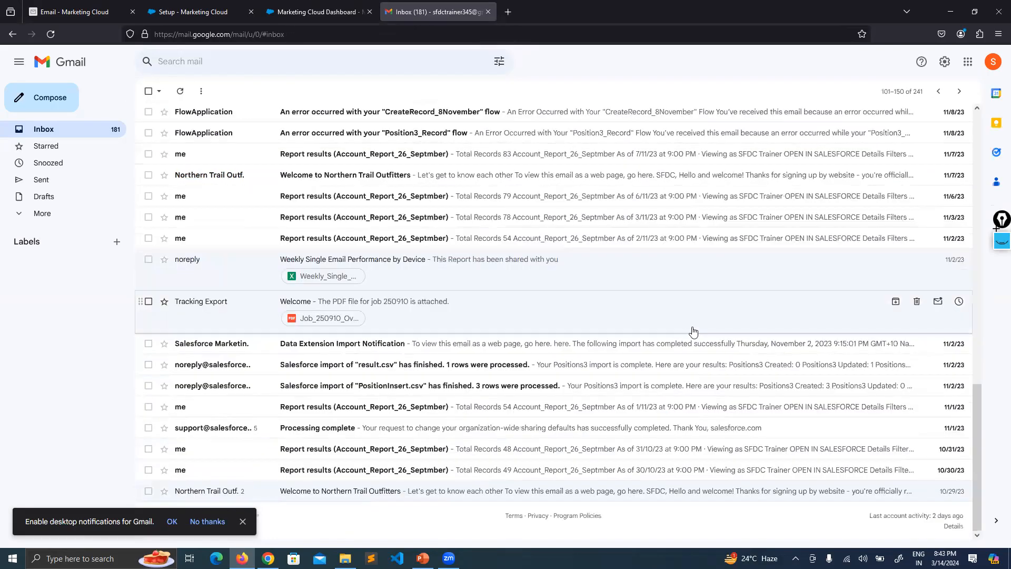
Open 'Celebrating a great Year' on the next older page, then return to the Sender Profiles tab.
{"action": "left_click", "coordinate": [960, 92]}
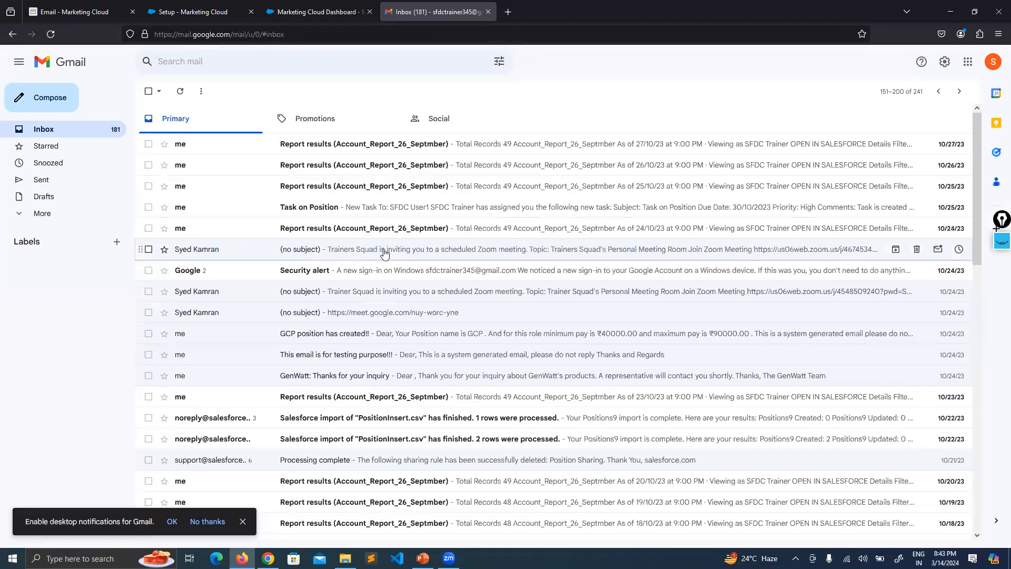
{"action": "scroll", "coordinate": [390, 253], "scroll_direction": "down", "scroll_amount": 3}
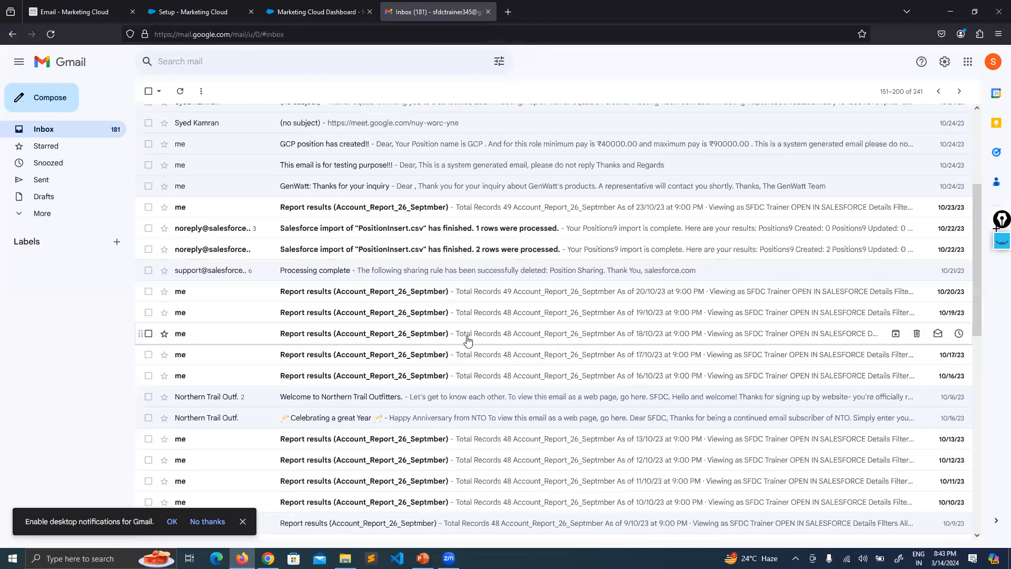
{"action": "scroll", "coordinate": [439, 348], "scroll_direction": "down", "scroll_amount": 1}
{"action": "left_click", "coordinate": [431, 359]}
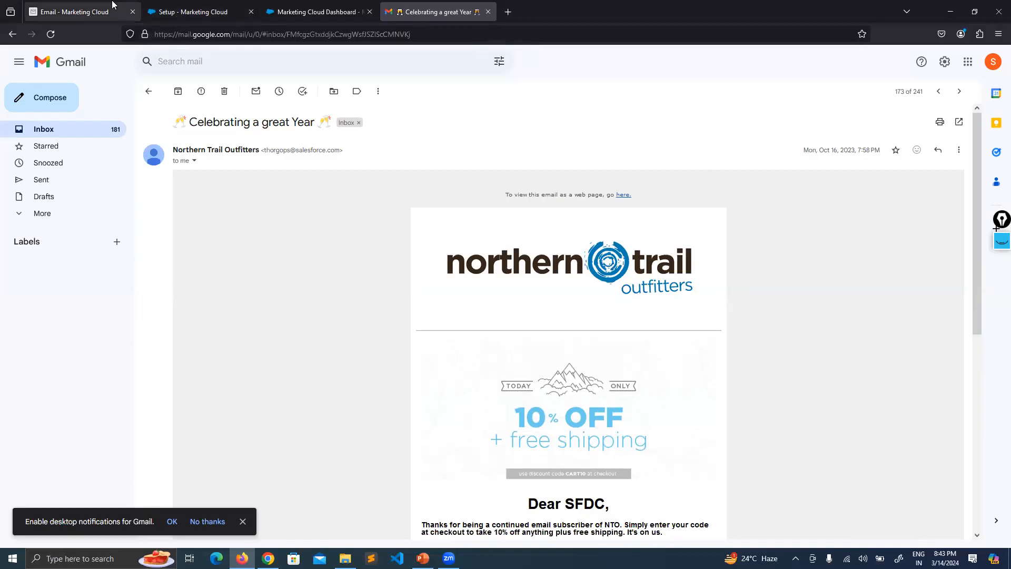
{"action": "left_click", "coordinate": [73, 11]}
{"action": "left_click", "coordinate": [192, 12]}
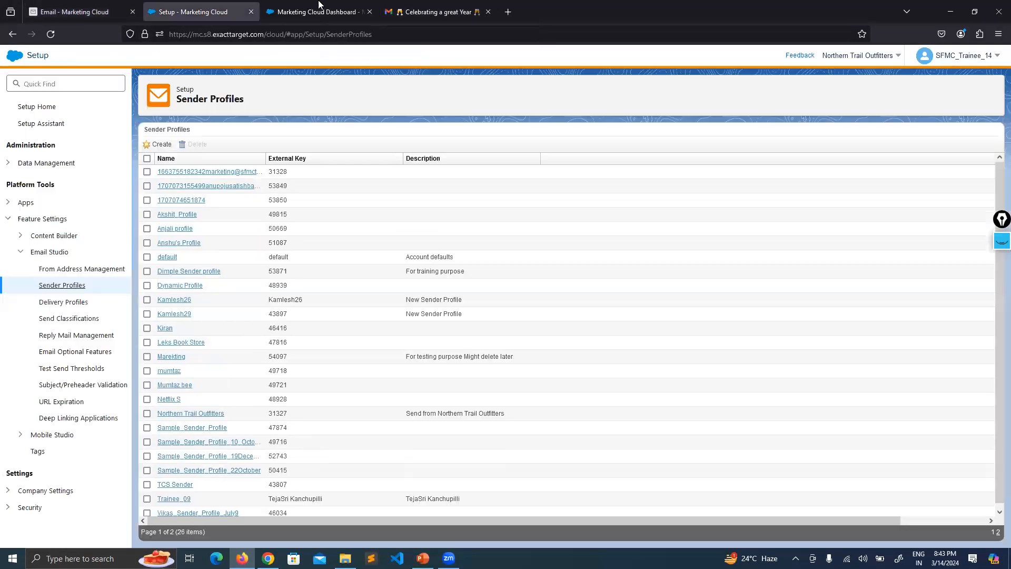
Duplicate the Marketing Cloud Dashboard tab.
{"action": "left_click", "coordinate": [310, 11]}
{"action": "right_click", "coordinate": [320, 7]}
{"action": "left_click", "coordinate": [351, 80]}
{"action": "left_click", "coordinate": [318, 11]}
In Email Studio's Content Builder, open the Enjoy Netflix email from Alekhya > Customer Anniversary.
{"action": "mouse_move", "coordinate": [23, 117]}
{"action": "left_click", "coordinate": [21, 148]}
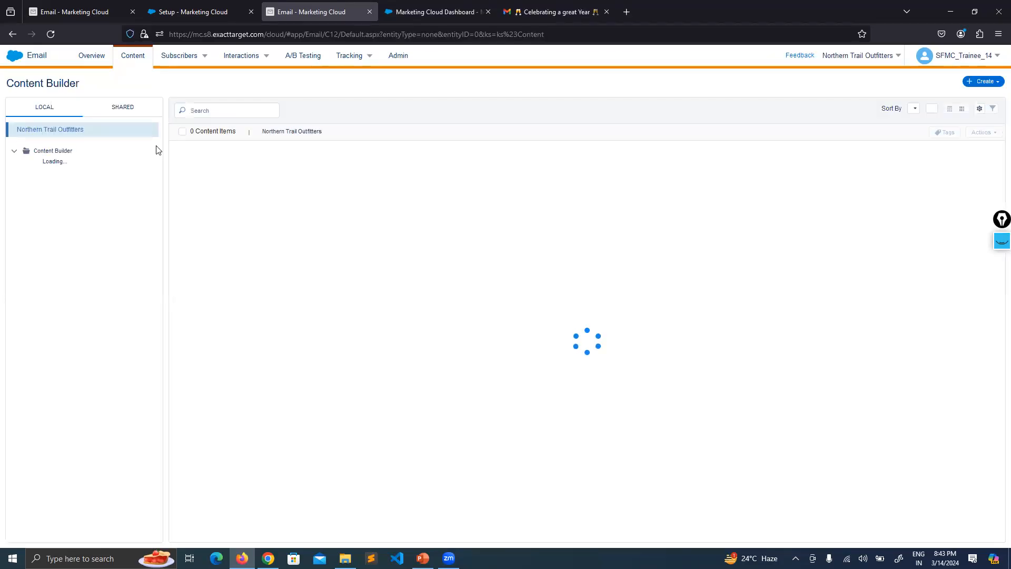
{"action": "scroll", "coordinate": [102, 237], "scroll_direction": "down", "scroll_amount": 1}
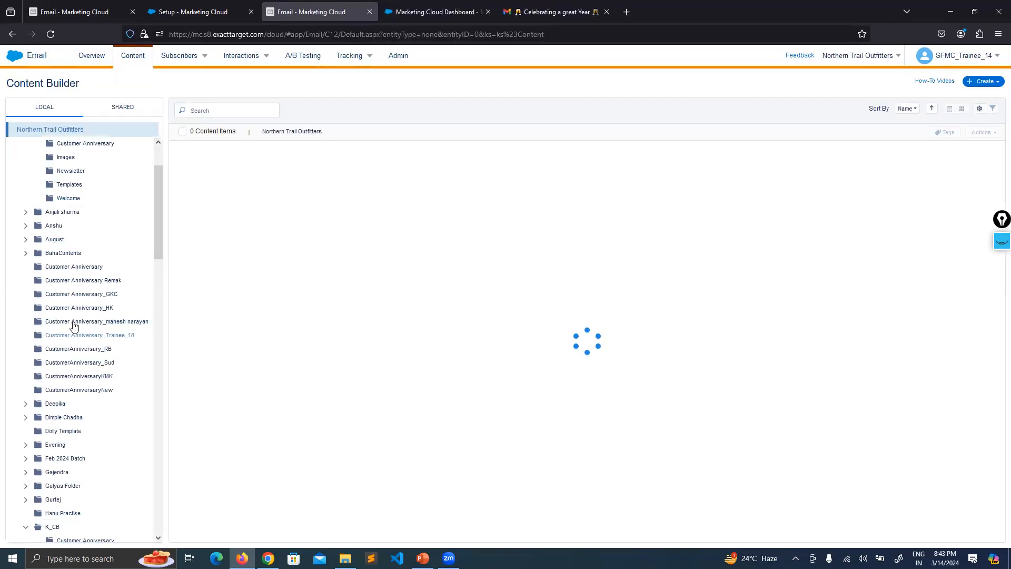
{"action": "scroll", "coordinate": [79, 269], "scroll_direction": "up", "scroll_amount": 2}
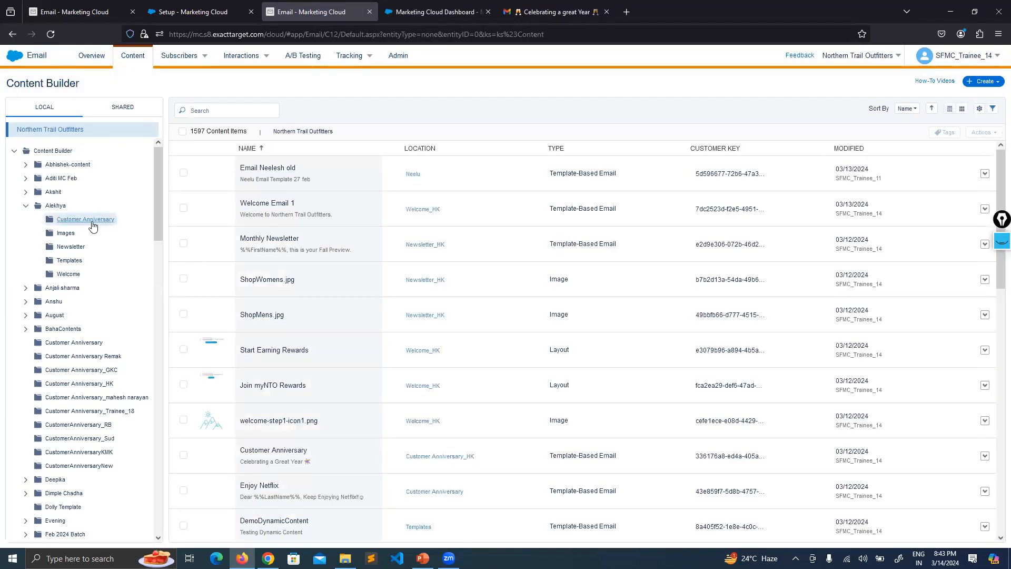
{"action": "left_click", "coordinate": [91, 223]}
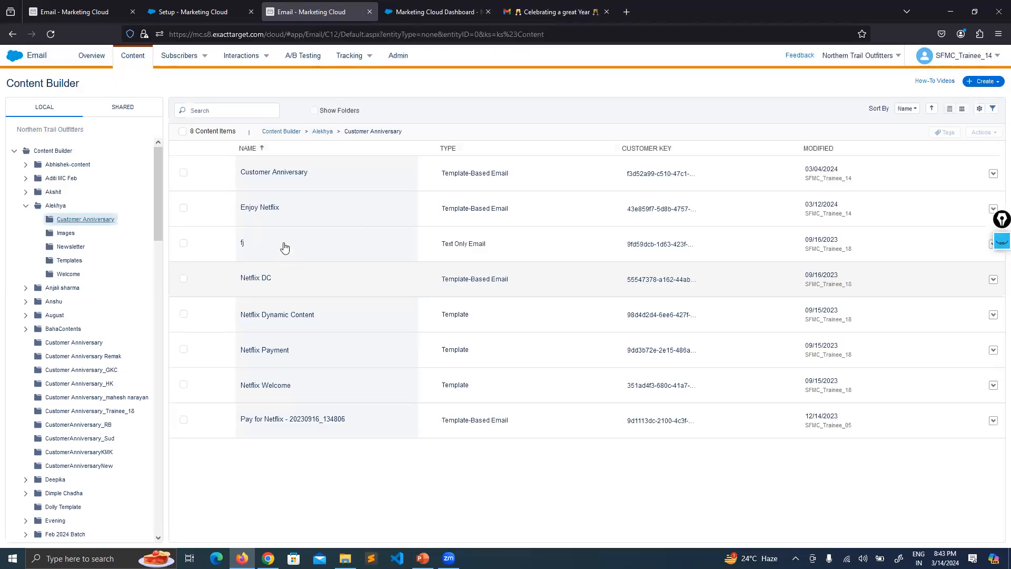
{"action": "left_click", "coordinate": [276, 209]}
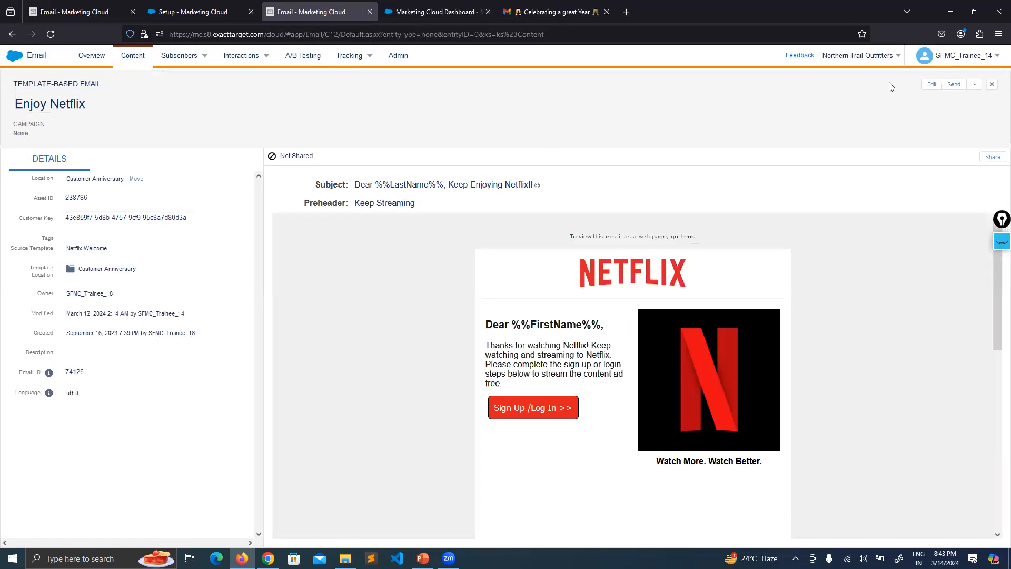
Start sending Enjoy Netflix and highlight the Default sender profile's from name and from e-mail.
{"action": "left_click", "coordinate": [954, 85]}
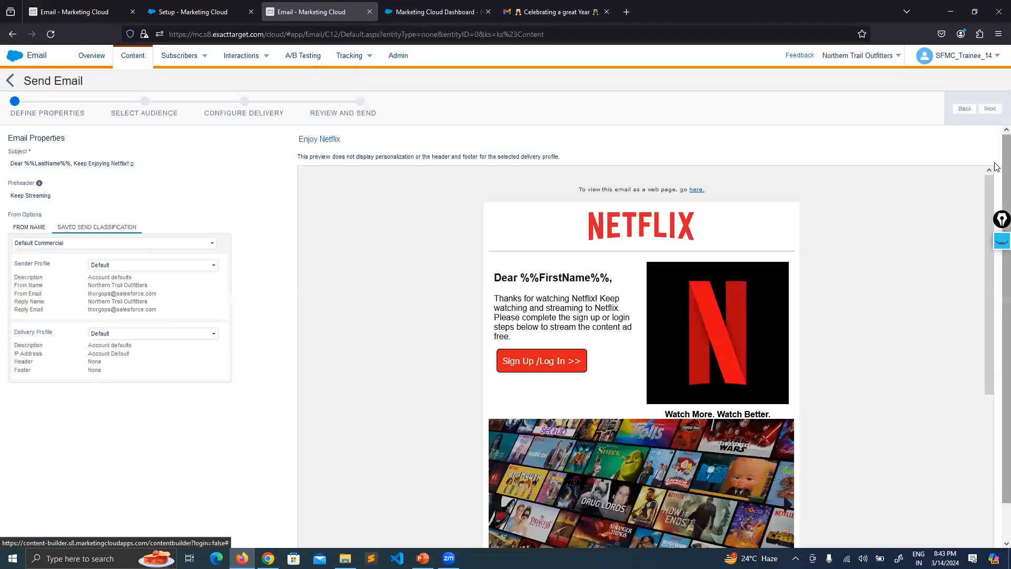
{"action": "left_click", "coordinate": [998, 243]}
{"action": "left_click", "coordinate": [989, 288]}
{"action": "left_click_drag", "start_coordinate": [90, 269], "coordinate": [109, 269]}
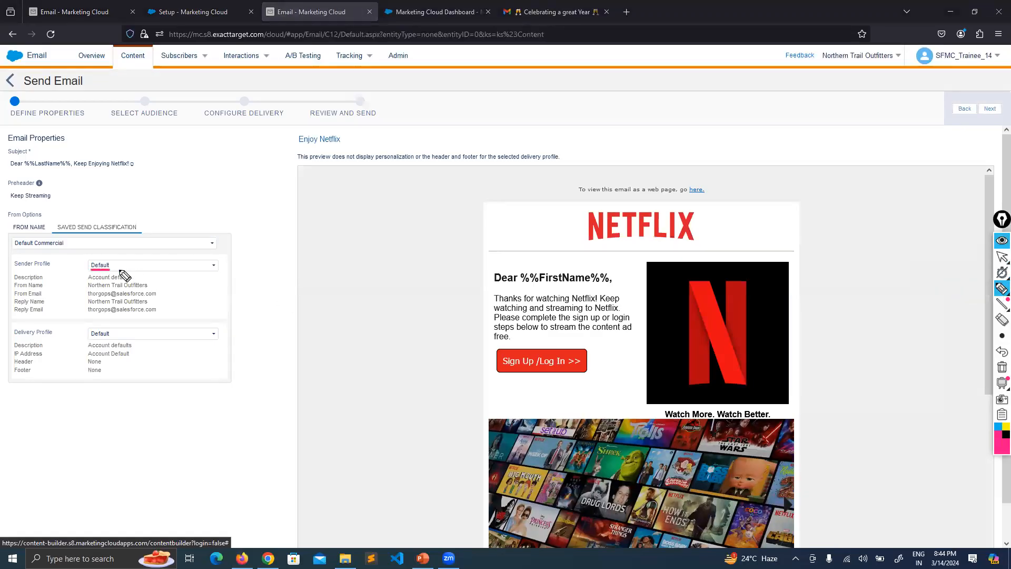
{"action": "left_click_drag", "start_coordinate": [86, 289], "coordinate": [158, 288]}
{"action": "left_click_drag", "start_coordinate": [87, 298], "coordinate": [157, 297]}
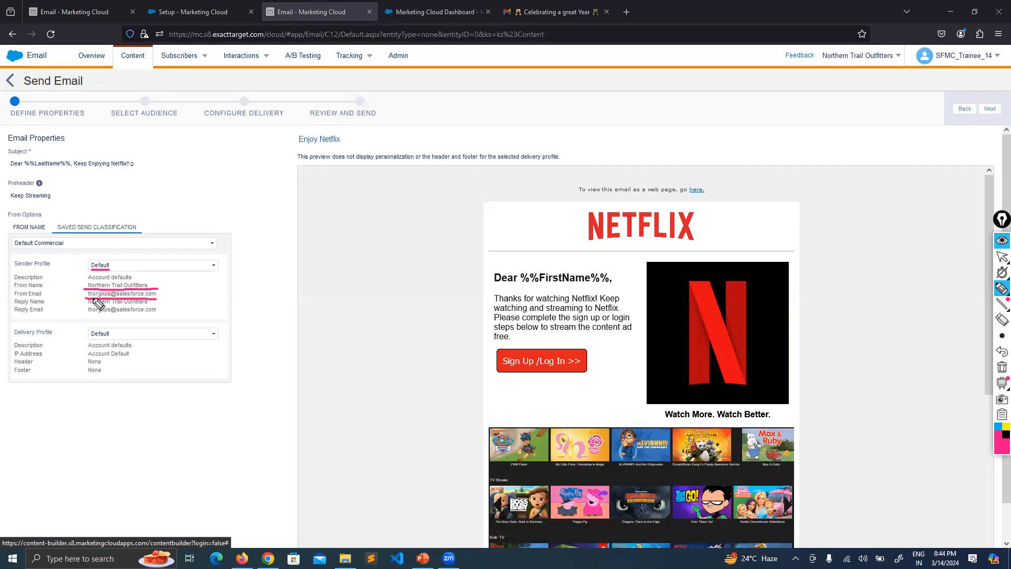
Clear the highlights, hide the annotation tools and return to the Dashboard tab.
{"action": "left_click", "coordinate": [1000, 364]}
{"action": "left_click", "coordinate": [1002, 256]}
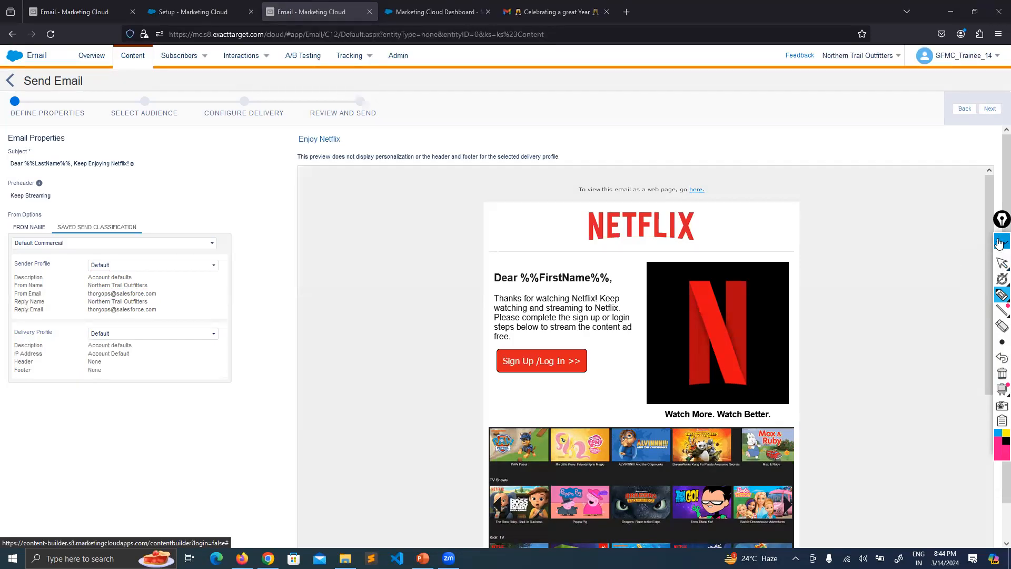
{"action": "left_click", "coordinate": [408, 5]}
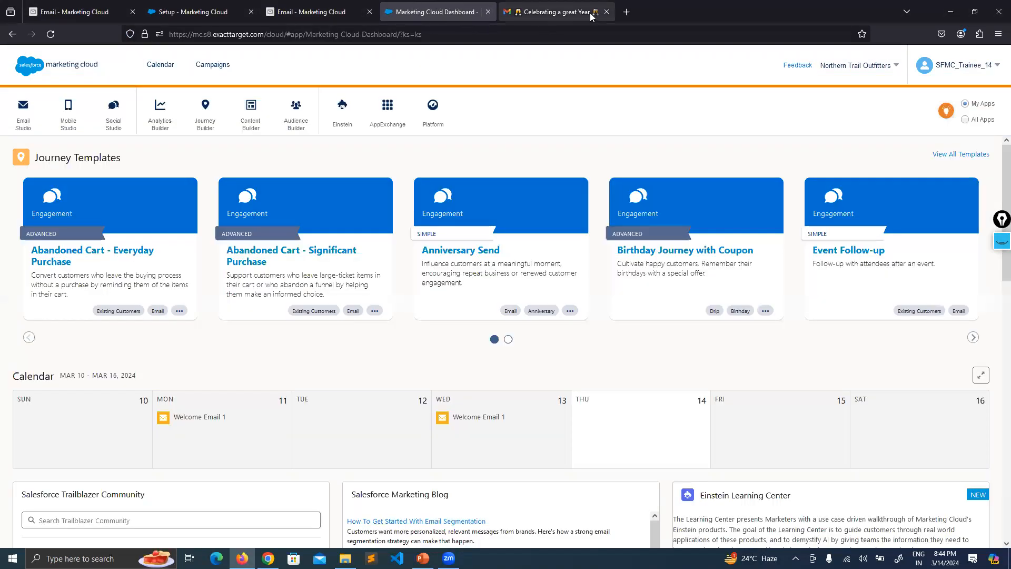
Compare the Gmail email's sender name and address with the Default profile's values on Send Email.
{"action": "left_click", "coordinate": [558, 11]}
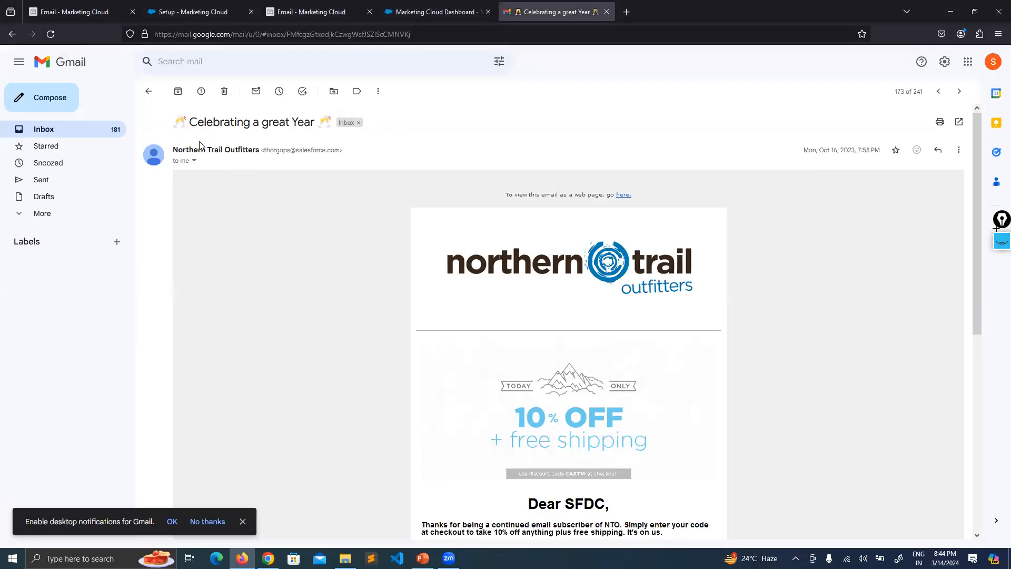
{"action": "left_click_drag", "start_coordinate": [173, 150], "coordinate": [259, 152]}
{"action": "left_click", "coordinate": [71, 12]}
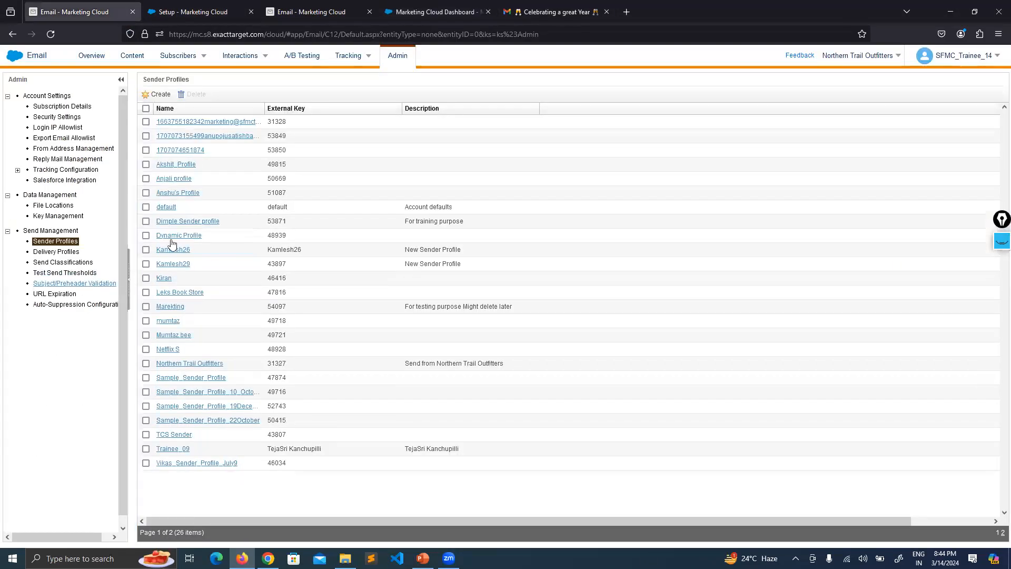
{"action": "left_click", "coordinate": [310, 12]}
{"action": "mouse_move", "coordinate": [148, 285]}
{"action": "left_mouse_down"}
{"action": "mouse_move", "coordinate": [87, 287]}
{"action": "mouse_move", "coordinate": [156, 294]}
{"action": "left_mouse_up"}
{"action": "left_click", "coordinate": [158, 294]}
{"action": "left_click", "coordinate": [538, 7]}
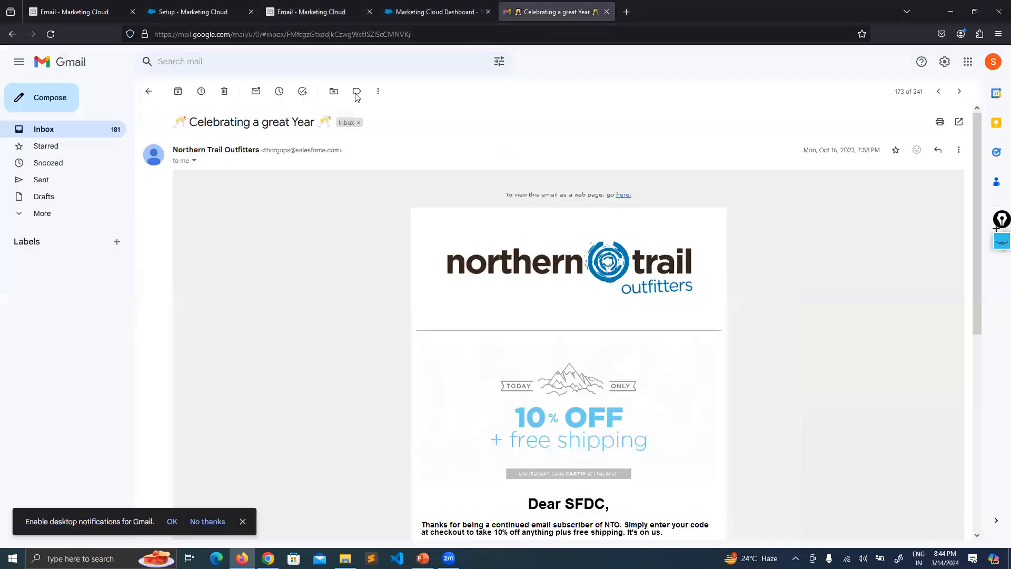
{"action": "left_click_drag", "start_coordinate": [264, 150], "coordinate": [337, 151]}
{"action": "left_click", "coordinate": [333, 181]}
Select the Northern Trail Outfitters sender name and e-mail address in the email to check them.
{"action": "left_click_drag", "start_coordinate": [340, 150], "coordinate": [300, 150]}
{"action": "left_click", "coordinate": [252, 188]}
{"action": "left_click_drag", "start_coordinate": [171, 153], "coordinate": [259, 151]}
{"action": "mouse_move", "coordinate": [258, 152]}
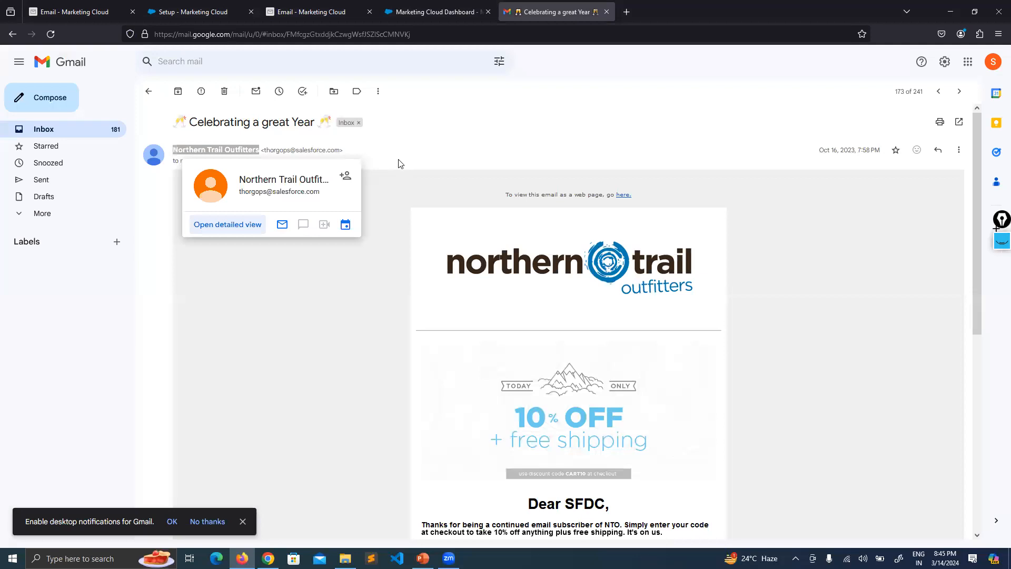
{"action": "left_click", "coordinate": [331, 149]}
{"action": "left_click_drag", "start_coordinate": [339, 151], "coordinate": [264, 152]}
{"action": "left_click", "coordinate": [278, 182]}
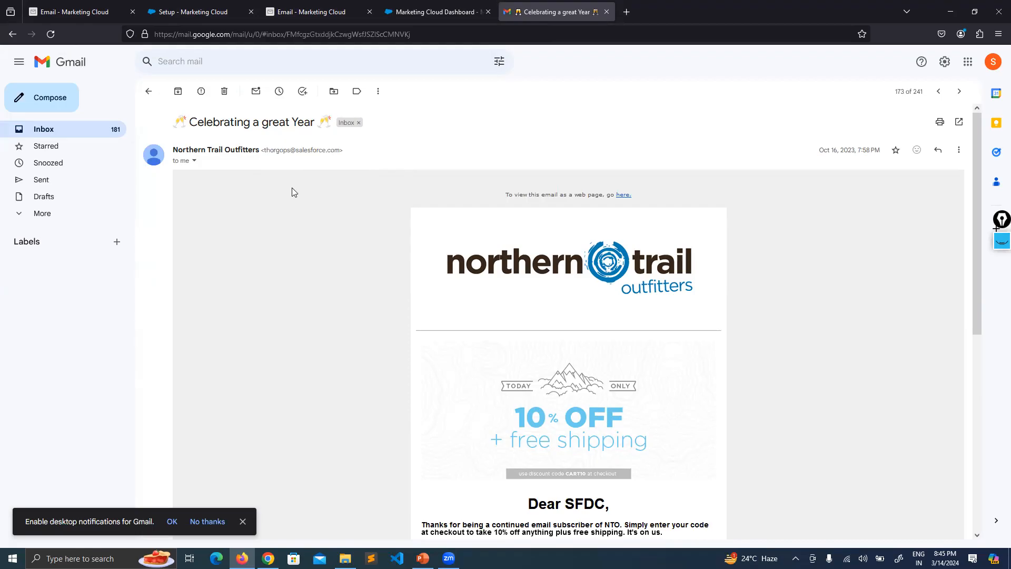
{"action": "scroll", "coordinate": [440, 169], "scroll_direction": "down", "scroll_amount": 7}
{"action": "scroll", "coordinate": [750, 332], "scroll_direction": "up", "scroll_amount": 6}
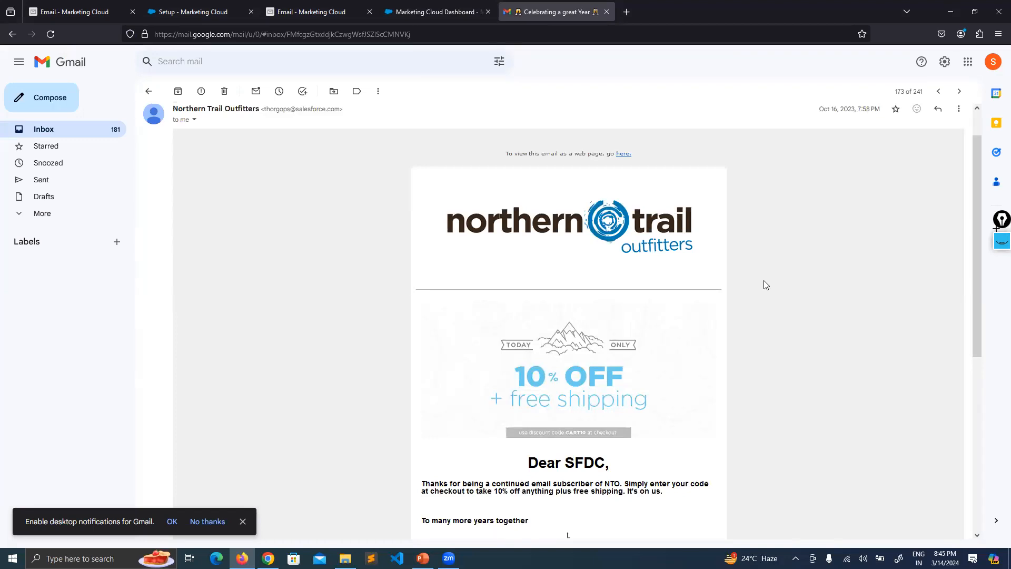
{"action": "left_click_drag", "start_coordinate": [262, 109], "coordinate": [314, 132]}
{"action": "left_click", "coordinate": [314, 132]}
Reopen 'Celebrating a great Year' from the inbox, recheck the address, then return to Sender Profiles.
{"action": "left_click", "coordinate": [148, 92]}
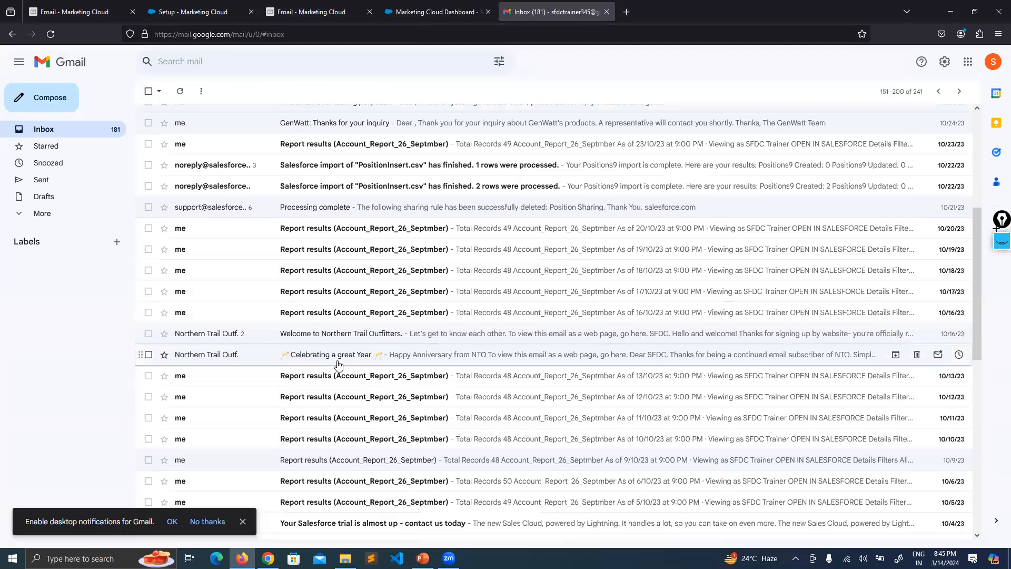
{"action": "left_click", "coordinate": [339, 363]}
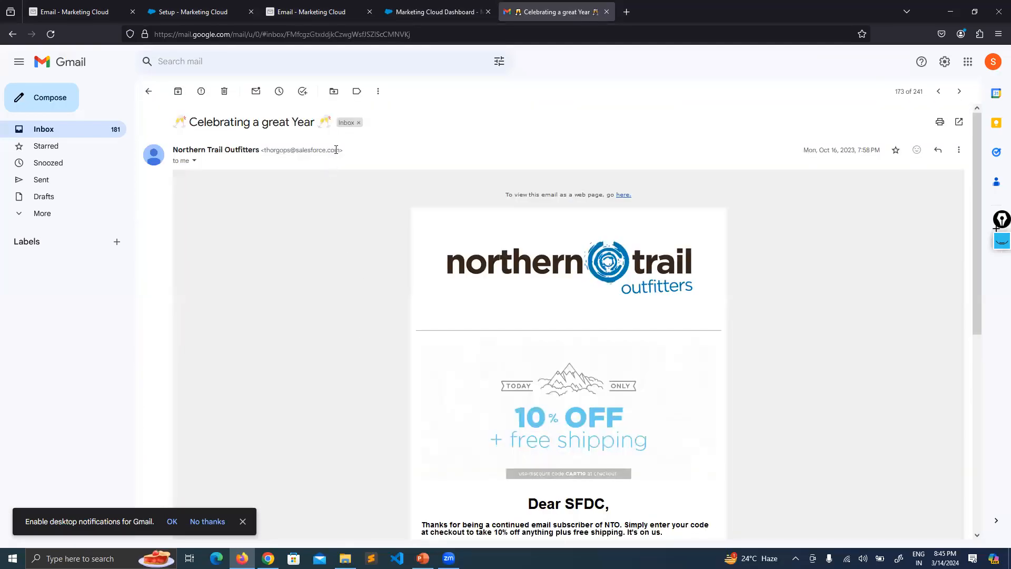
{"action": "left_click_drag", "start_coordinate": [335, 151], "coordinate": [275, 151]}
{"action": "left_click", "coordinate": [276, 180]}
{"action": "left_click", "coordinate": [85, 6]}
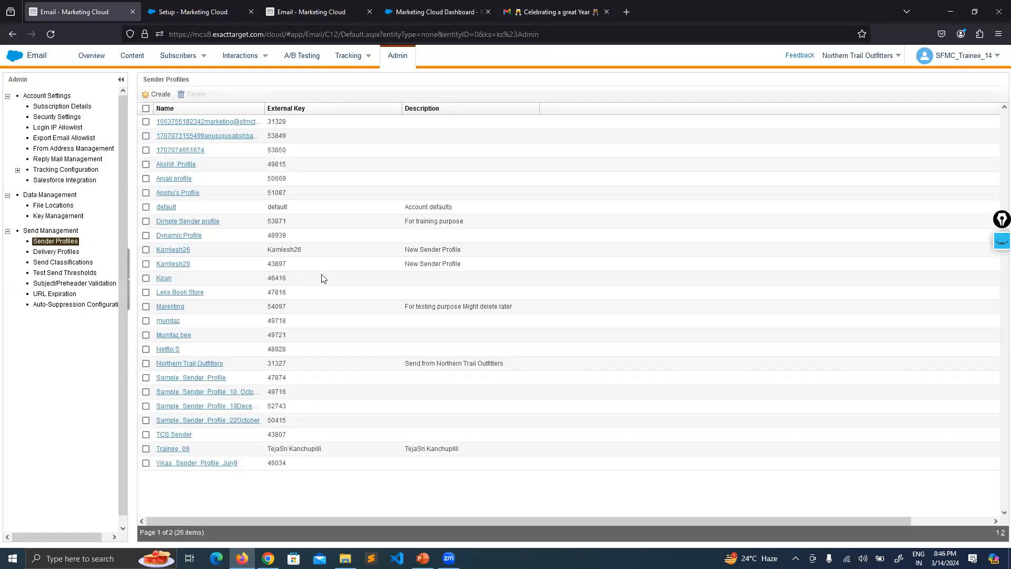
Return from the slide to the browser and settle on Email Admin's Sender Profiles list of 26 profiles.
{"action": "left_click", "coordinate": [422, 558]}
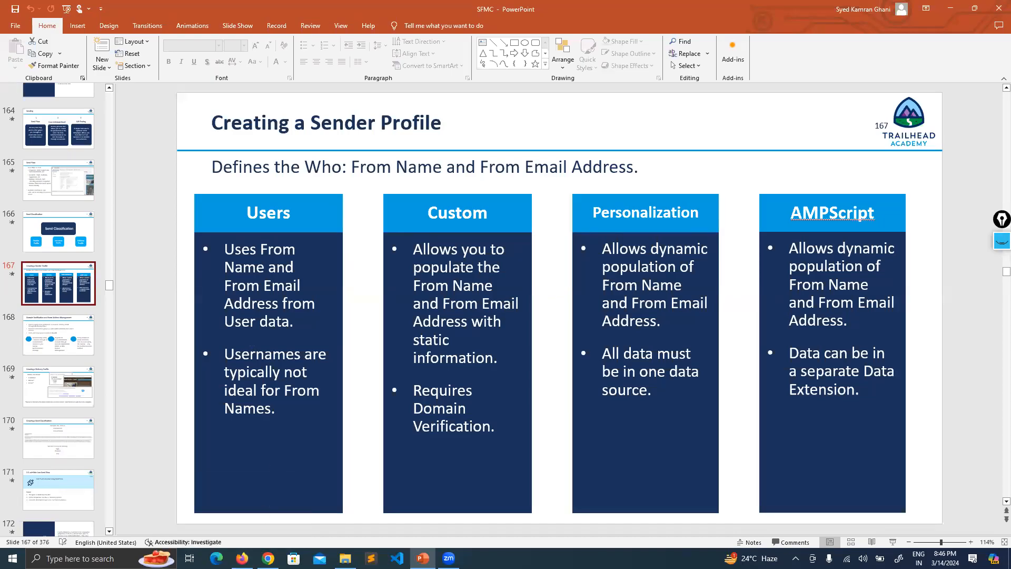
{"action": "left_click", "coordinate": [241, 558]}
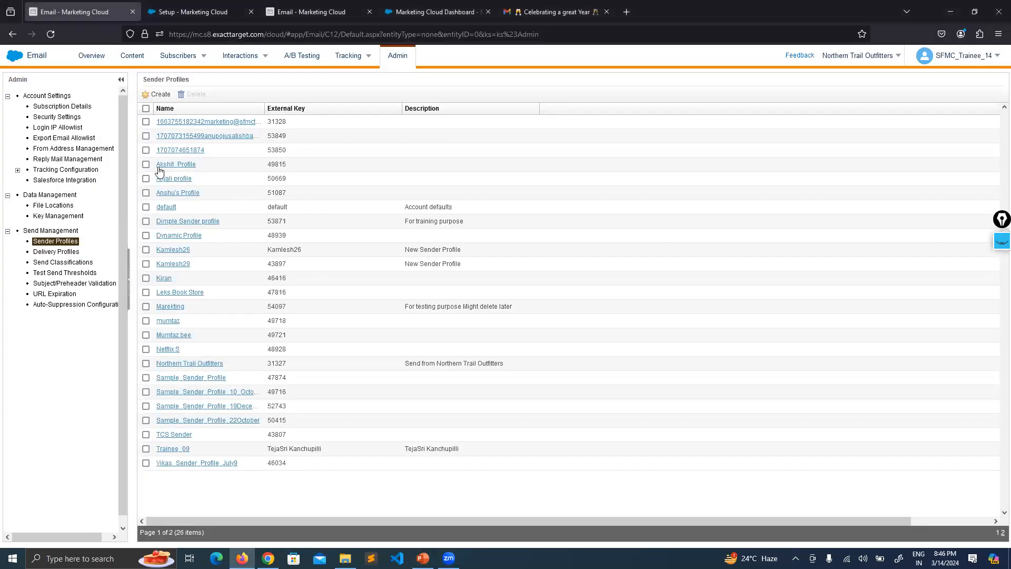
{"action": "left_click", "coordinate": [301, 4]}
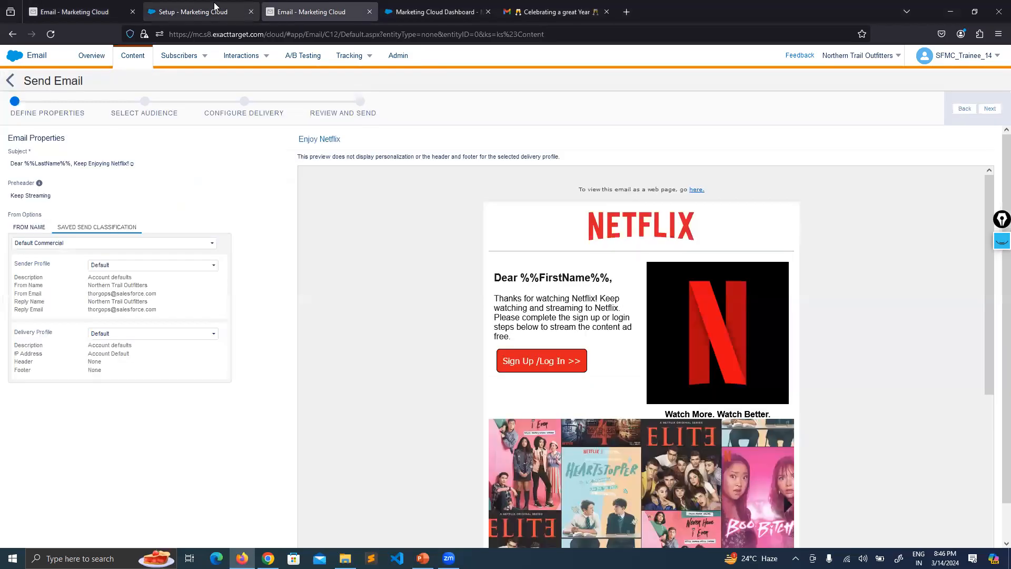
{"action": "left_click", "coordinate": [192, 12]}
{"action": "left_click", "coordinate": [79, 12]}
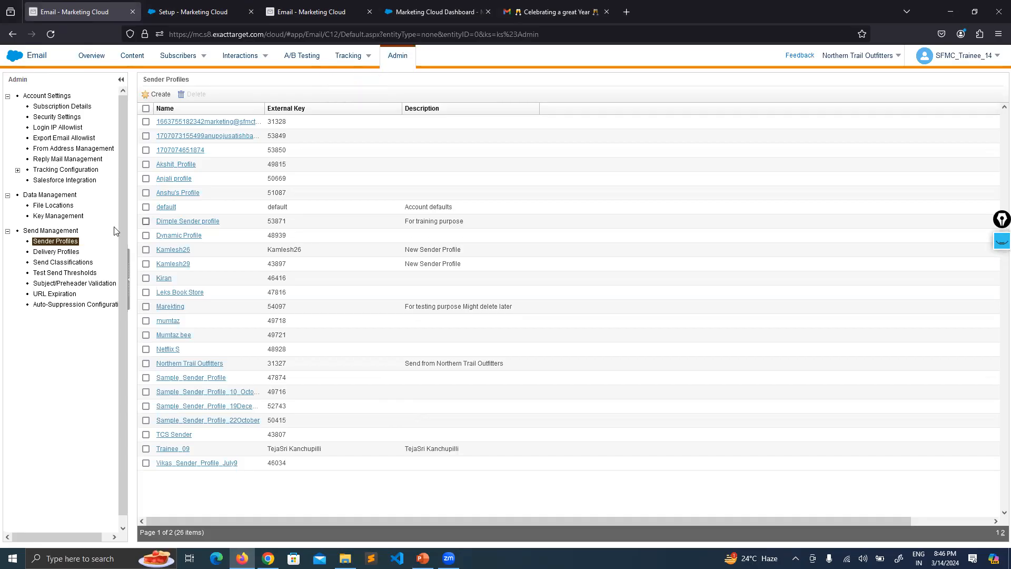
{"action": "left_click", "coordinate": [182, 14]}
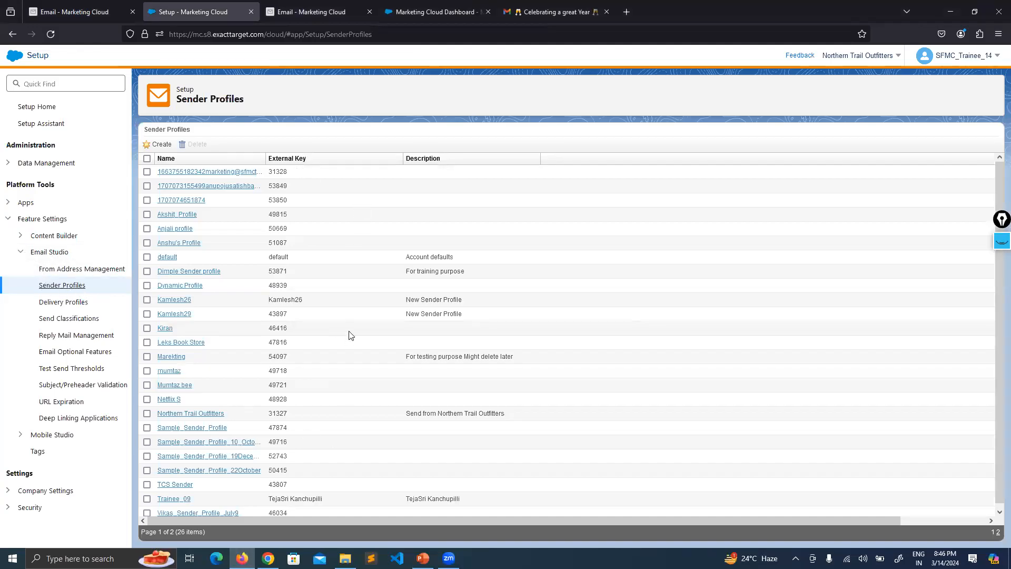
{"action": "left_click", "coordinate": [74, 6]}
{"action": "mouse_move", "coordinate": [168, 67]}
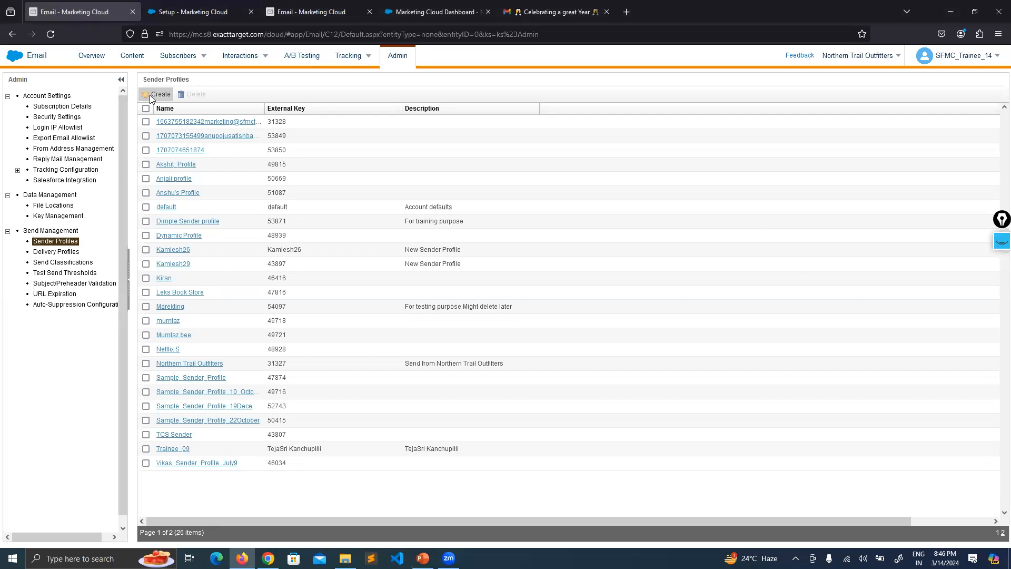
Create a sender profile named Sample_Sender_Profile_14March and browse the Sender 'Choose from list' options.
{"action": "left_click", "coordinate": [149, 95]}
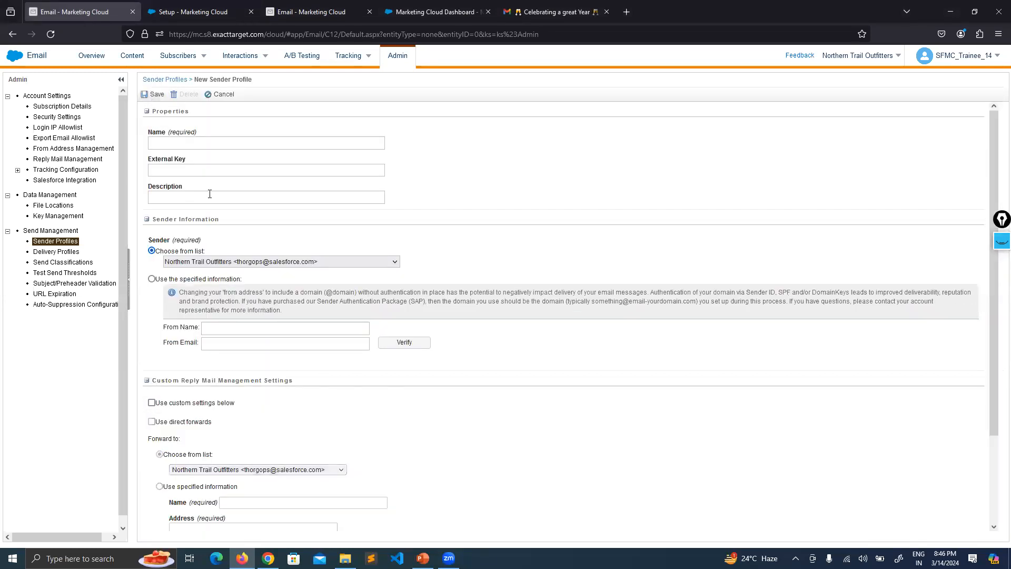
{"action": "left_click", "coordinate": [213, 143]}
{"action": "type", "text": "Sam"}
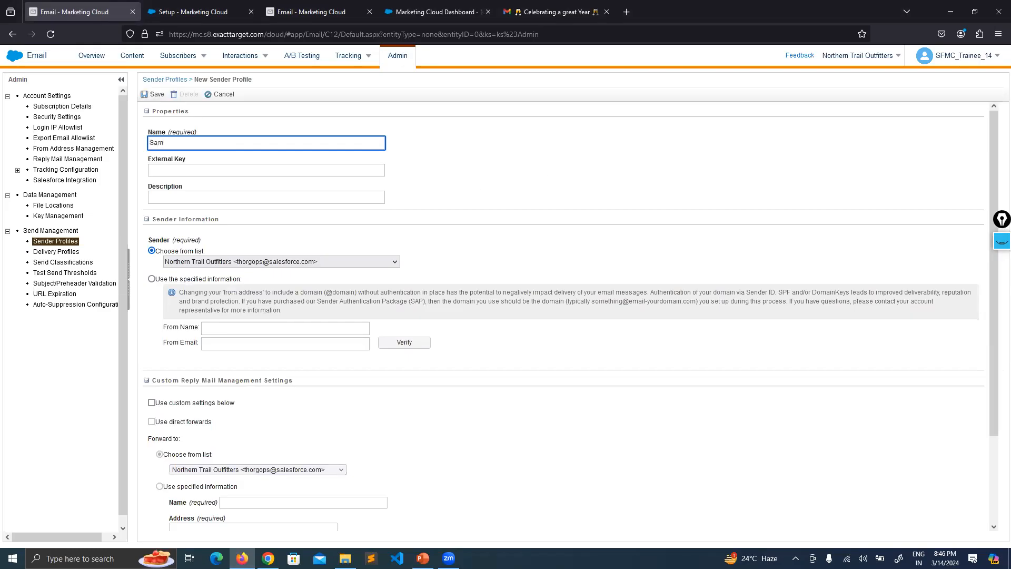
{"action": "type", "text": "ple_Sender="}
{"action": "left_click", "coordinate": [507, 137]}
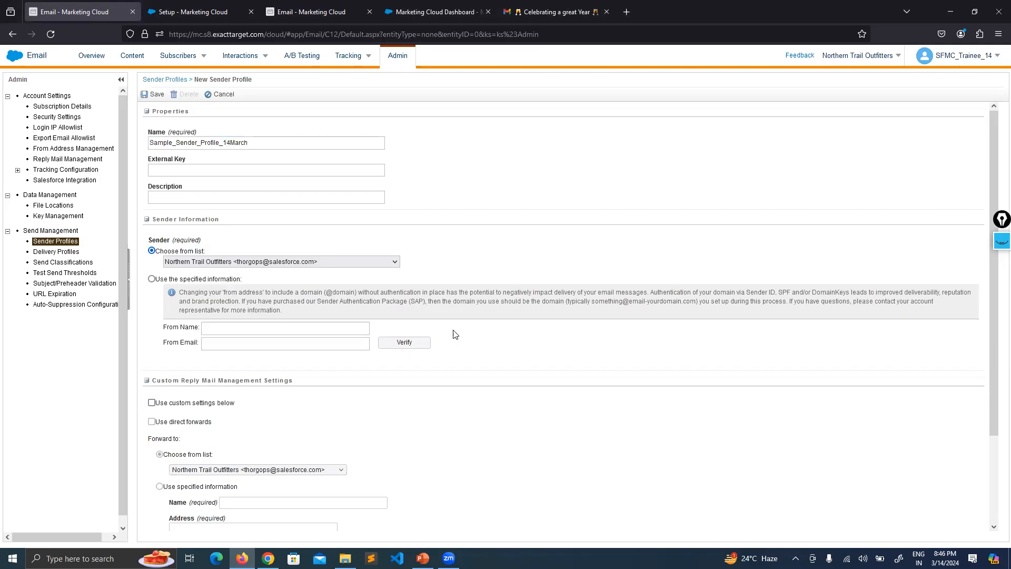
{"action": "left_click", "coordinate": [293, 263]}
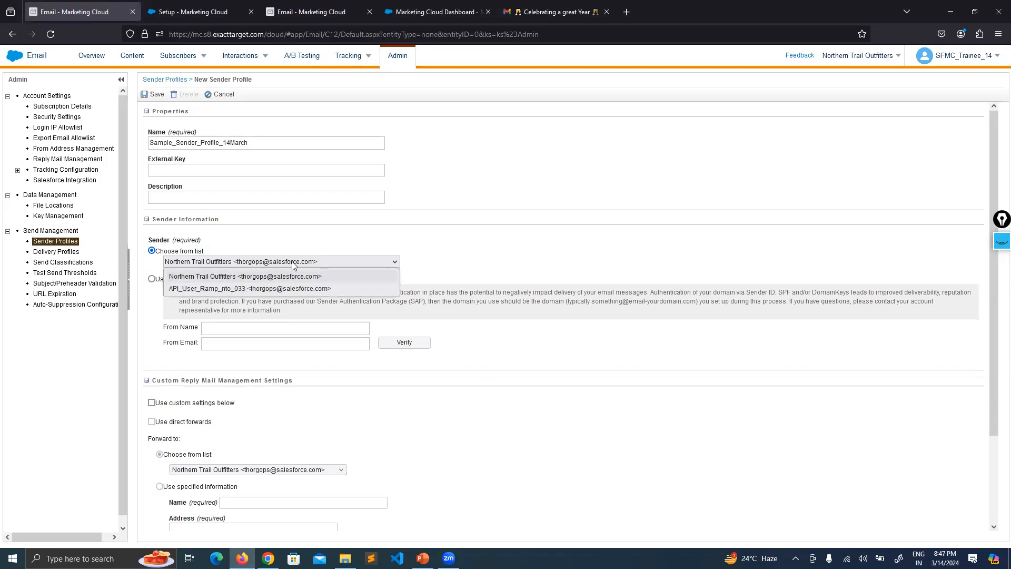
{"action": "left_click", "coordinate": [180, 255]}
{"action": "left_click", "coordinate": [263, 262]}
{"action": "left_click", "coordinate": [310, 11]}
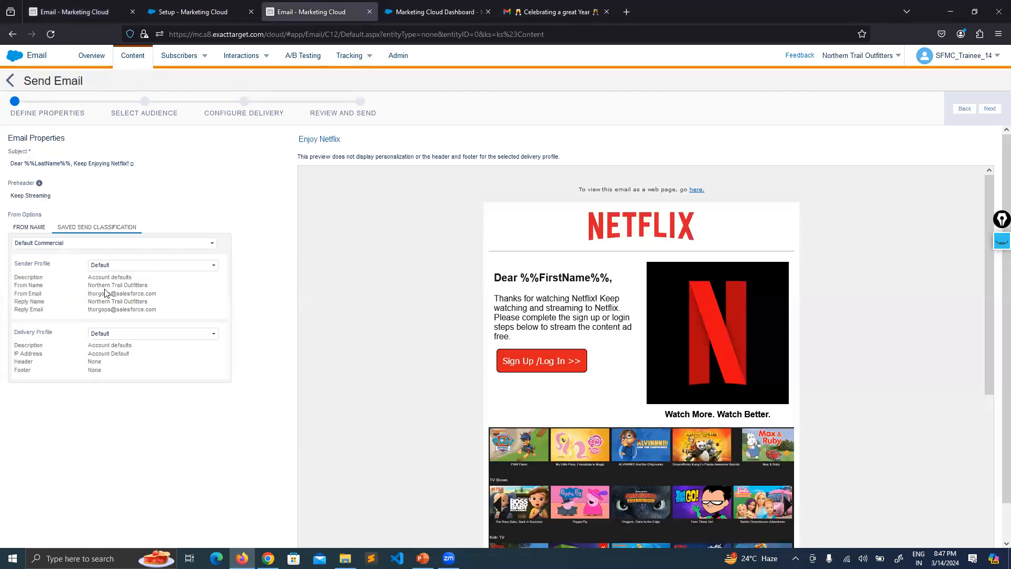
{"action": "left_click_drag", "start_coordinate": [144, 293], "coordinate": [98, 293]}
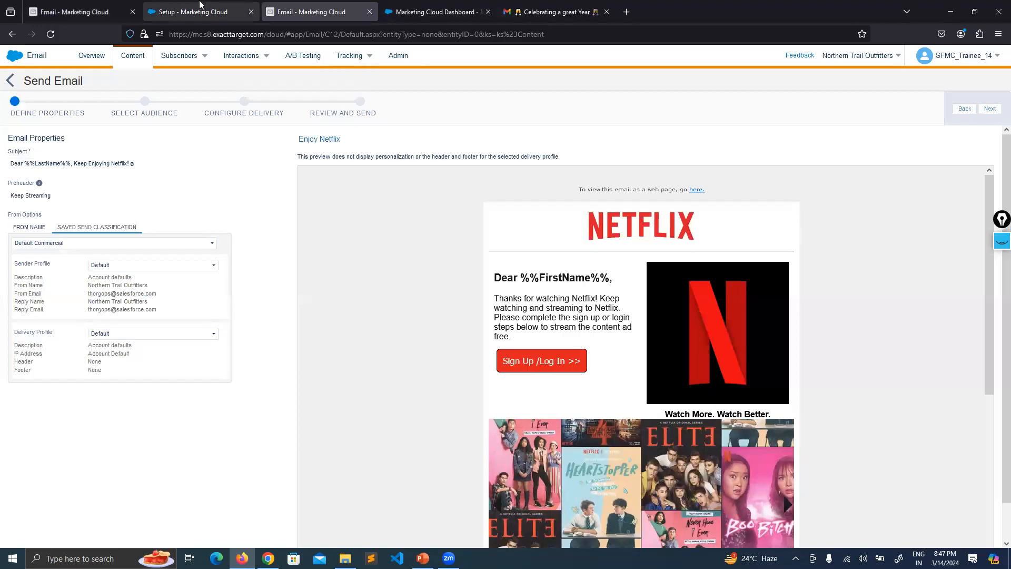
{"action": "left_click", "coordinate": [73, 12]}
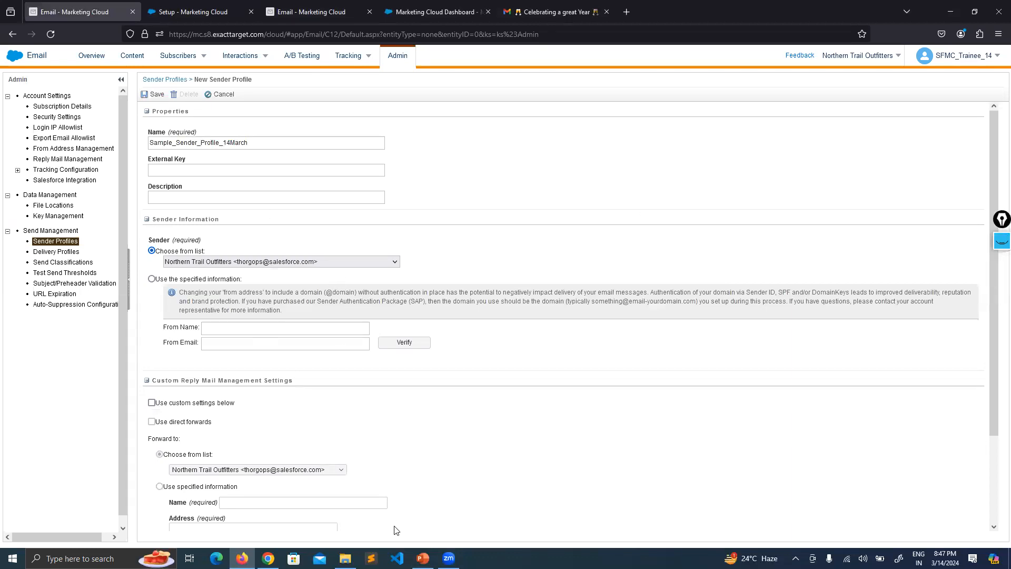
{"action": "key", "text": "alt+Tab"}
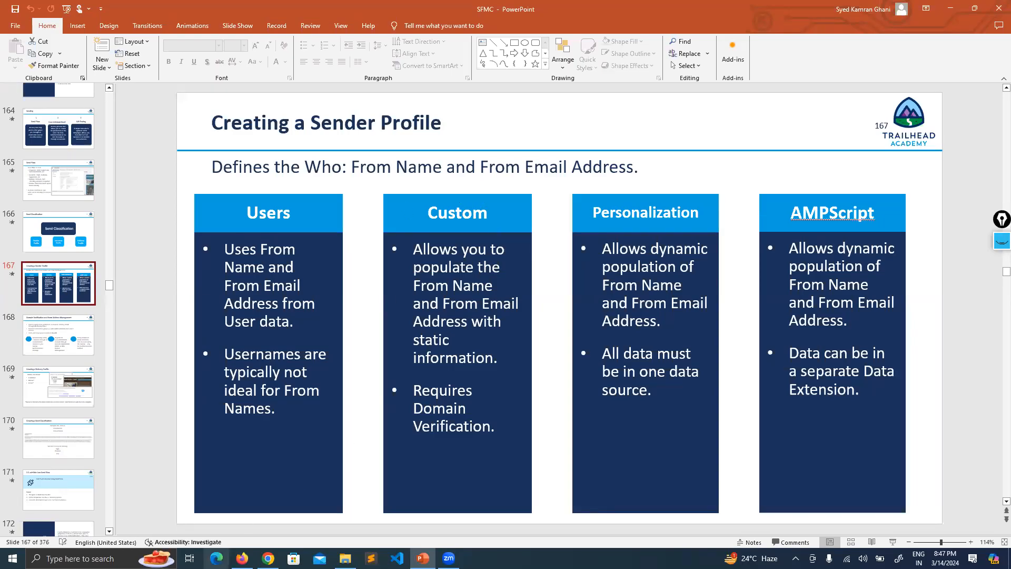
{"action": "left_click", "coordinate": [242, 558]}
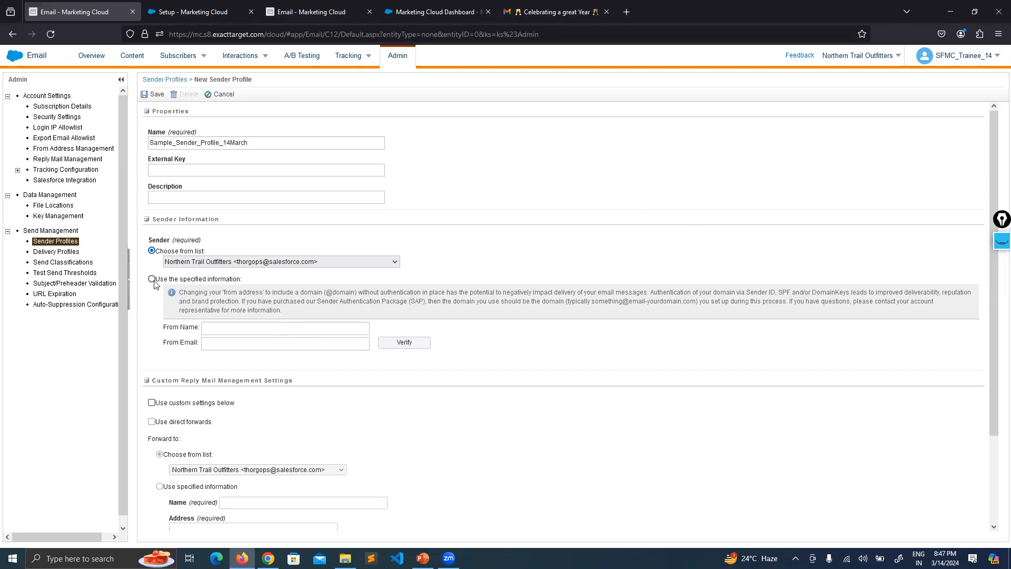
Switch the sender to 'Use the specified information' and set From Name to Samsung.
{"action": "left_click_drag", "start_coordinate": [160, 281], "coordinate": [245, 284]}
{"action": "left_click", "coordinate": [266, 283]}
{"action": "left_click", "coordinate": [151, 279]}
{"action": "left_click_drag", "start_coordinate": [195, 330], "coordinate": [167, 344]}
{"action": "left_click", "coordinate": [274, 369]}
{"action": "left_click", "coordinate": [233, 329]}
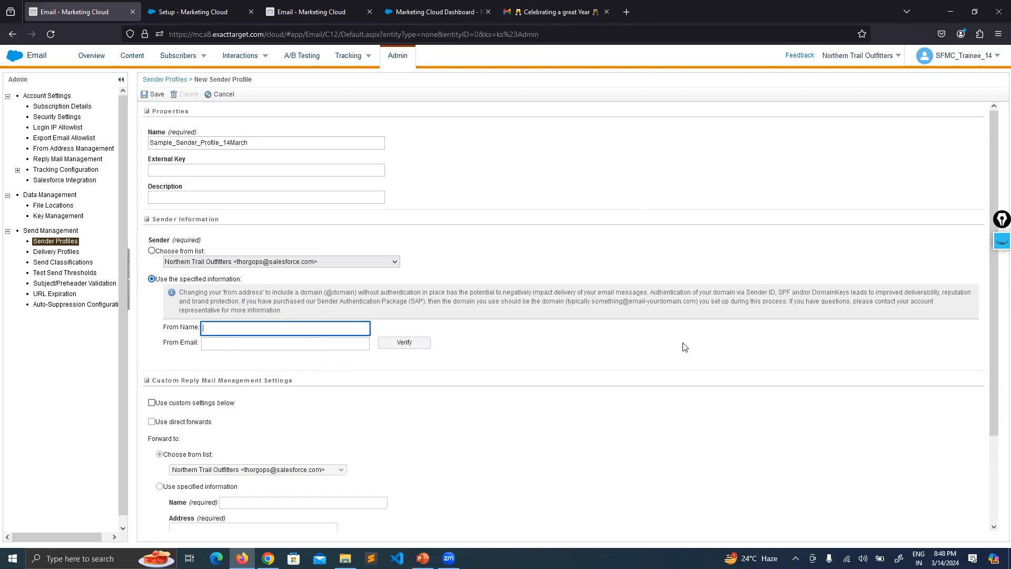
{"action": "type", "text": "Samsung"}
{"action": "left_click", "coordinate": [565, 340]}
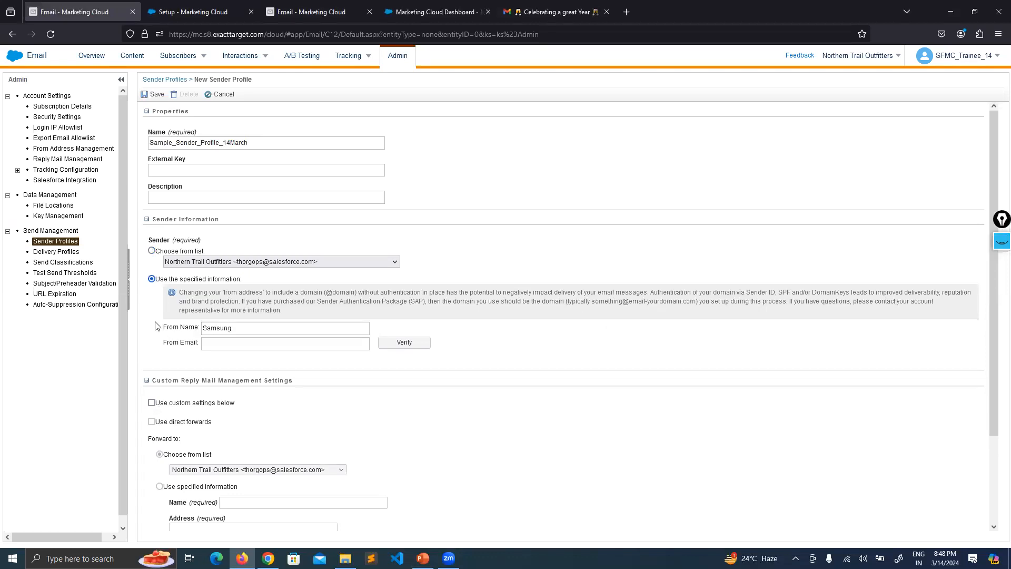
Copy the signed-in Gmail address from the Google account panel.
{"action": "left_click", "coordinate": [204, 346]}
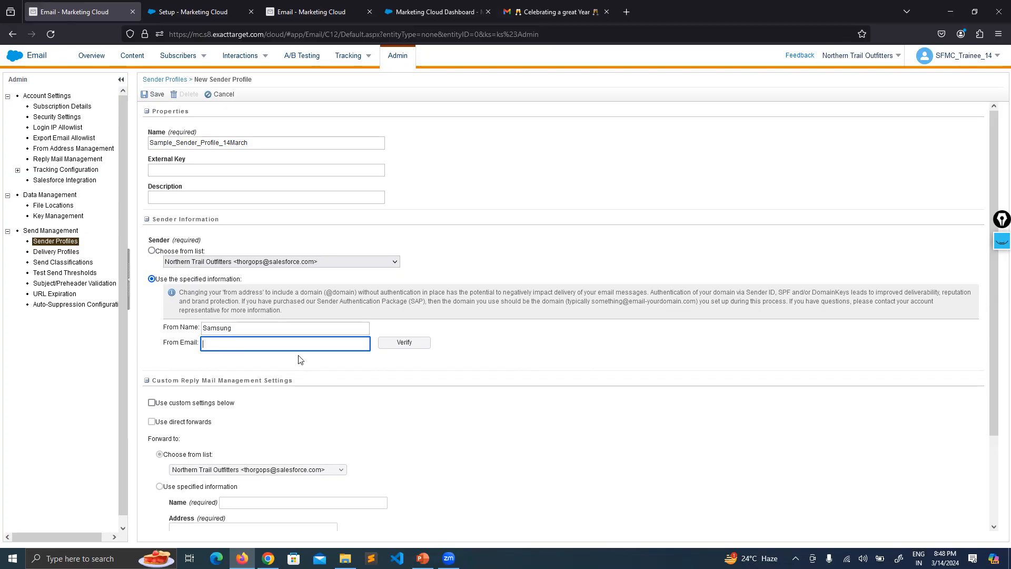
{"action": "left_click", "coordinate": [998, 249]}
{"action": "left_click", "coordinate": [1001, 287]}
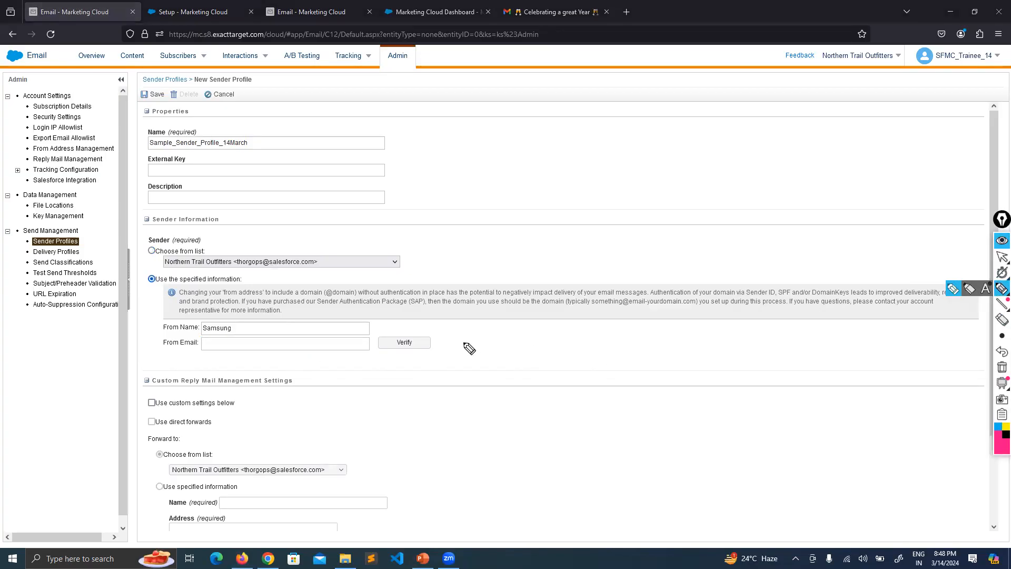
{"action": "mouse_move", "coordinate": [427, 335]}
{"action": "left_mouse_down"}
{"action": "mouse_move", "coordinate": [374, 337]}
{"action": "mouse_move", "coordinate": [438, 332]}
{"action": "mouse_move", "coordinate": [414, 329]}
{"action": "left_mouse_up"}
{"action": "left_click", "coordinate": [1002, 367]}
{"action": "left_click", "coordinate": [997, 258]}
{"action": "left_click", "coordinate": [553, 11]}
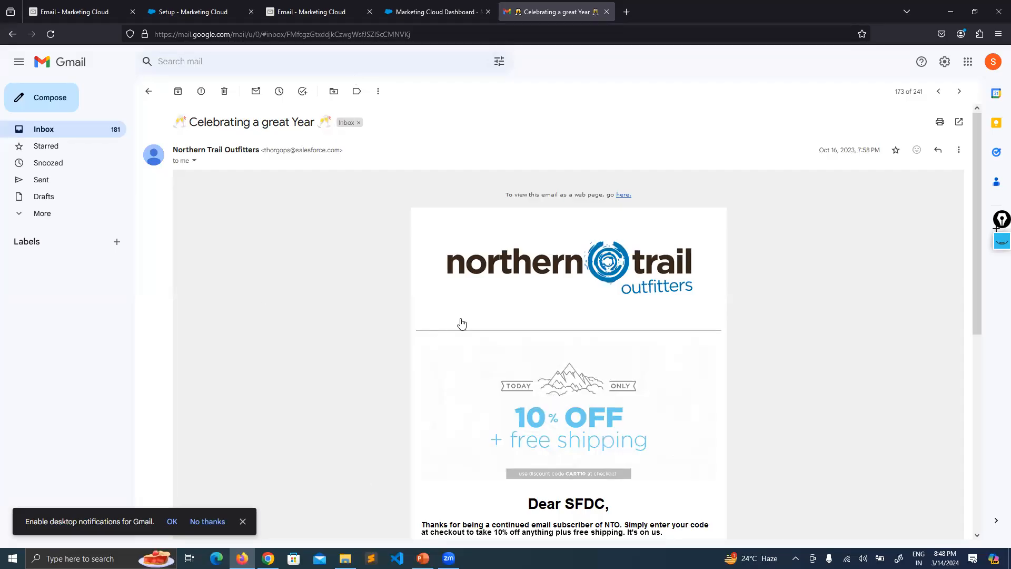
{"action": "left_click", "coordinate": [79, 11]}
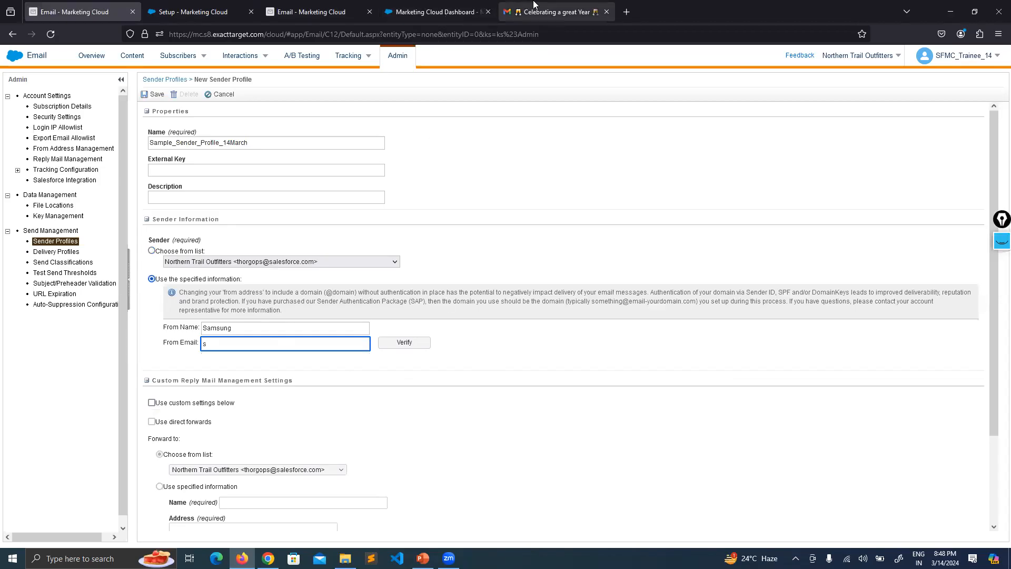
{"action": "left_click", "coordinate": [553, 12]}
{"action": "left_click", "coordinate": [992, 63]}
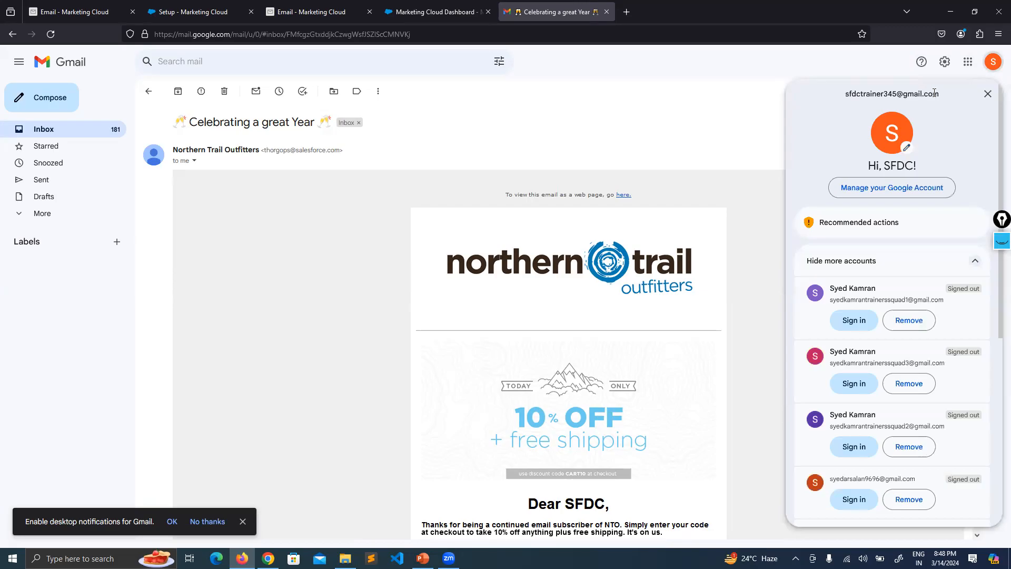
{"action": "left_click_drag", "start_coordinate": [937, 93], "coordinate": [843, 97]}
{"action": "key", "text": "ctrl+c"}
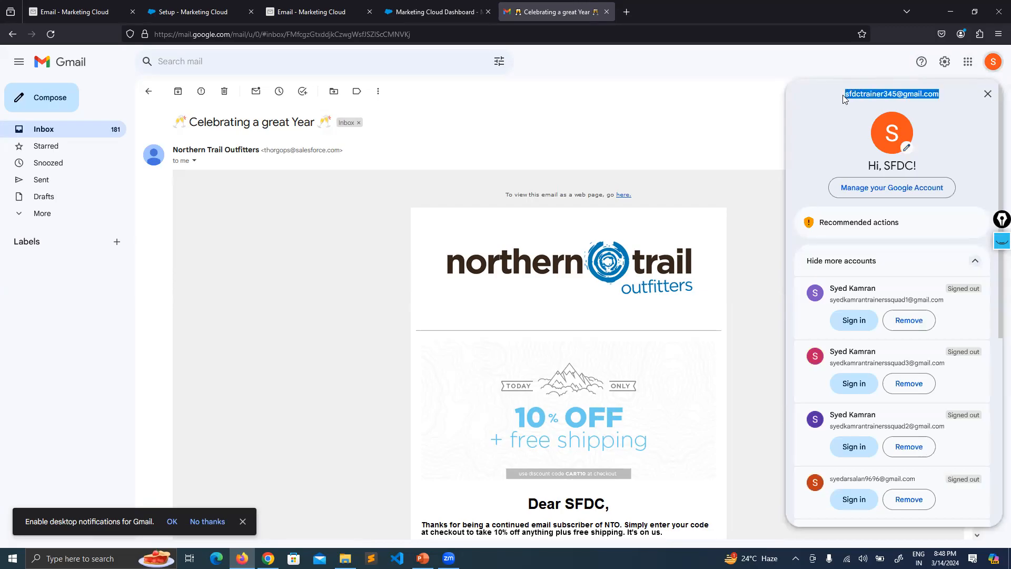
Paste the copied Gmail address into the From Email field.
{"action": "left_click", "coordinate": [79, 12]}
{"action": "double_click", "coordinate": [242, 364]}
{"action": "key", "text": "ctrl+v"}
{"action": "left_click", "coordinate": [467, 388]}
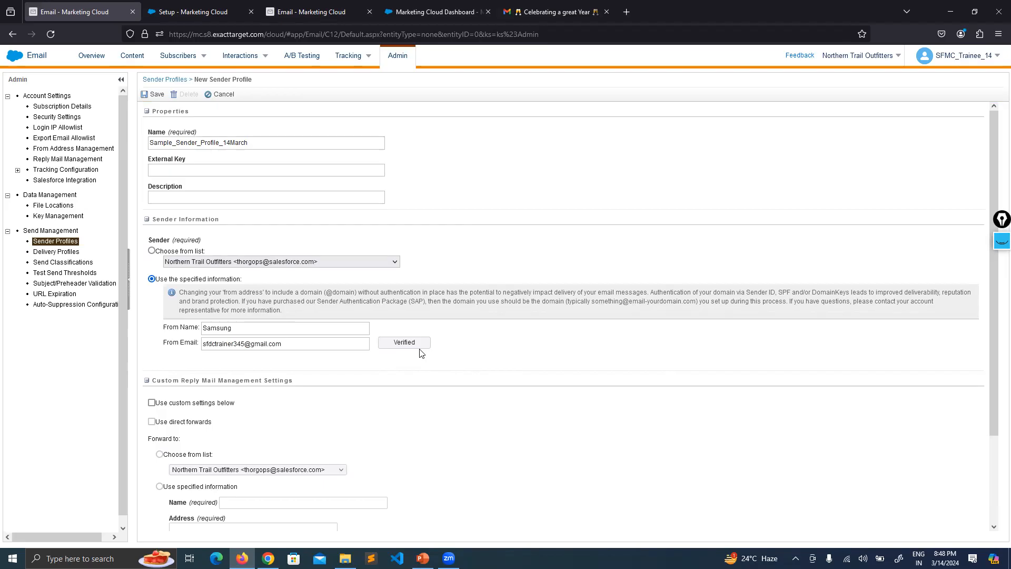
Edit the end of the From Email address, replacing its last digit with 12.
{"action": "left_click_drag", "start_coordinate": [999, 219], "coordinate": [971, 208]}
{"action": "left_click", "coordinate": [978, 230]}
{"action": "left_click", "coordinate": [974, 276]}
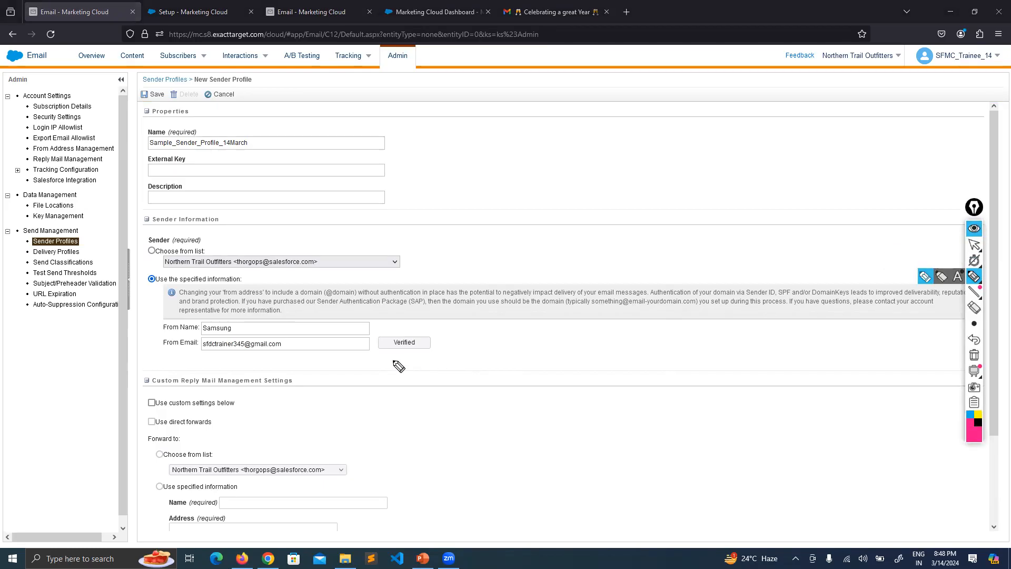
{"action": "left_click_drag", "start_coordinate": [390, 354], "coordinate": [442, 346]}
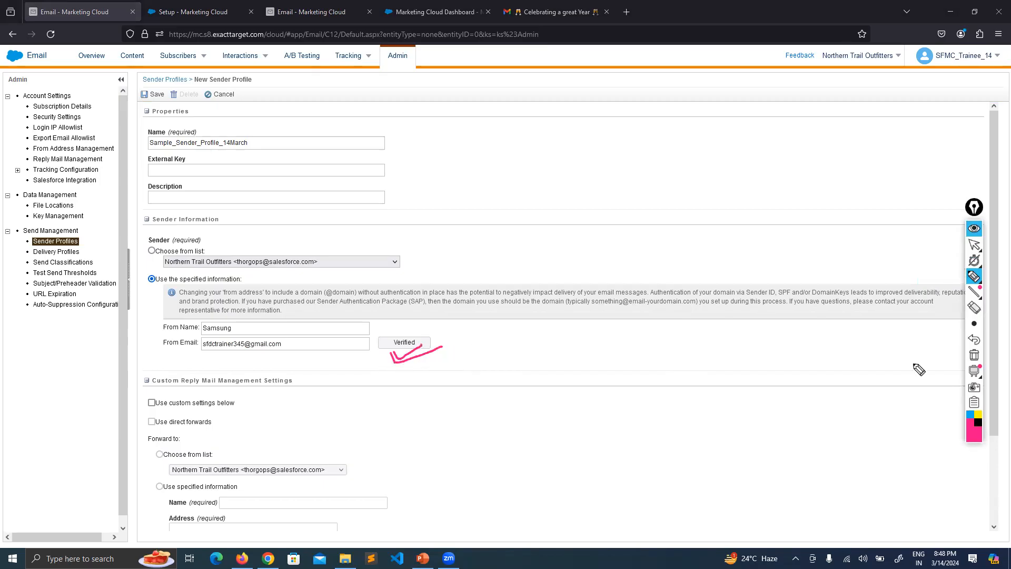
{"action": "left_click", "coordinate": [973, 354]}
{"action": "left_click", "coordinate": [973, 228]}
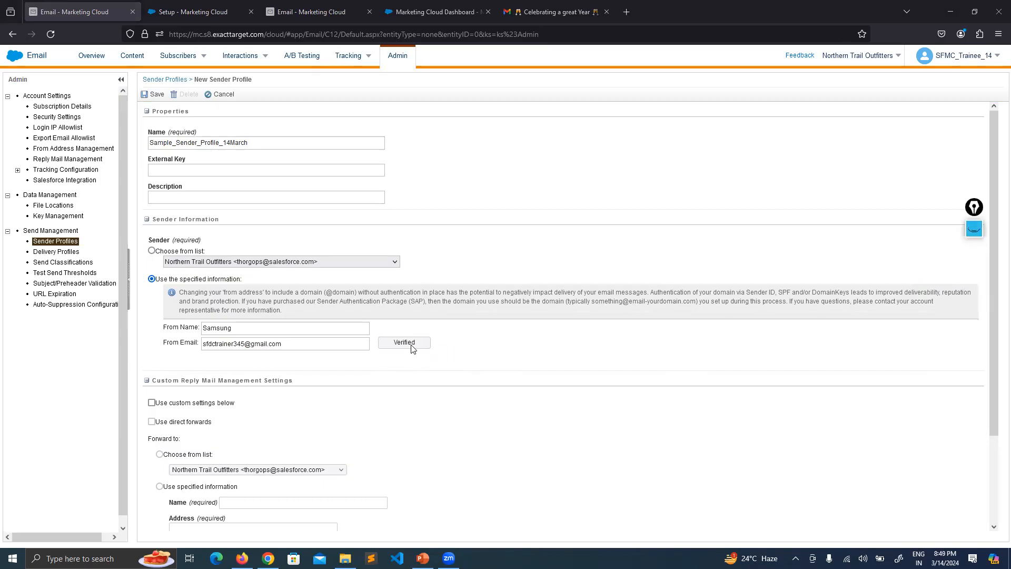
{"action": "left_click", "coordinate": [248, 344]}
{"action": "key", "text": "BackSpace"}
{"action": "key", "text": "BackSpace"}
{"action": "type", "text": "12"}
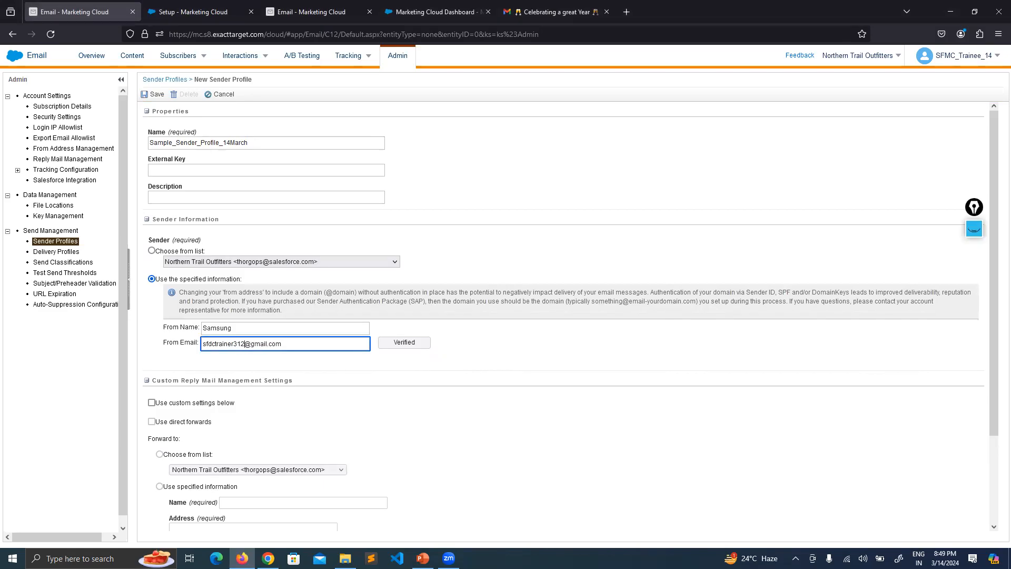
{"action": "left_click", "coordinate": [606, 341]}
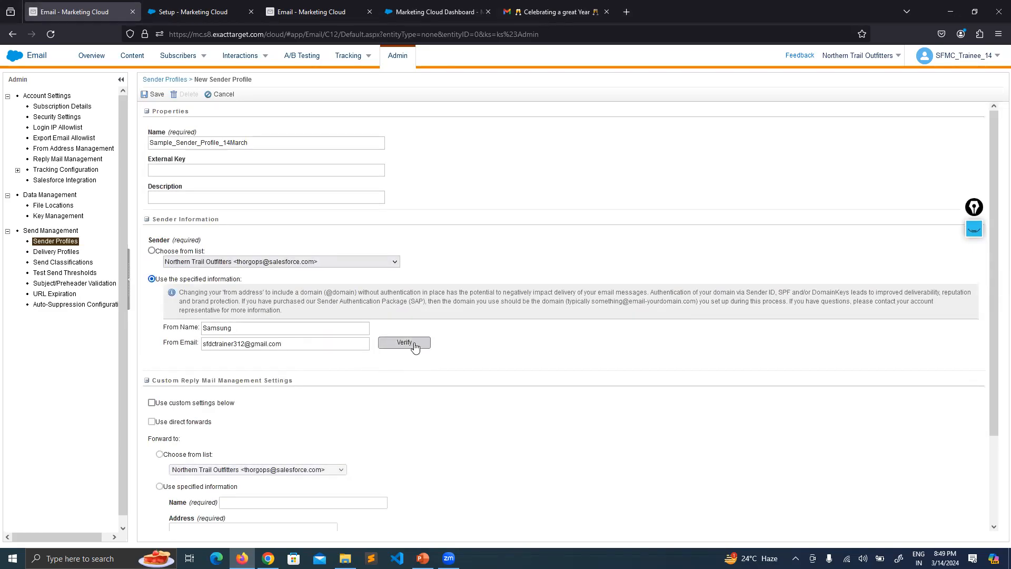
Correct the From Email address's trailing digits to 45.
{"action": "left_click", "coordinate": [244, 343]}
{"action": "key", "text": "BackSpace"}
{"action": "key", "text": "BackSpace"}
{"action": "type", "text": "45"}
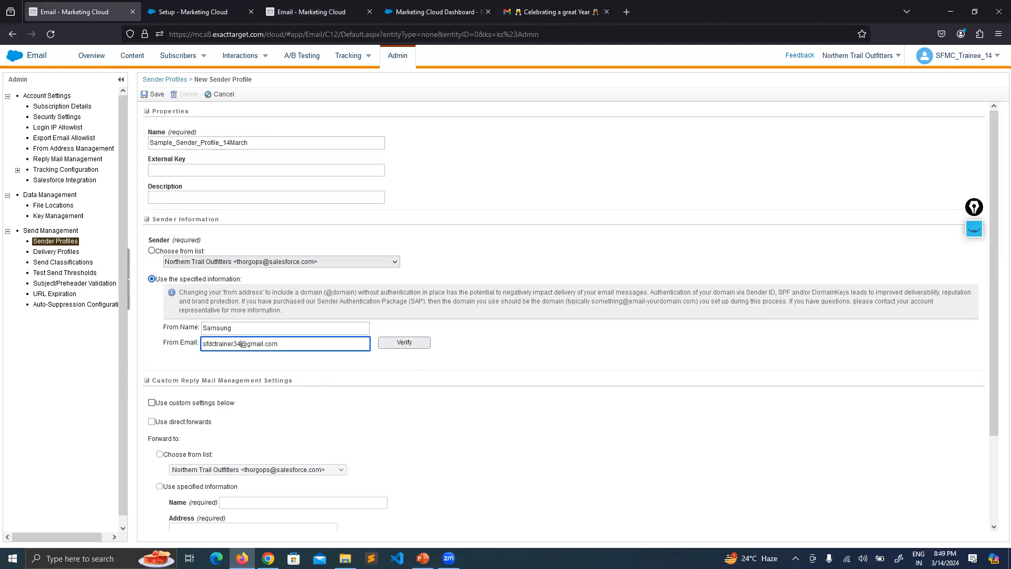
{"action": "left_click", "coordinate": [626, 355]}
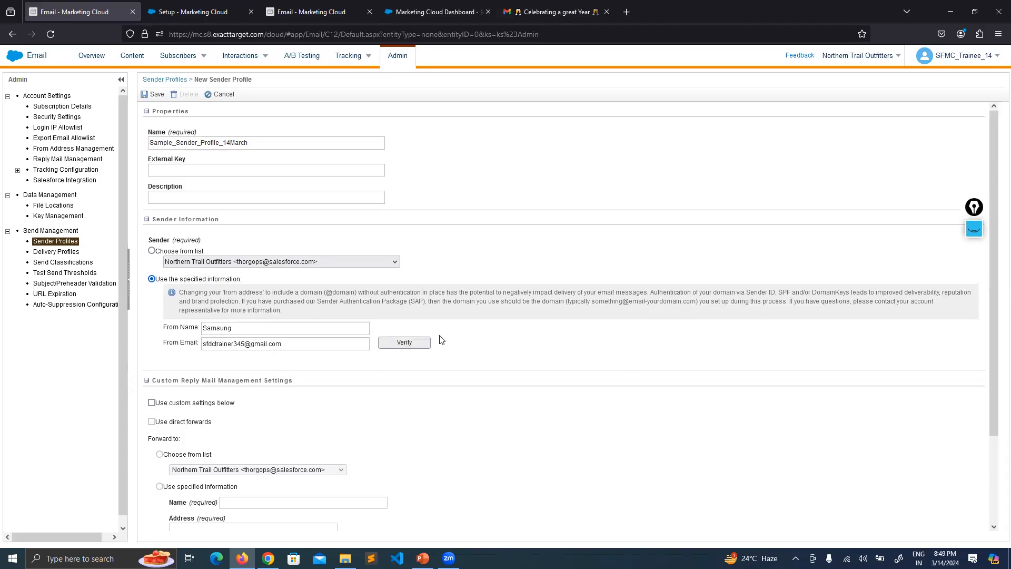
Verify the From Email address and save Sample_Sender_Profile_14March.
{"action": "left_click", "coordinate": [403, 342]}
{"action": "scroll", "coordinate": [592, 327], "scroll_direction": "down", "scroll_amount": 2}
{"action": "scroll", "coordinate": [593, 328], "scroll_direction": "up", "scroll_amount": 2}
{"action": "left_click", "coordinate": [156, 96]}
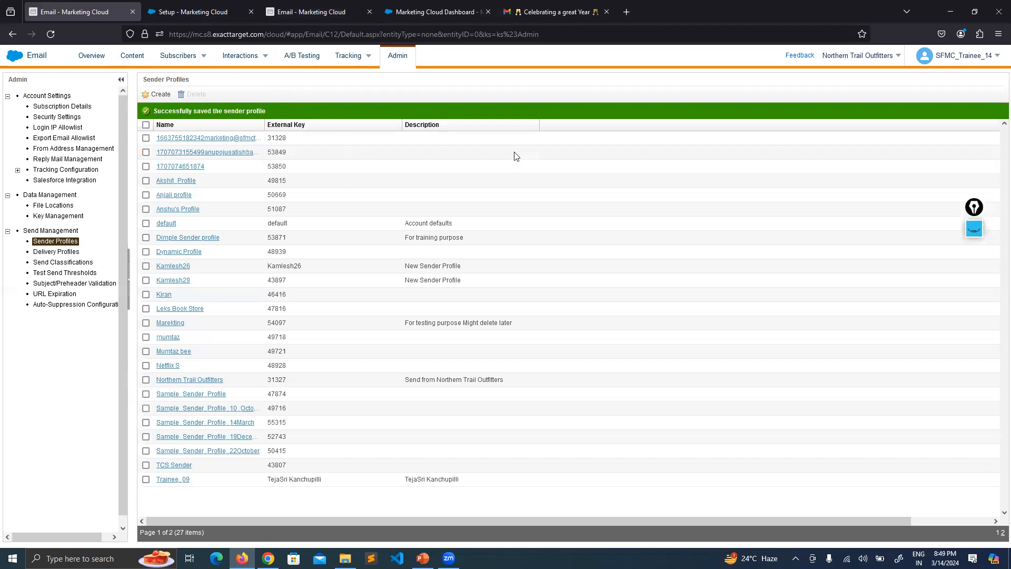
Open Gmail from the Google homepage in a new browser tab.
{"action": "left_click", "coordinate": [559, 4]}
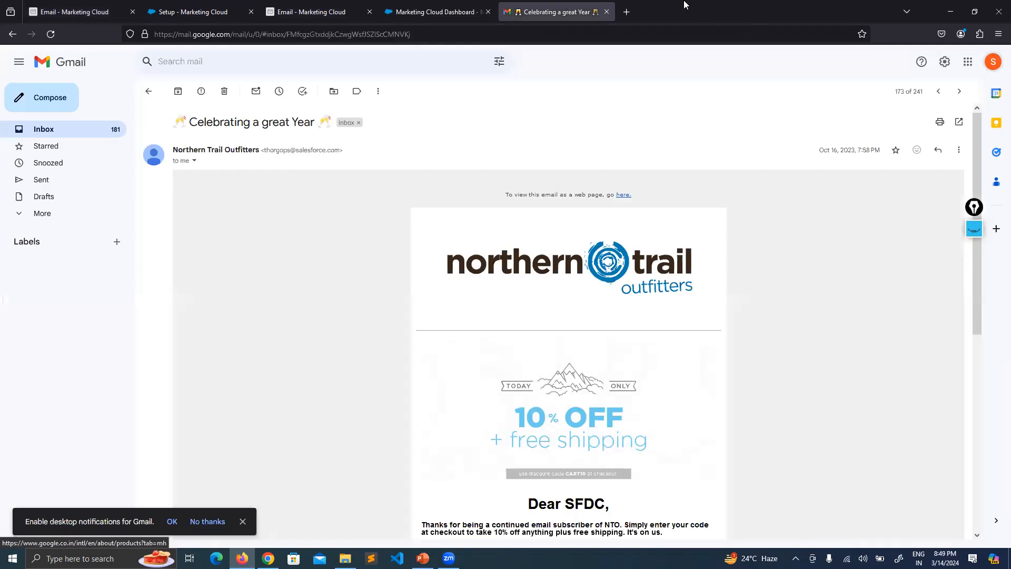
{"action": "left_click", "coordinate": [625, 11]}
{"action": "type", "text": "https://www.google.com/"}
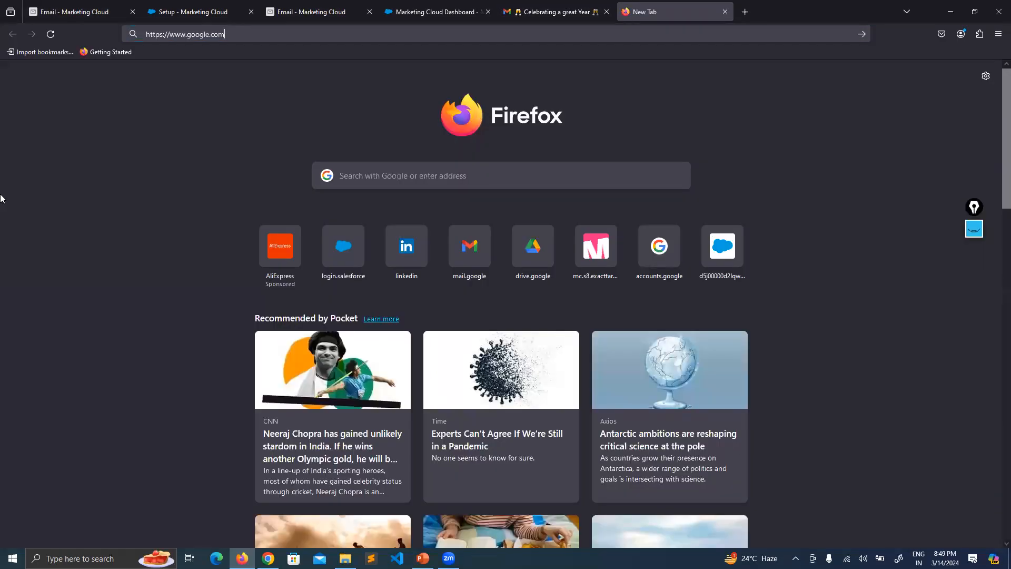
{"action": "key", "text": "Return"}
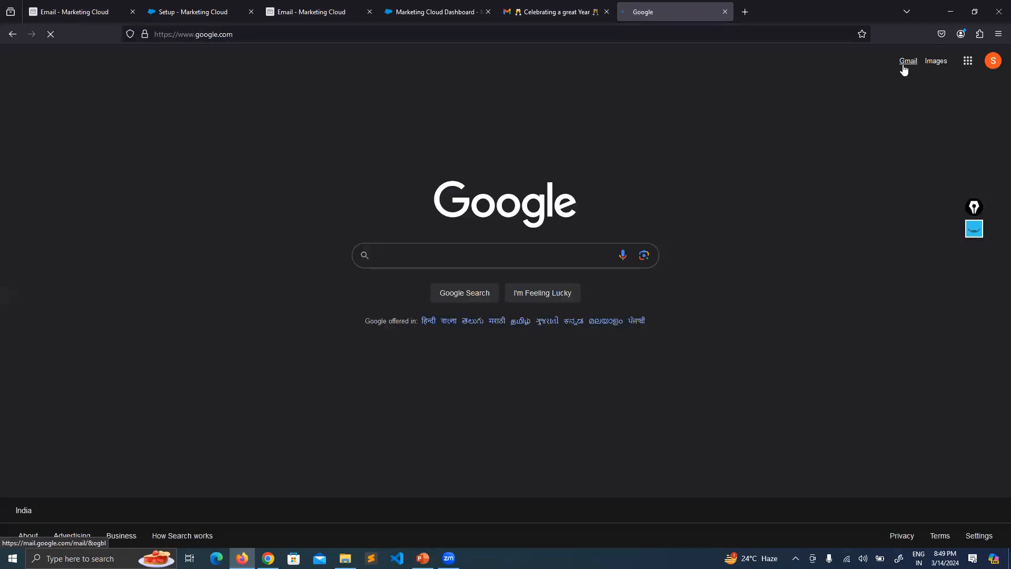
{"action": "left_click", "coordinate": [903, 64]}
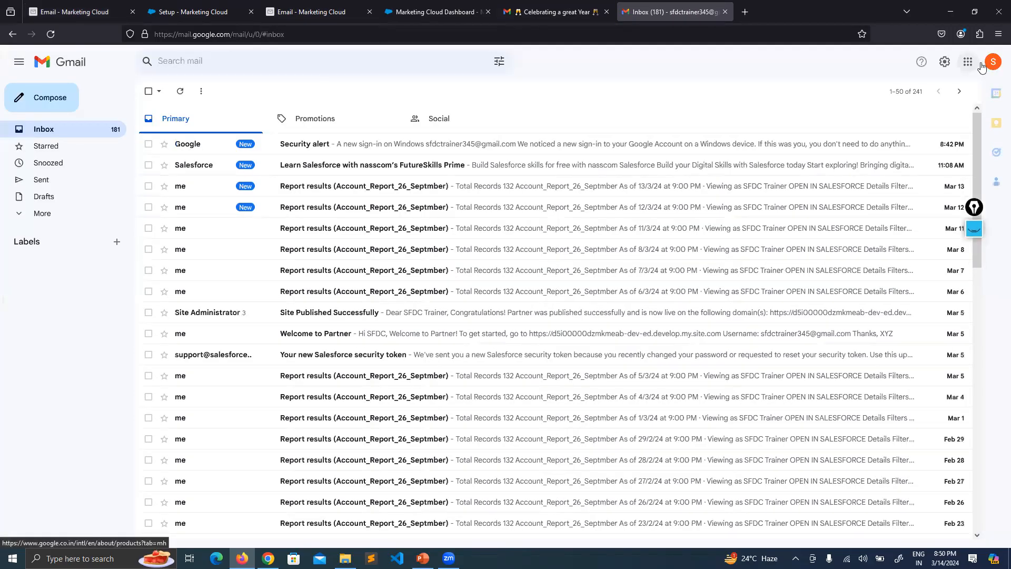
Sign out and sign in to the other SFDC Trainer account, declining to save the password.
{"action": "left_click", "coordinate": [980, 65]}
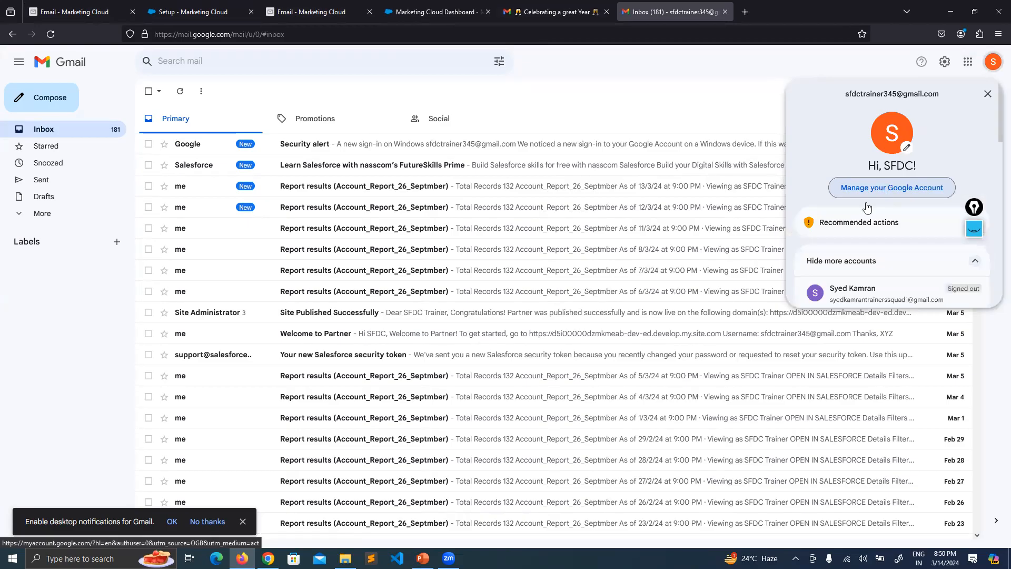
{"action": "scroll", "coordinate": [879, 210], "scroll_direction": "down", "scroll_amount": 5}
{"action": "scroll", "coordinate": [869, 280], "scroll_direction": "down", "scroll_amount": 2}
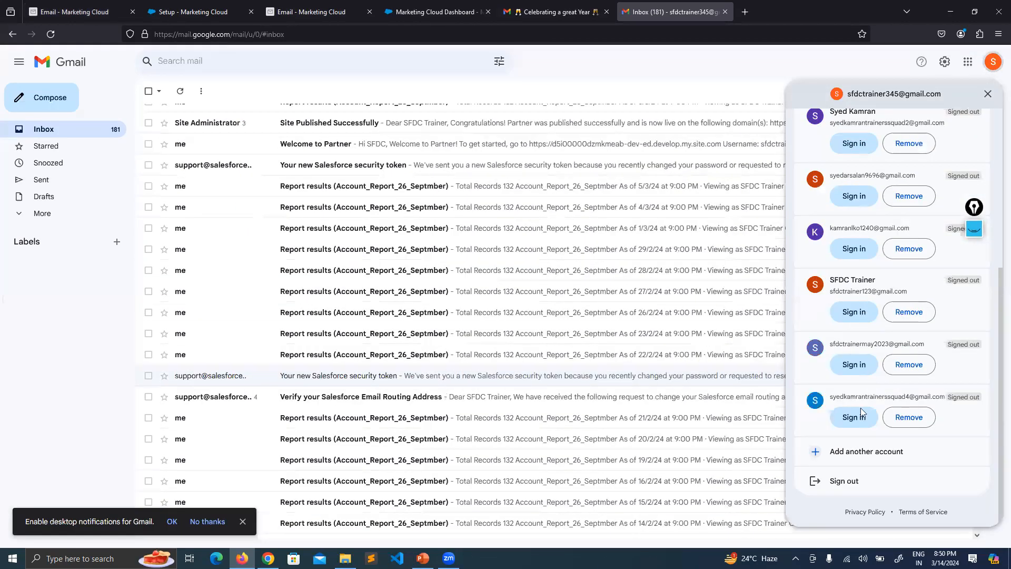
{"action": "left_click", "coordinate": [844, 480]}
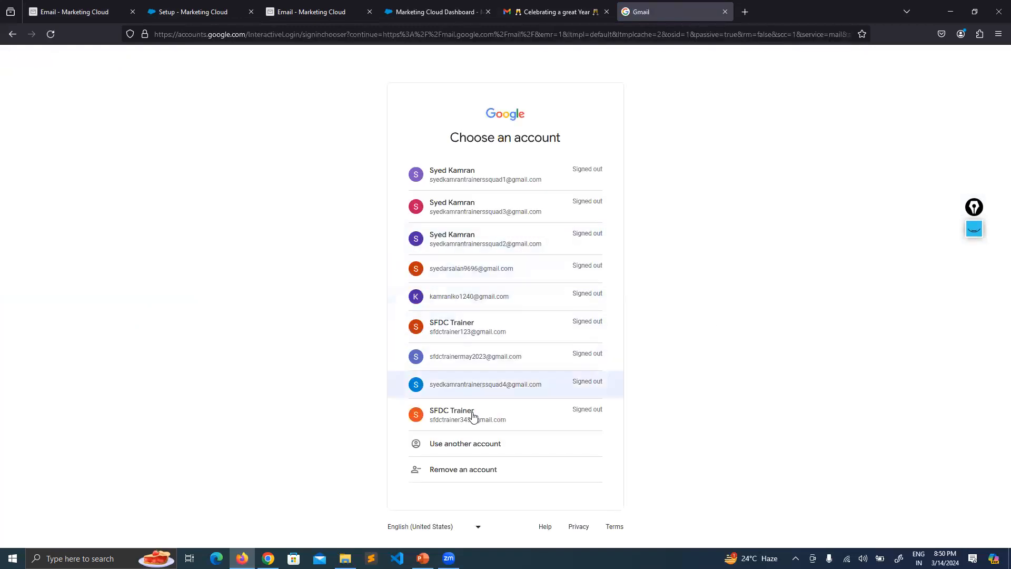
{"action": "left_click", "coordinate": [488, 323]}
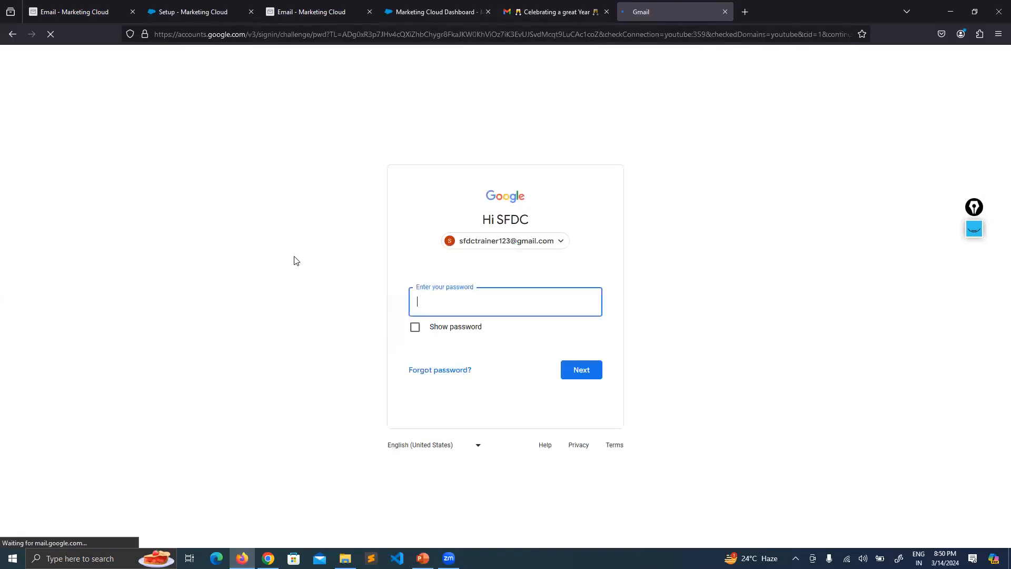
{"action": "type", "text": "***********"}
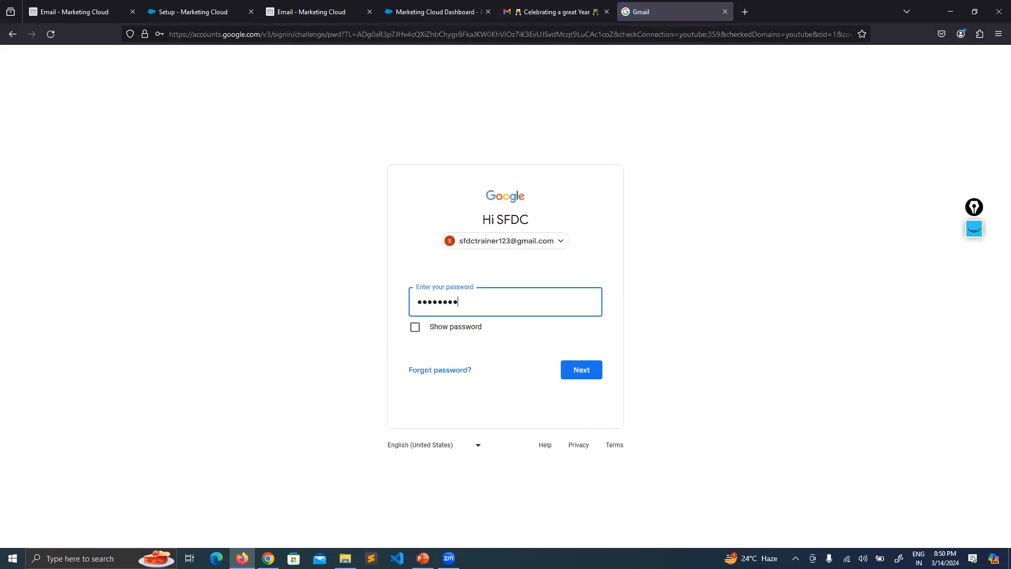
{"action": "key", "text": "Return"}
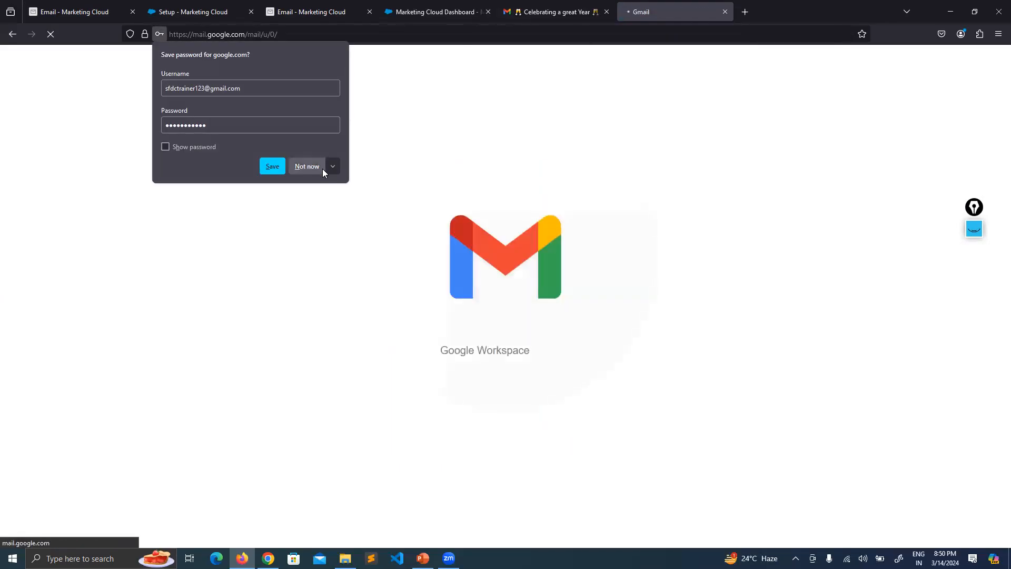
{"action": "left_click", "coordinate": [319, 167]}
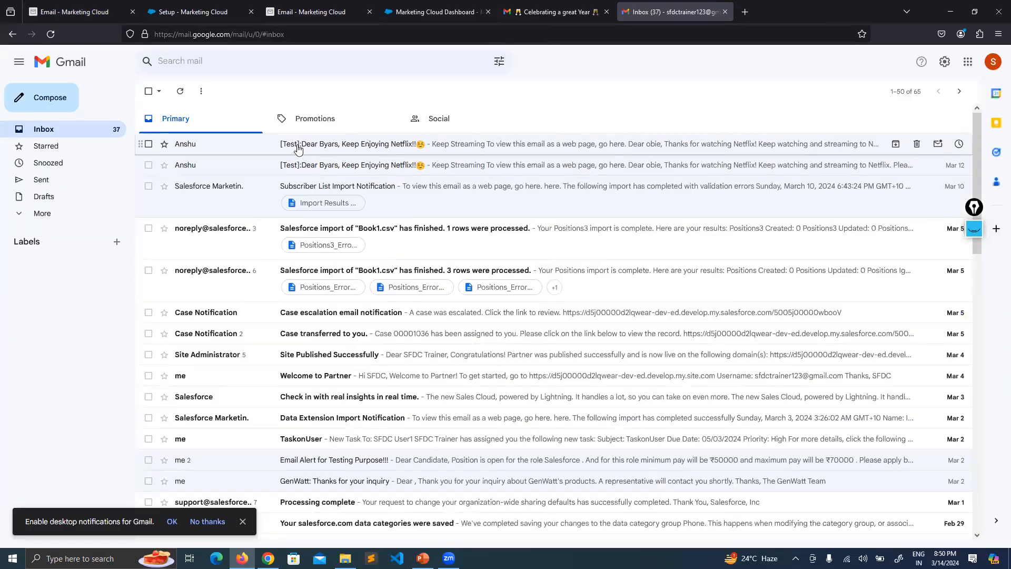
Open the [Test] Netflix email and highlight its sender name and email address.
{"action": "left_click", "coordinate": [324, 152]}
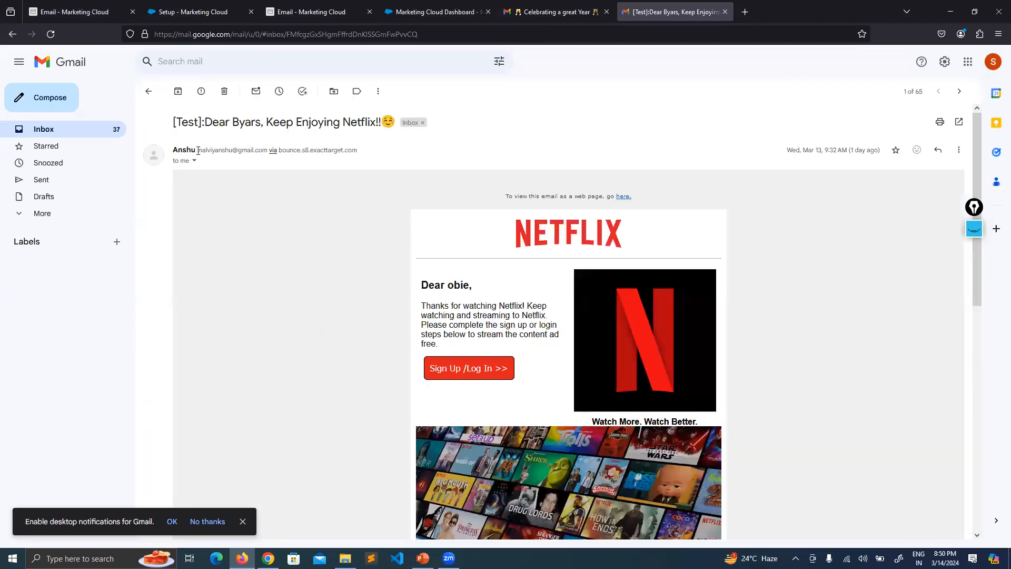
{"action": "left_click_drag", "start_coordinate": [198, 150], "coordinate": [265, 152]}
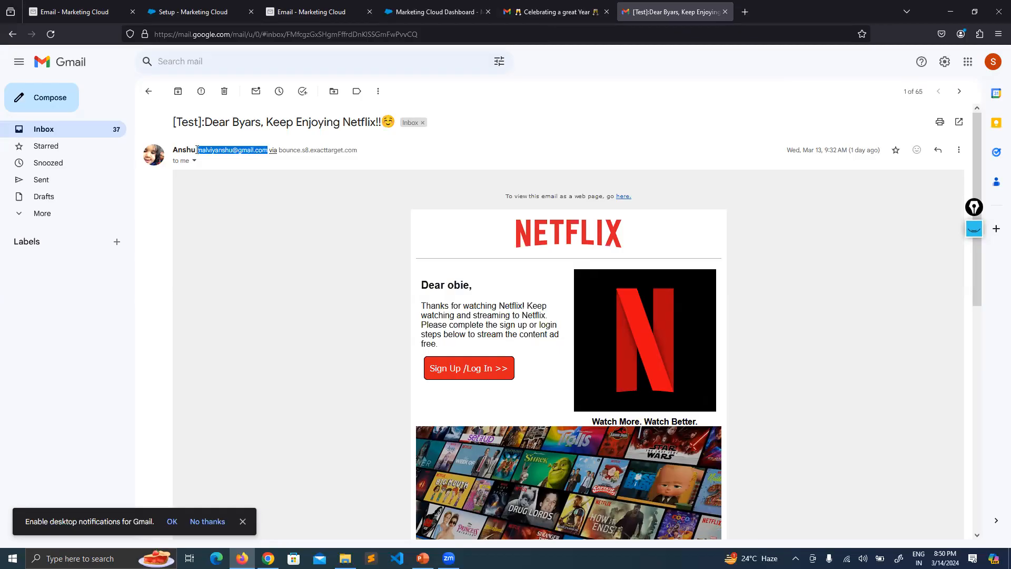
{"action": "left_click_drag", "start_coordinate": [191, 149], "coordinate": [172, 148]}
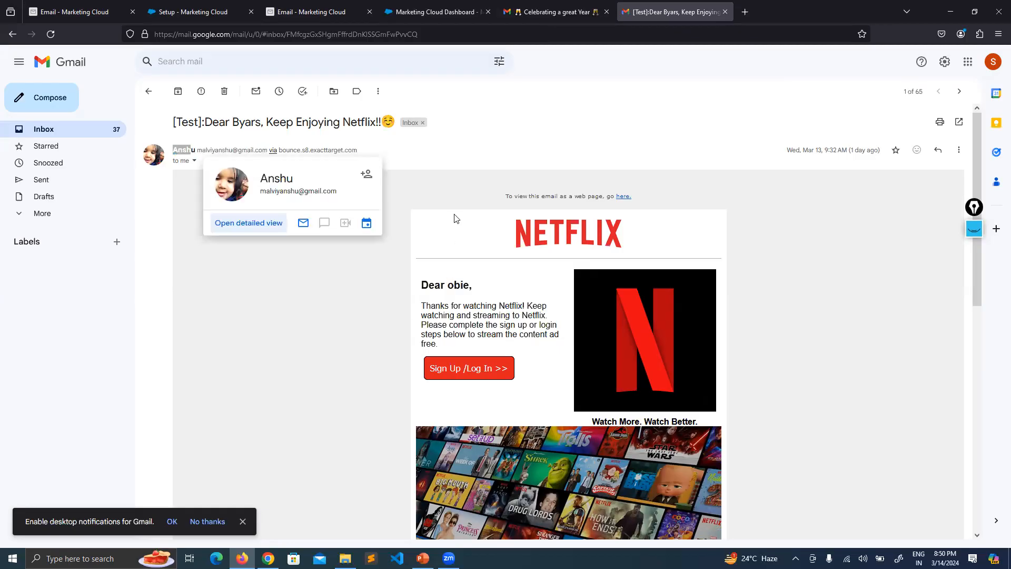
{"action": "left_click", "coordinate": [441, 157]}
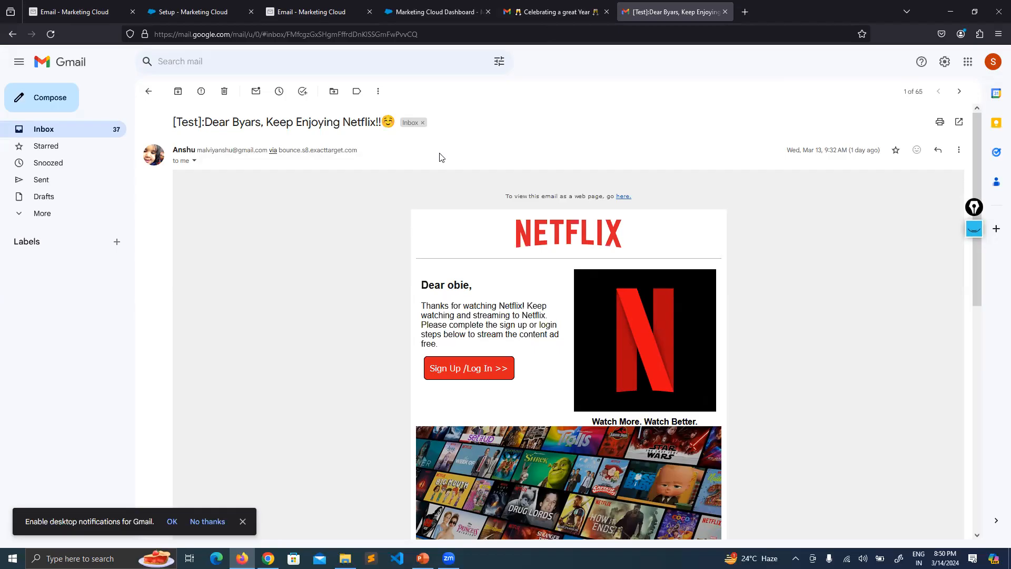
{"action": "double_click", "coordinate": [175, 150]}
{"action": "left_click_drag", "start_coordinate": [199, 150], "coordinate": [268, 150]}
{"action": "left_click", "coordinate": [260, 184]}
Recheck the test email's sender details, then return to Email Admin's Sender Profiles list.
{"action": "left_click", "coordinate": [186, 6]}
{"action": "left_click", "coordinate": [98, 7]}
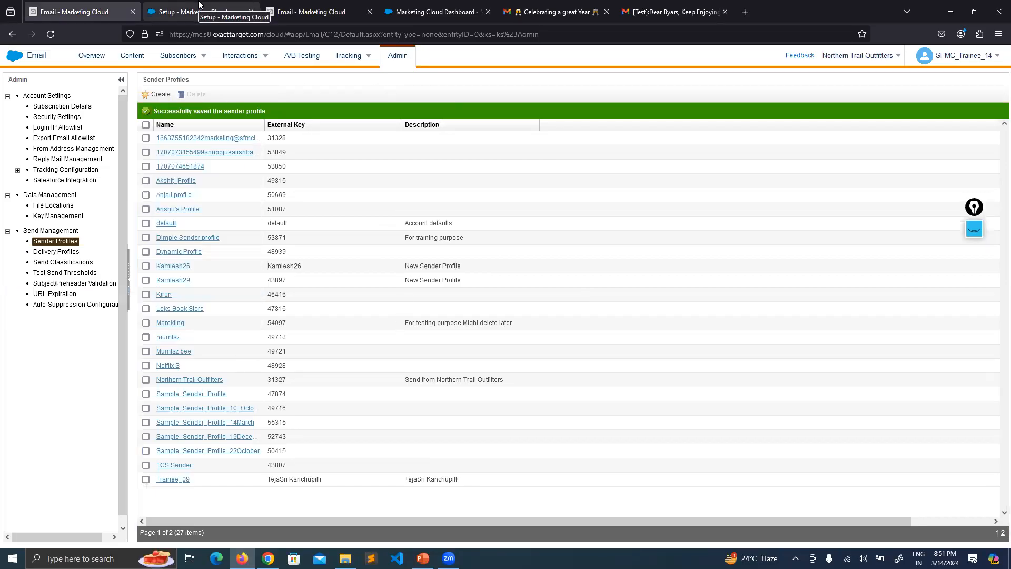
{"action": "left_click", "coordinate": [550, 12]}
{"action": "left_click", "coordinate": [669, 11]}
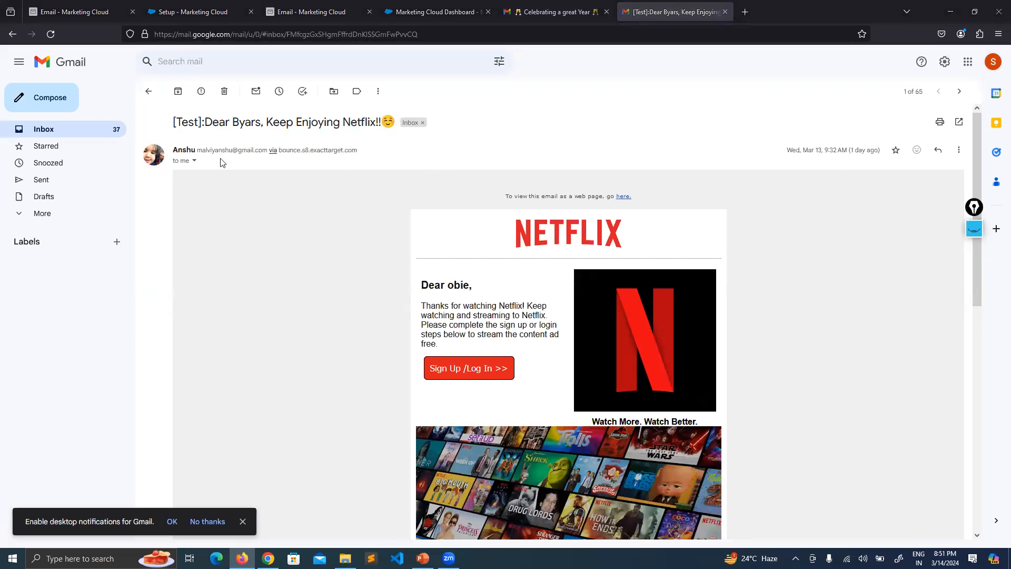
{"action": "left_click_drag", "start_coordinate": [199, 152], "coordinate": [263, 152]}
{"action": "left_click", "coordinate": [195, 150]}
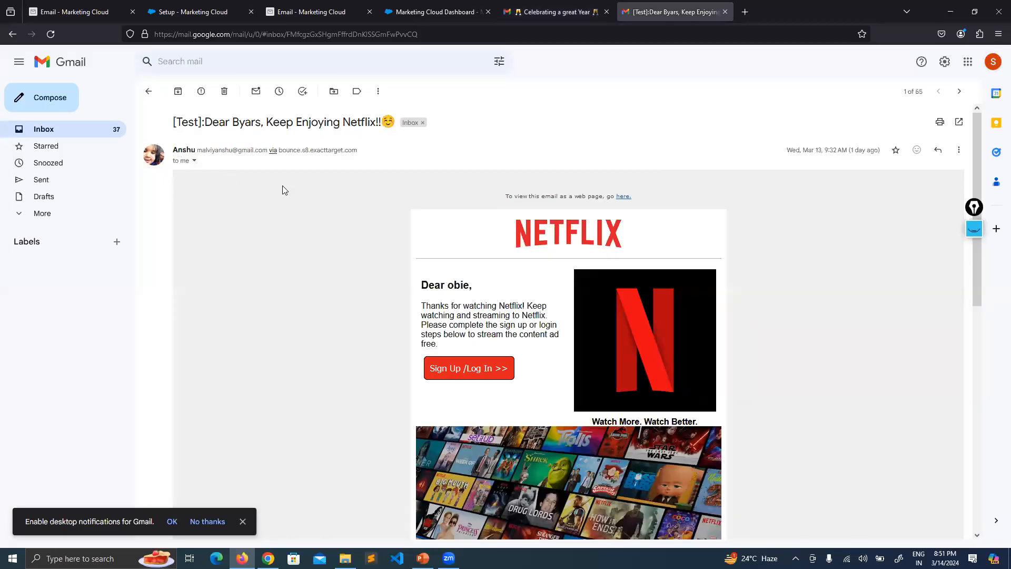
{"action": "left_click_drag", "start_coordinate": [197, 150], "coordinate": [264, 169]}
{"action": "left_click", "coordinate": [265, 168]}
{"action": "left_click", "coordinate": [84, 8]}
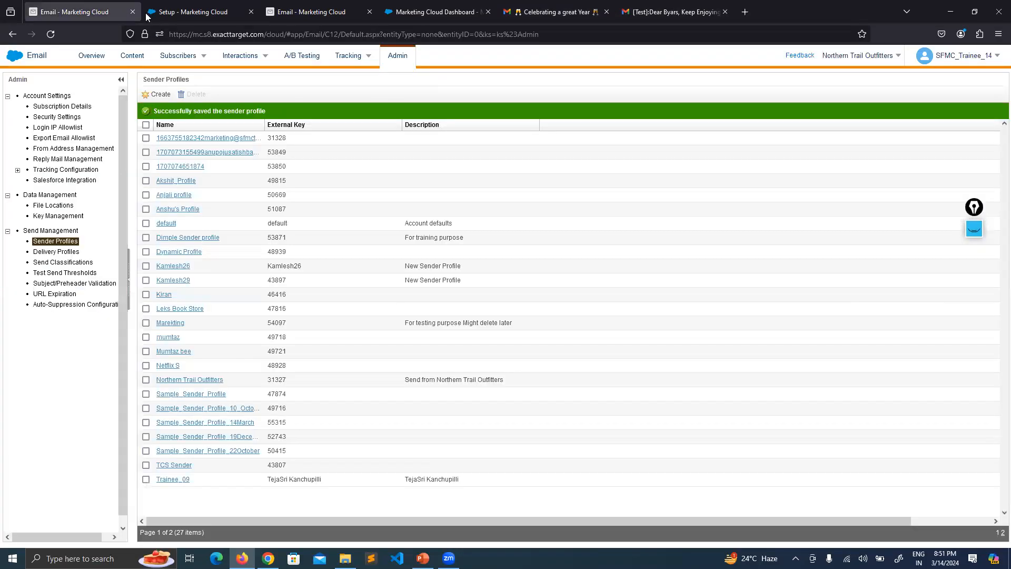
Select the custom verified sender profile in Send Email and check its From Email address.
{"action": "left_click", "coordinate": [195, 11]}
{"action": "left_click", "coordinate": [313, 11]}
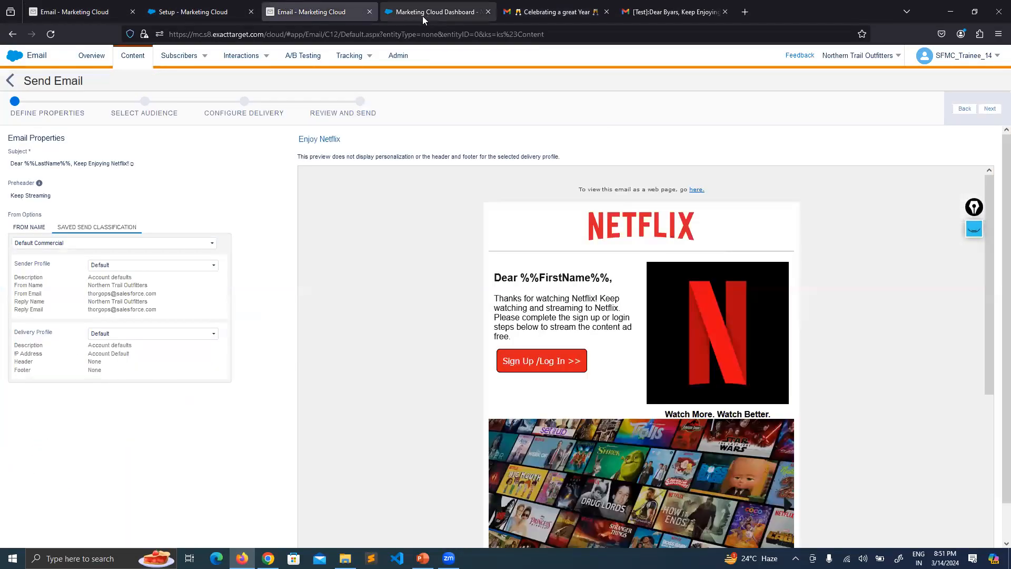
{"action": "left_click", "coordinate": [123, 266]}
{"action": "left_click", "coordinate": [120, 323]}
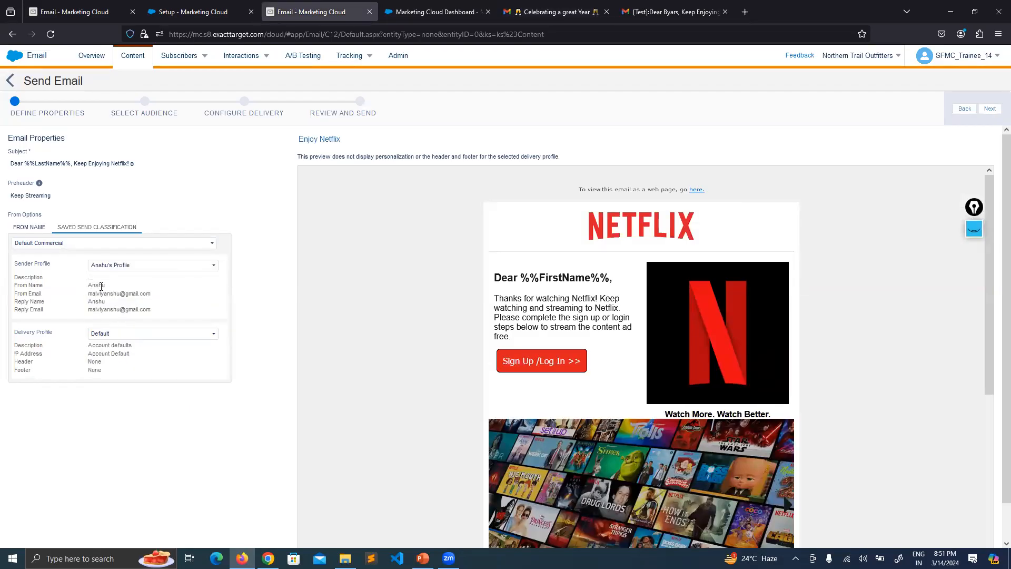
{"action": "left_click_drag", "start_coordinate": [153, 296], "coordinate": [88, 293]}
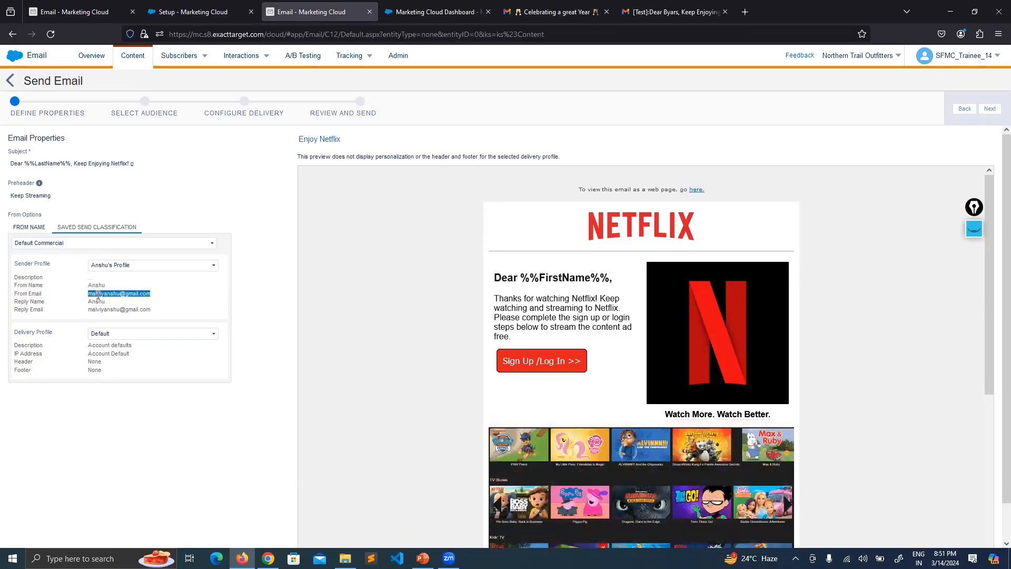
{"action": "left_click", "coordinate": [232, 303]}
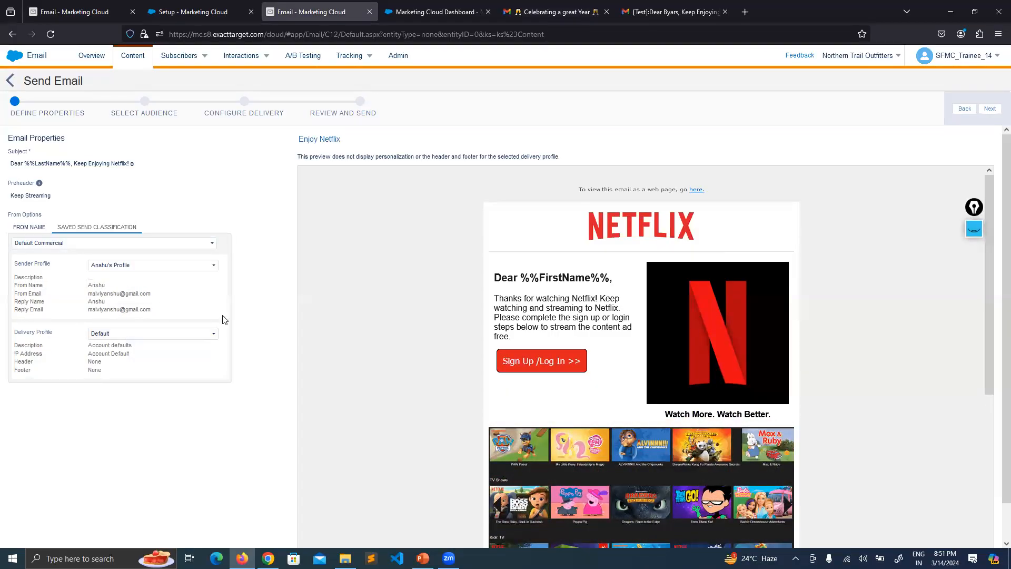
Set the Send Email sender profile back to Default.
{"action": "left_click", "coordinate": [542, 12]}
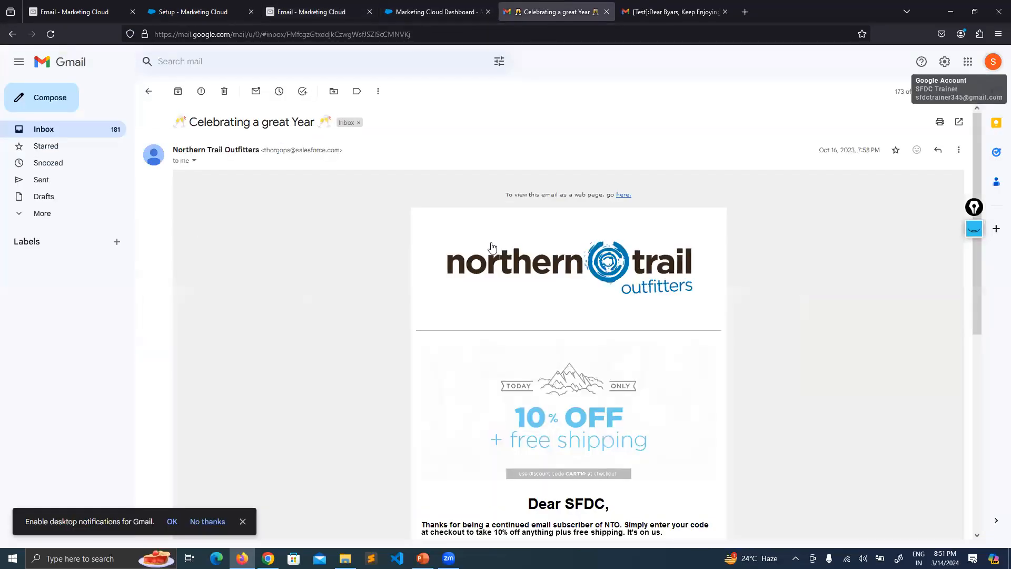
{"action": "left_click", "coordinate": [181, 12]}
{"action": "left_click", "coordinate": [94, 5]}
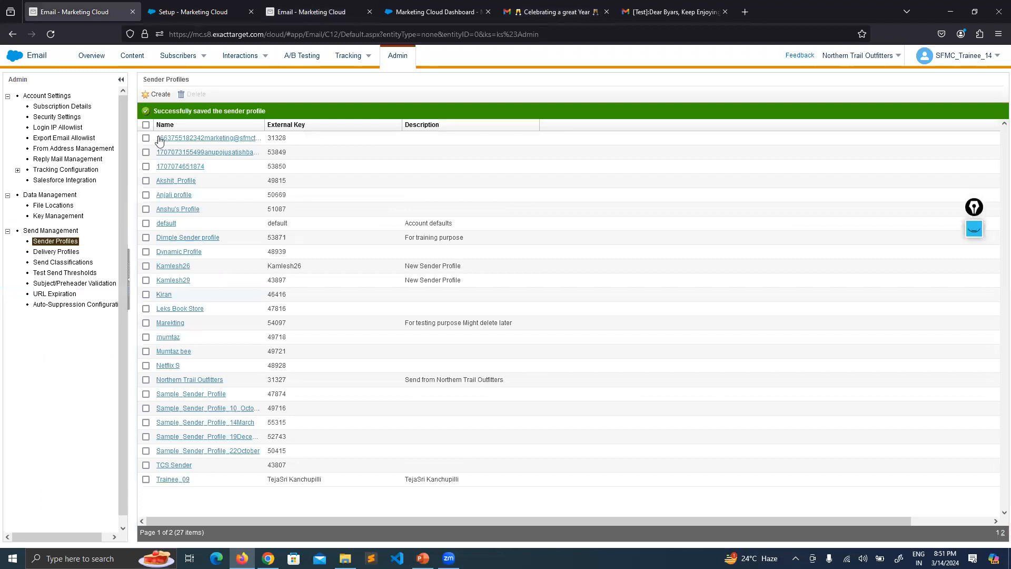
{"action": "left_click", "coordinate": [201, 12]}
{"action": "left_click", "coordinate": [297, 12]}
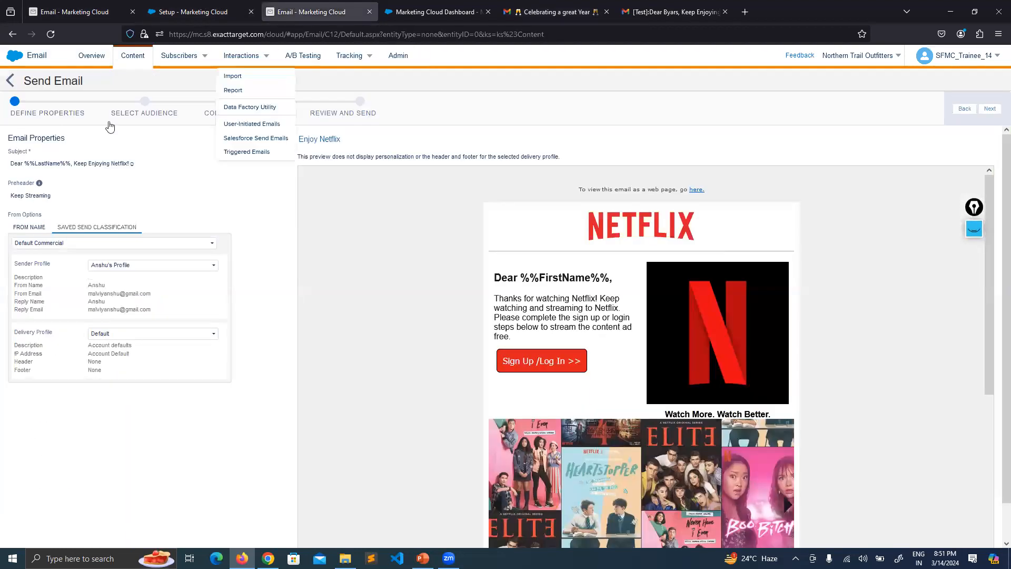
{"action": "left_click", "coordinate": [190, 265]}
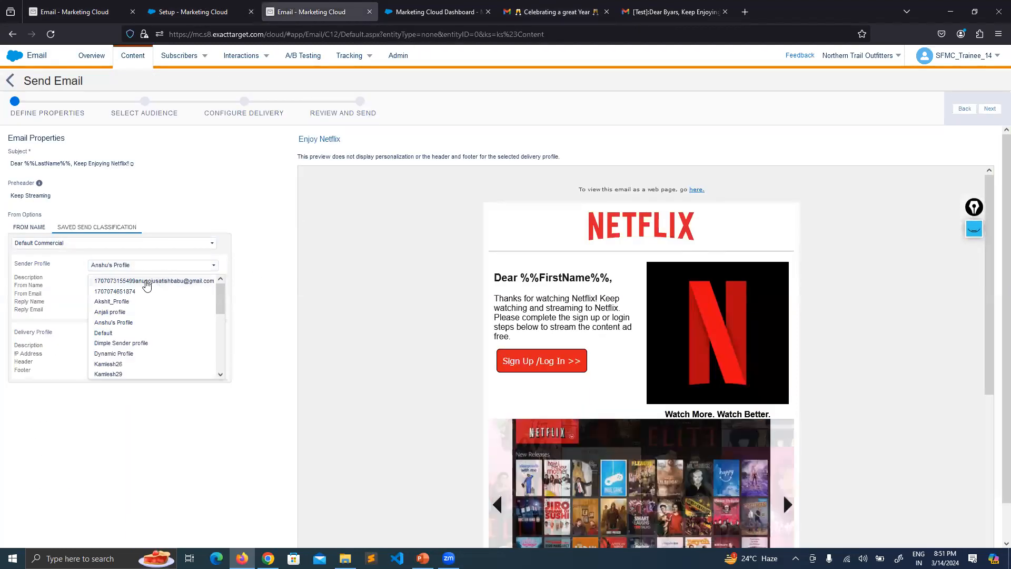
{"action": "left_click", "coordinate": [106, 332]}
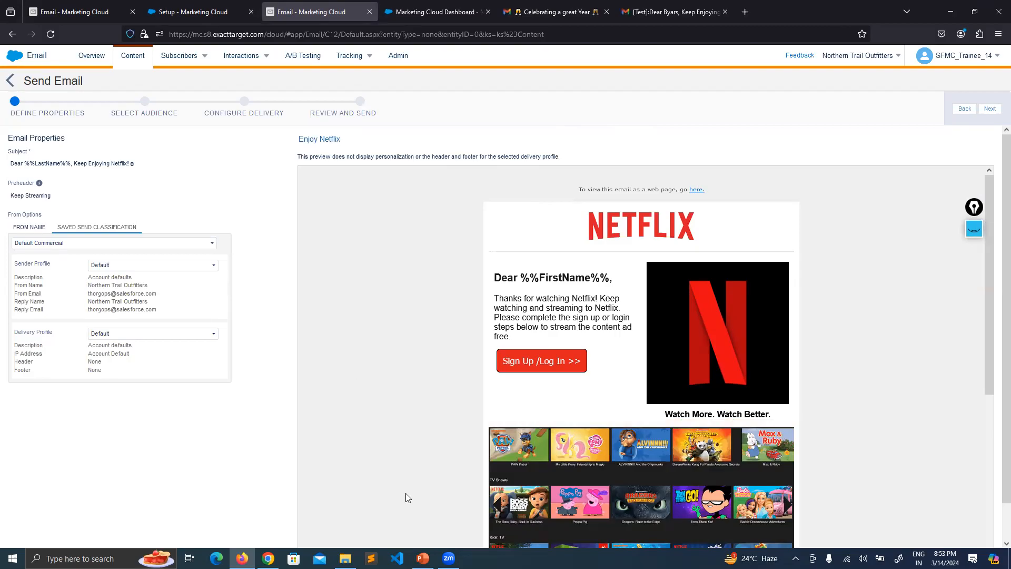
Return from the slide to the browser and get back to the Netflix Send Email page.
{"action": "key", "text": "alt+Tab"}
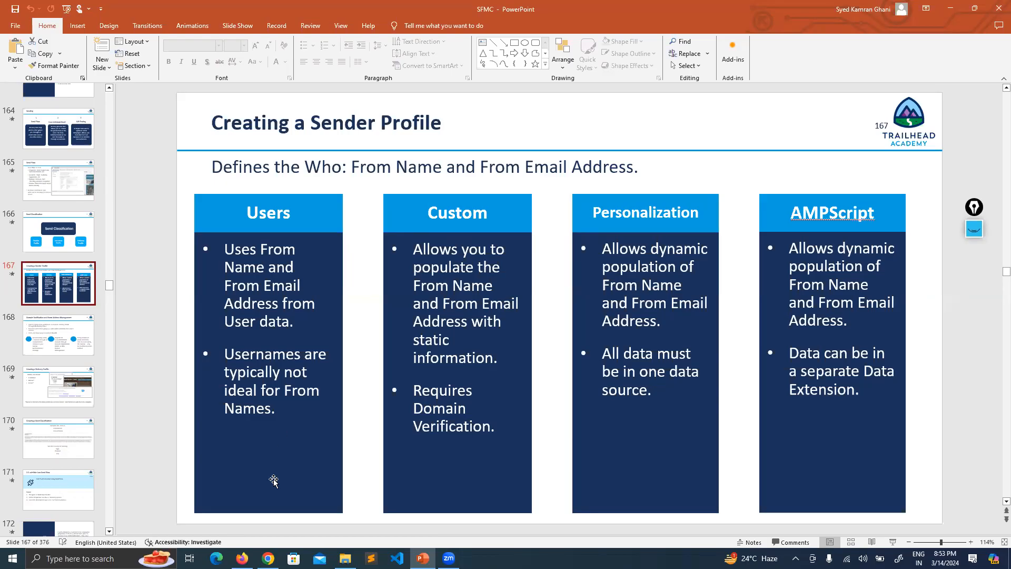
{"action": "left_click", "coordinate": [241, 558]}
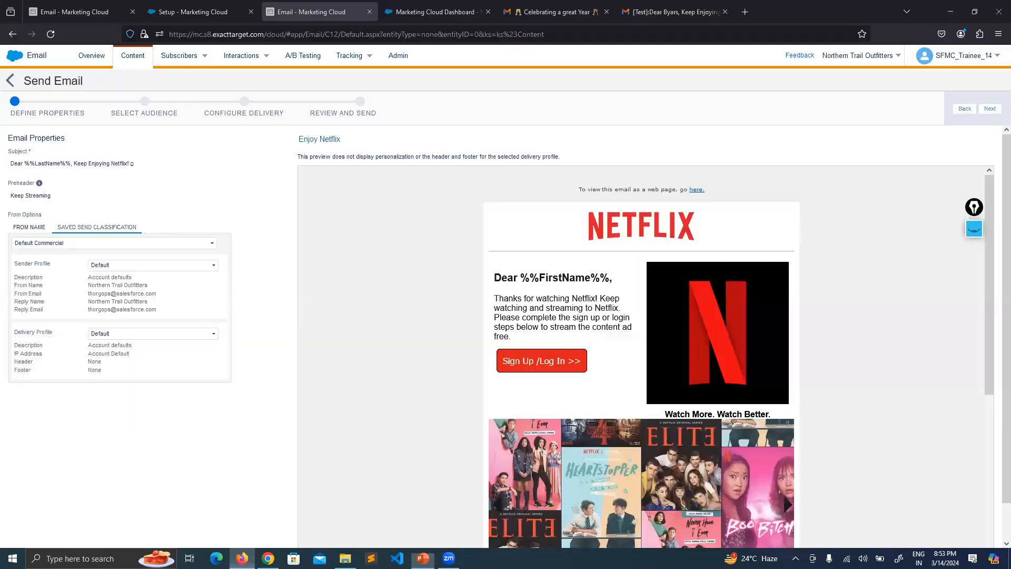
{"action": "left_click", "coordinate": [224, 10]}
{"action": "left_click", "coordinate": [95, 5]}
{"action": "left_click", "coordinate": [201, 10]}
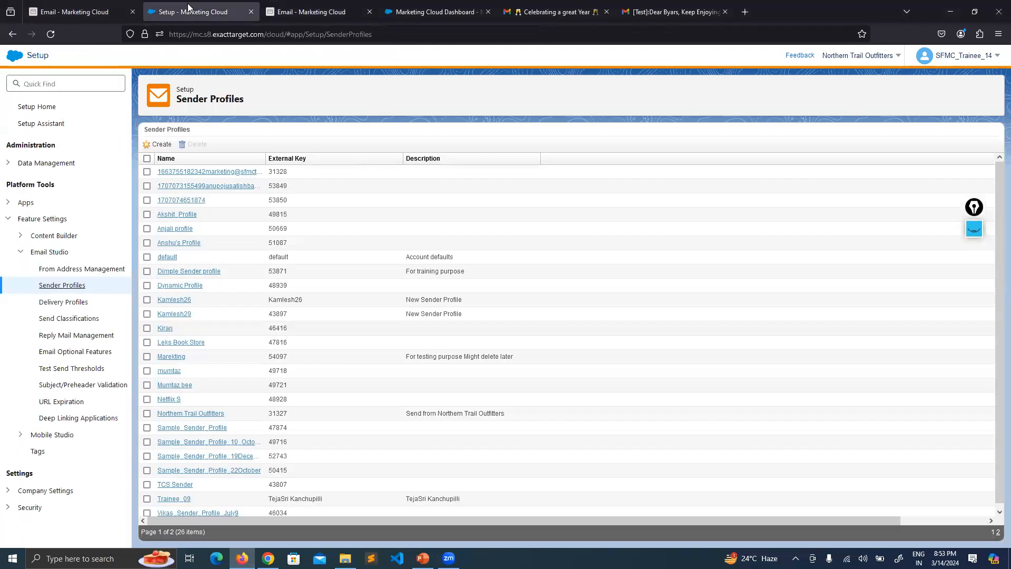
{"action": "left_click", "coordinate": [317, 5]}
{"action": "left_click", "coordinate": [190, 10]}
{"action": "left_click", "coordinate": [319, 6]}
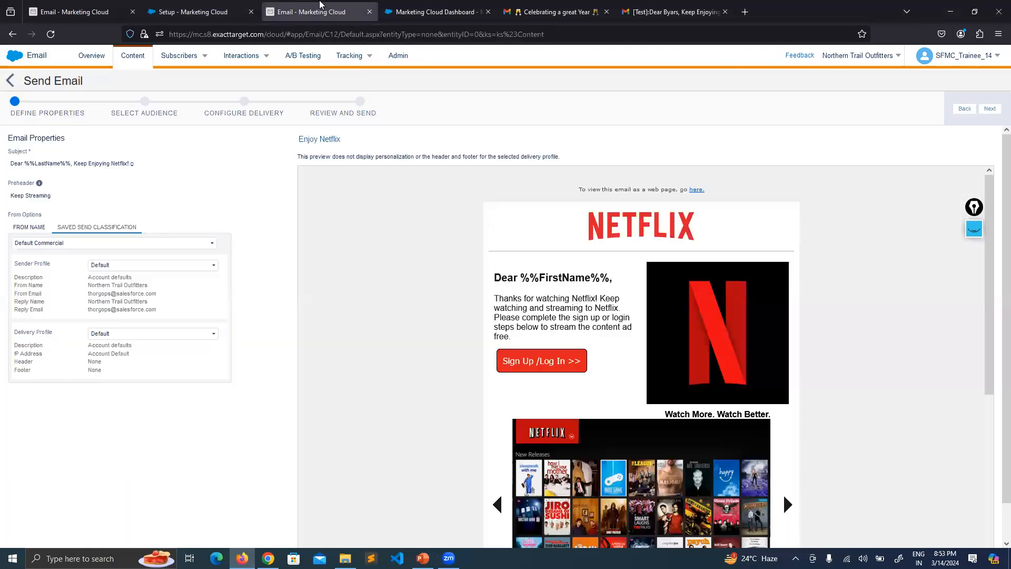
{"action": "left_click", "coordinate": [426, 9]}
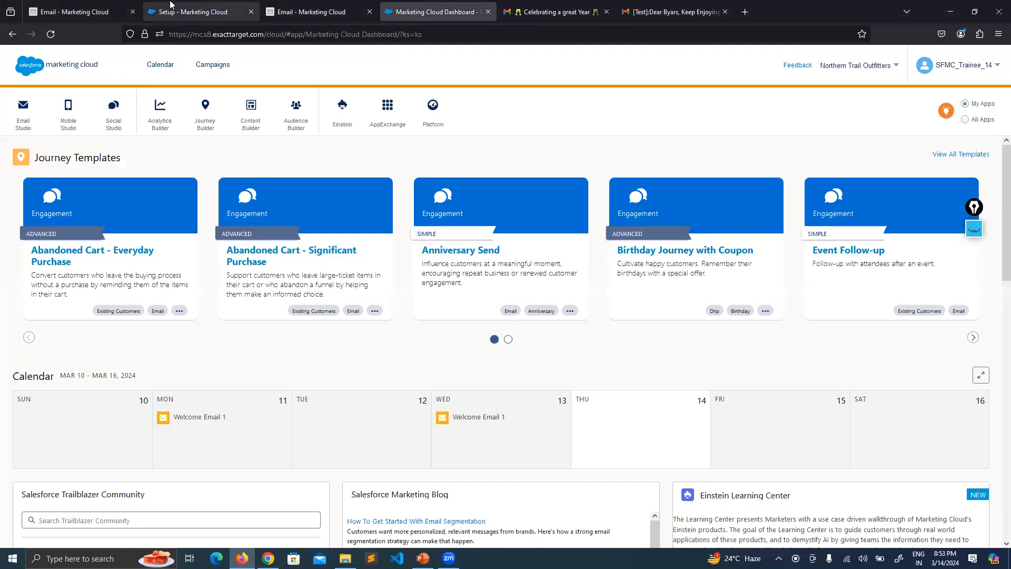
{"action": "left_click", "coordinate": [79, 12]}
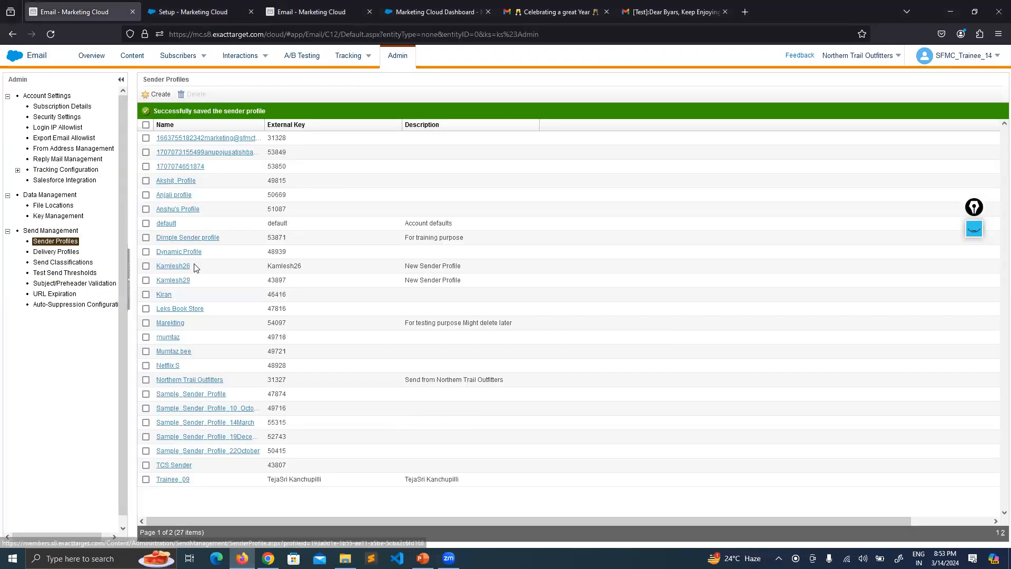
{"action": "left_click", "coordinate": [194, 4]}
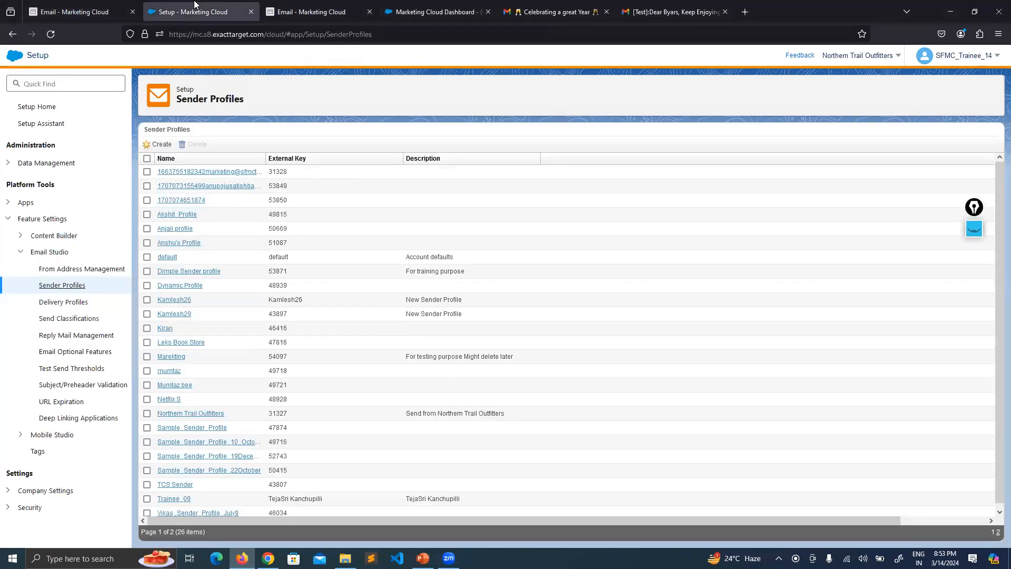
{"action": "left_click", "coordinate": [318, 7]}
Browse the available Sender Profile options, then return to the Sender Profiles admin list.
{"action": "left_click", "coordinate": [123, 266]}
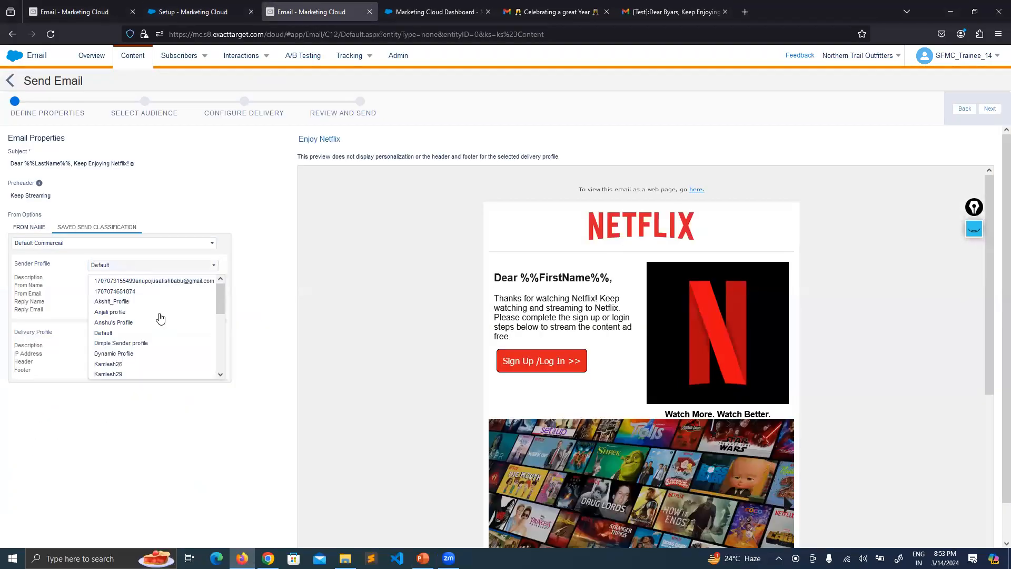
{"action": "mouse_move", "coordinate": [222, 296]}
{"action": "left_mouse_down"}
{"action": "mouse_move", "coordinate": [223, 360]}
{"action": "mouse_move", "coordinate": [221, 295]}
{"action": "left_mouse_up"}
{"action": "left_click", "coordinate": [270, 191]}
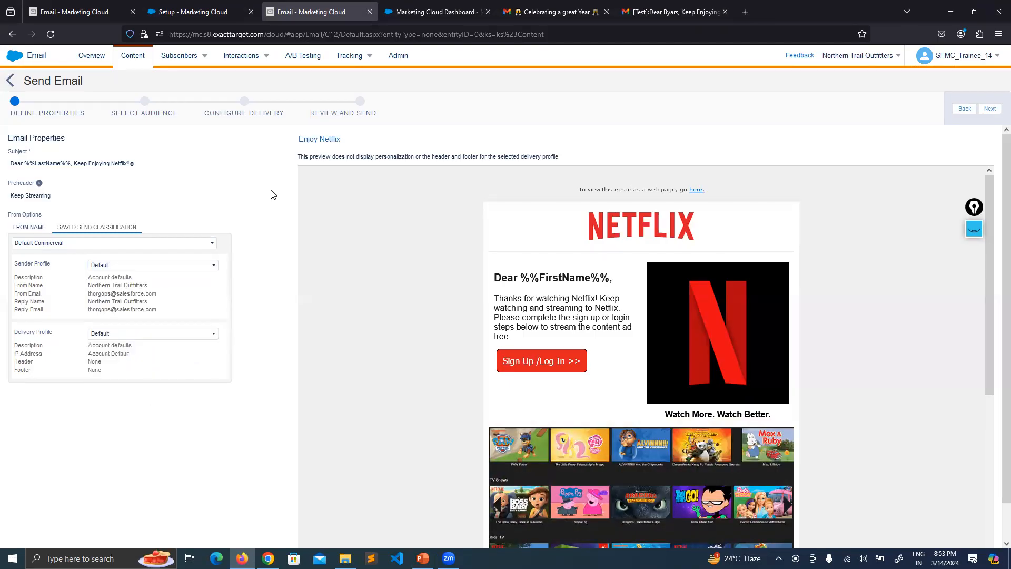
{"action": "left_click", "coordinate": [103, 16]}
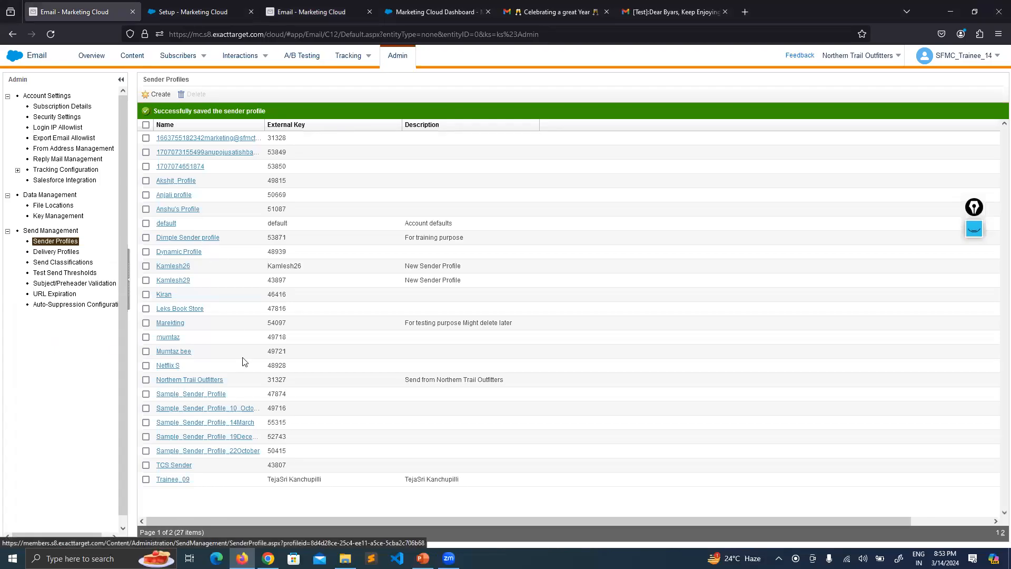
Set Sample_Sender_Profile_14March's From Name to %%FirstName%% and From Email to %%Email%%.
{"action": "left_click", "coordinate": [235, 424]}
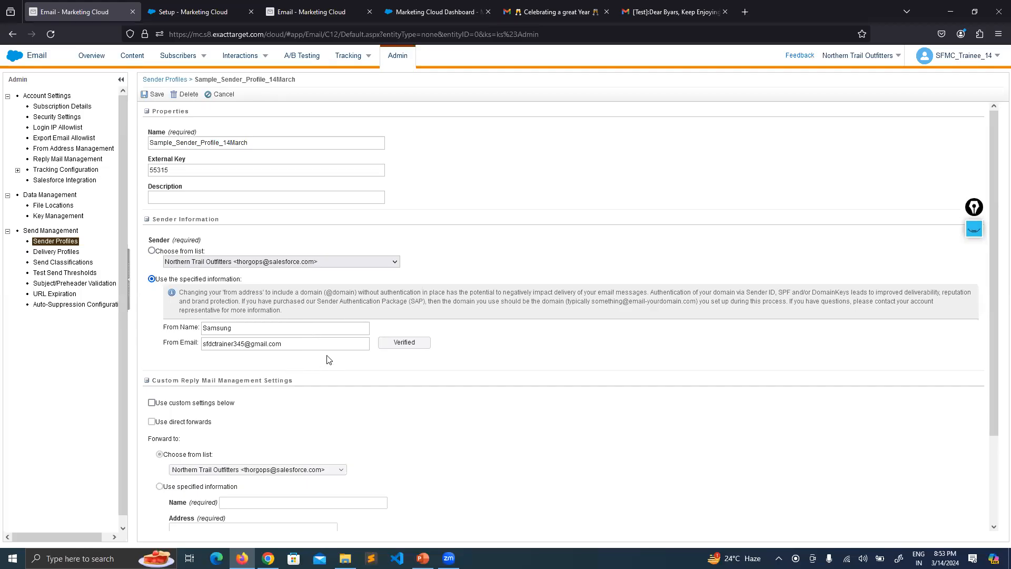
{"action": "scroll", "coordinate": [327, 339], "scroll_direction": "down", "scroll_amount": 3}
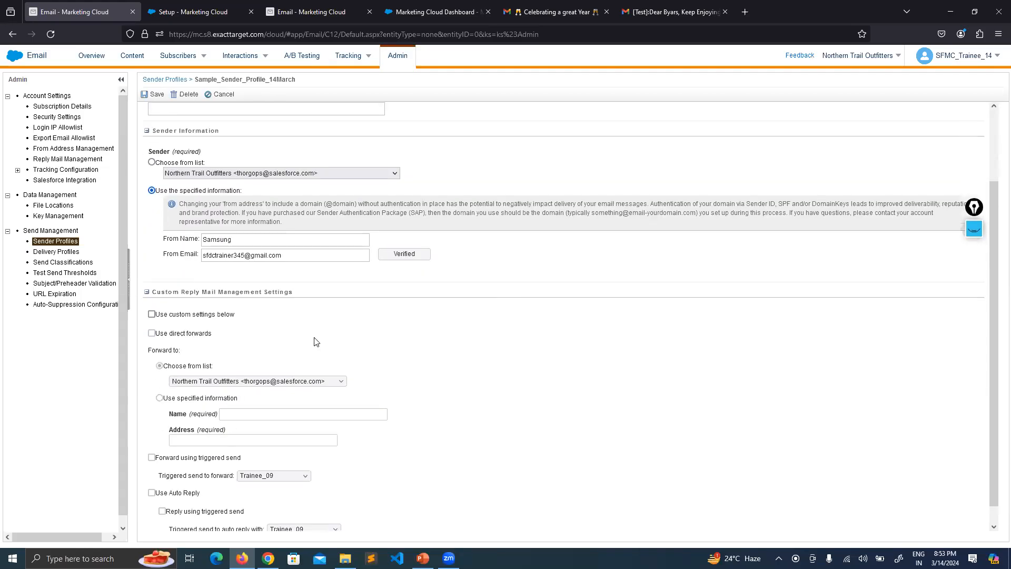
{"action": "scroll", "coordinate": [253, 306], "scroll_direction": "up", "scroll_amount": 3}
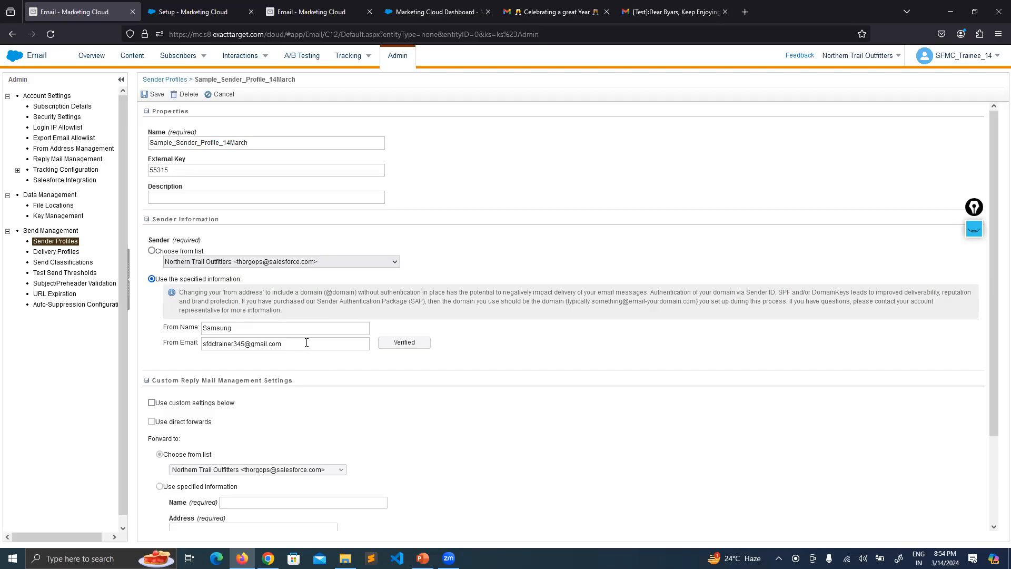
{"action": "double_click", "coordinate": [275, 324]}
{"action": "key", "text": "BackSpace"}
{"action": "type", "text": "%%"}
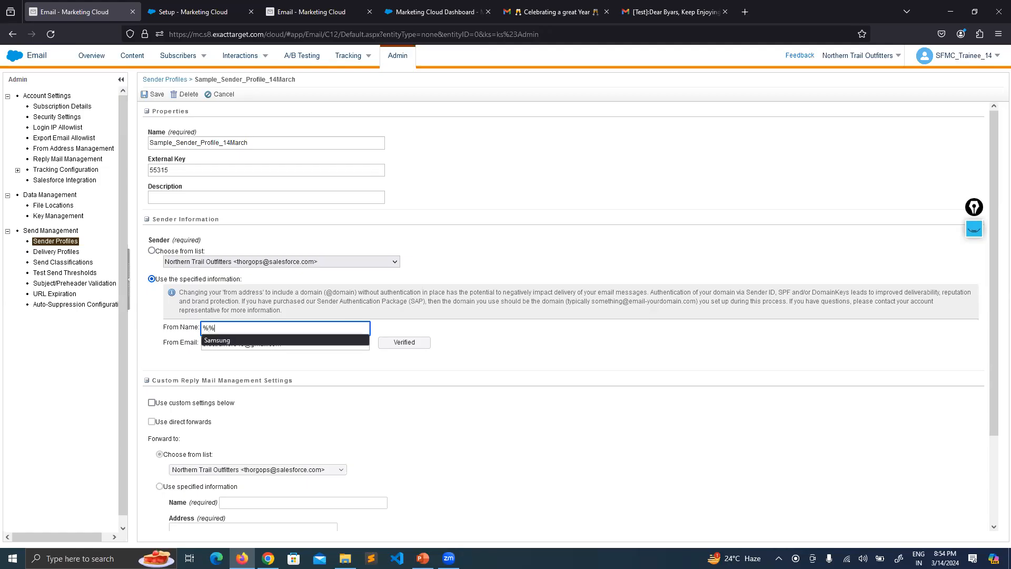
{"action": "type", "text": "FirstName%%"}
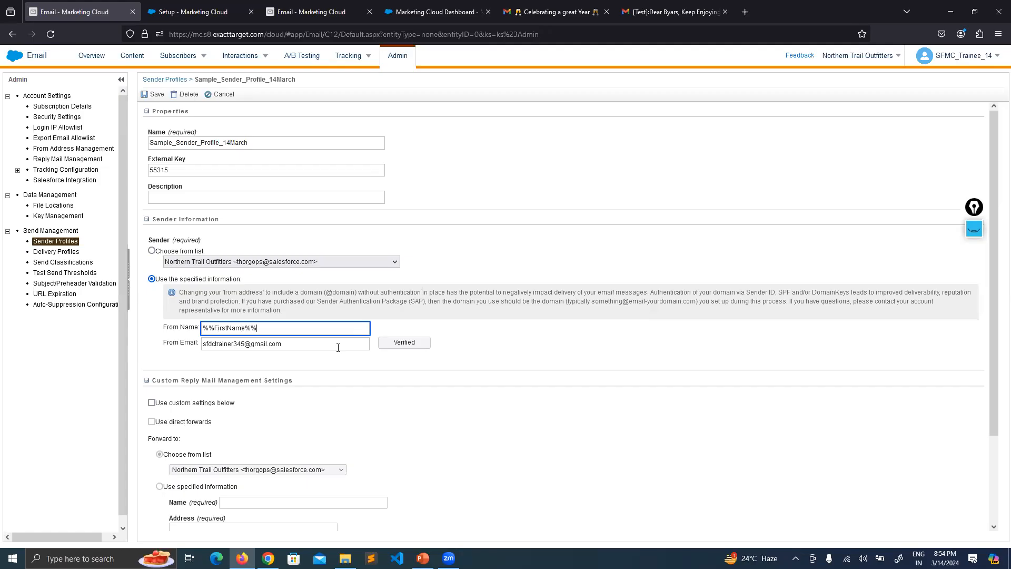
{"action": "left_click_drag", "start_coordinate": [338, 348], "coordinate": [202, 345]}
{"action": "type", "text": "%%"}
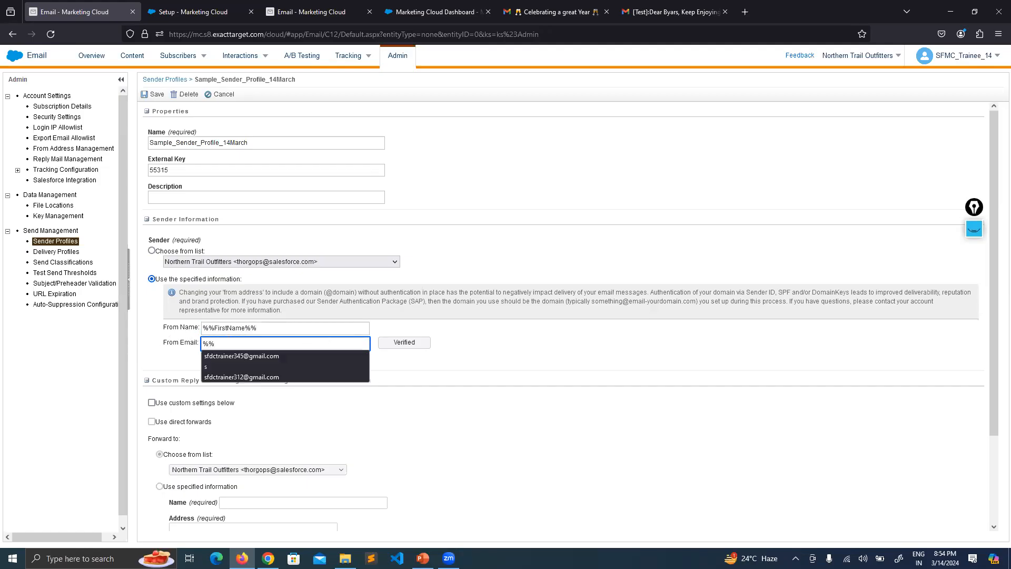
{"action": "type", "text": "Email%%"}
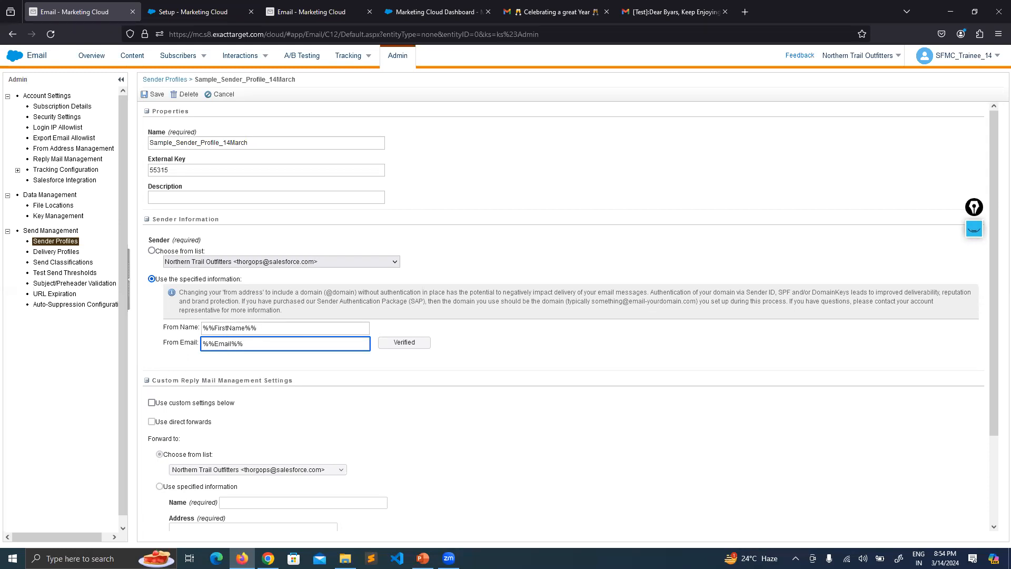
{"action": "left_click", "coordinate": [536, 362]}
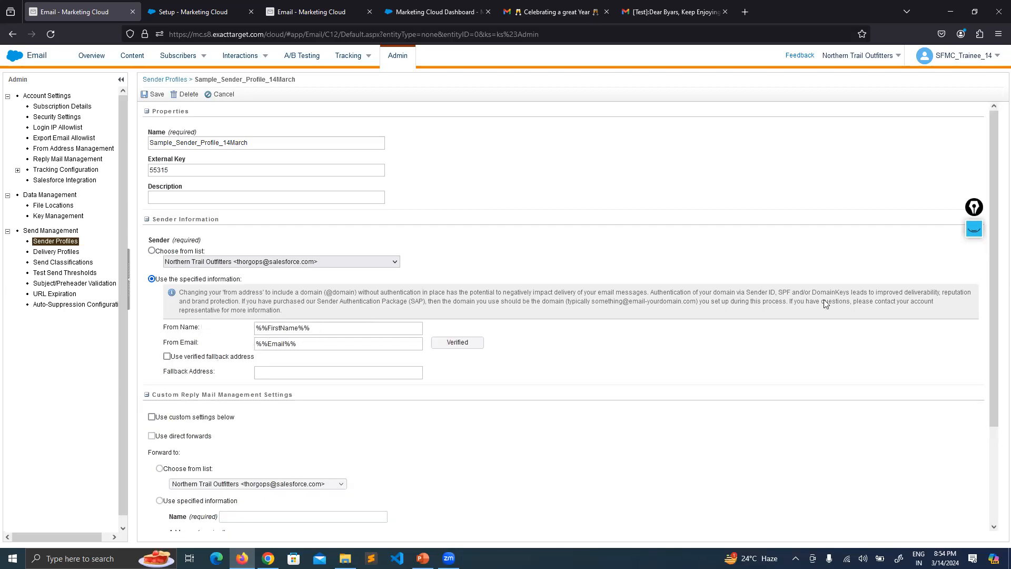
Annotate the From Name and From Email fields and underline the Fallback Address option.
{"action": "left_click", "coordinate": [973, 229]}
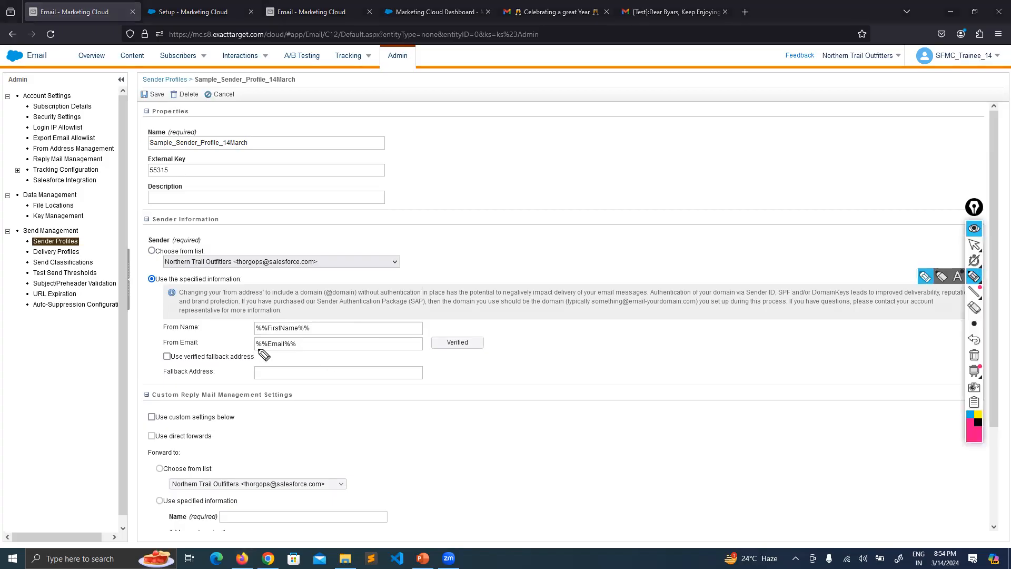
{"action": "left_click_drag", "start_coordinate": [250, 322], "coordinate": [251, 350]}
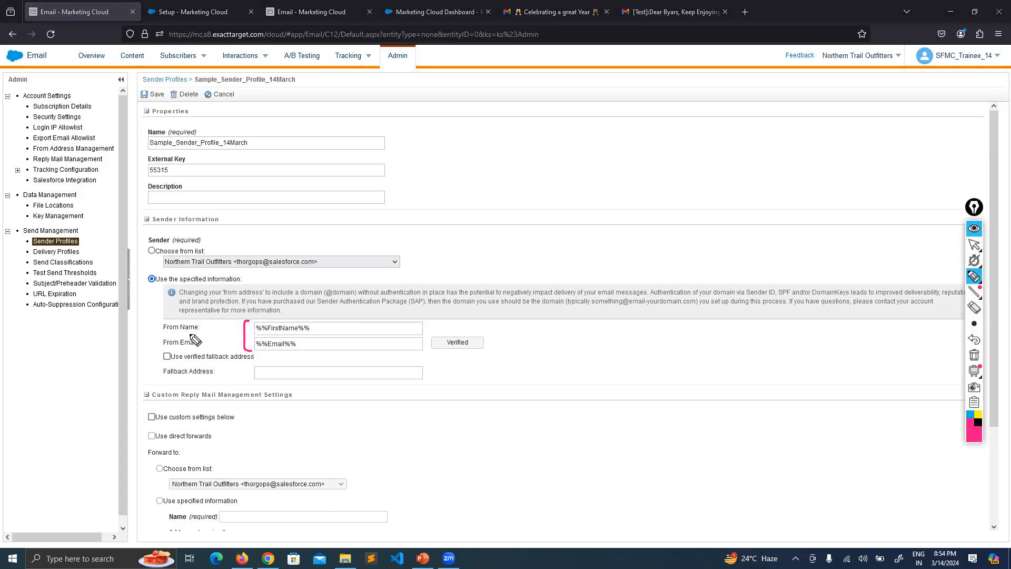
{"action": "left_click_drag", "start_coordinate": [325, 326], "coordinate": [329, 352]}
{"action": "mouse_move", "coordinate": [147, 370]}
{"action": "left_mouse_down"}
{"action": "mouse_move", "coordinate": [154, 383]}
{"action": "mouse_move", "coordinate": [193, 370]}
{"action": "left_mouse_up"}
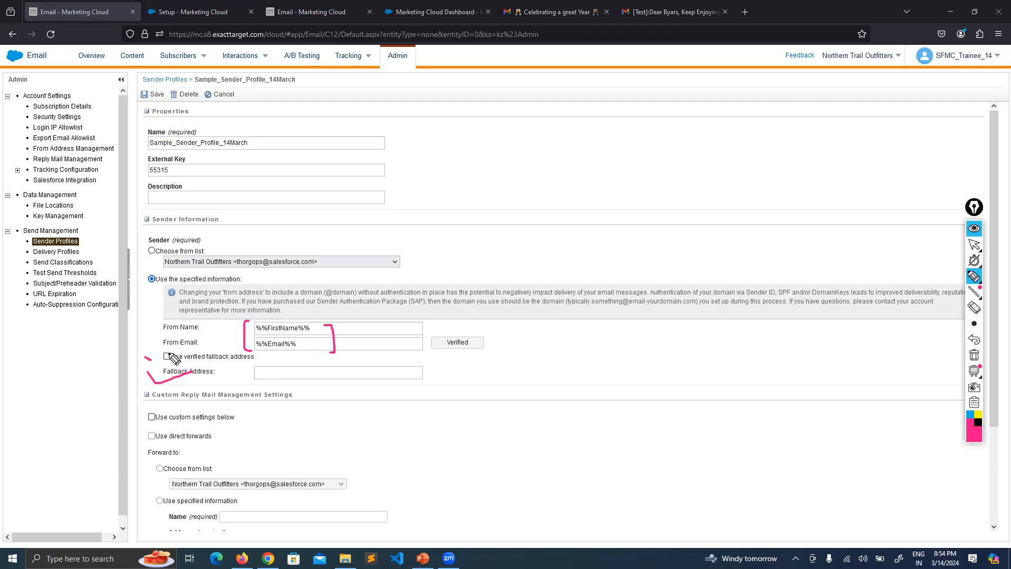
{"action": "left_click", "coordinate": [973, 230]}
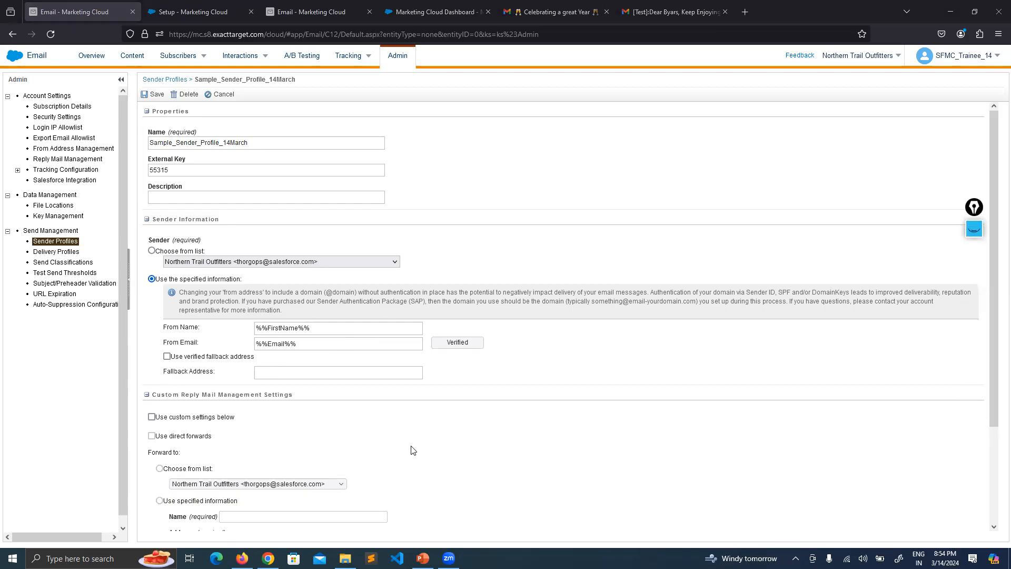
{"action": "left_click", "coordinate": [423, 557]}
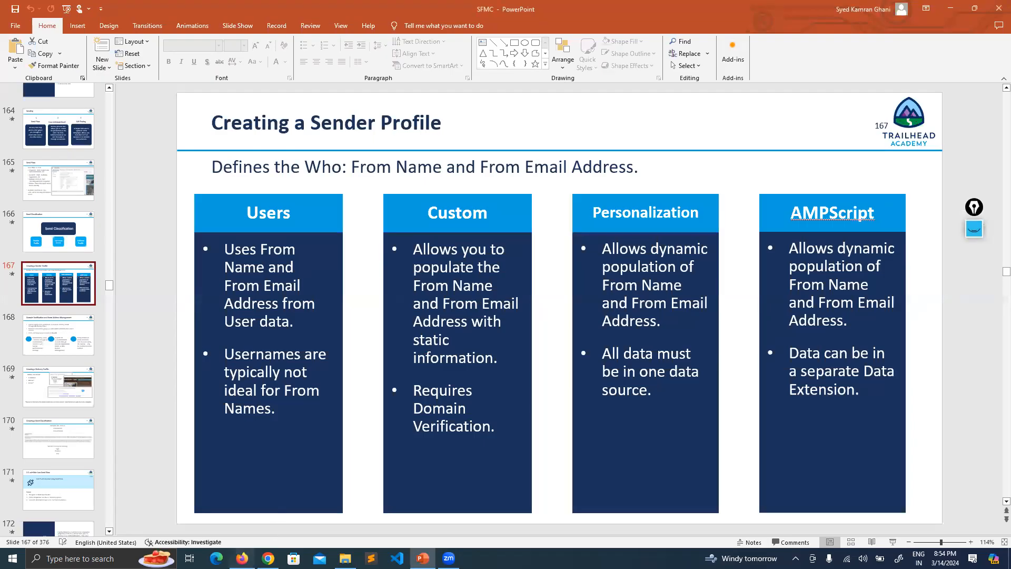
{"action": "left_click", "coordinate": [242, 558]}
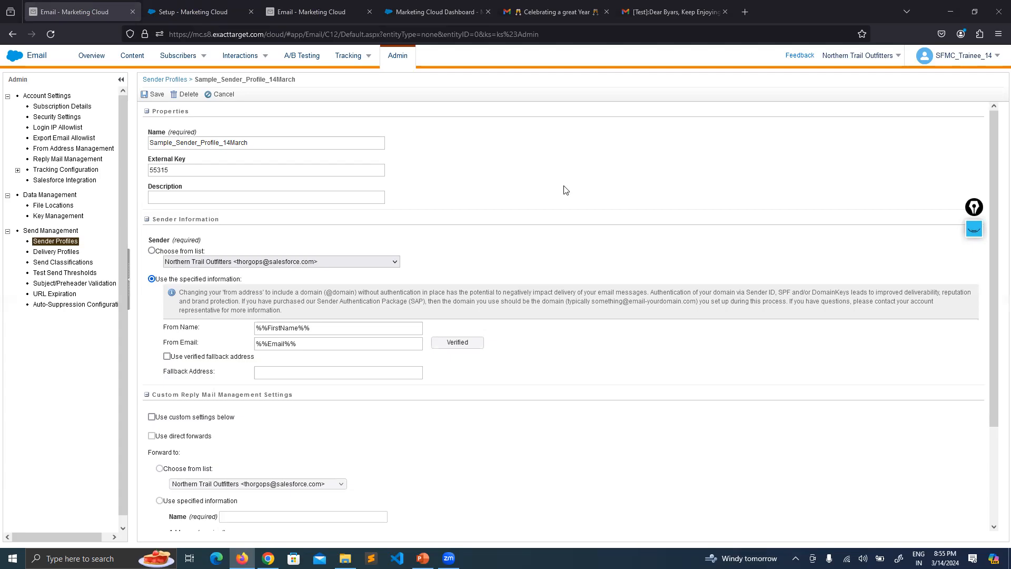
{"action": "left_click", "coordinate": [971, 233]}
{"action": "left_click", "coordinate": [974, 277]}
{"action": "mouse_move", "coordinate": [684, 156]}
{"action": "left_mouse_down"}
{"action": "mouse_move", "coordinate": [697, 154]}
{"action": "mouse_move", "coordinate": [699, 218]}
{"action": "mouse_move", "coordinate": [667, 271]}
{"action": "left_mouse_up"}
{"action": "left_click_drag", "start_coordinate": [700, 219], "coordinate": [707, 218]}
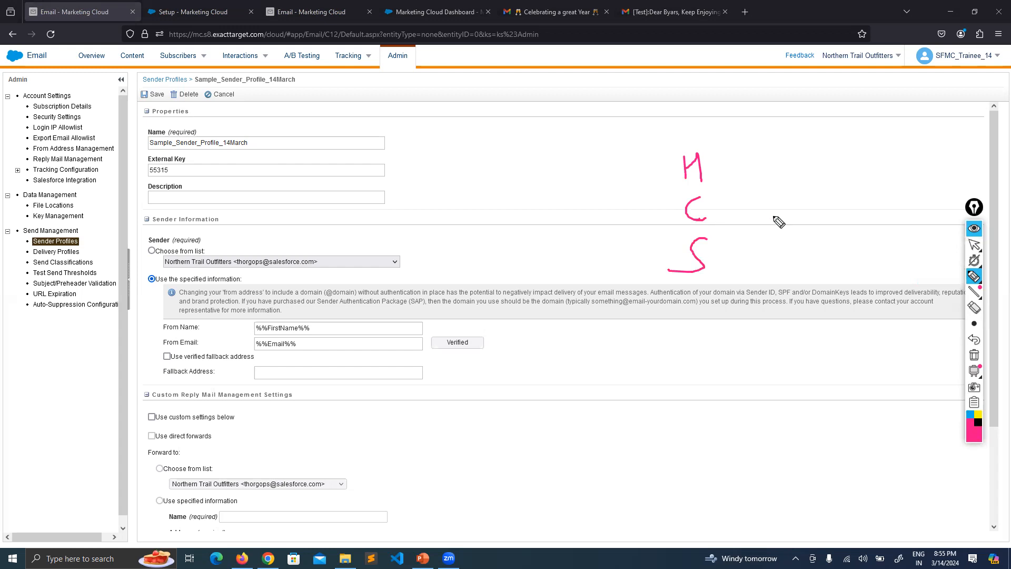
{"action": "left_click", "coordinate": [974, 246]}
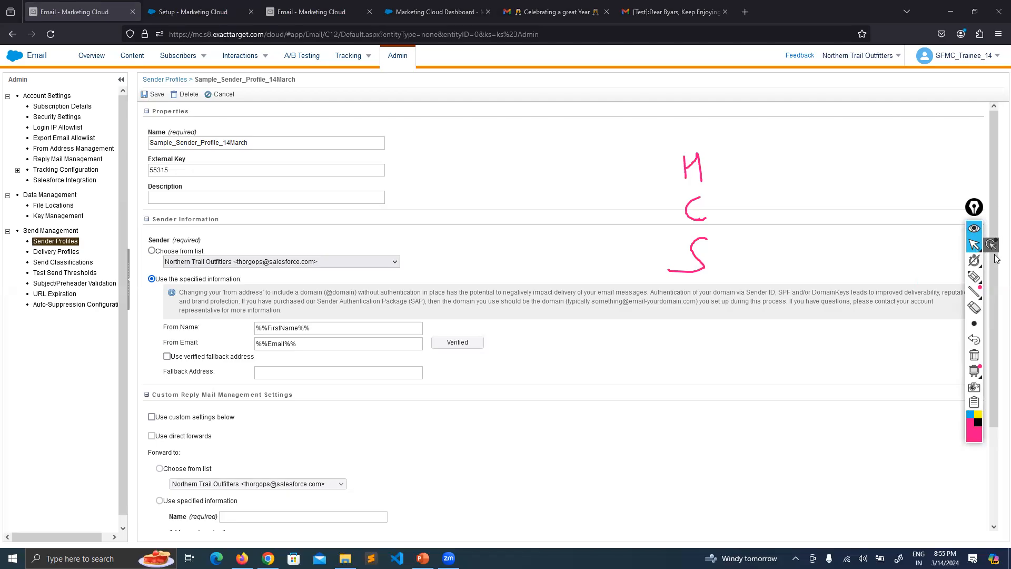
{"action": "left_click", "coordinate": [974, 277]}
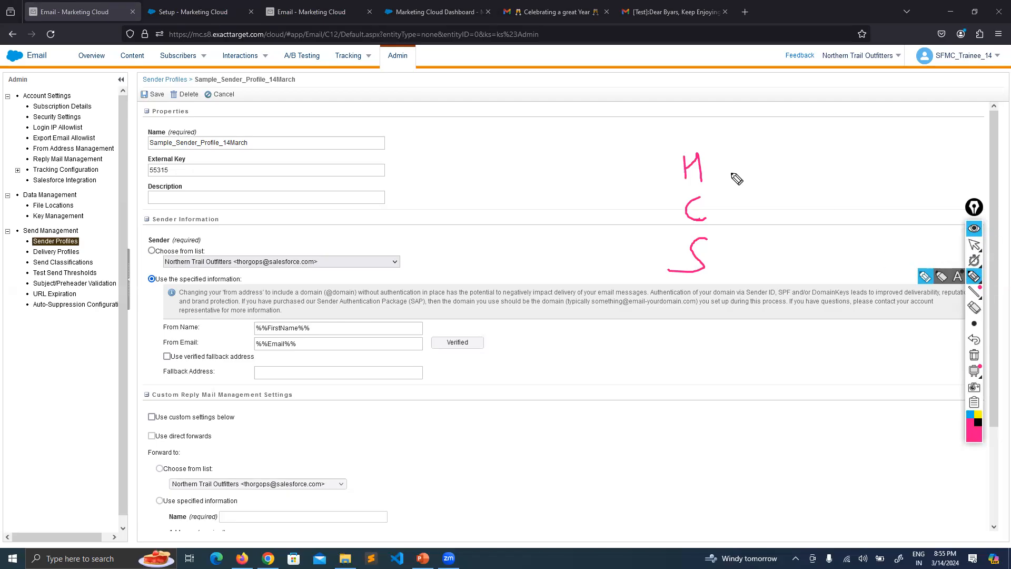
{"action": "mouse_move", "coordinate": [724, 169]}
{"action": "left_mouse_down"}
{"action": "mouse_move", "coordinate": [770, 162]}
{"action": "mouse_move", "coordinate": [763, 178]}
{"action": "left_mouse_up"}
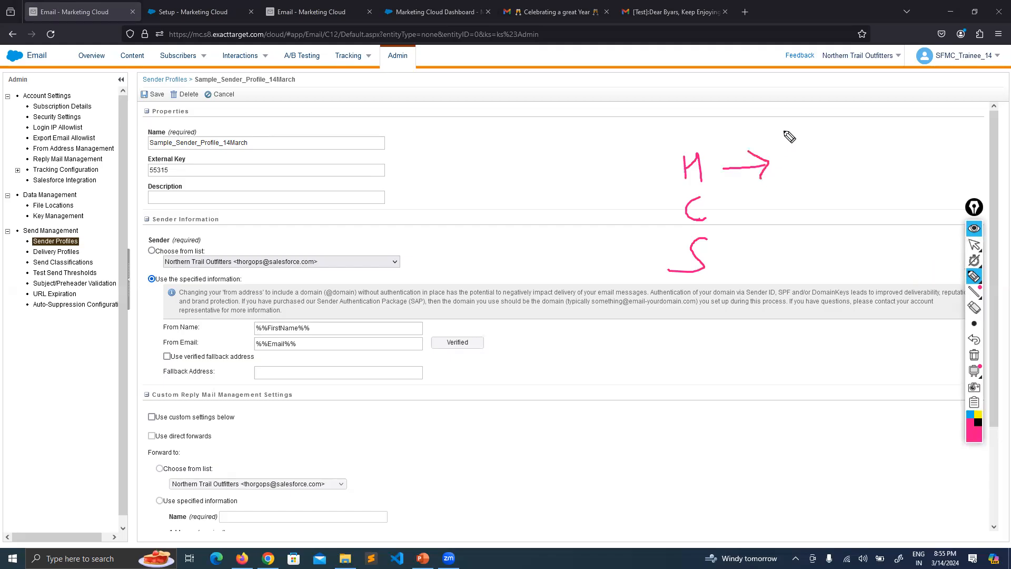
{"action": "mouse_move", "coordinate": [783, 131]}
{"action": "left_mouse_down"}
{"action": "mouse_move", "coordinate": [785, 149]}
{"action": "mouse_move", "coordinate": [805, 149]}
{"action": "mouse_move", "coordinate": [842, 130]}
{"action": "mouse_move", "coordinate": [879, 133]}
{"action": "mouse_move", "coordinate": [893, 117]}
{"action": "left_mouse_up"}
{"action": "mouse_move", "coordinate": [740, 211]}
{"action": "left_mouse_down"}
{"action": "mouse_move", "coordinate": [837, 214]}
{"action": "mouse_move", "coordinate": [879, 199]}
{"action": "mouse_move", "coordinate": [894, 209]}
{"action": "left_mouse_up"}
{"action": "mouse_move", "coordinate": [894, 181]}
{"action": "left_mouse_down"}
{"action": "mouse_move", "coordinate": [897, 209]}
{"action": "mouse_move", "coordinate": [914, 196]}
{"action": "left_mouse_up"}
{"action": "mouse_move", "coordinate": [738, 259]}
{"action": "left_mouse_down"}
{"action": "mouse_move", "coordinate": [813, 254]}
{"action": "mouse_move", "coordinate": [802, 270]}
{"action": "mouse_move", "coordinate": [850, 271]}
{"action": "mouse_move", "coordinate": [880, 254]}
{"action": "mouse_move", "coordinate": [918, 263]}
{"action": "mouse_move", "coordinate": [928, 247]}
{"action": "left_mouse_up"}
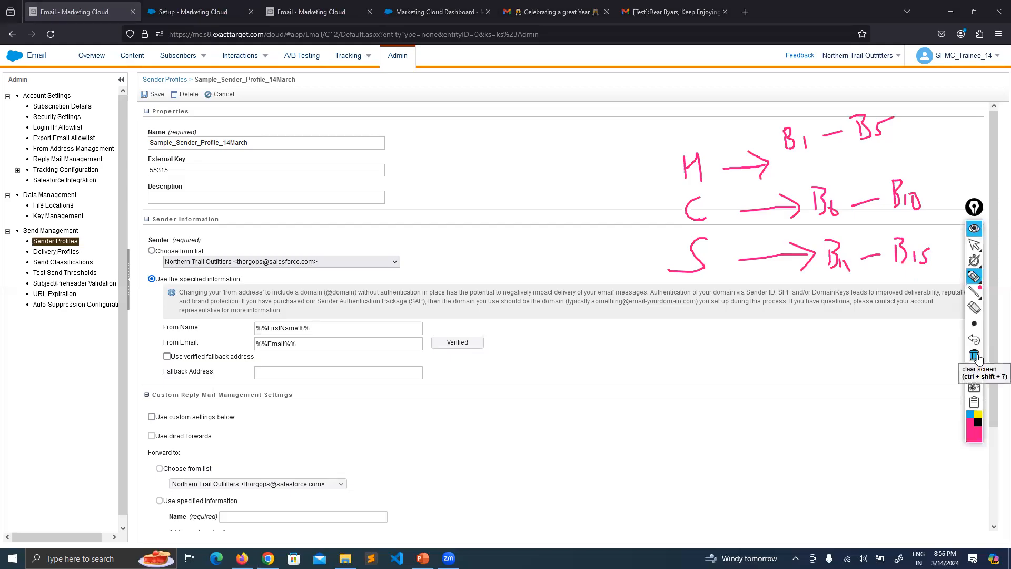
{"action": "left_click", "coordinate": [974, 244]}
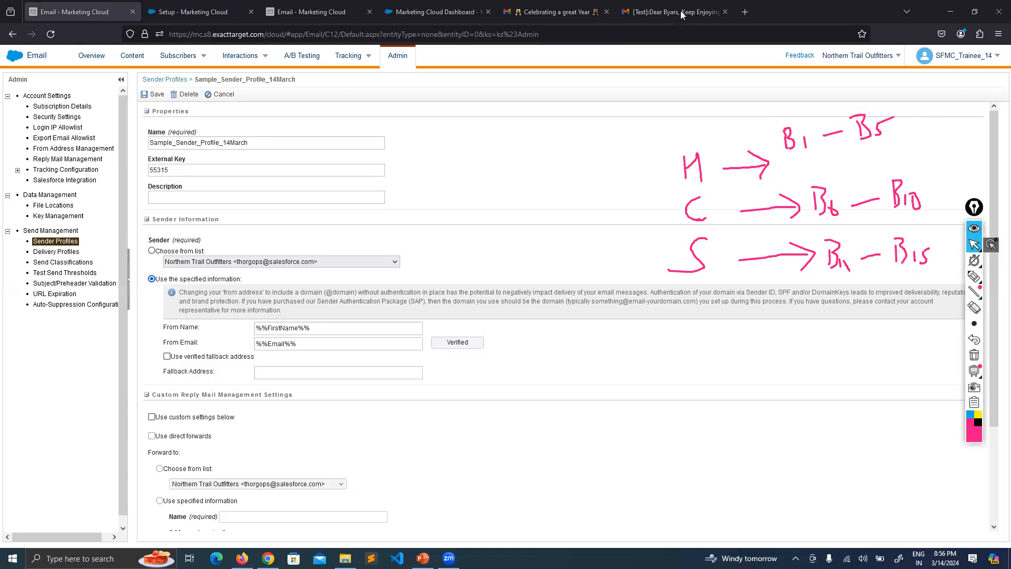
Open the received [Test] Keep Enjoying Netflix!! email and highlight its sender name and address.
{"action": "left_click", "coordinate": [662, 12]}
{"action": "left_click_drag", "start_coordinate": [191, 148], "coordinate": [273, 171]}
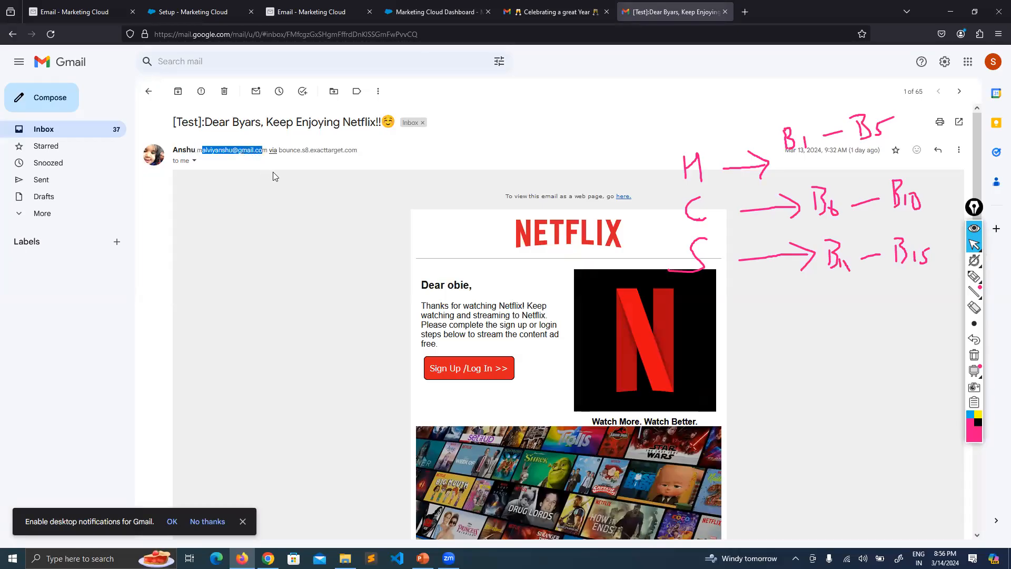
{"action": "left_click", "coordinate": [279, 175]}
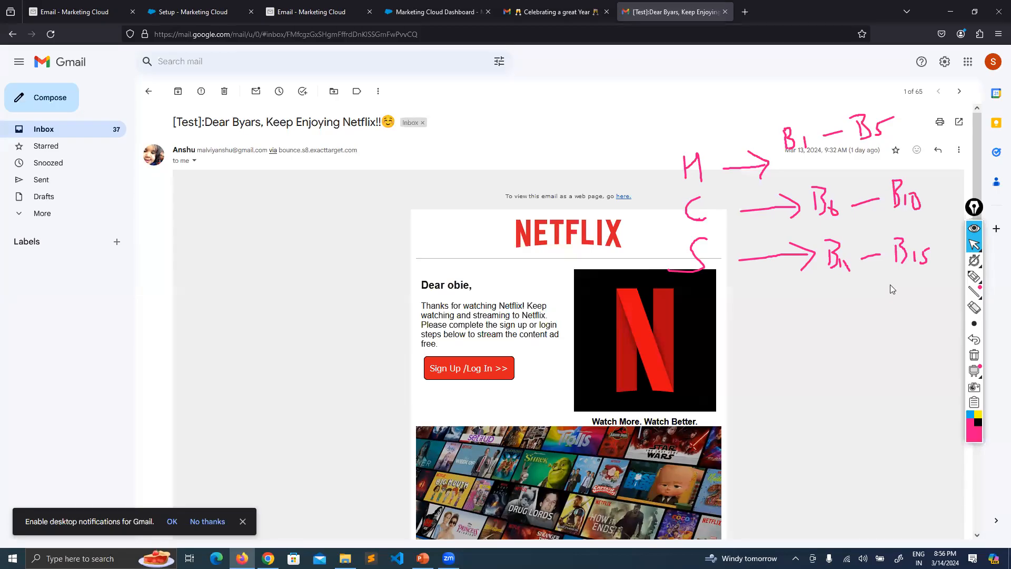
Highlight the test email's sender address, then return to the Sample_Sender_Profile_14March editor.
{"action": "left_click_drag", "start_coordinate": [196, 150], "coordinate": [270, 151]}
{"action": "left_click", "coordinate": [280, 243]}
{"action": "left_click", "coordinate": [79, 11]}
{"action": "mouse_move", "coordinate": [261, 64]}
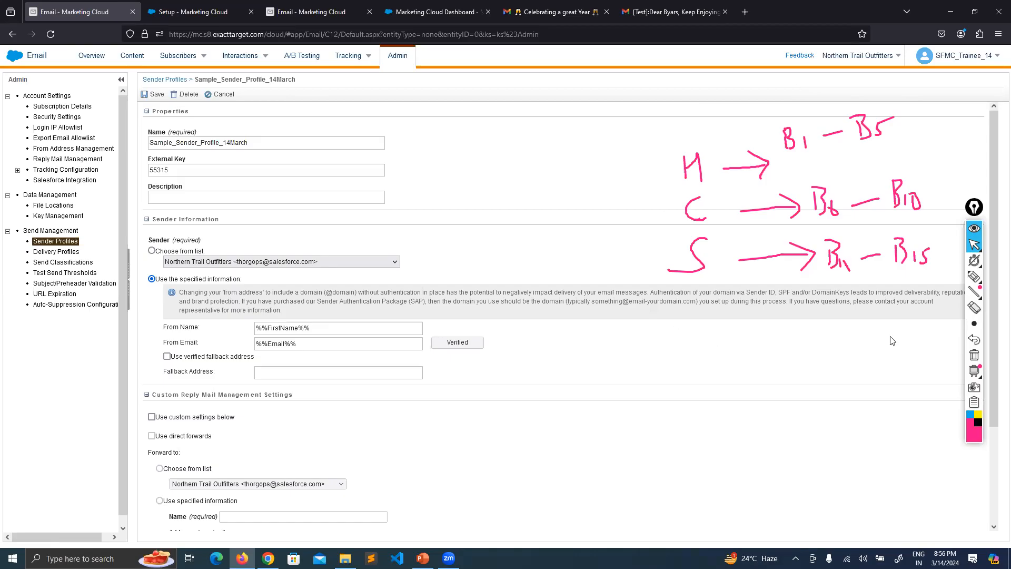
{"action": "left_click", "coordinate": [974, 356]}
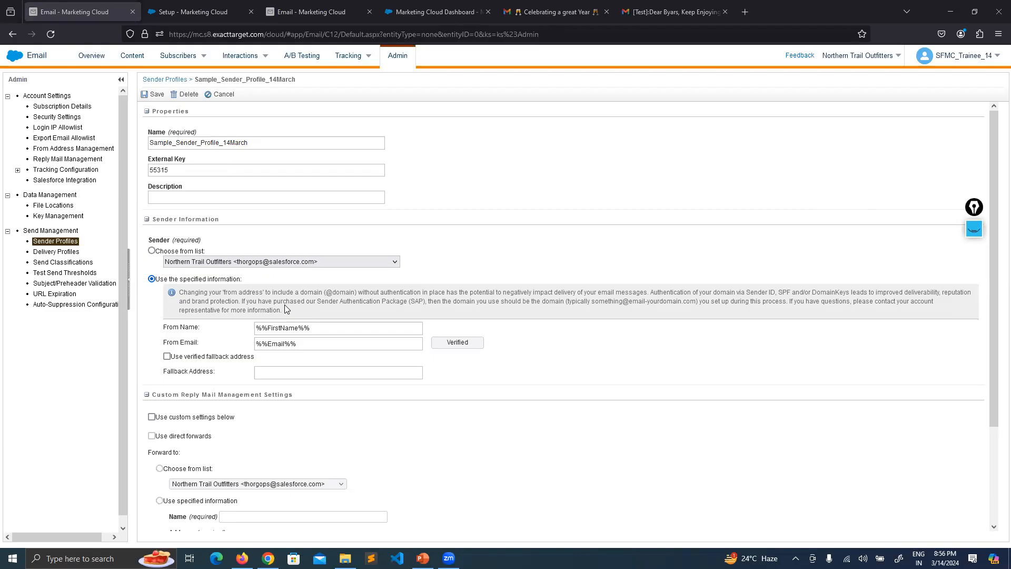
{"action": "left_click_drag", "start_coordinate": [195, 327], "coordinate": [165, 328]}
{"action": "left_click", "coordinate": [196, 340]}
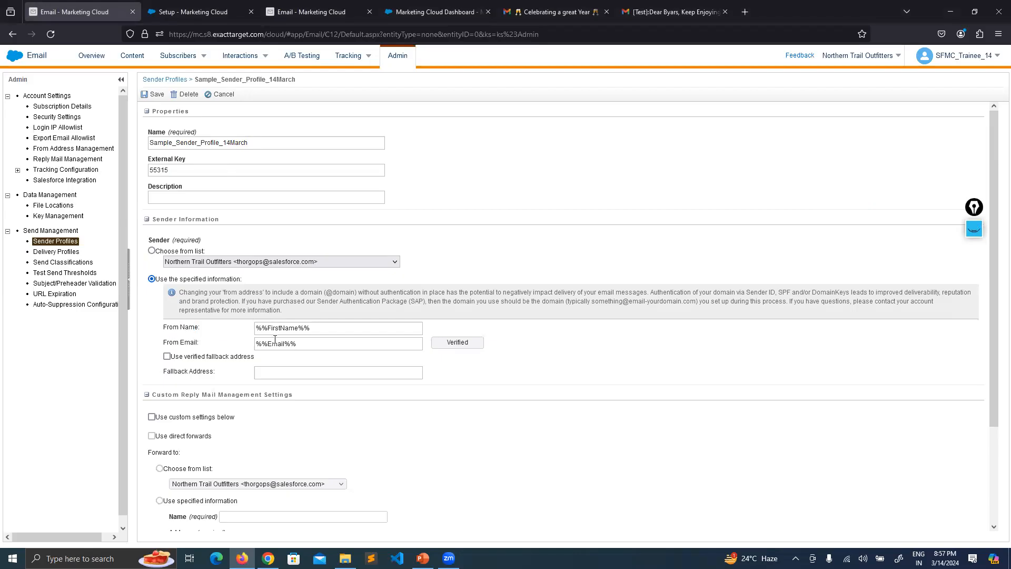
{"action": "left_click_drag", "start_coordinate": [330, 329], "coordinate": [254, 326]}
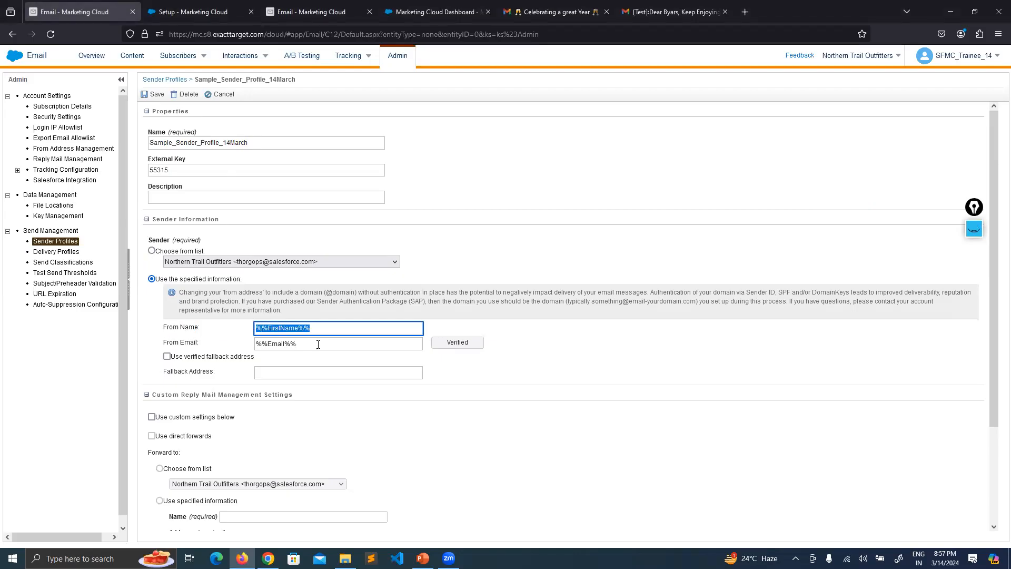
{"action": "left_click", "coordinate": [509, 376]}
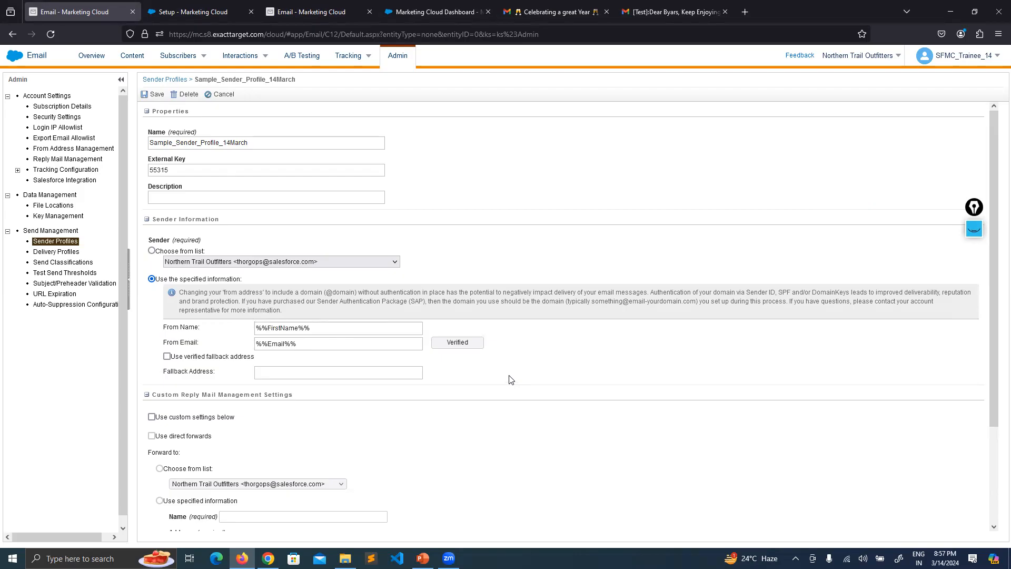
{"action": "left_click", "coordinate": [671, 12]}
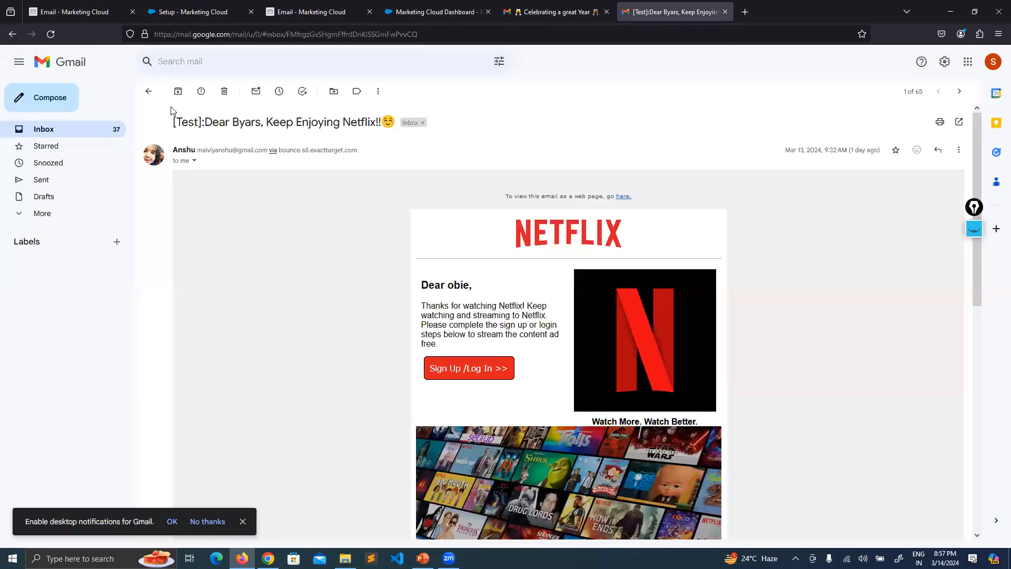
{"action": "left_click_drag", "start_coordinate": [195, 149], "coordinate": [258, 151]}
{"action": "left_click", "coordinate": [255, 175]}
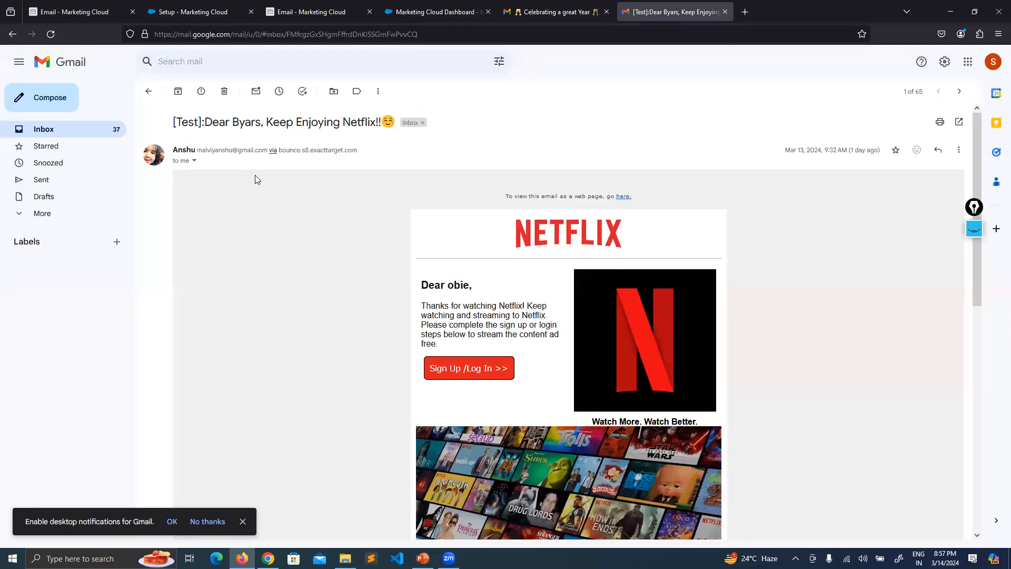
{"action": "left_click", "coordinate": [77, 5]}
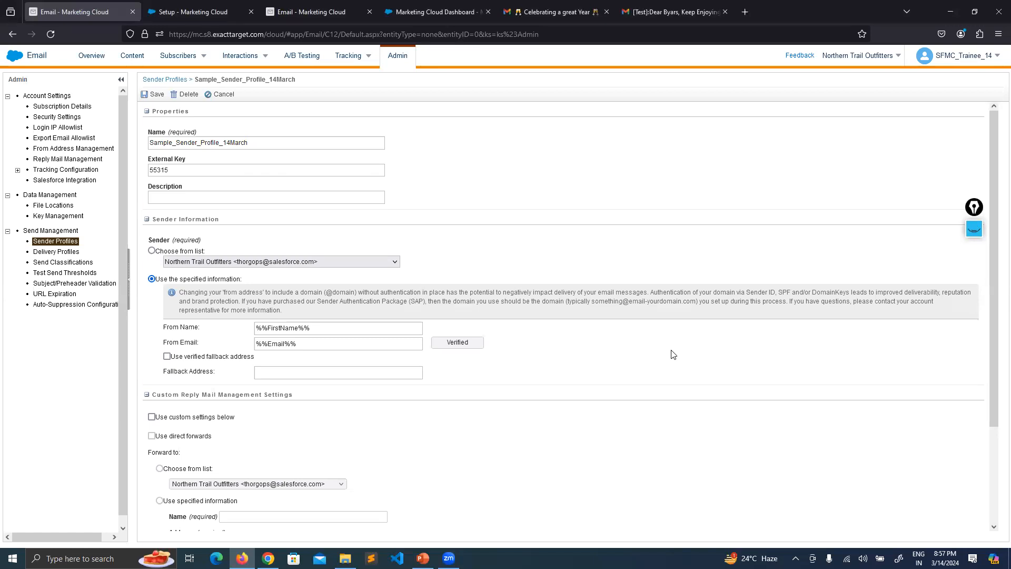
On Send Email, switch the Sender Profile from Default to another saved profile and highlight its From Email.
{"action": "left_click", "coordinate": [287, 12]}
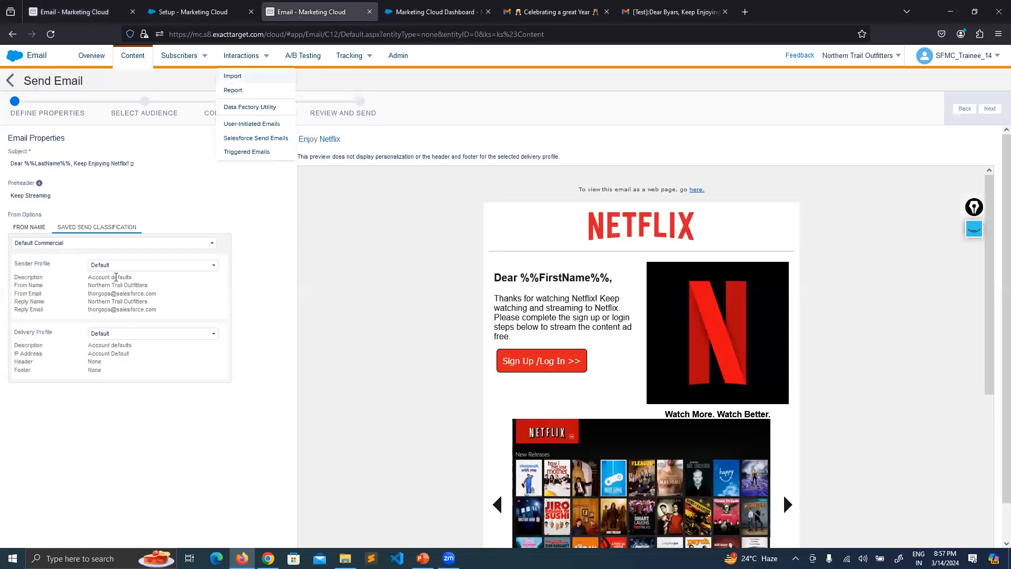
{"action": "left_click", "coordinate": [116, 266]}
{"action": "left_click", "coordinate": [129, 316]}
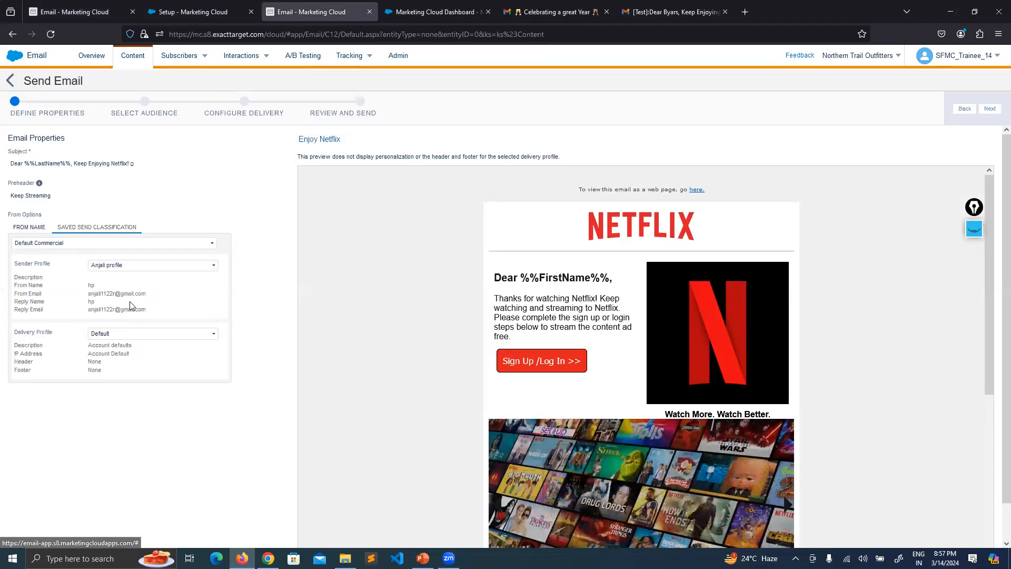
{"action": "left_click_drag", "start_coordinate": [140, 293], "coordinate": [85, 299]}
{"action": "left_click", "coordinate": [80, 305]}
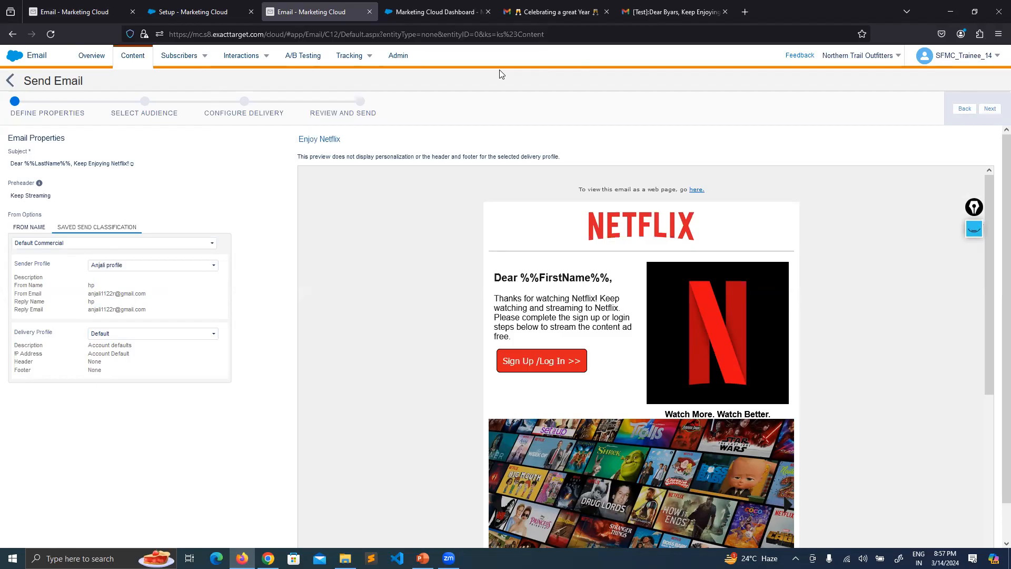
Back in the sender profile editor, highlight the %%FirstName%% and %%Email%% values.
{"action": "left_click", "coordinate": [79, 12]}
{"action": "left_click_drag", "start_coordinate": [316, 328], "coordinate": [239, 323]}
{"action": "left_click_drag", "start_coordinate": [309, 343], "coordinate": [255, 345]}
{"action": "left_click", "coordinate": [636, 383]}
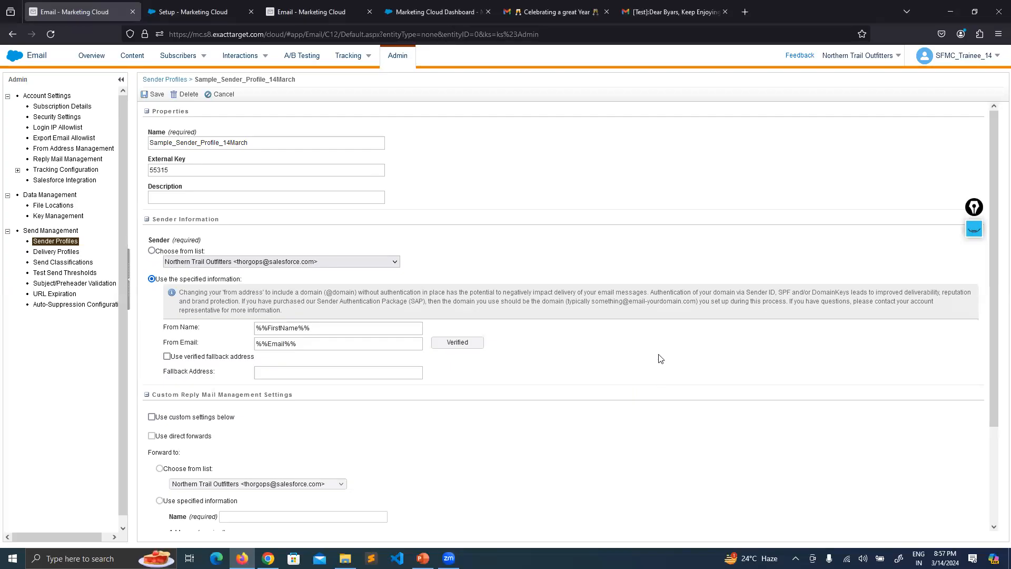
Duplicate the Marketing Cloud dashboard tab.
{"action": "left_click", "coordinate": [427, 10]}
{"action": "right_click", "coordinate": [415, 8]}
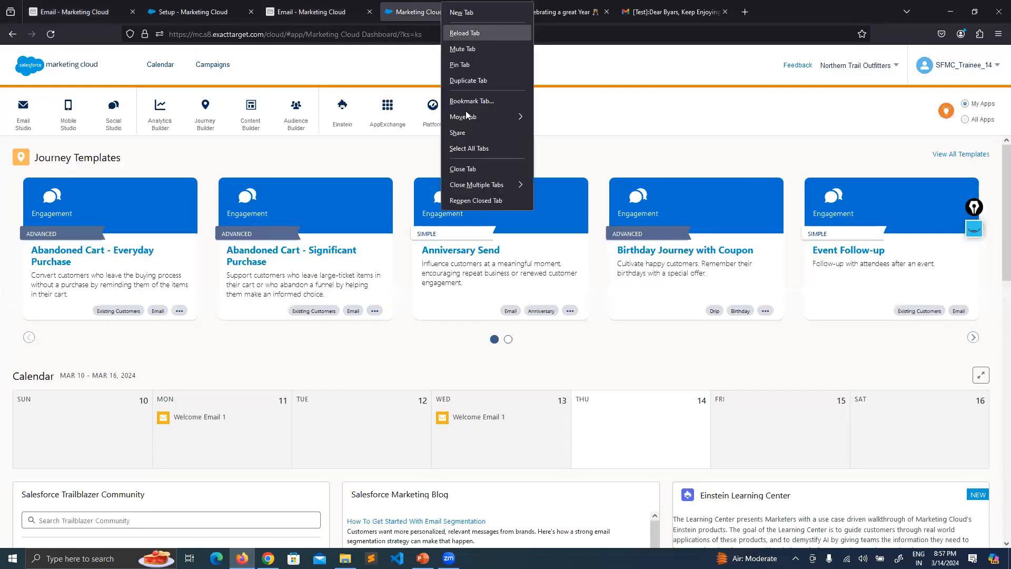
{"action": "left_click", "coordinate": [452, 87]}
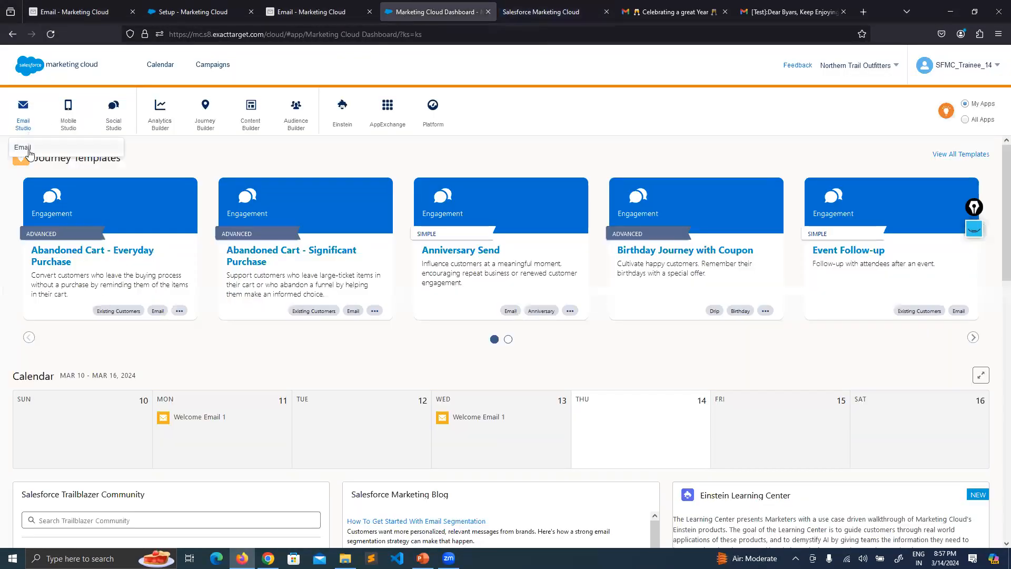
Open Email Studio's Subscribers > Data Extensions list.
{"action": "left_click", "coordinate": [29, 119]}
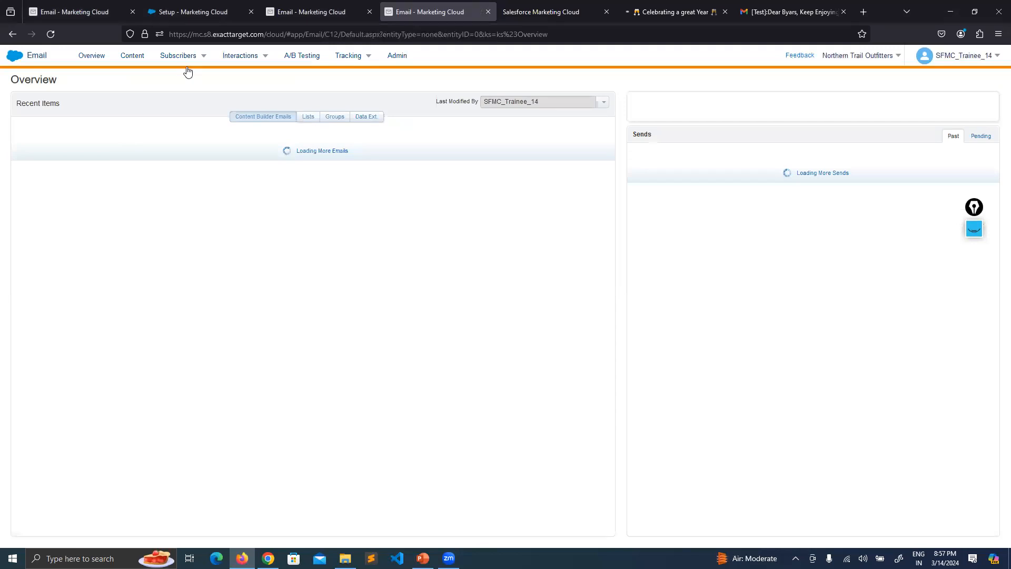
{"action": "mouse_move", "coordinate": [188, 68]}
{"action": "left_click", "coordinate": [179, 149]}
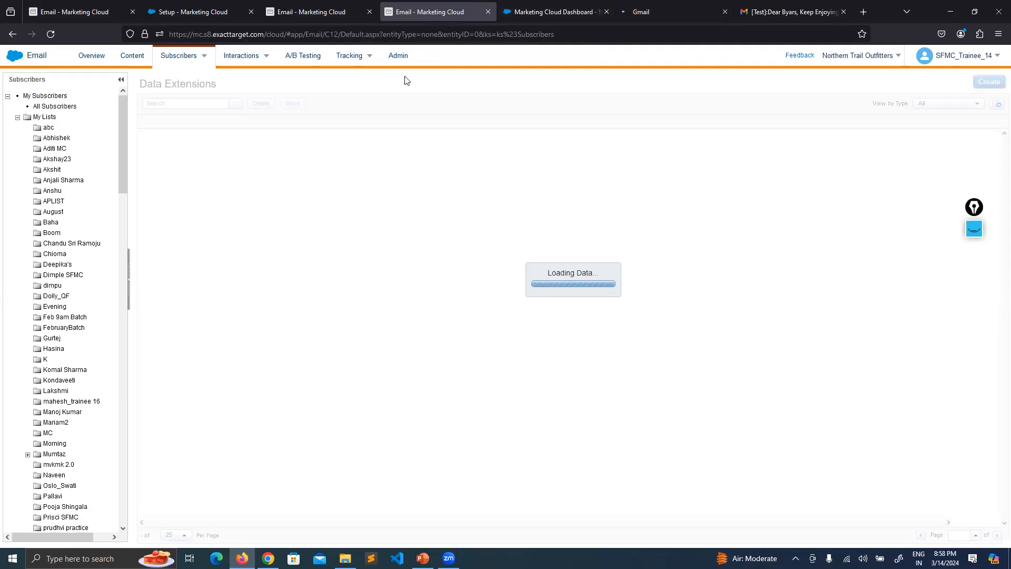
Open the DE_29Feb_NTOSubscribers data extension in FeburaryBatch and view its 49 records.
{"action": "scroll", "coordinate": [72, 166], "scroll_direction": "down", "scroll_amount": 20}
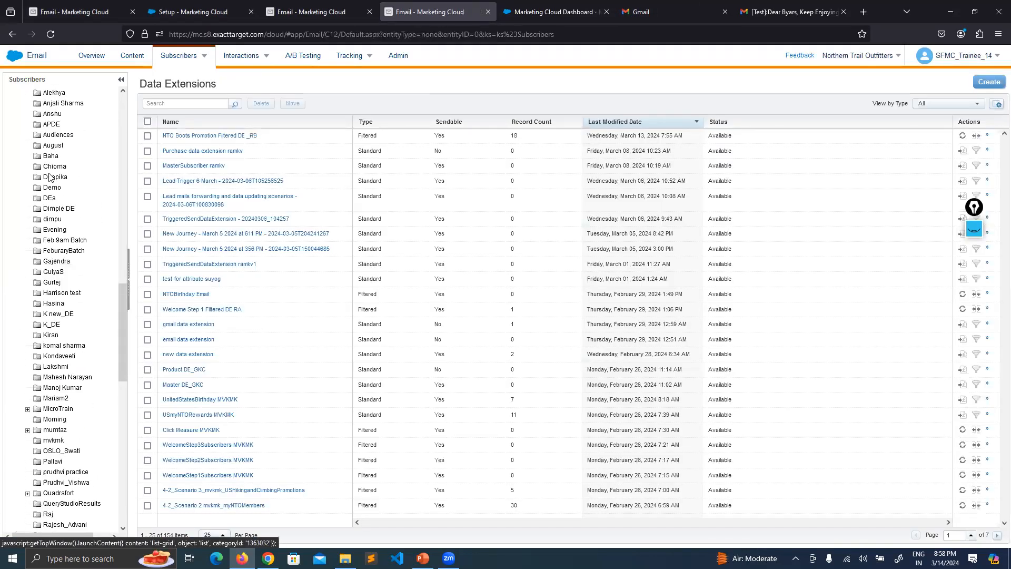
{"action": "left_click", "coordinate": [64, 250]}
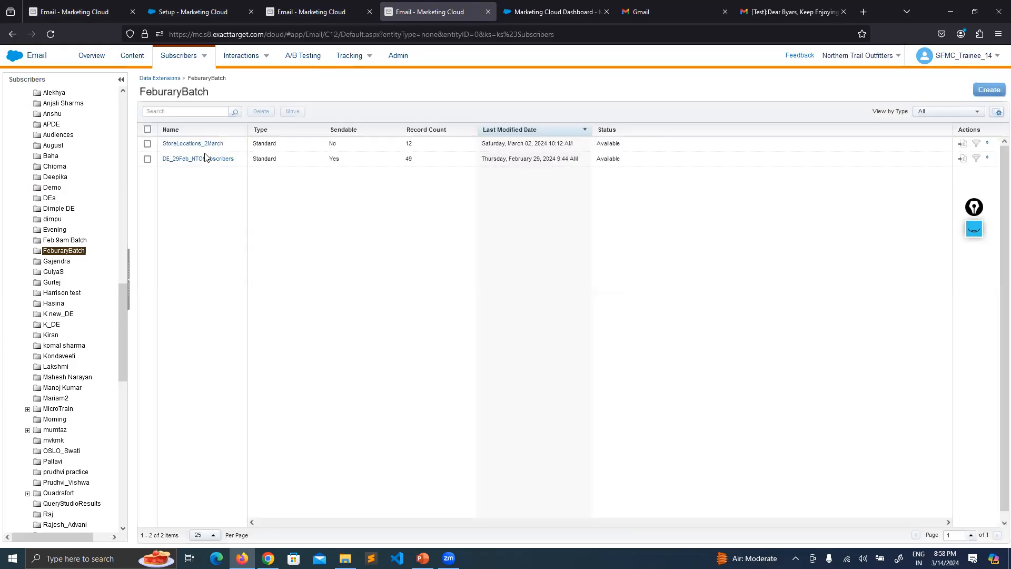
{"action": "left_click", "coordinate": [193, 160]}
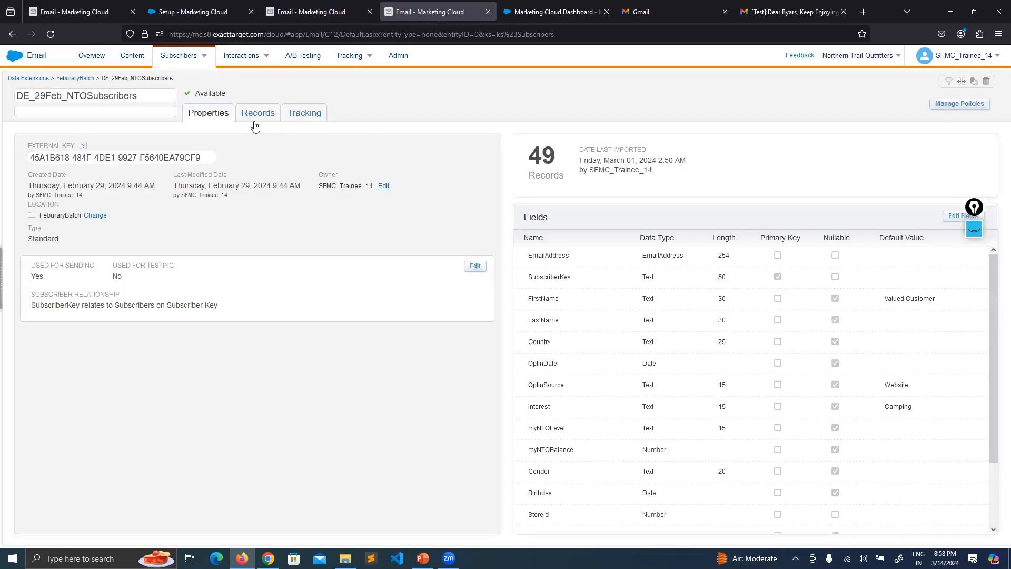
{"action": "left_click", "coordinate": [256, 119]}
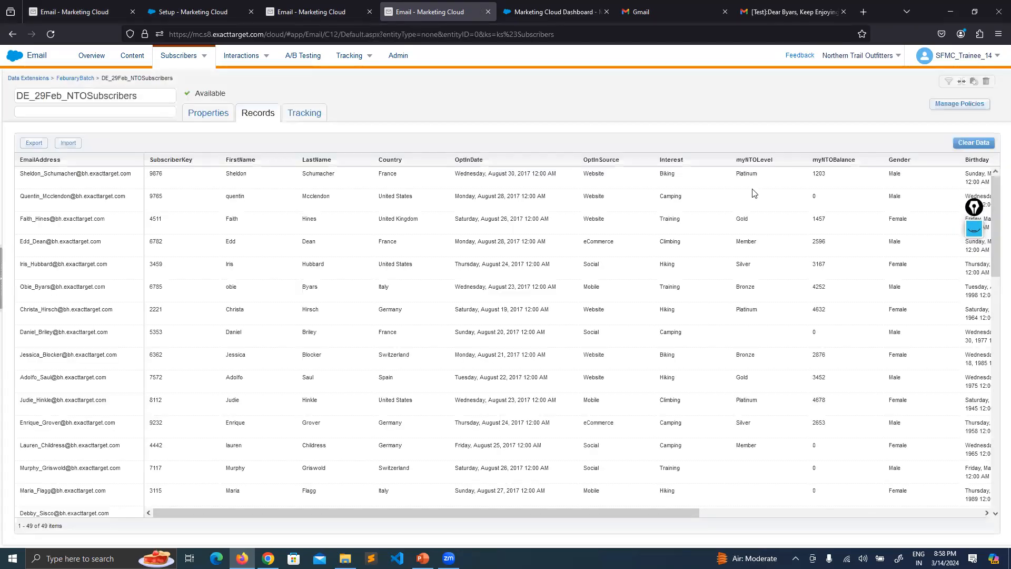
Mark up the subscriber records on screen, then return to the sender profile editor.
{"action": "left_click", "coordinate": [974, 227]}
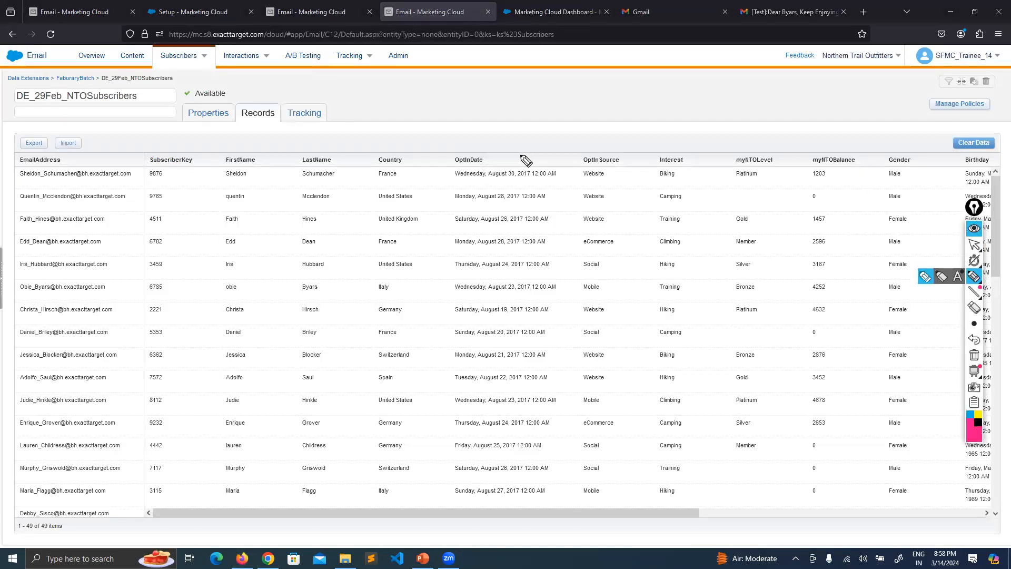
{"action": "mouse_move", "coordinate": [528, 160]}
{"action": "left_mouse_down"}
{"action": "mouse_move", "coordinate": [562, 179]}
{"action": "mouse_move", "coordinate": [568, 160]}
{"action": "mouse_move", "coordinate": [580, 177]}
{"action": "left_mouse_up"}
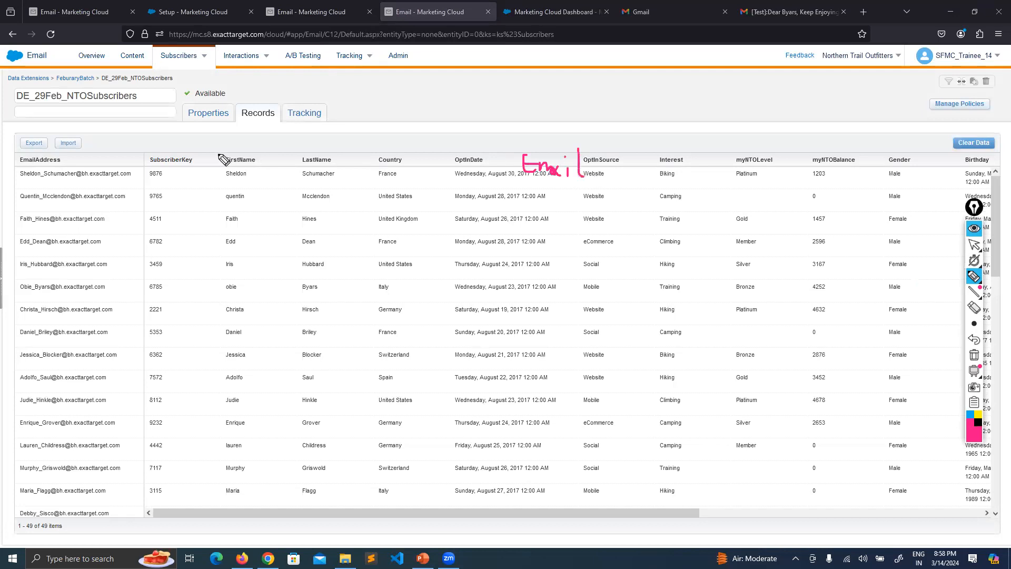
{"action": "left_click_drag", "start_coordinate": [226, 153], "coordinate": [270, 174]}
{"action": "left_click_drag", "start_coordinate": [262, 143], "coordinate": [217, 213]}
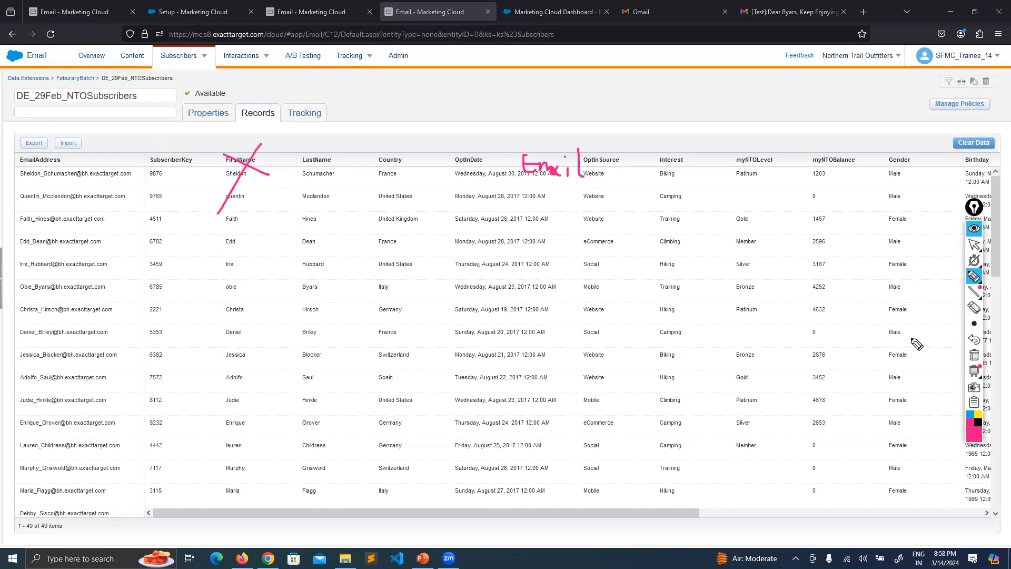
{"action": "left_click", "coordinate": [976, 357]}
{"action": "left_click", "coordinate": [974, 228]}
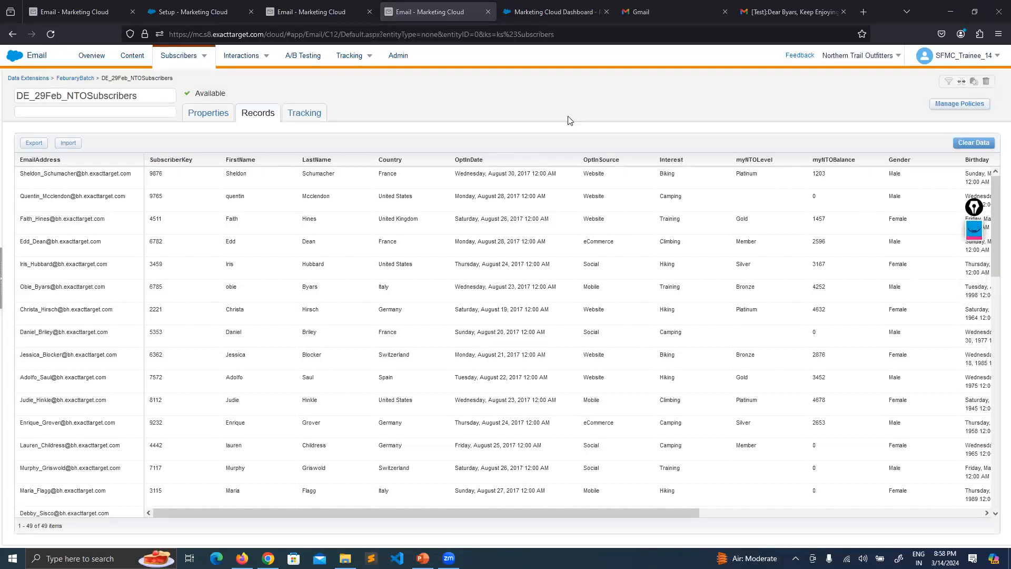
{"action": "left_click", "coordinate": [70, 8]}
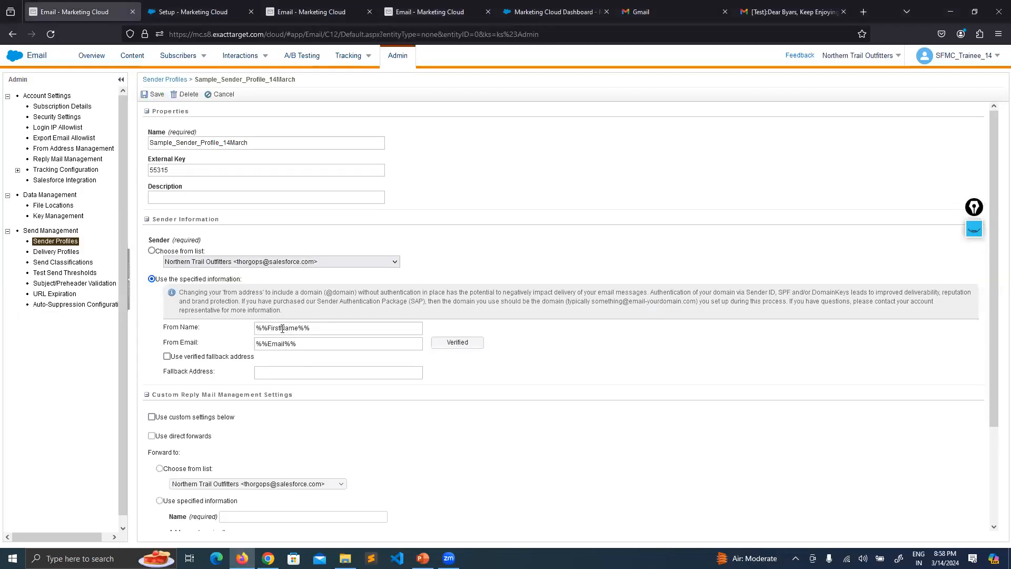
Change From Name to %%FirstNameSender%% and From Email to %%SenderEmail%%.
{"action": "left_click", "coordinate": [296, 329]}
{"action": "type", "text": "Sender"}
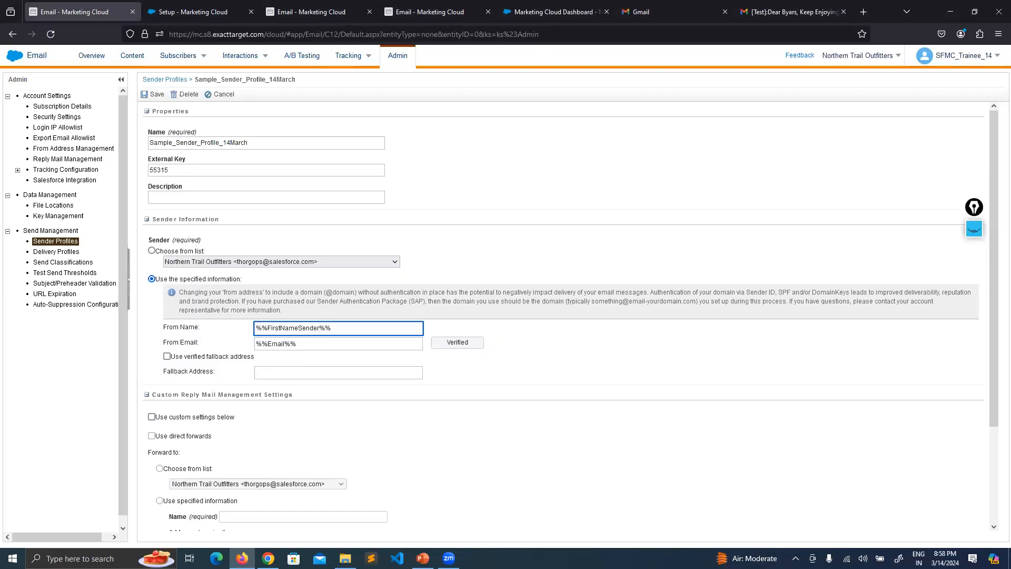
{"action": "left_click", "coordinate": [271, 344]}
{"action": "type", "text": "Sender"}
{"action": "left_click", "coordinate": [652, 356]}
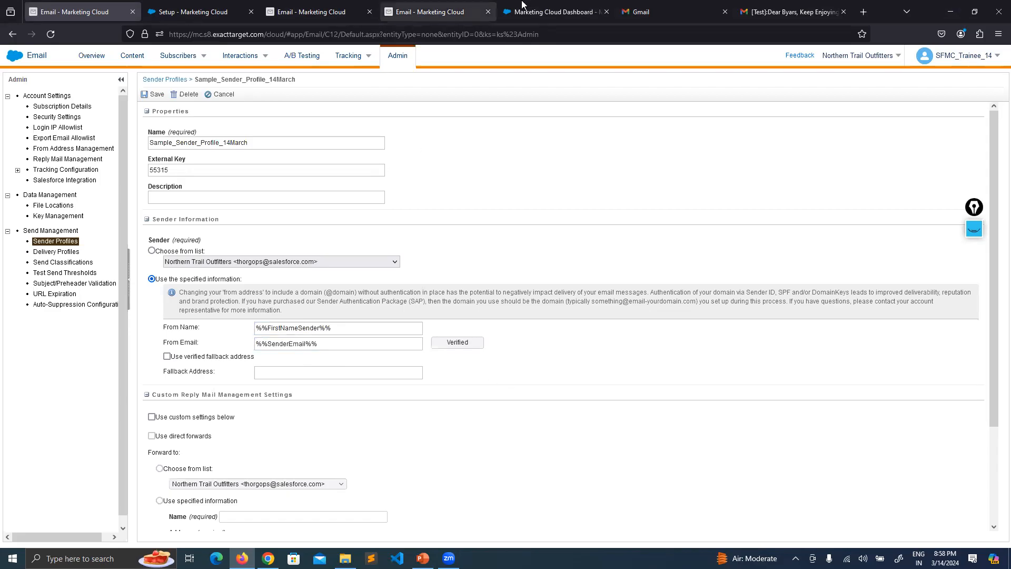
Flip through the records and sender profile tabs to the Marketing Cloud dashboard.
{"action": "left_click", "coordinate": [454, 4]}
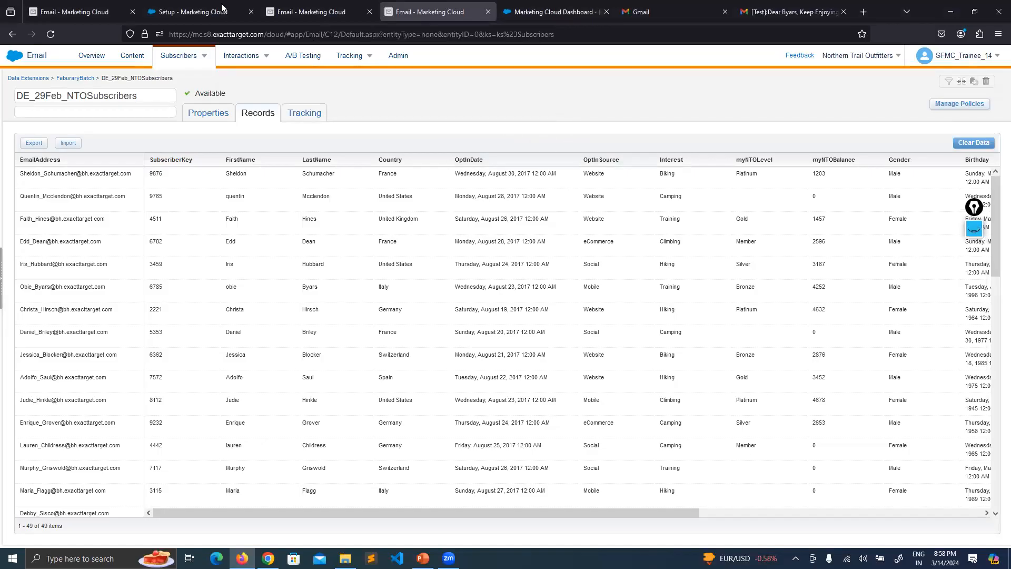
{"action": "left_click", "coordinate": [74, 11]}
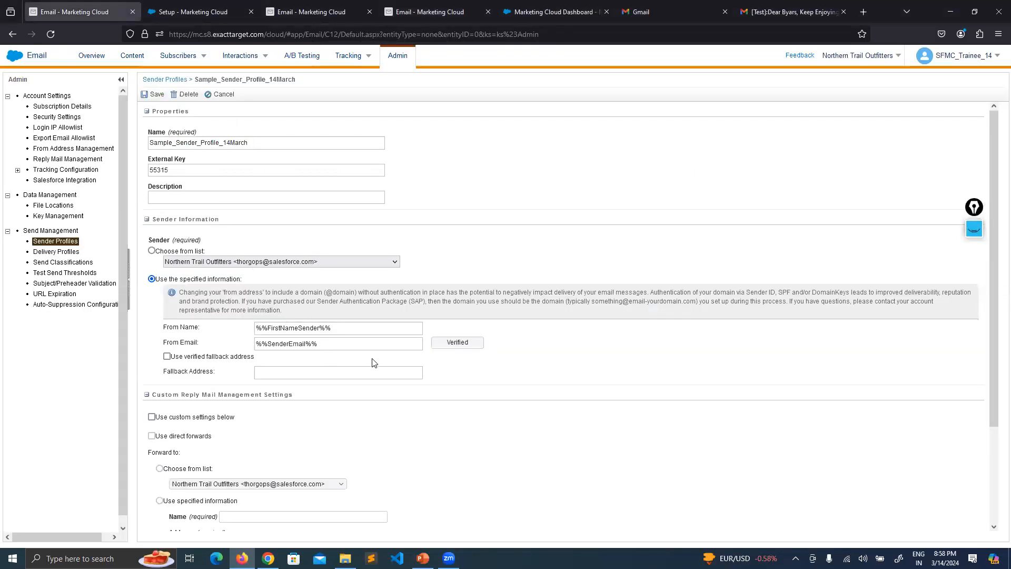
{"action": "left_click", "coordinate": [533, 11]}
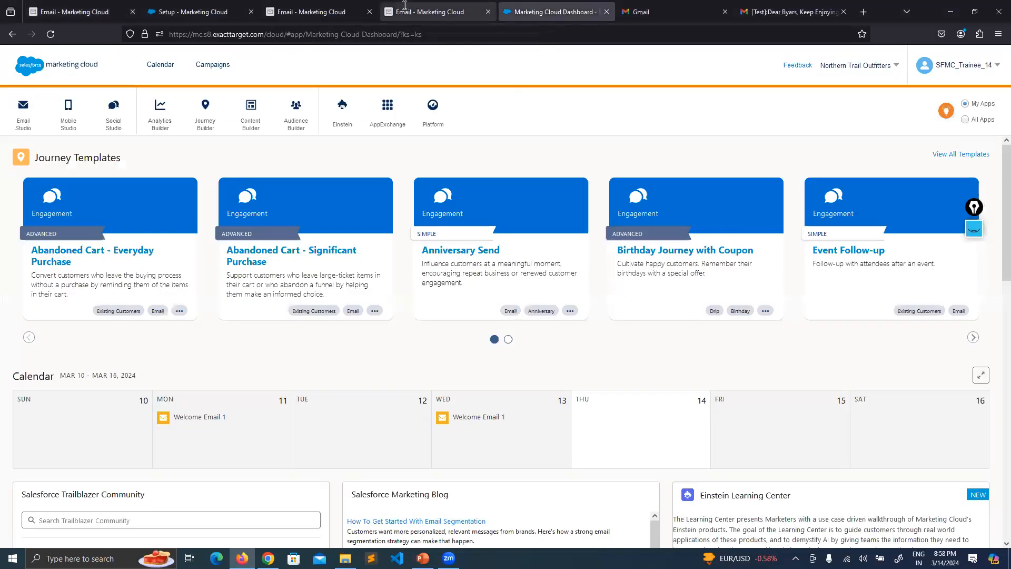
Review the records, sender profile and Send Email tabs, marking the Select Audience step.
{"action": "left_click", "coordinate": [420, 7]}
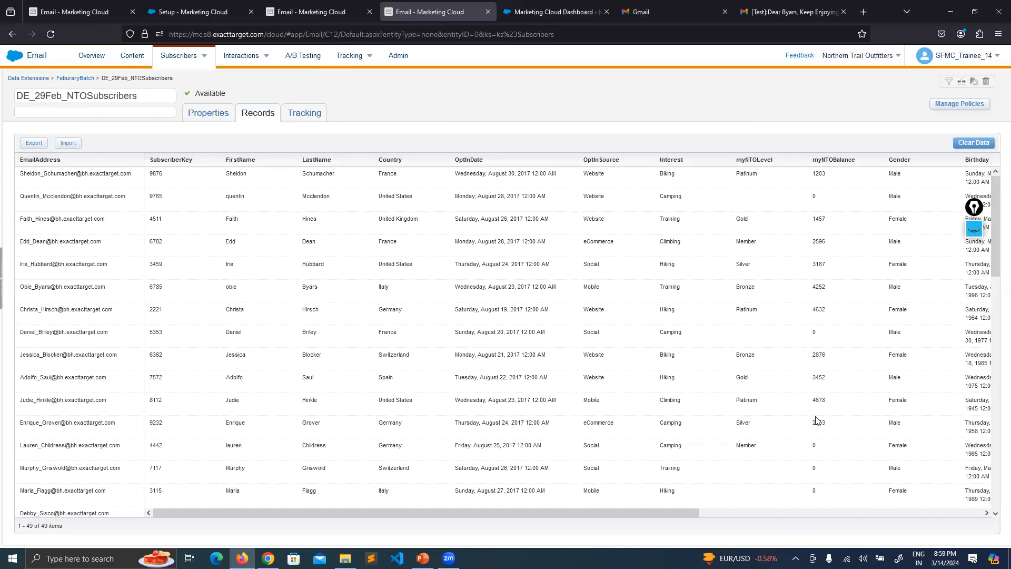
{"action": "left_click", "coordinate": [94, 6]}
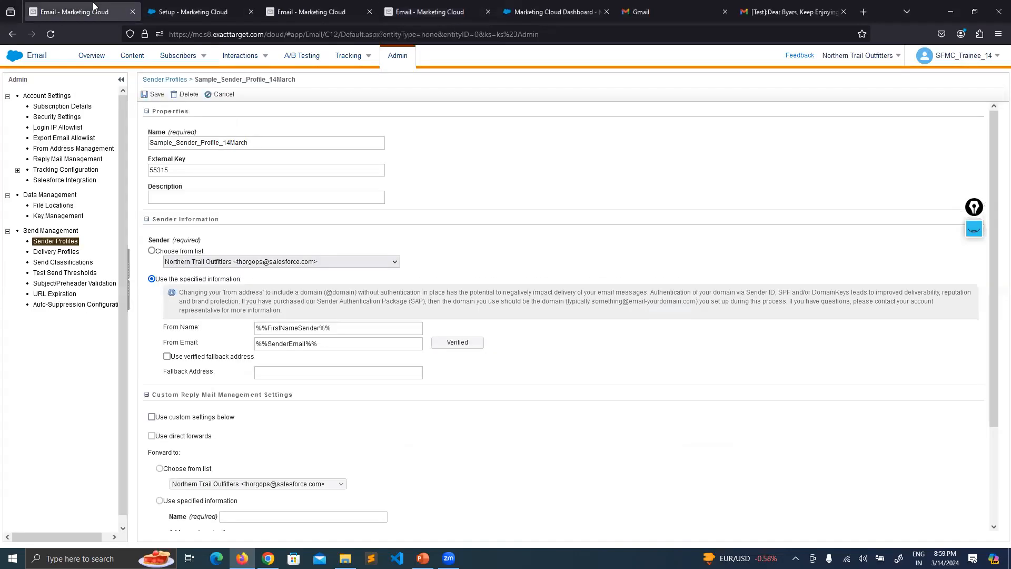
{"action": "left_click", "coordinate": [315, 11]}
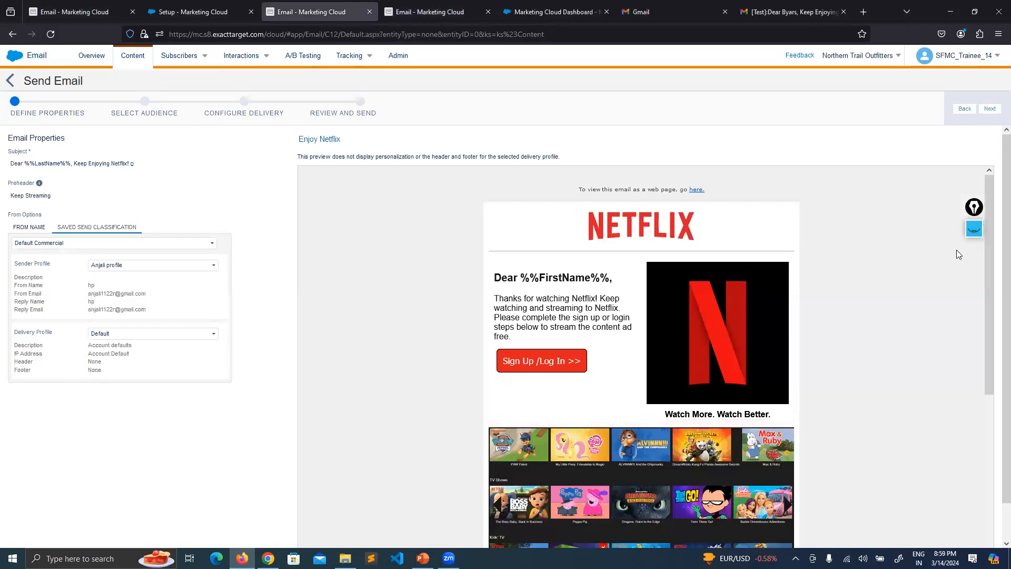
{"action": "left_click", "coordinate": [973, 228]}
{"action": "left_click", "coordinate": [974, 275]}
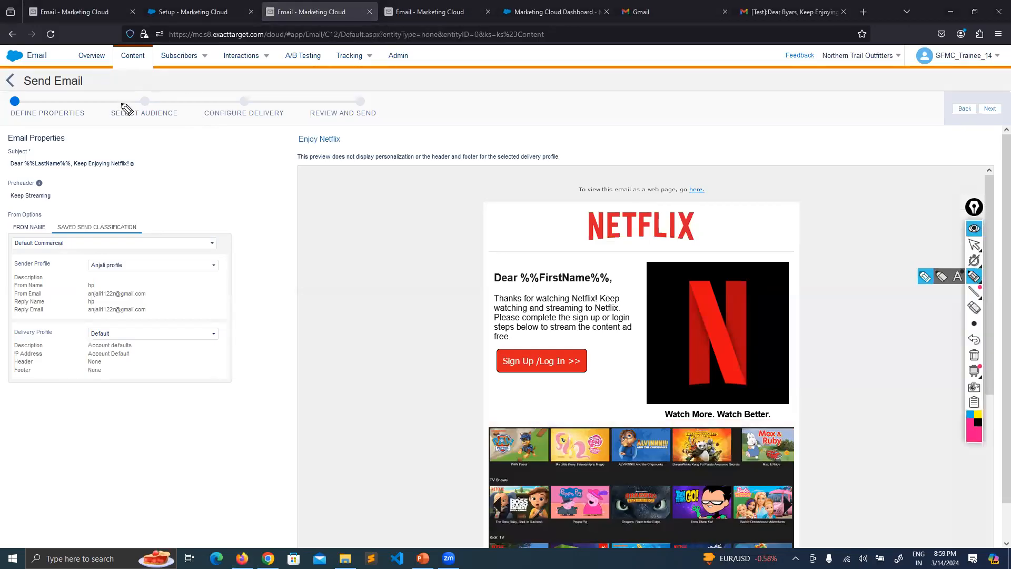
{"action": "left_click_drag", "start_coordinate": [125, 113], "coordinate": [131, 120]}
{"action": "left_click", "coordinate": [974, 354]}
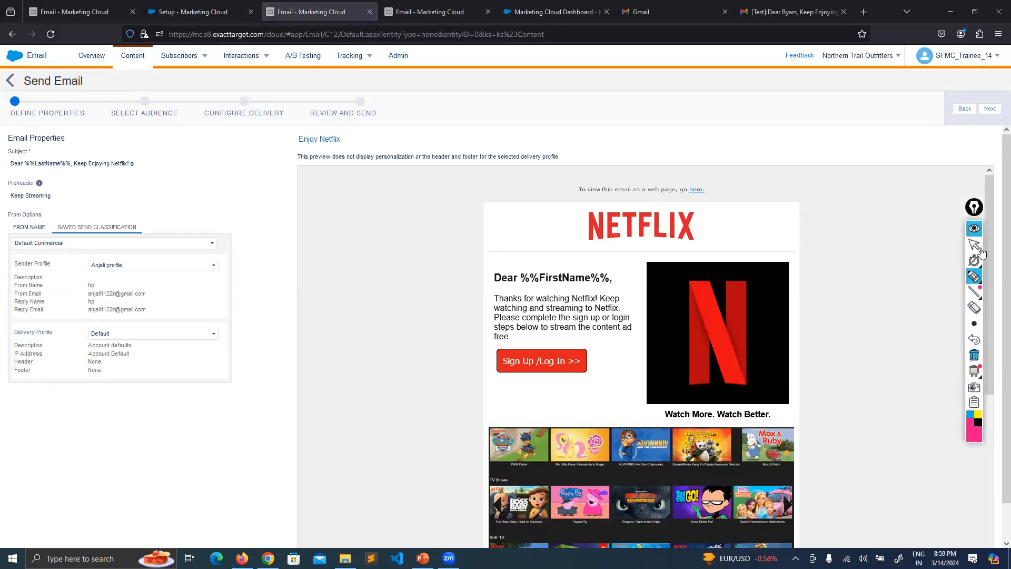
{"action": "left_click", "coordinate": [975, 231]}
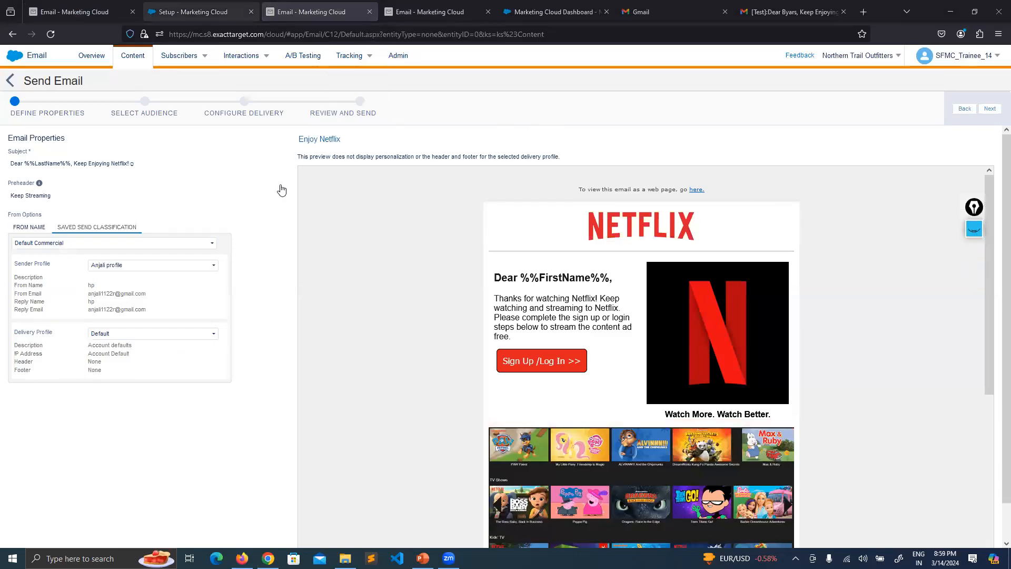
Revisit the subscriber records, then highlight the sender profile's From Name and From Email values.
{"action": "left_click", "coordinate": [406, 9]}
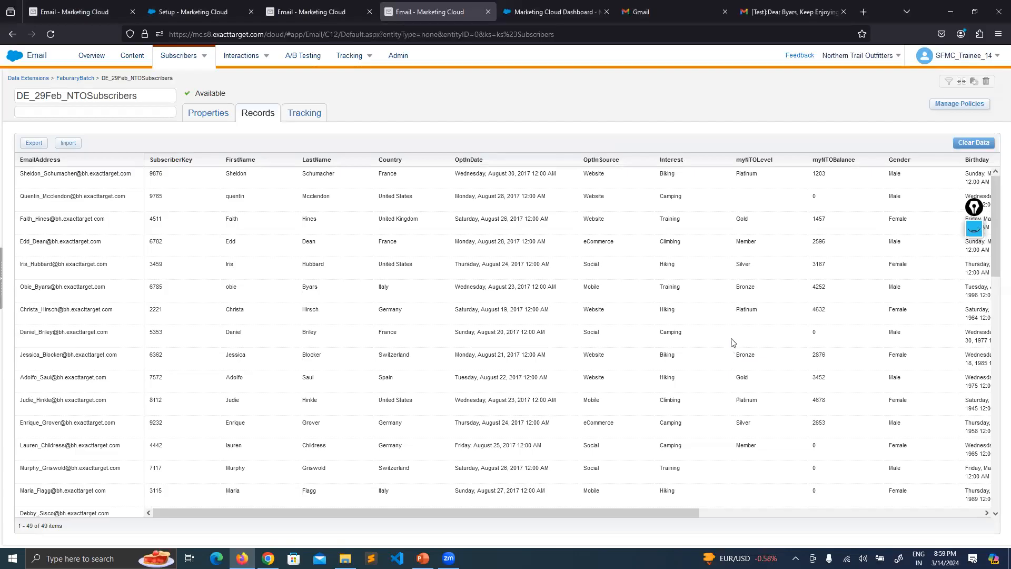
{"action": "key", "text": "ctrl+1"}
{"action": "left_click_drag", "start_coordinate": [350, 330], "coordinate": [253, 345]}
{"action": "left_click", "coordinate": [582, 384]}
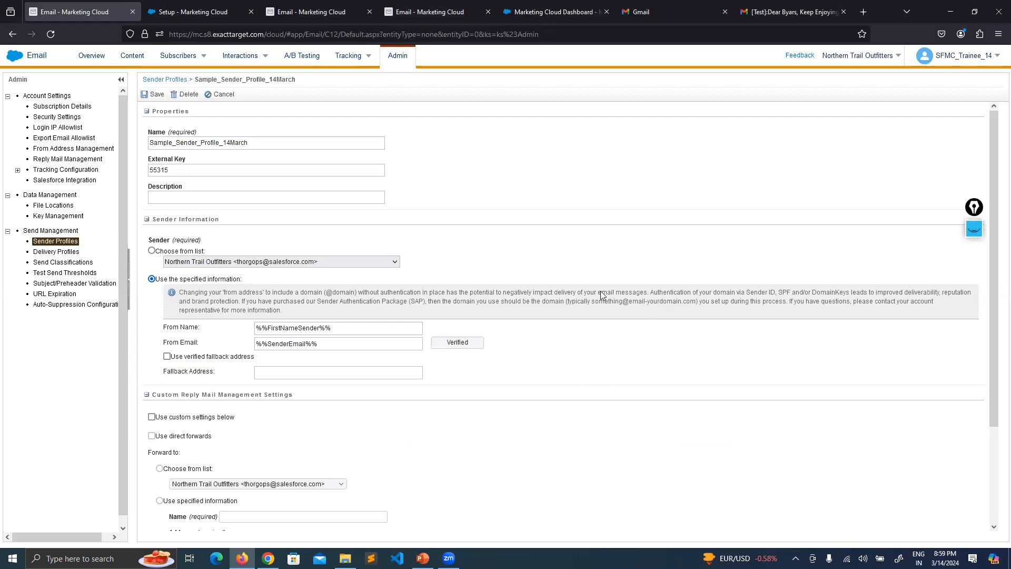
Highlight the test email's sender name and address in Gmail, then switch to PowerPoint.
{"action": "left_click", "coordinate": [793, 12]}
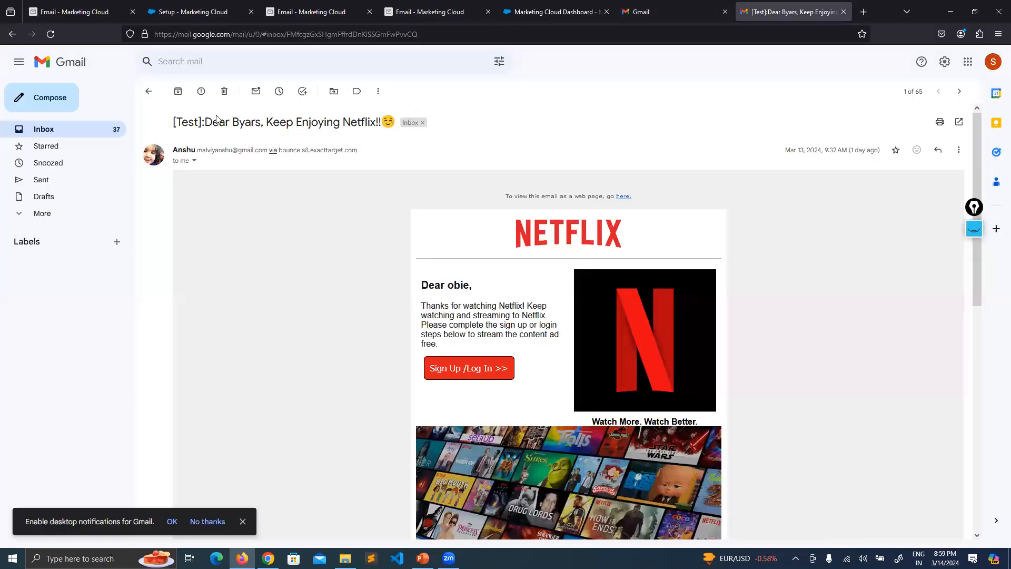
{"action": "double_click", "coordinate": [188, 150]}
{"action": "left_click_drag", "start_coordinate": [268, 150], "coordinate": [203, 151]}
{"action": "left_click", "coordinate": [256, 200]}
{"action": "key", "text": "alt+Tab"}
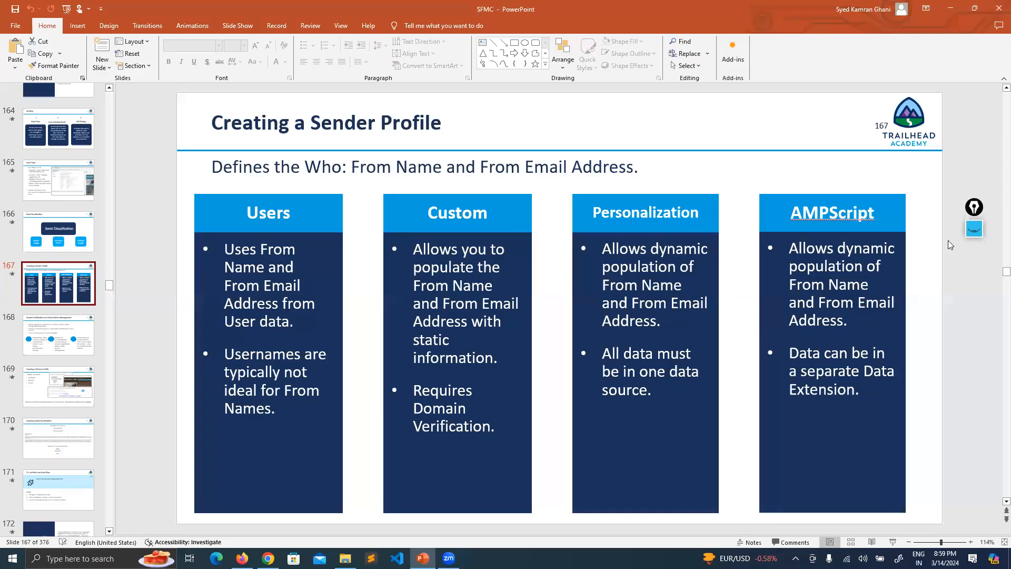
On slide 167, underline From Name and Address in the Personalization column and bracket its points.
{"action": "left_click", "coordinate": [974, 228]}
{"action": "left_click", "coordinate": [974, 276]}
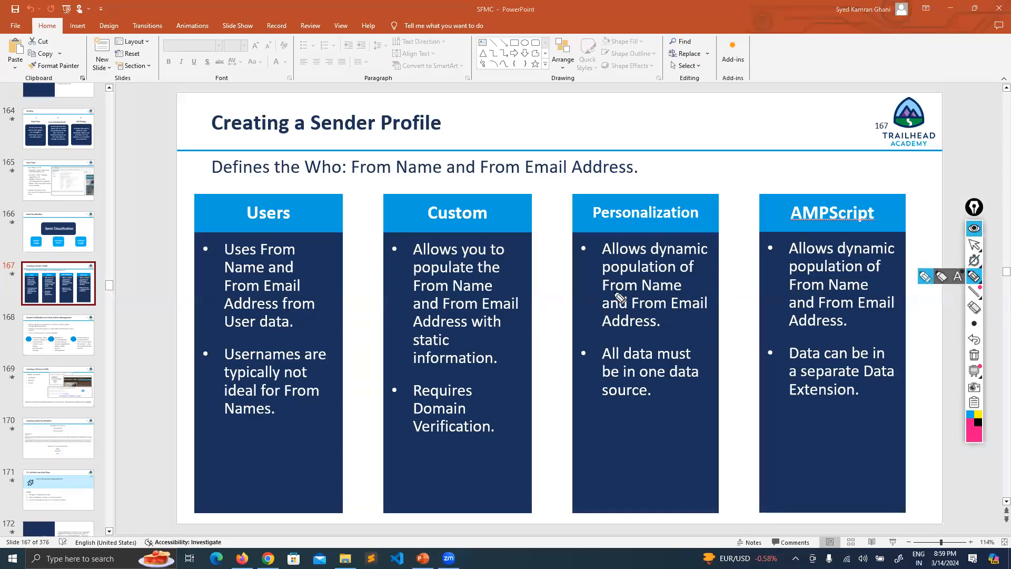
{"action": "left_click_drag", "start_coordinate": [603, 291], "coordinate": [681, 291]}
{"action": "left_click_drag", "start_coordinate": [604, 327], "coordinate": [653, 329]}
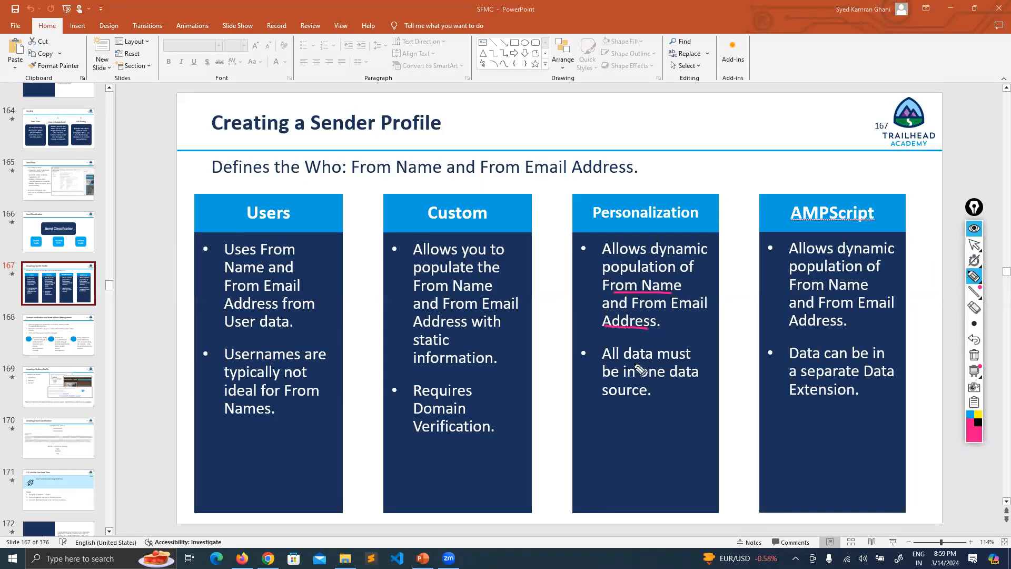
{"action": "left_click_drag", "start_coordinate": [596, 344], "coordinate": [588, 367]}
{"action": "mouse_move", "coordinate": [653, 387]}
{"action": "left_mouse_down"}
{"action": "mouse_move", "coordinate": [670, 396]}
{"action": "mouse_move", "coordinate": [635, 410]}
{"action": "left_mouse_up"}
Clear the slide's highlighter marks and return to the Netflix test email in Gmail.
{"action": "left_click", "coordinate": [974, 354]}
{"action": "left_click", "coordinate": [974, 244]}
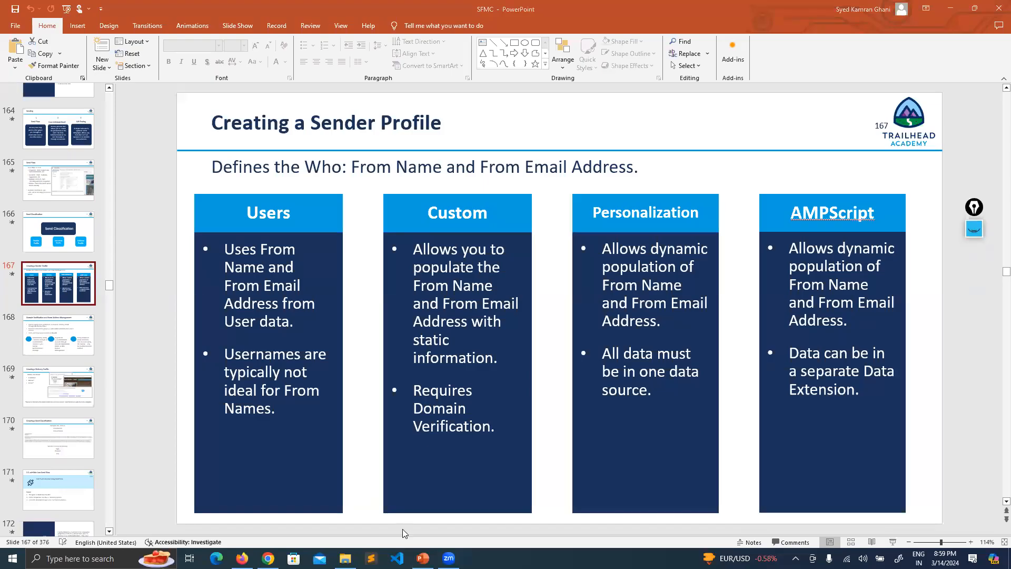
{"action": "left_click", "coordinate": [242, 558]}
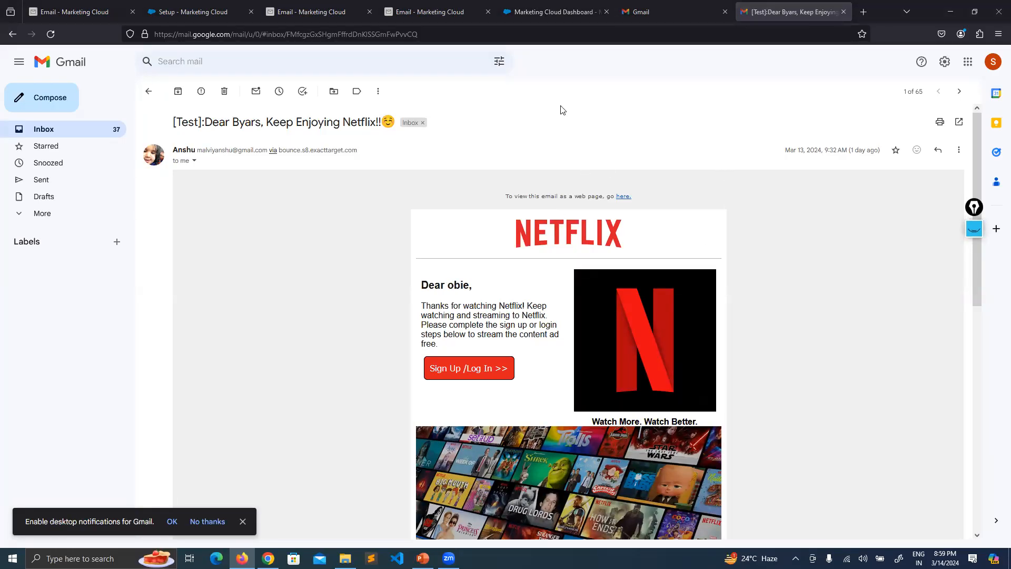
Close the subscriber records tab after passing through the sender profile and dashboard tabs.
{"action": "left_click", "coordinate": [74, 12]}
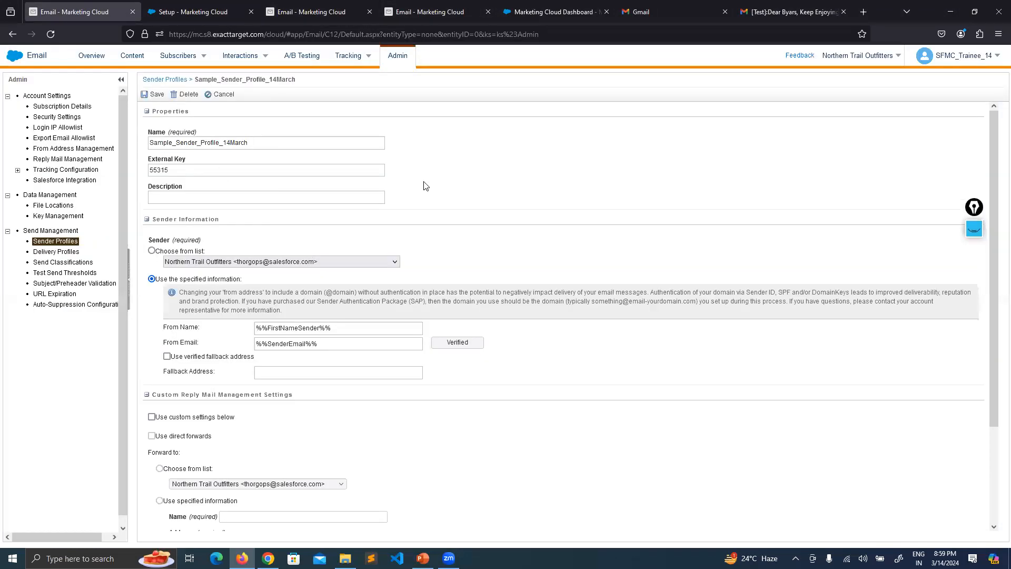
{"action": "left_click", "coordinate": [545, 6]}
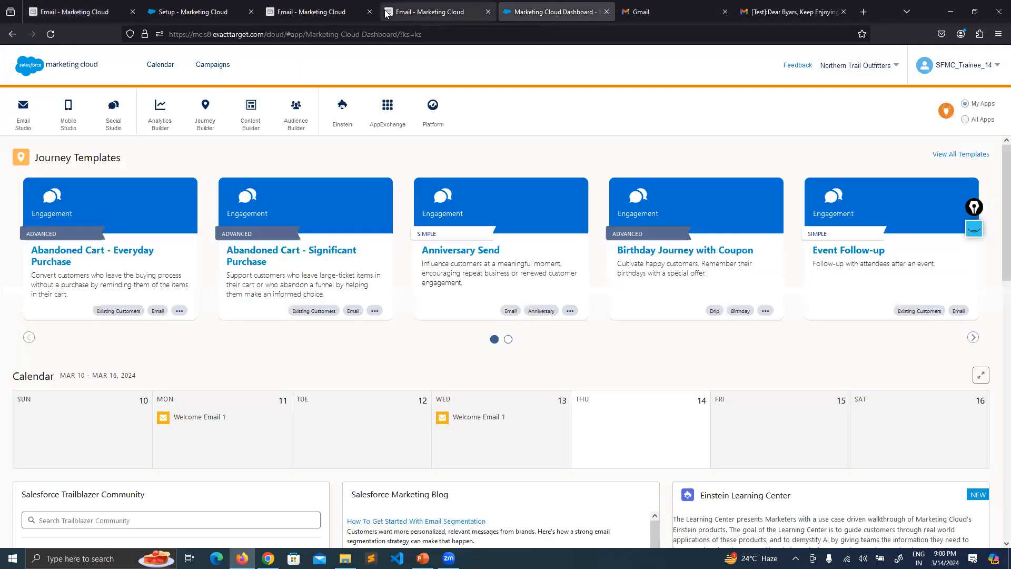
{"action": "left_click", "coordinate": [437, 5]}
{"action": "left_click", "coordinate": [487, 12]}
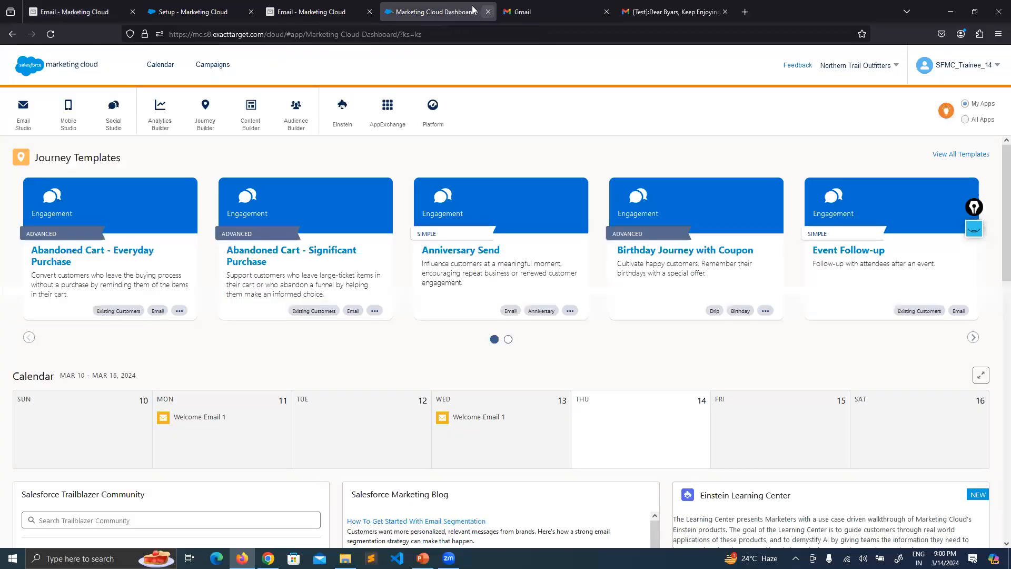
Glance at Send Email and the Sender Profiles list, then point out the verified fallback address option.
{"action": "left_click", "coordinate": [316, 11]}
{"action": "left_click", "coordinate": [218, 7]}
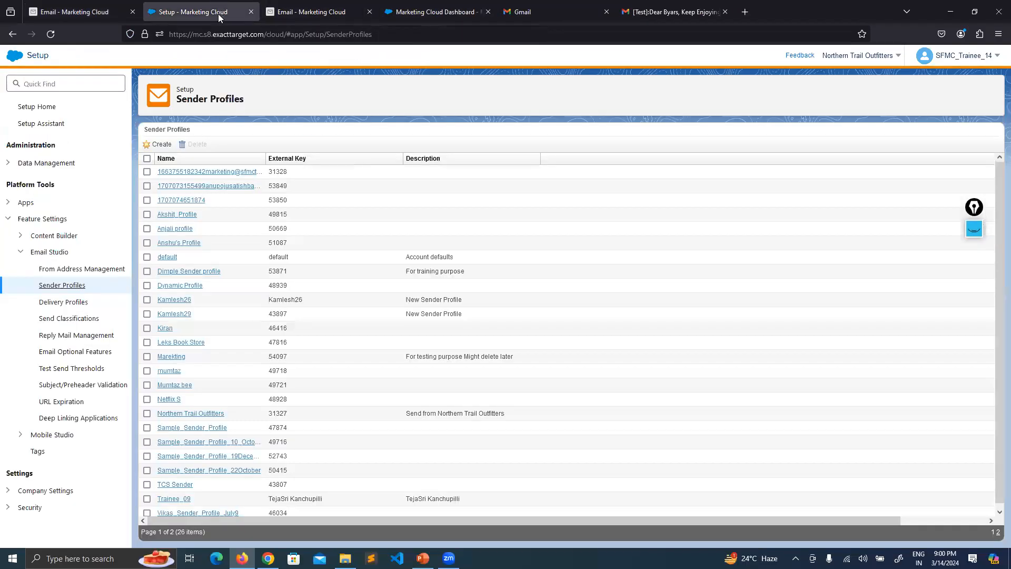
{"action": "left_click", "coordinate": [72, 9]}
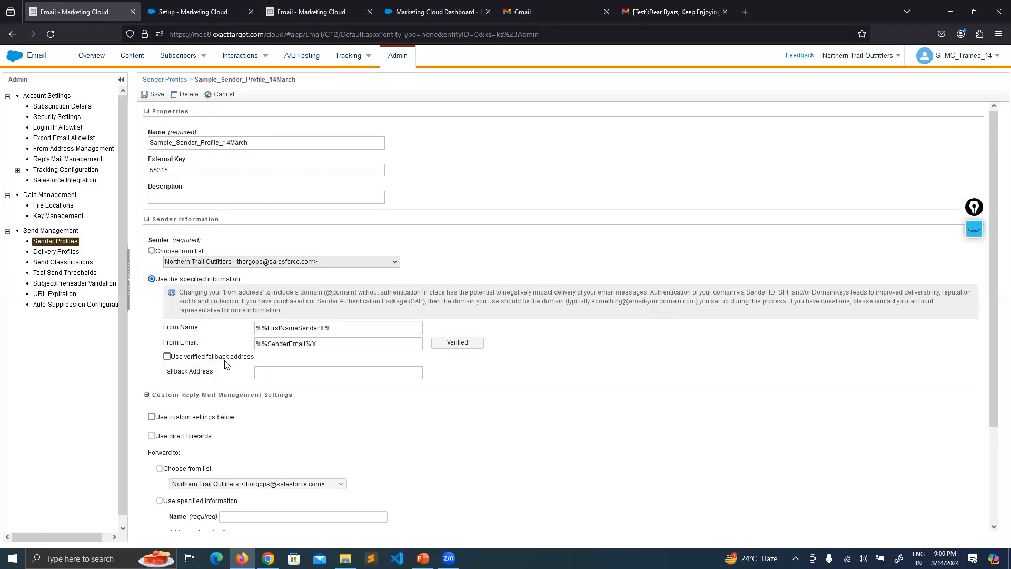
{"action": "left_click_drag", "start_coordinate": [178, 361], "coordinate": [254, 363]}
{"action": "left_click", "coordinate": [192, 375]}
Highlight the From Name and From Email labels and their values in the profile editor.
{"action": "mouse_move", "coordinate": [189, 327]}
{"action": "left_mouse_down"}
{"action": "mouse_move", "coordinate": [179, 327]}
{"action": "mouse_move", "coordinate": [194, 344]}
{"action": "left_mouse_up"}
{"action": "left_click", "coordinate": [353, 323]}
{"action": "left_click_drag", "start_coordinate": [191, 326], "coordinate": [178, 342]}
{"action": "left_click_drag", "start_coordinate": [336, 329], "coordinate": [267, 344]}
{"action": "left_click", "coordinate": [546, 366]}
Cycle through the dashboard, Send Email and Sender Profiles tabs back to the profile editor.
{"action": "left_click", "coordinate": [450, 11]}
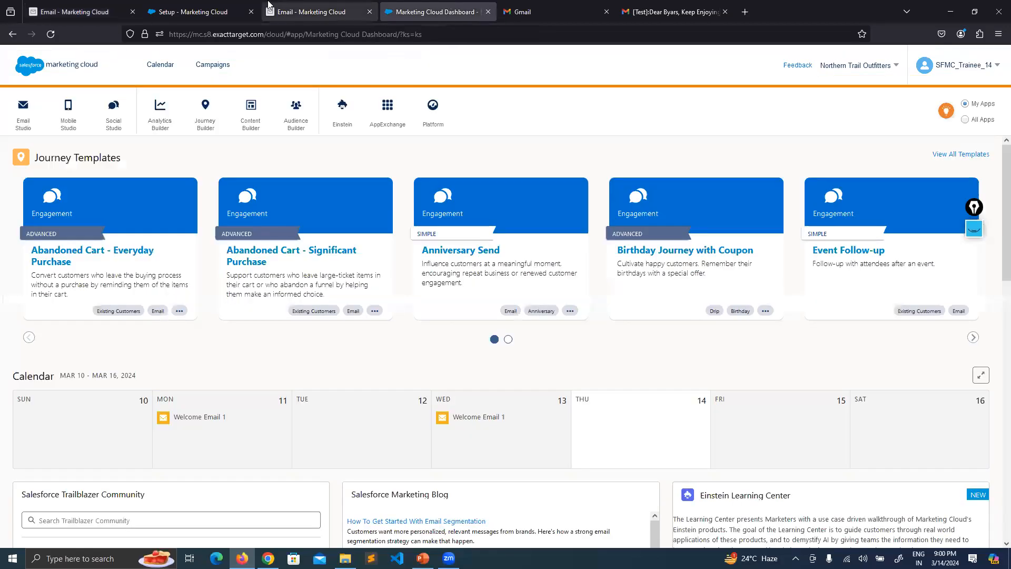
{"action": "left_click", "coordinate": [300, 7]}
{"action": "left_click", "coordinate": [421, 11]}
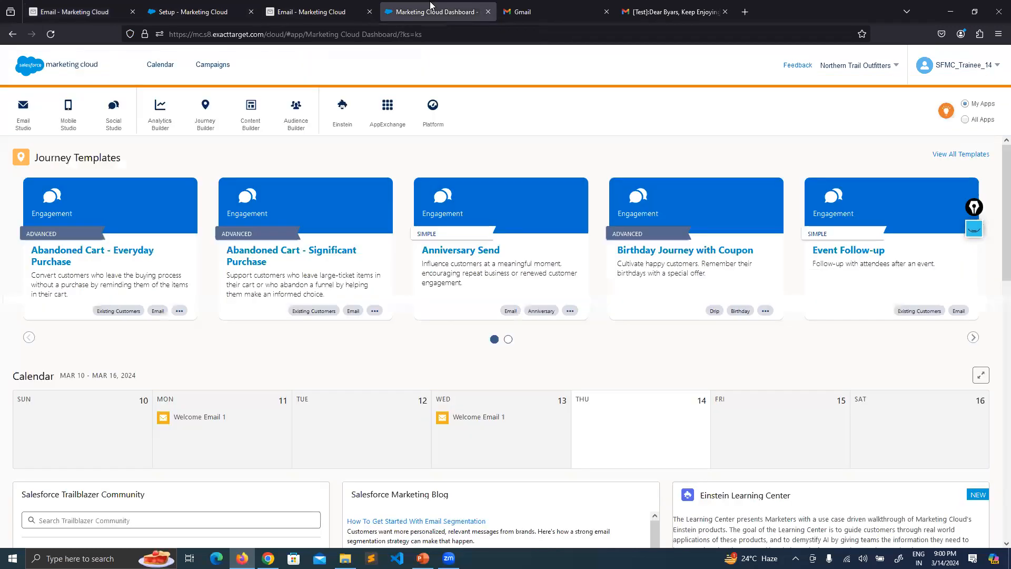
{"action": "left_click", "coordinate": [200, 12]}
{"action": "left_click", "coordinate": [316, 11]}
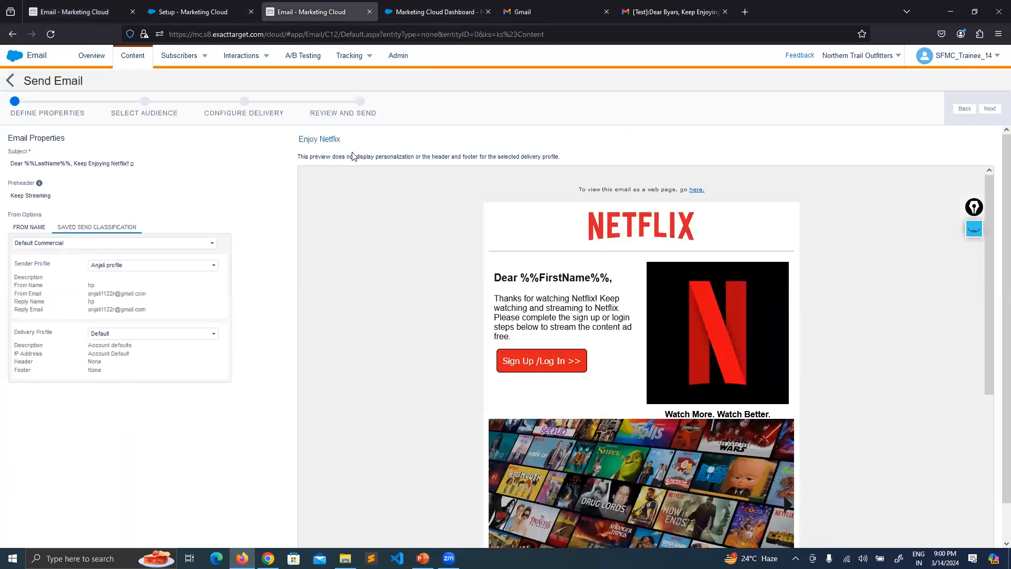
{"action": "left_click", "coordinate": [449, 5]}
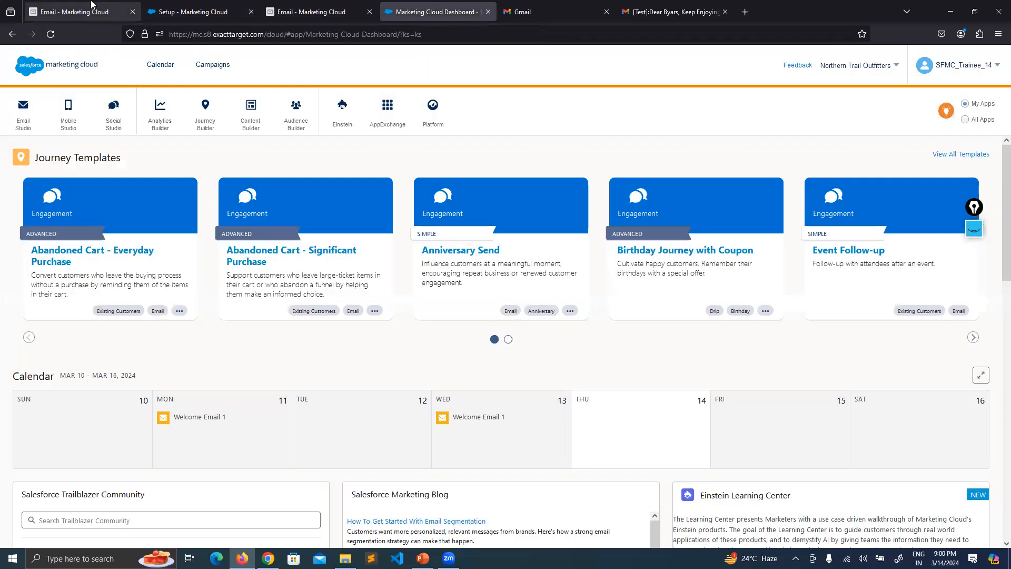
{"action": "left_click", "coordinate": [105, 8]}
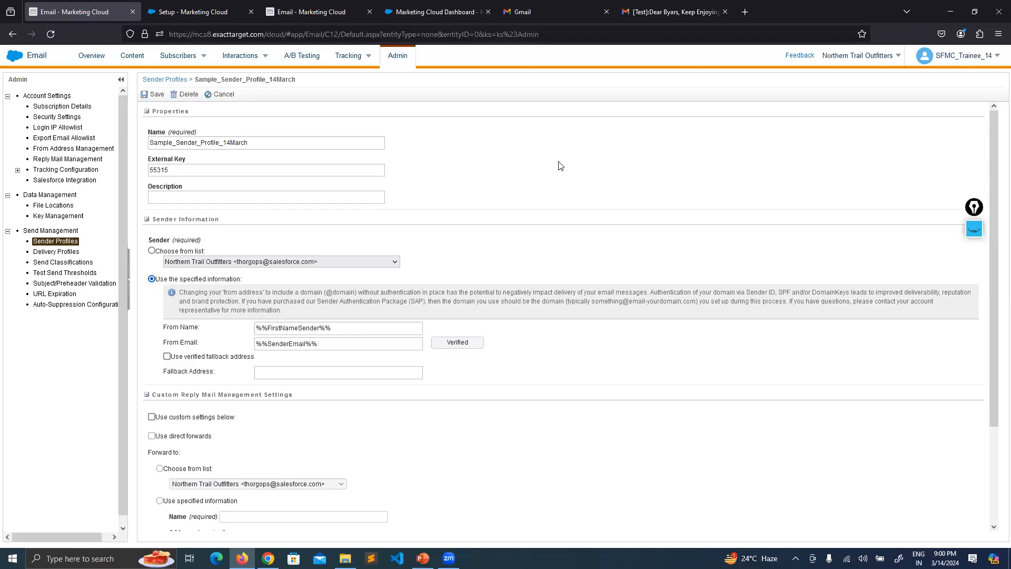
Point out the sender profile's From Name and From Email values.
{"action": "left_click", "coordinate": [351, 323]}
{"action": "left_click_drag", "start_coordinate": [337, 345], "coordinate": [254, 345]}
{"action": "left_click", "coordinate": [612, 361]}
Enable 'Use verified fallback address' and enter a fallback e-mail address.
{"action": "left_click", "coordinate": [171, 357]}
{"action": "left_click", "coordinate": [305, 372]}
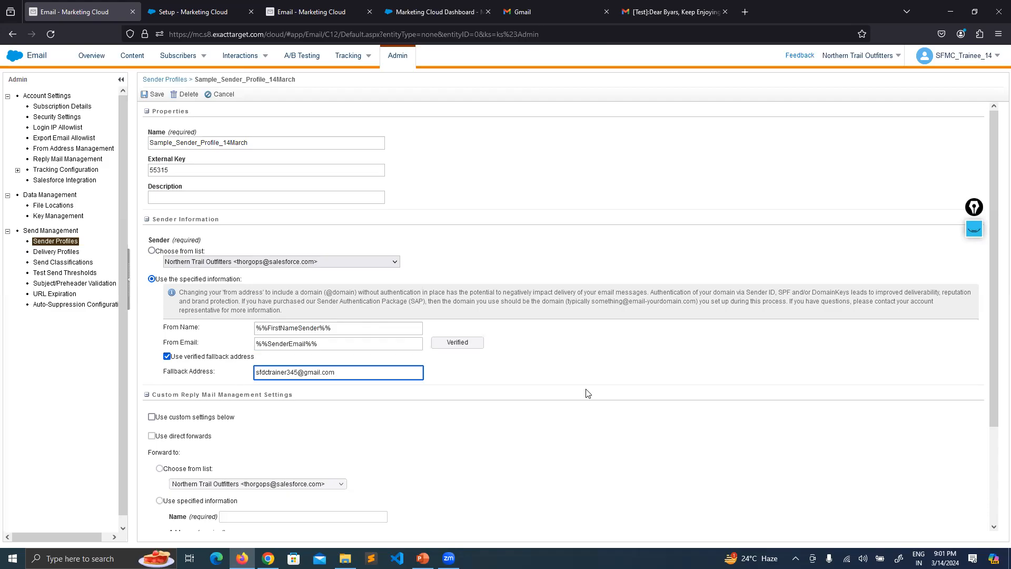
{"action": "left_click_drag", "start_coordinate": [416, 372], "coordinate": [250, 373]}
{"action": "left_click", "coordinate": [220, 94]}
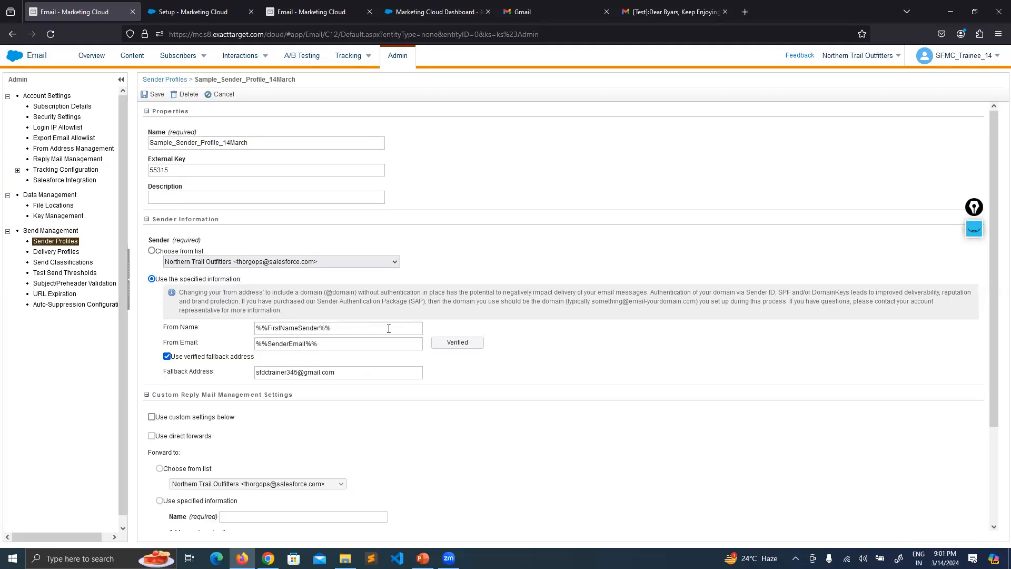
{"action": "left_click", "coordinate": [254, 373]}
{"action": "left_click_drag", "start_coordinate": [254, 374], "coordinate": [251, 373]}
{"action": "left_click", "coordinate": [569, 378]}
Delete the fallback address and uncheck 'Use verified fallback address'.
{"action": "triple_click", "coordinate": [356, 370]}
{"action": "key", "text": "BackSpace"}
{"action": "left_click", "coordinate": [167, 357]}
Set From Name to Samsung and From Email to the suggested Gmail address, then save the profile.
{"action": "left_click_drag", "start_coordinate": [385, 327], "coordinate": [228, 330]}
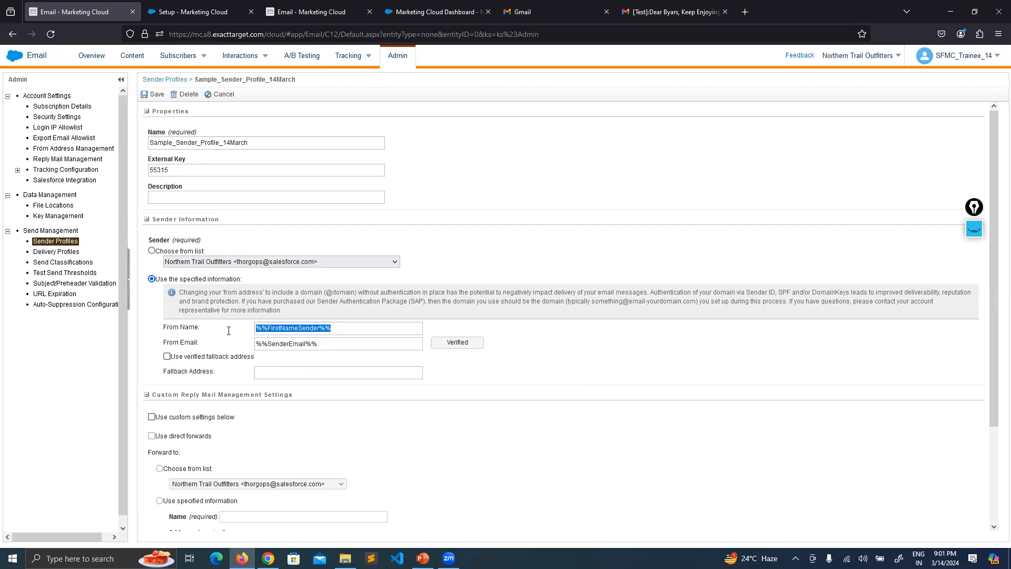
{"action": "triple_click", "coordinate": [344, 343]}
{"action": "type", "text": "sa"}
{"action": "key", "text": "Tab"}
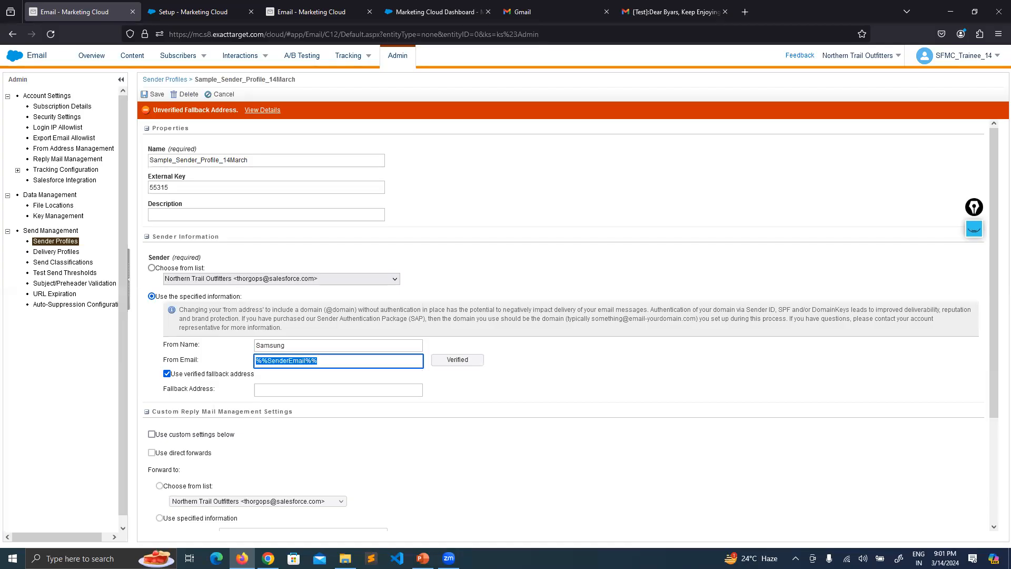
{"action": "type", "text": "sfd"}
{"action": "key", "text": "Down"}
{"action": "key", "text": "Return"}
{"action": "left_click", "coordinate": [646, 374]}
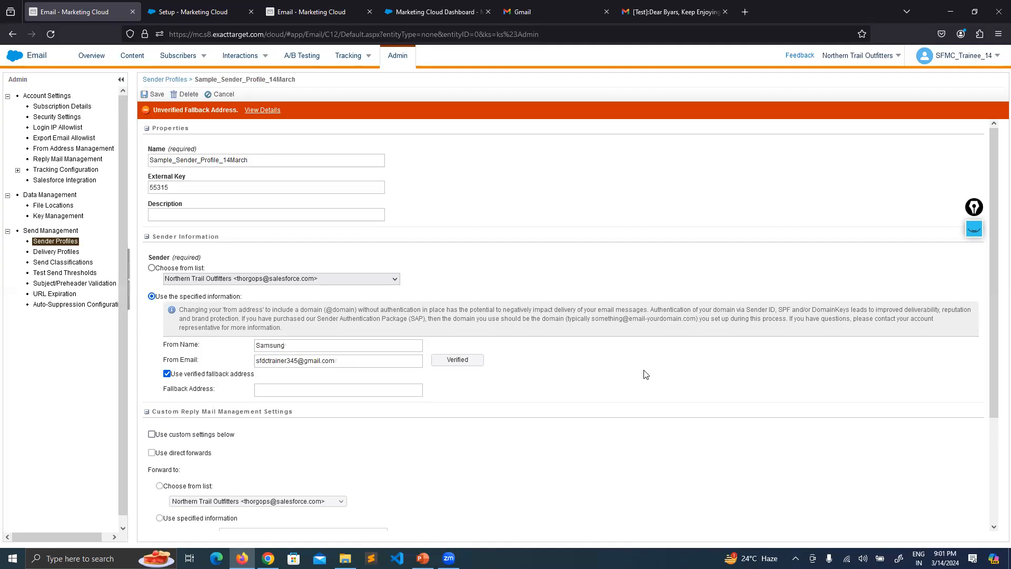
{"action": "left_click", "coordinate": [187, 373]}
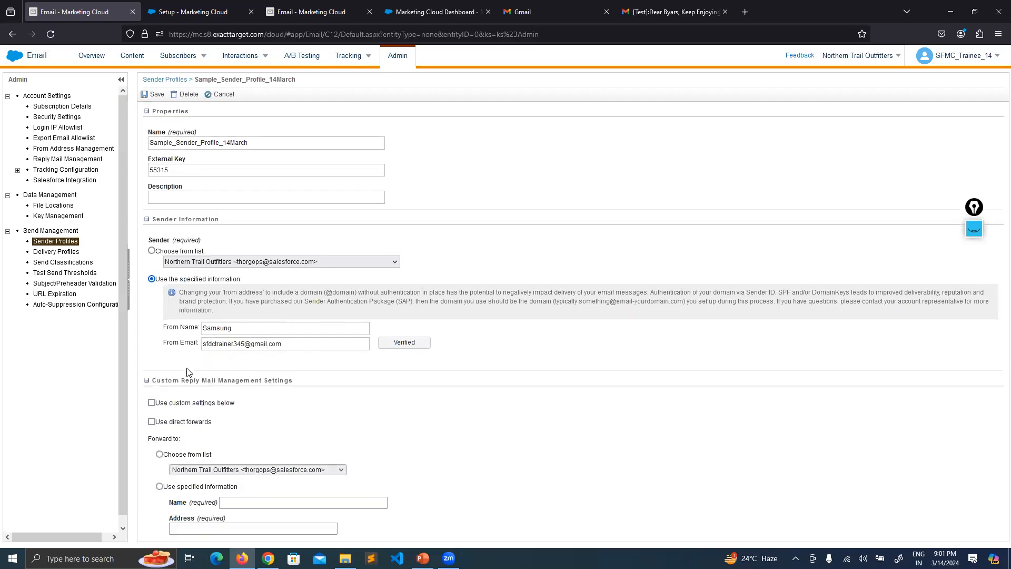
{"action": "left_click", "coordinate": [146, 96]}
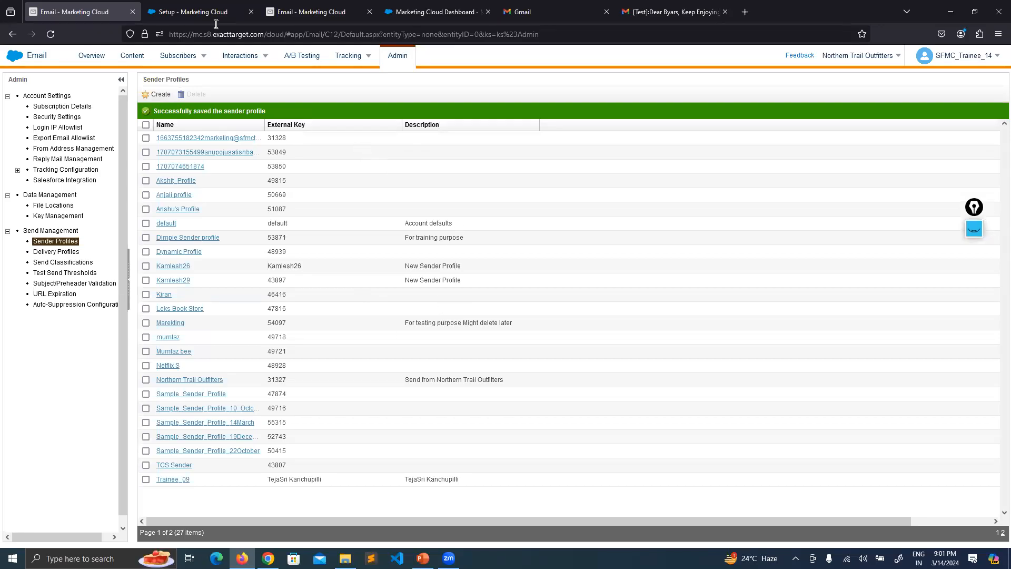
Go back to the content list, open the Enjoy Netflix email and start sending it.
{"action": "left_click", "coordinate": [311, 11]}
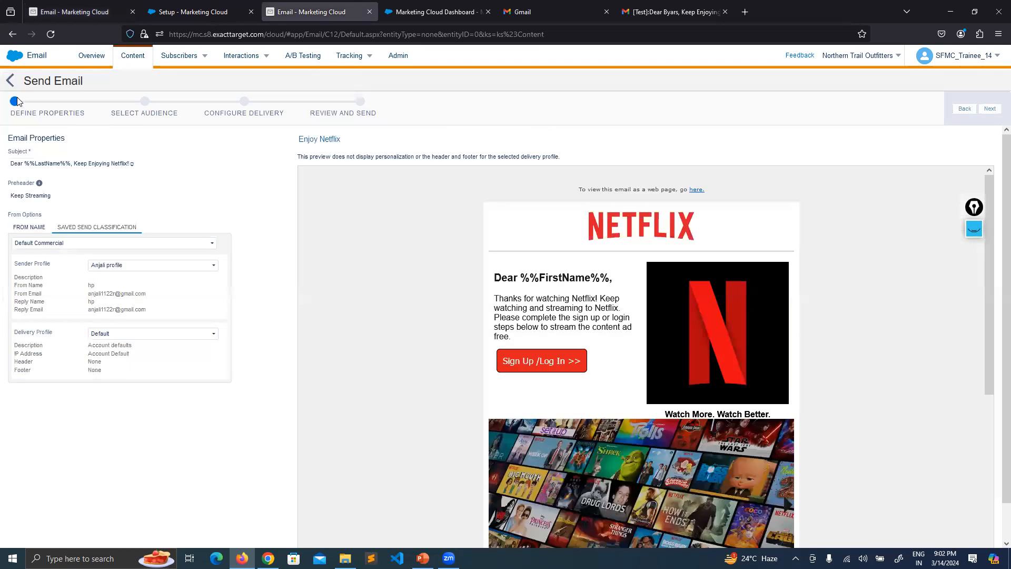
{"action": "left_click", "coordinate": [19, 100]}
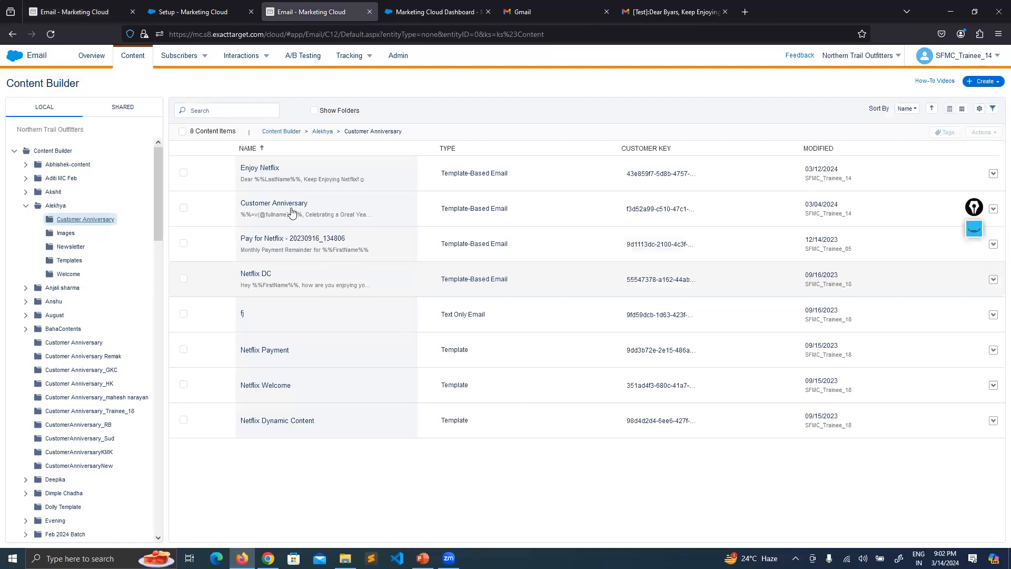
{"action": "left_click", "coordinate": [290, 177]}
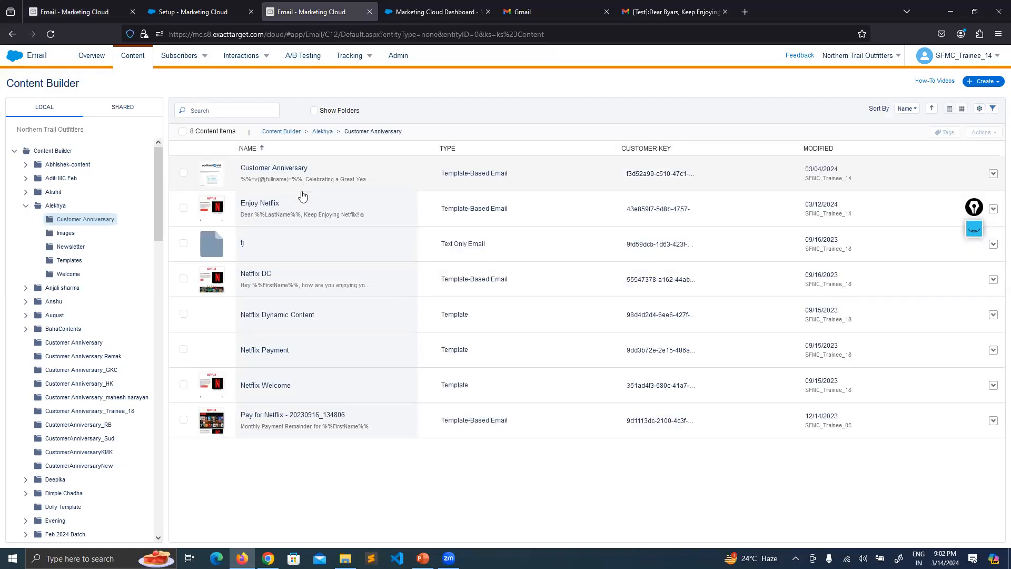
{"action": "left_click", "coordinate": [302, 206]}
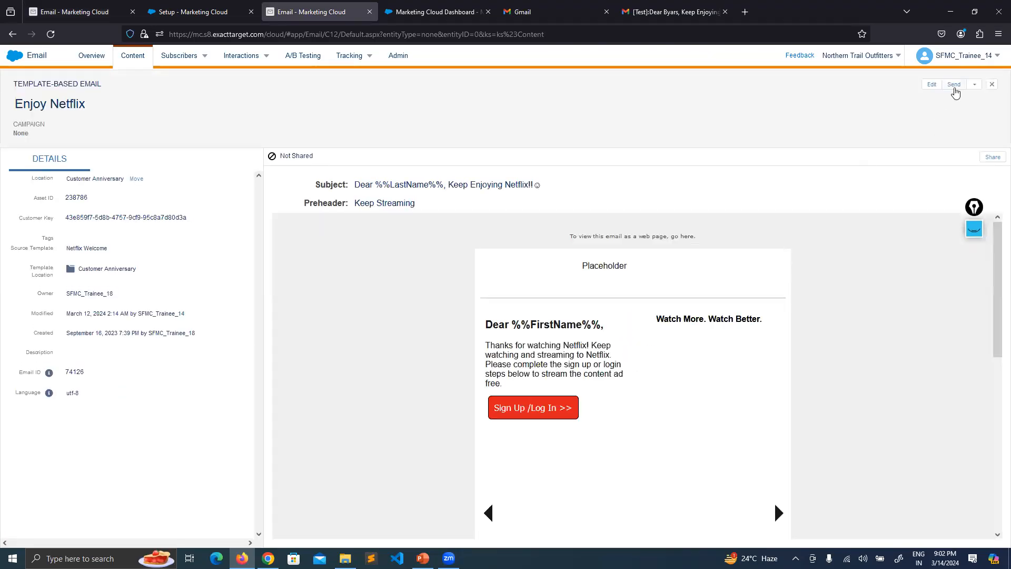
{"action": "left_click", "coordinate": [953, 86]}
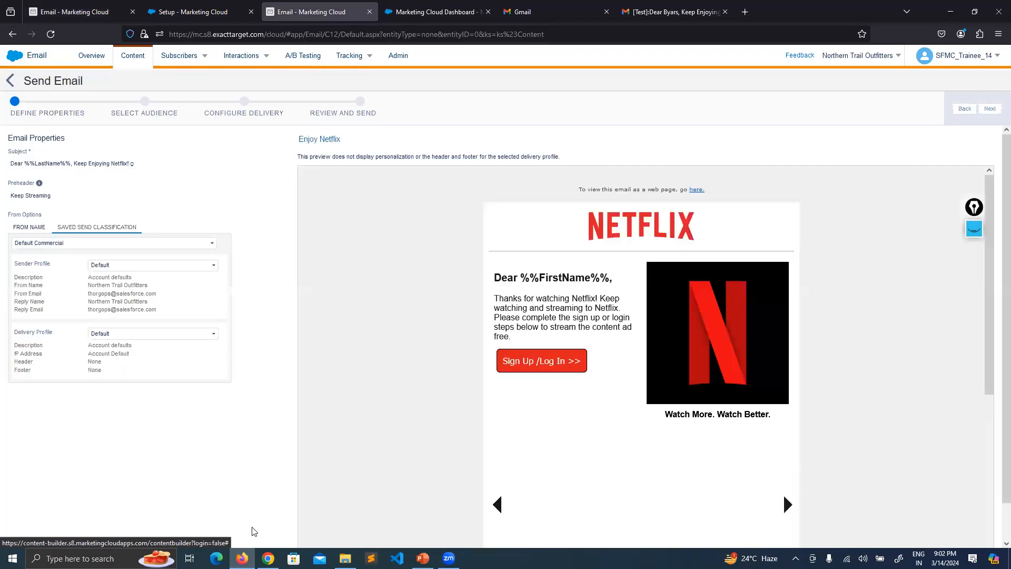
Select Sample_Sender_Profile_14March as the sender profile, highlight its From Name Samsung and From Email, then return to the slides.
{"action": "left_click", "coordinate": [173, 266]}
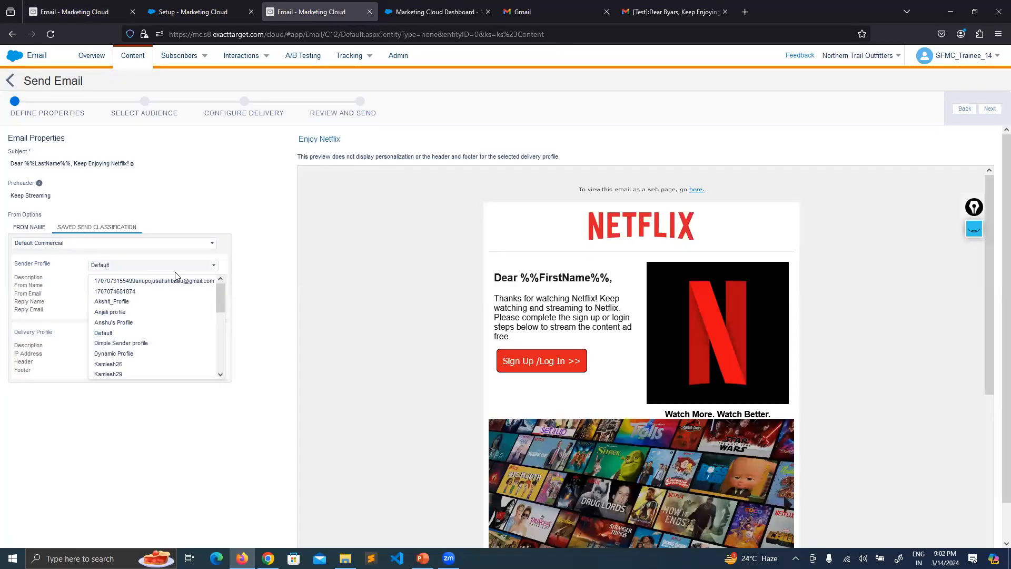
{"action": "left_click_drag", "start_coordinate": [219, 291], "coordinate": [224, 354]}
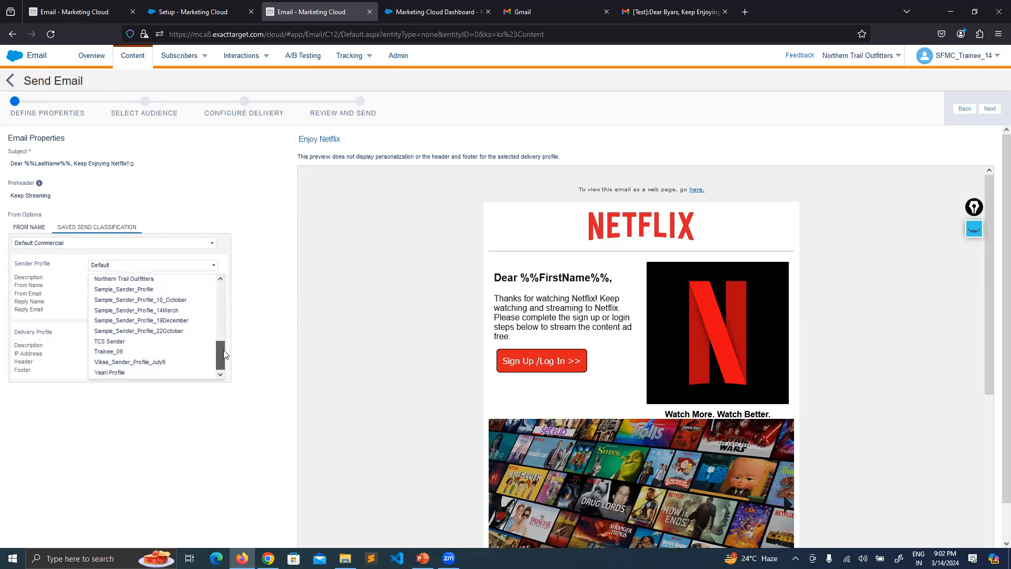
{"action": "left_click", "coordinate": [141, 311]}
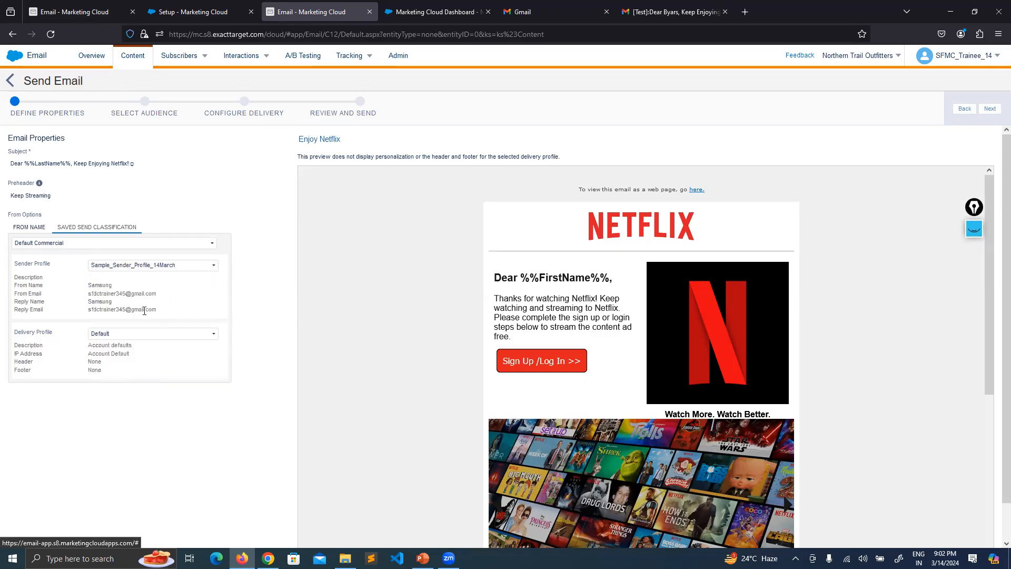
{"action": "double_click", "coordinate": [112, 284]}
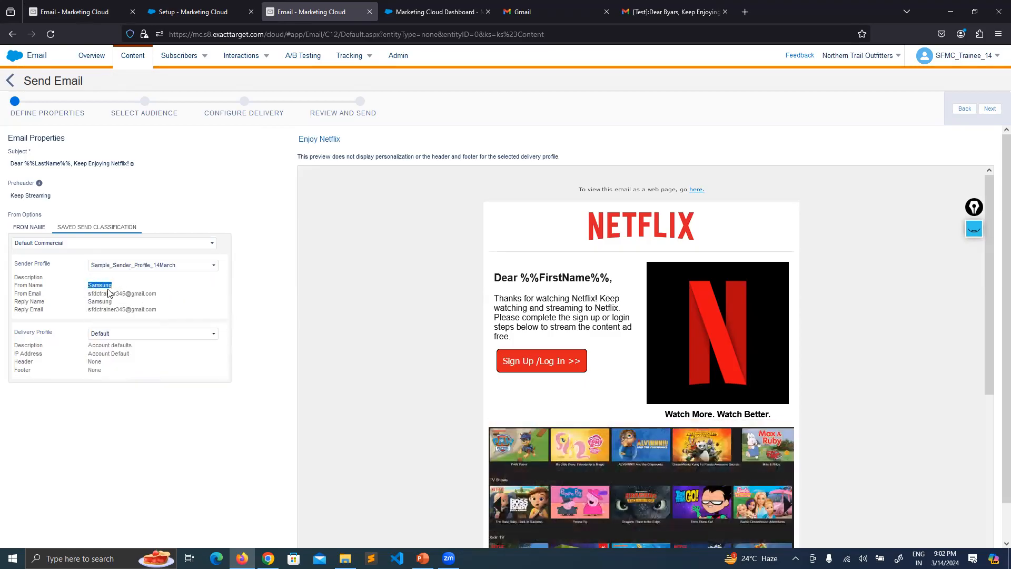
{"action": "left_click_drag", "start_coordinate": [156, 294], "coordinate": [90, 292]}
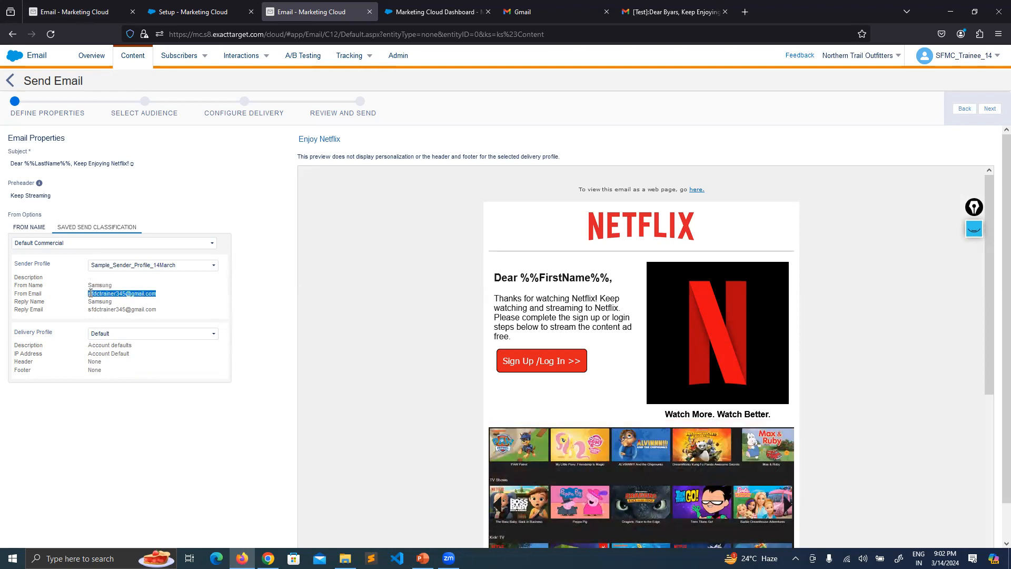
{"action": "left_click", "coordinate": [185, 304]}
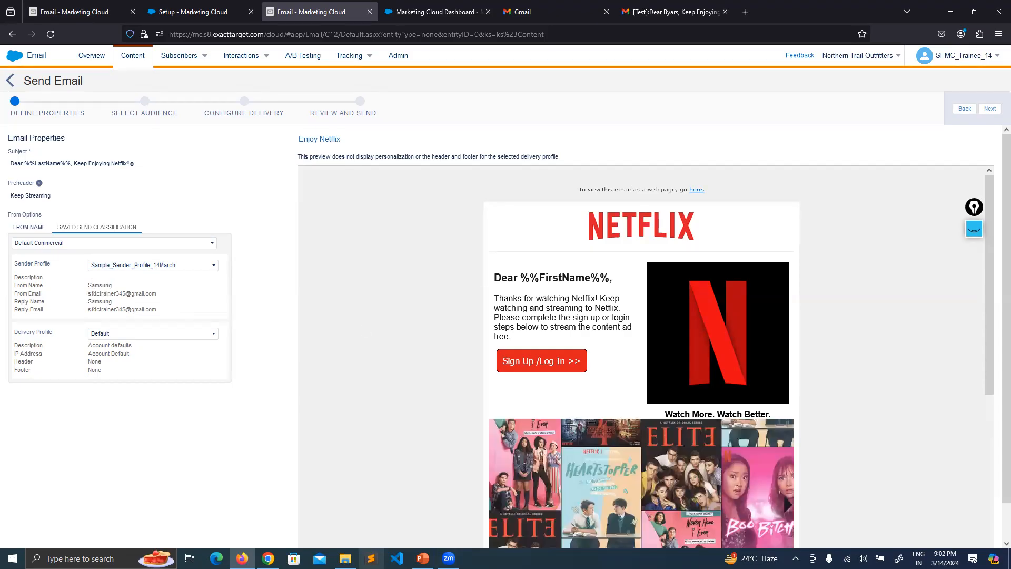
{"action": "left_click", "coordinate": [423, 558]}
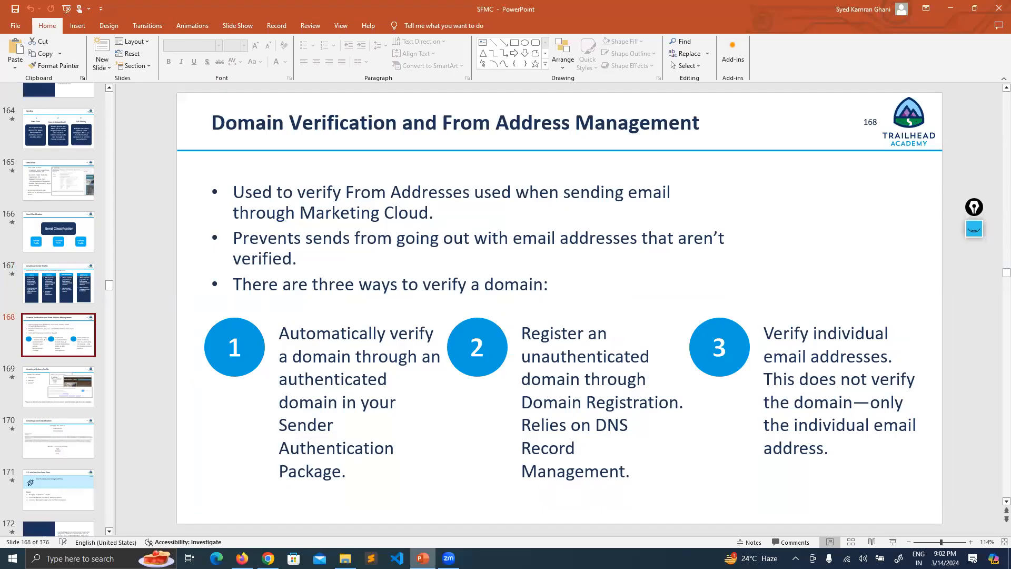
Mark slide 168's title with pink ink, then erase the marks.
{"action": "left_click", "coordinate": [974, 230]}
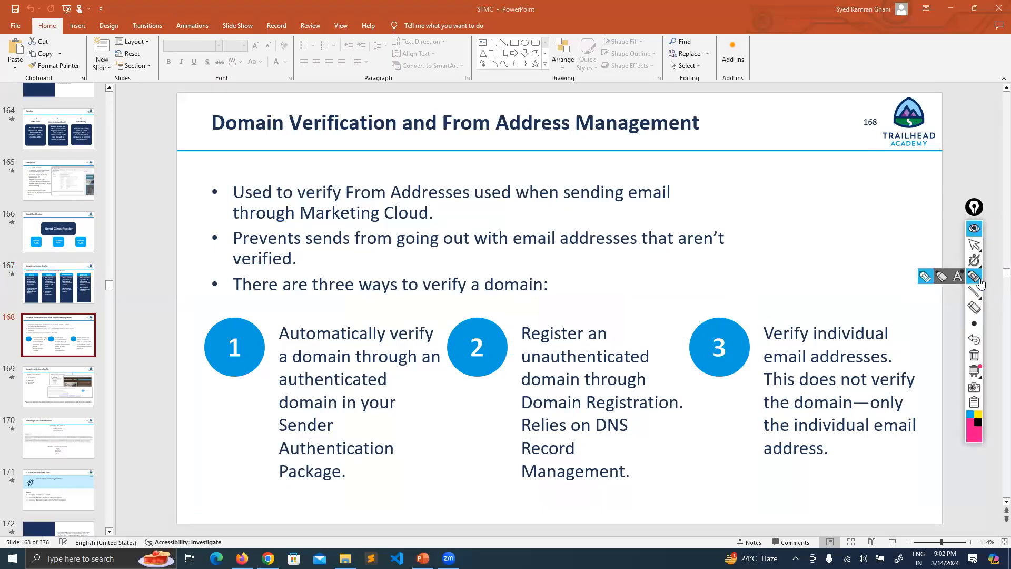
{"action": "mouse_move", "coordinate": [219, 143]}
{"action": "left_mouse_down"}
{"action": "mouse_move", "coordinate": [387, 119]}
{"action": "mouse_move", "coordinate": [316, 138]}
{"action": "left_mouse_up"}
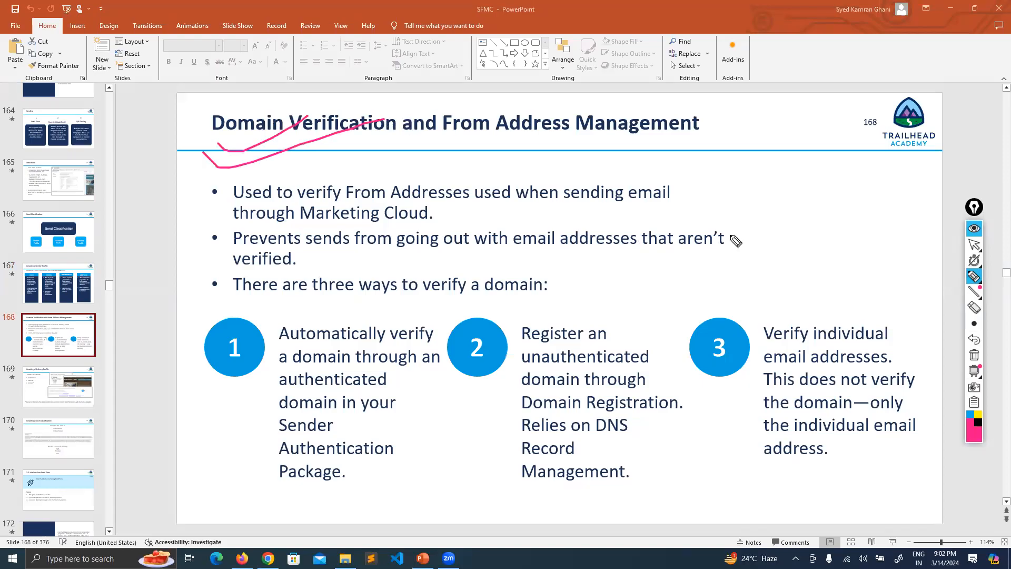
{"action": "left_click", "coordinate": [973, 357]}
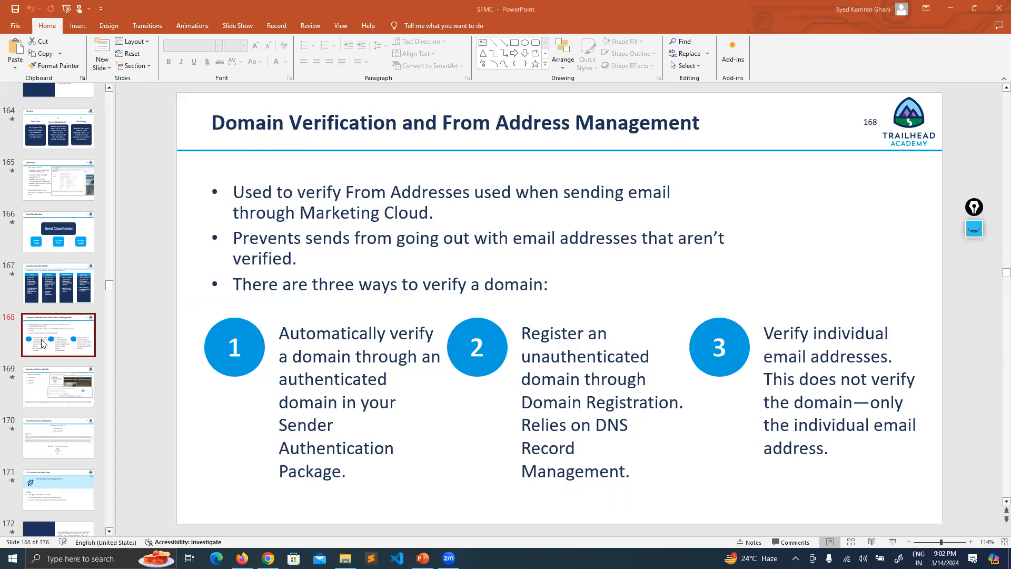
Move to slide 169, 'Creating a Delivery Profile', then return to Marketing Cloud's Sender Profiles list.
{"action": "left_click", "coordinate": [44, 360]}
{"action": "left_click", "coordinate": [50, 369]}
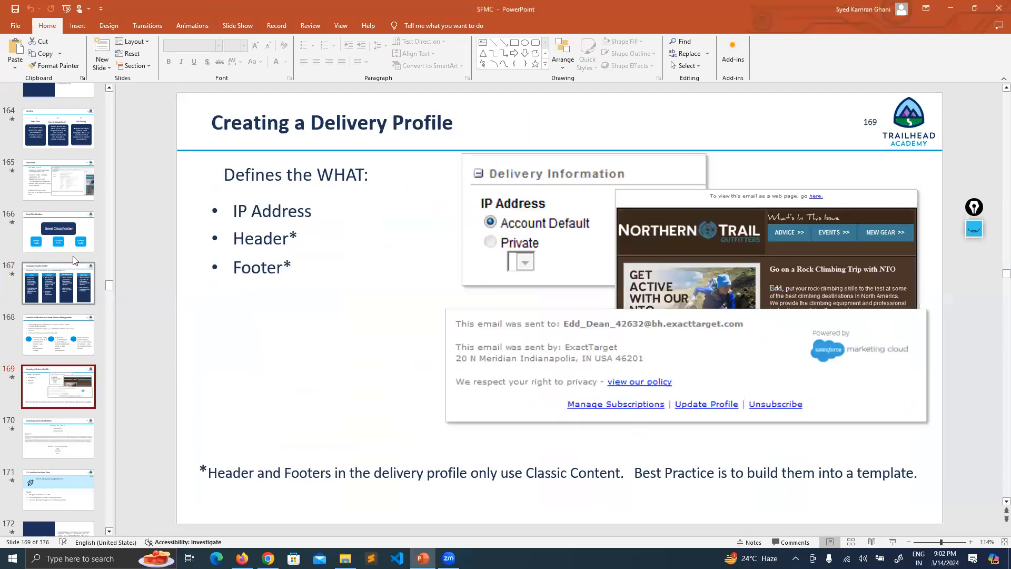
{"action": "scroll", "coordinate": [73, 236], "scroll_direction": "down", "scroll_amount": 1}
{"action": "scroll", "coordinate": [73, 235], "scroll_direction": "down", "scroll_amount": 2}
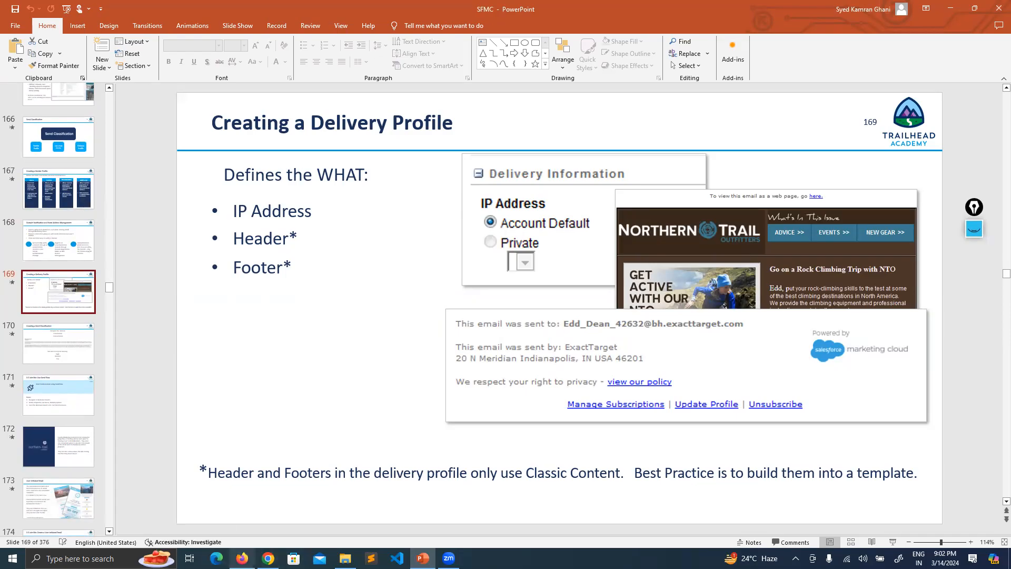
{"action": "left_click", "coordinate": [242, 558]}
{"action": "left_click", "coordinate": [104, 12]}
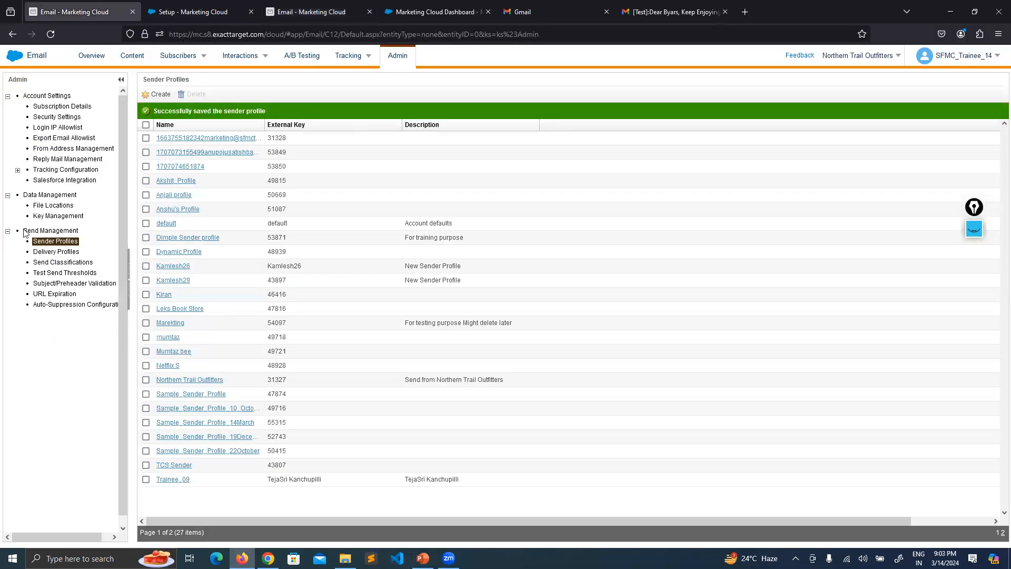
Check Delivery Profiles in Email Studio Admin and in Setup, open a blank New Delivery Profile, then return to slide 169.
{"action": "left_click", "coordinate": [59, 252]}
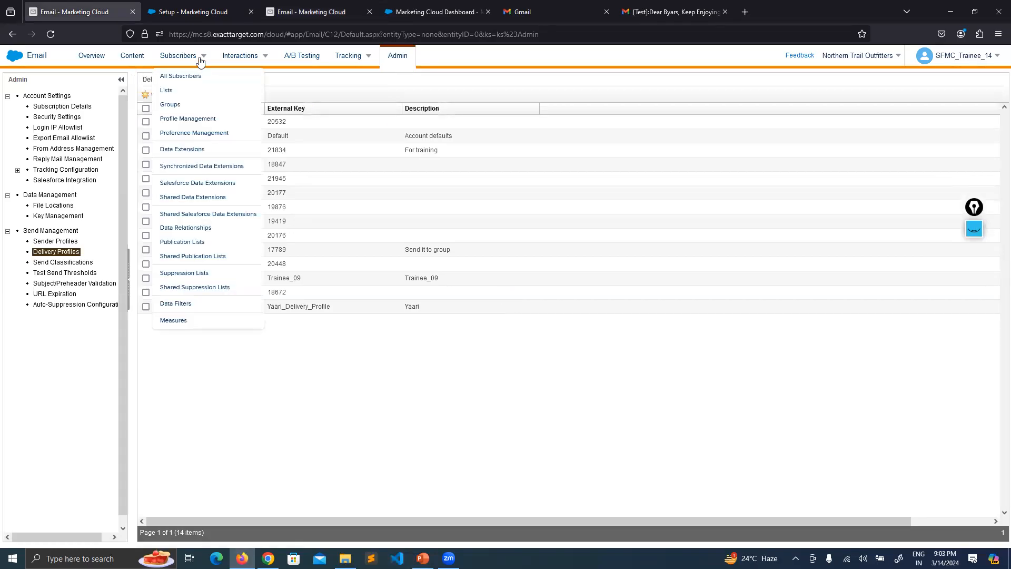
{"action": "left_click", "coordinate": [208, 6]}
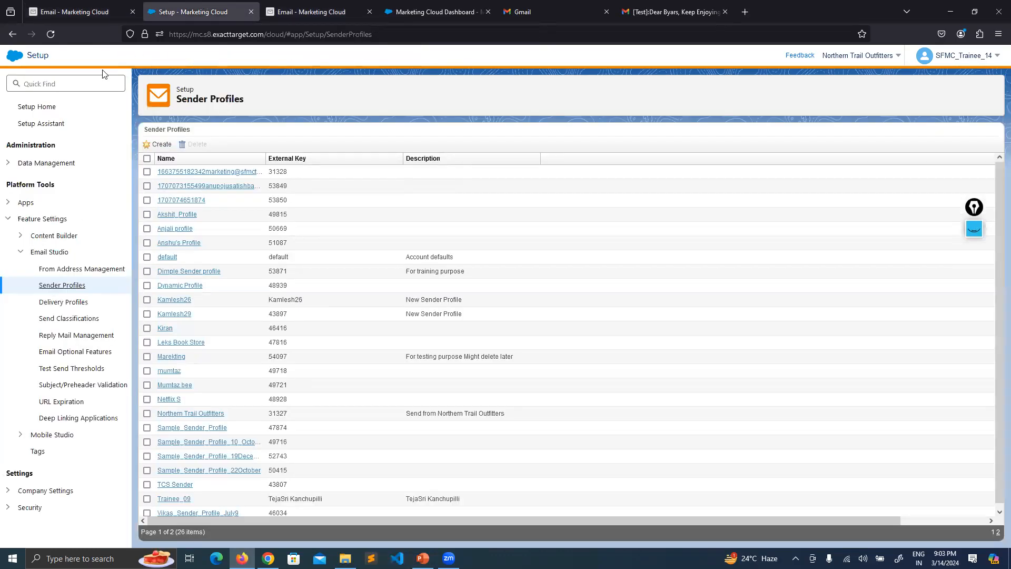
{"action": "left_click", "coordinate": [73, 302]}
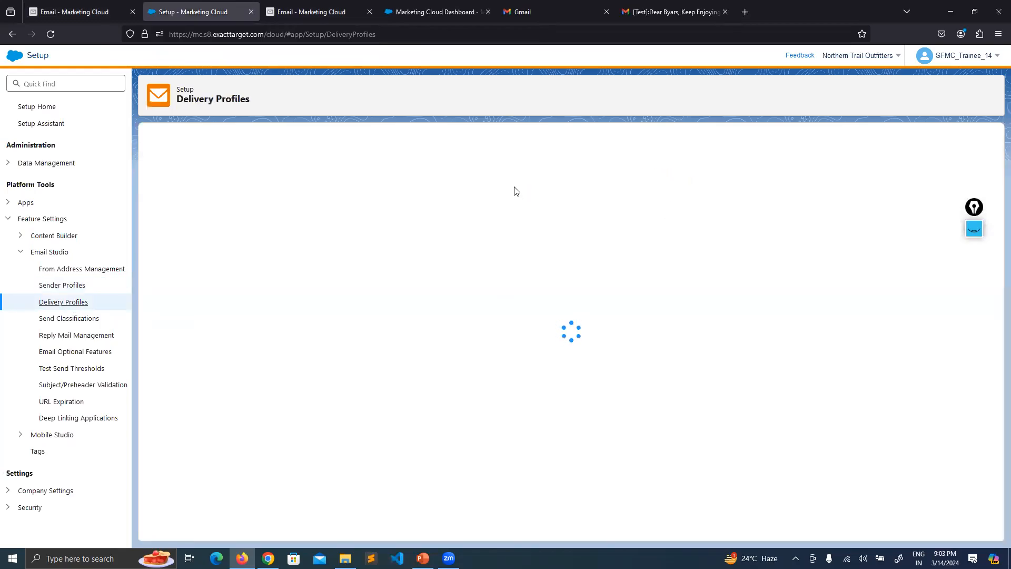
{"action": "left_click", "coordinate": [69, 4]}
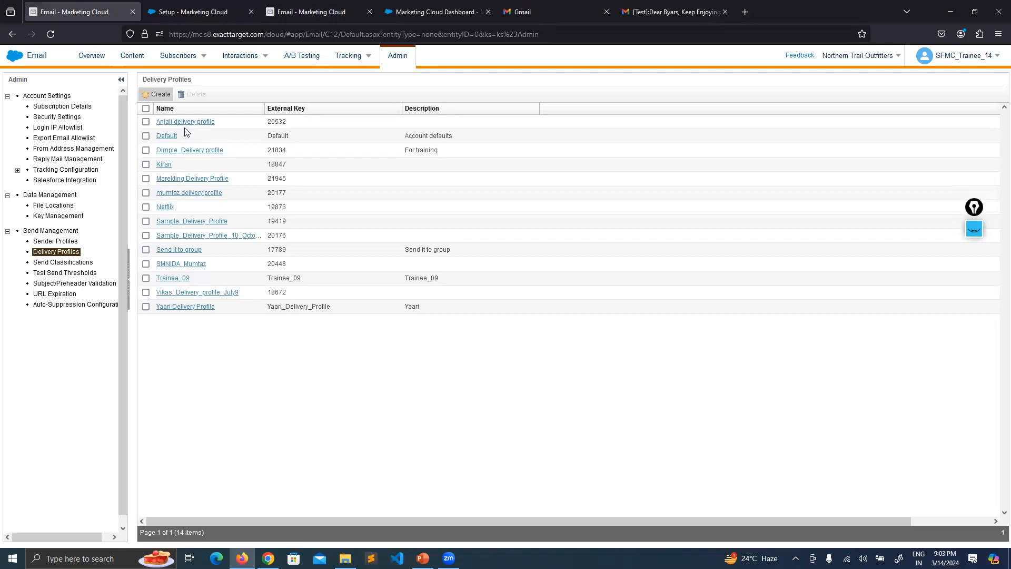
{"action": "left_click", "coordinate": [153, 94]}
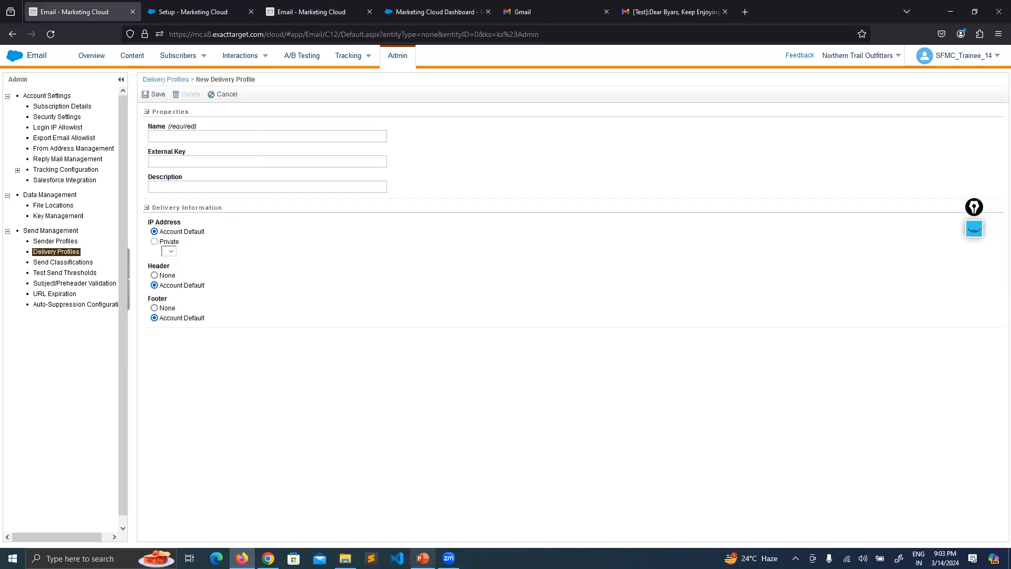
{"action": "left_click", "coordinate": [423, 550]}
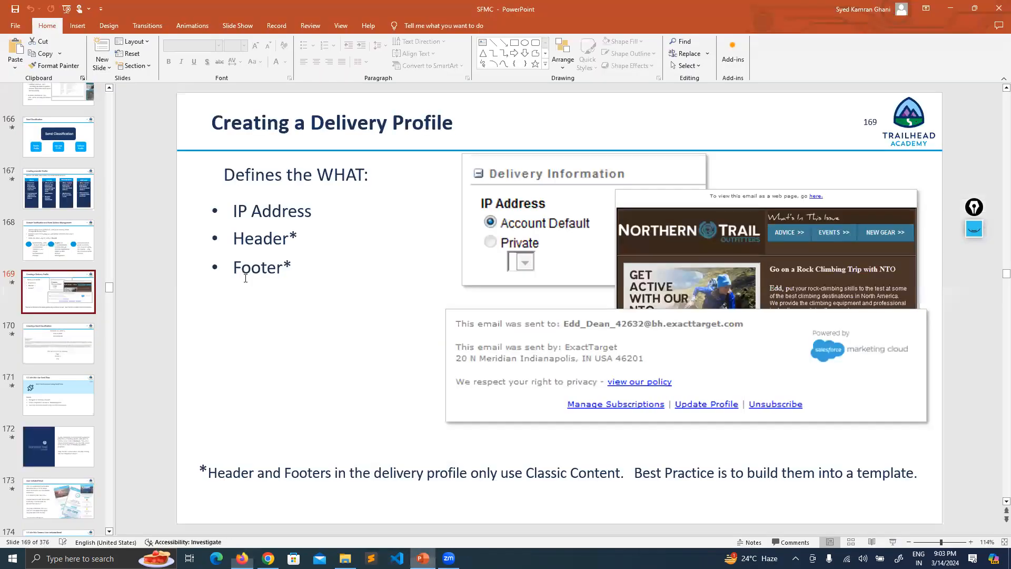
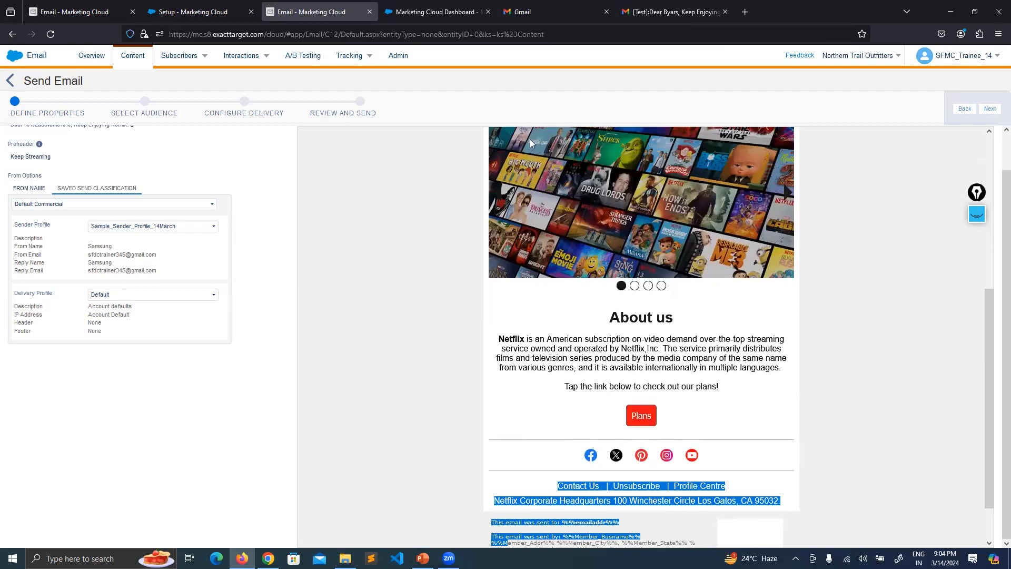
Review the Gmail test email's sender footer, then return to Marketing Cloud's Delivery Profiles list.
{"action": "scroll", "coordinate": [625, 367], "scroll_direction": "down", "scroll_amount": 4}
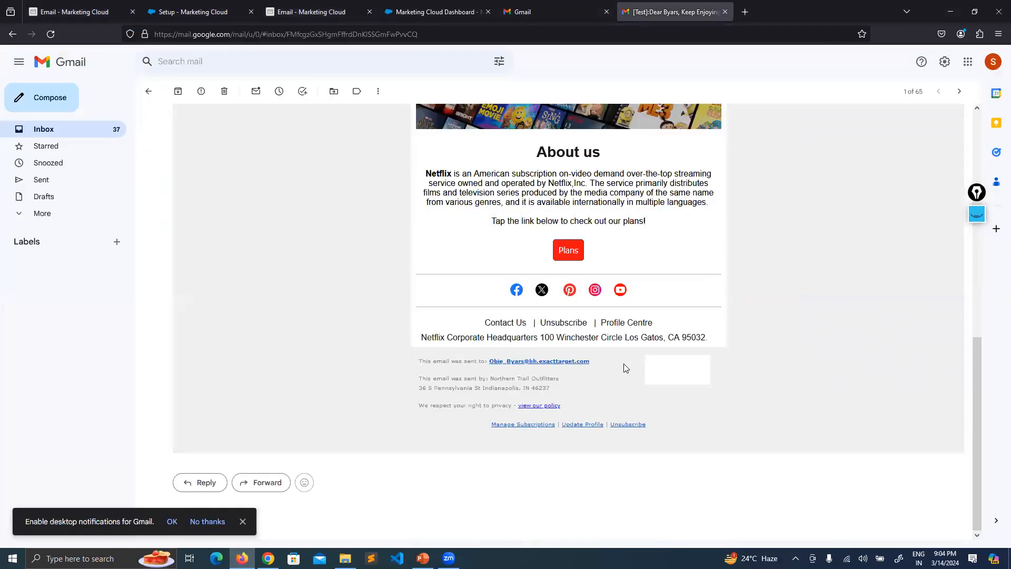
{"action": "left_click_drag", "start_coordinate": [426, 378], "coordinate": [480, 388]}
{"action": "left_click", "coordinate": [429, 386]}
{"action": "left_click_drag", "start_coordinate": [420, 360], "coordinate": [694, 430]}
{"action": "left_click", "coordinate": [702, 431]}
{"action": "scroll", "coordinate": [815, 323], "scroll_direction": "up", "scroll_amount": 2}
{"action": "scroll", "coordinate": [817, 321], "scroll_direction": "up", "scroll_amount": 6}
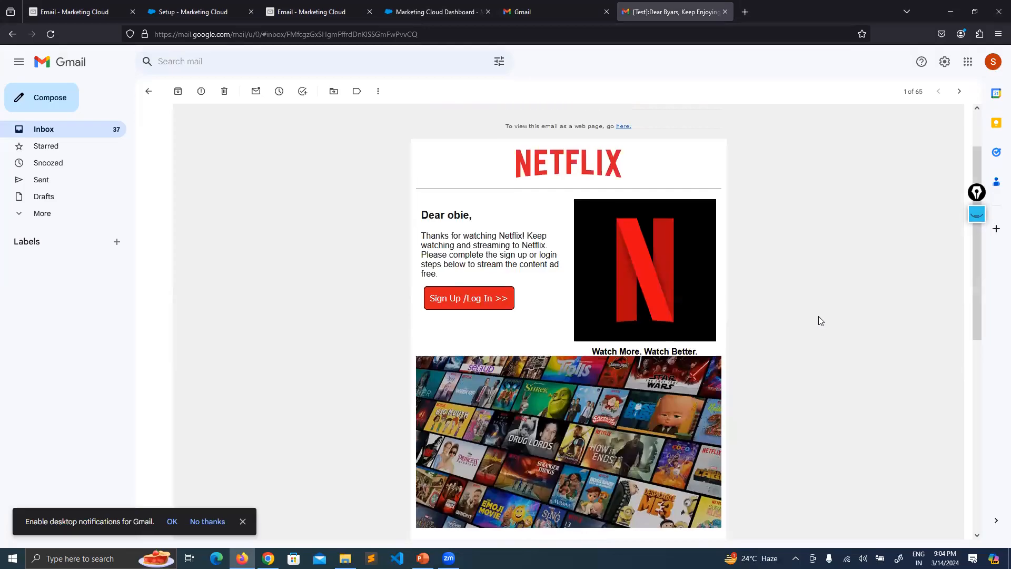
{"action": "scroll", "coordinate": [832, 318], "scroll_direction": "down", "scroll_amount": 8}
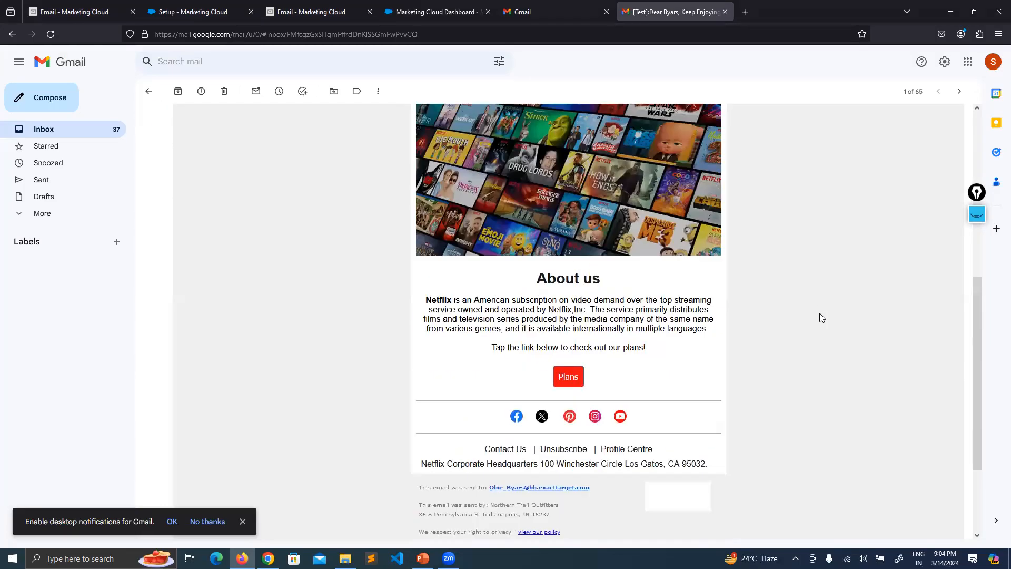
{"action": "left_click", "coordinate": [172, 6]}
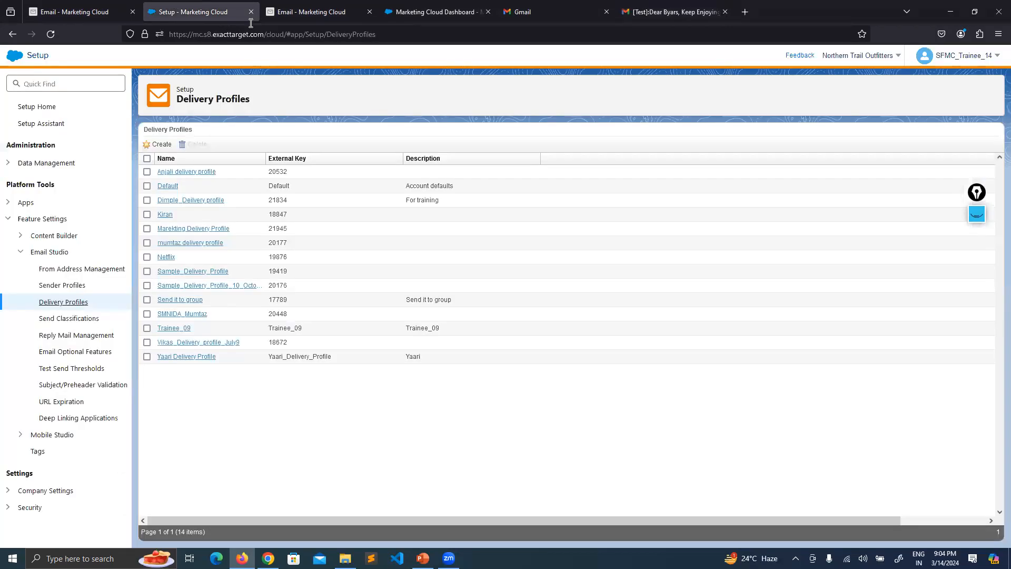
Compare the Netflix preview's sent-by to privacy-policy footer against the New Delivery Profile form.
{"action": "left_click", "coordinate": [80, 6]}
{"action": "left_click", "coordinate": [299, 6]}
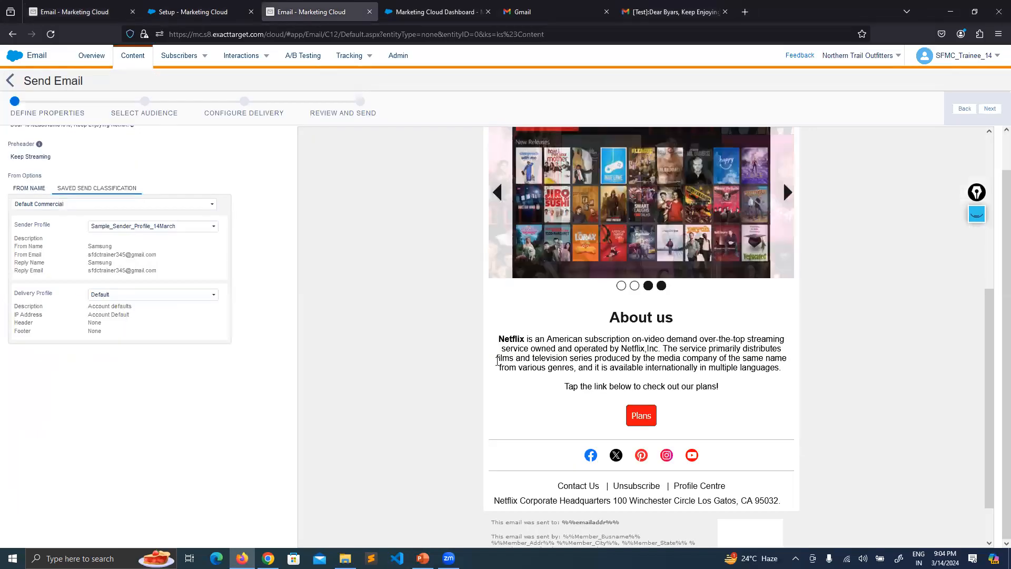
{"action": "scroll", "coordinate": [775, 384], "scroll_direction": "down", "scroll_amount": 2}
{"action": "scroll", "coordinate": [776, 384], "scroll_direction": "up", "scroll_amount": 3}
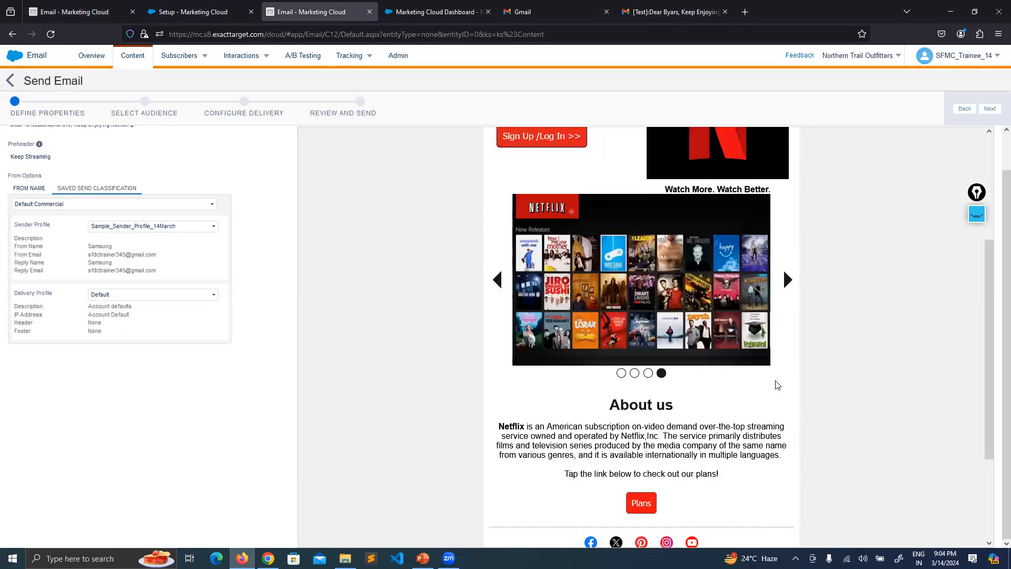
{"action": "scroll", "coordinate": [763, 318], "scroll_direction": "up", "scroll_amount": 3}
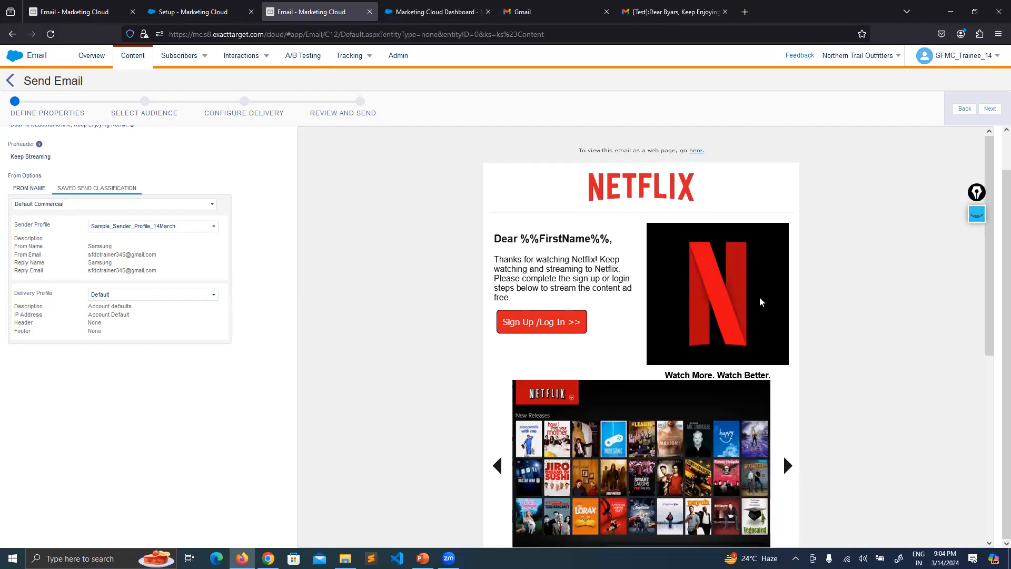
{"action": "scroll", "coordinate": [482, 307], "scroll_direction": "down", "scroll_amount": 8}
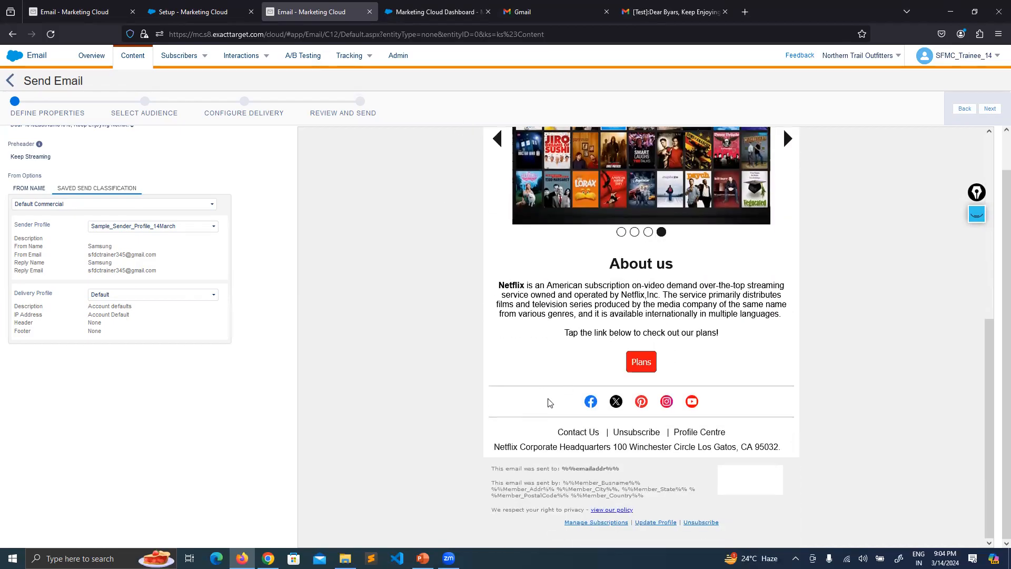
{"action": "left_click_drag", "start_coordinate": [487, 467], "coordinate": [661, 496]}
{"action": "left_click", "coordinate": [402, 429]}
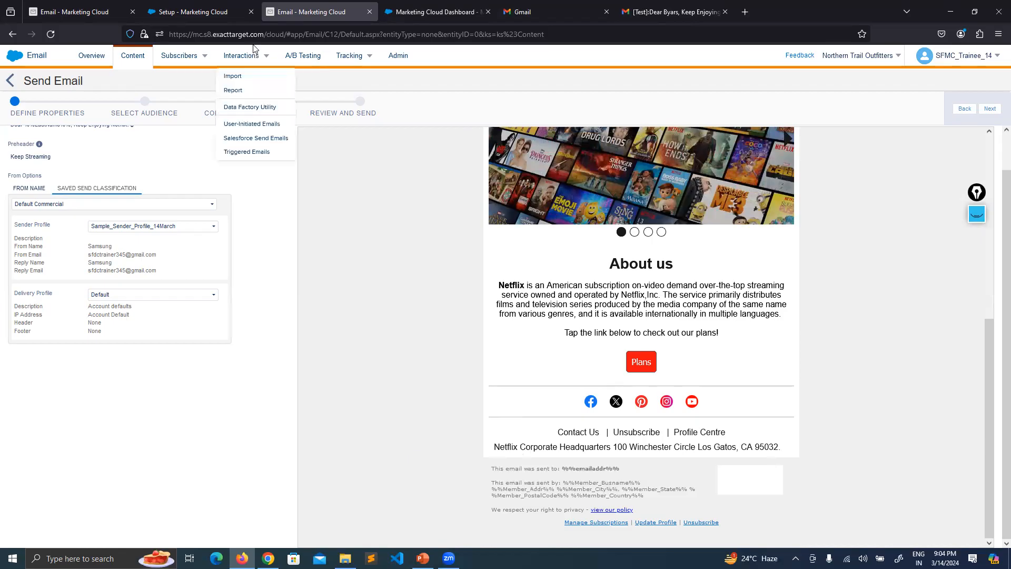
{"action": "left_click", "coordinate": [107, 5]}
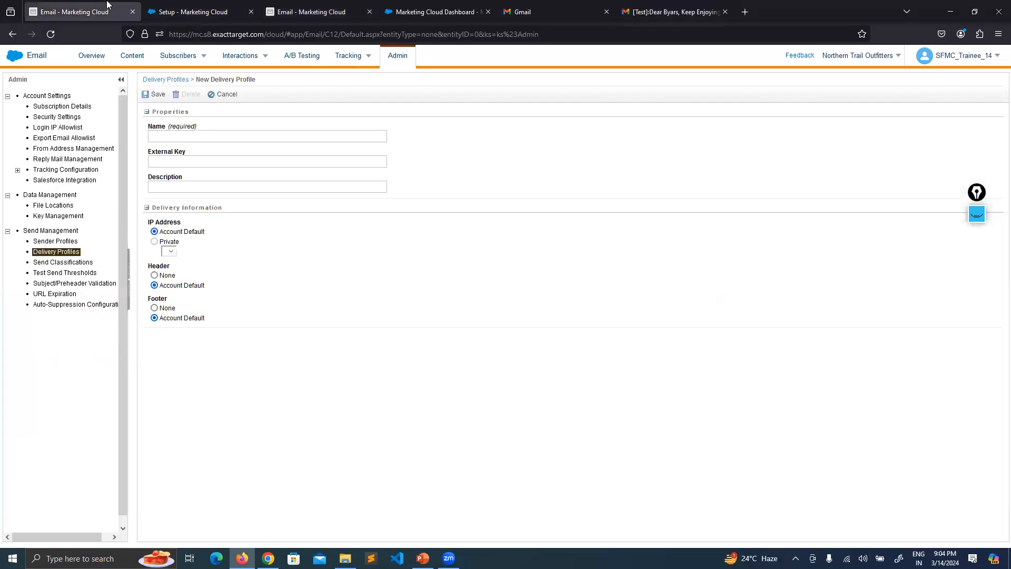
{"action": "left_click", "coordinate": [319, 7]}
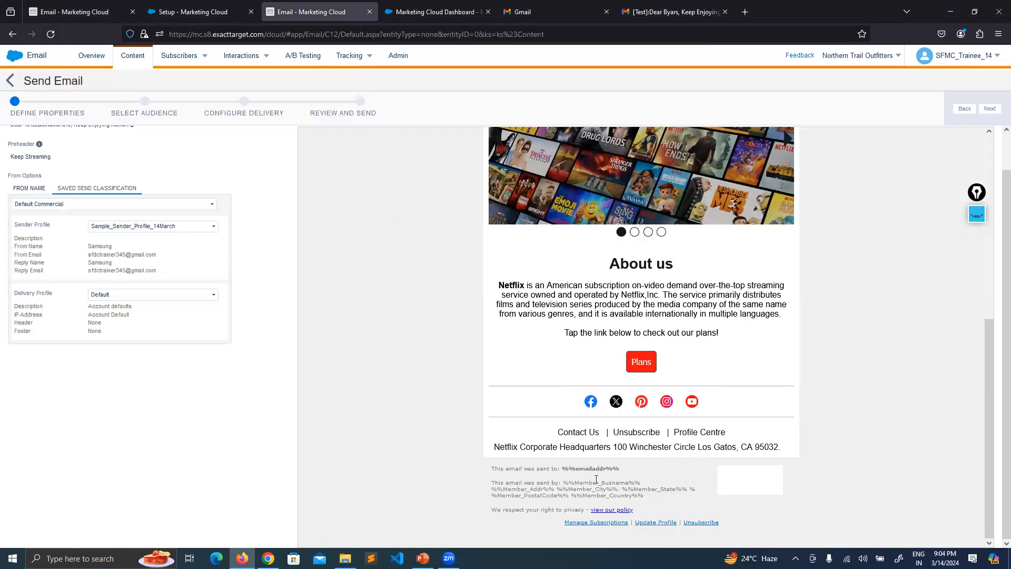
{"action": "left_click_drag", "start_coordinate": [491, 481], "coordinate": [652, 498]}
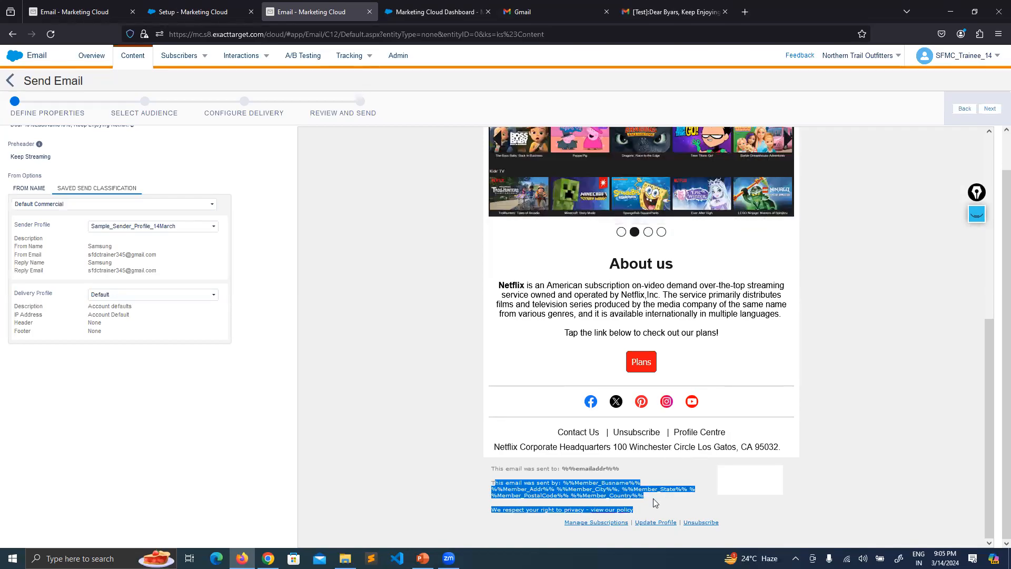
{"action": "left_click", "coordinate": [403, 299]}
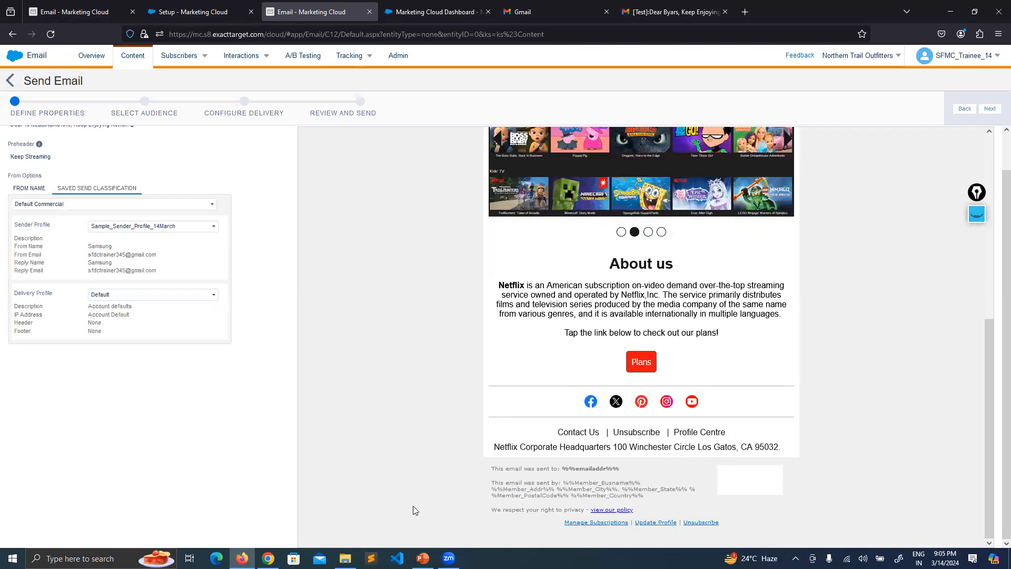
On the Creating a Delivery Profile slide, circle IP Address in pink, erase it, and return to the browser.
{"action": "left_click", "coordinate": [423, 558]}
{"action": "left_click", "coordinate": [977, 213]}
{"action": "left_click", "coordinate": [977, 262]}
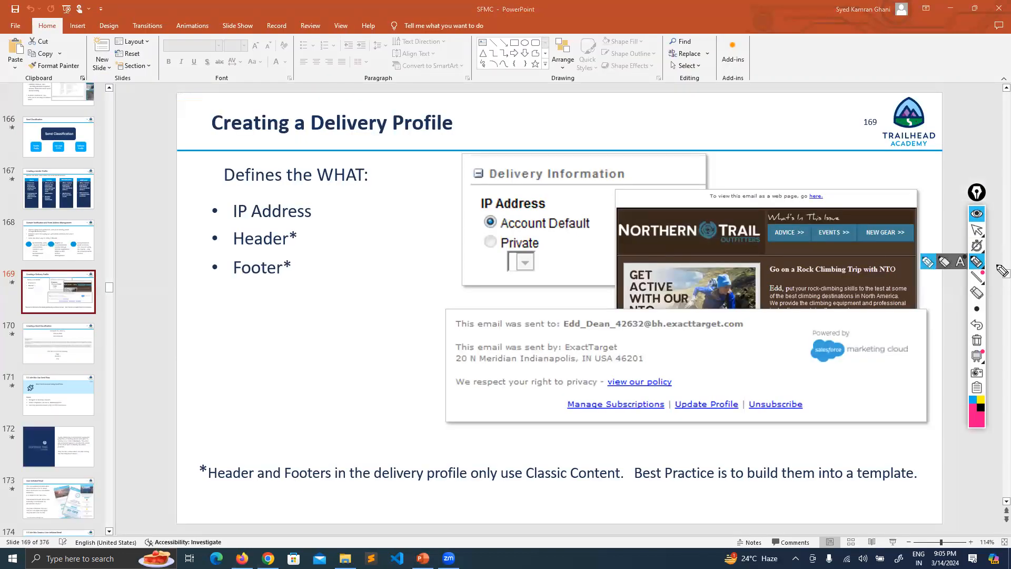
{"action": "mouse_move", "coordinate": [298, 195]}
{"action": "left_mouse_down"}
{"action": "mouse_move", "coordinate": [228, 227]}
{"action": "mouse_move", "coordinate": [179, 191]}
{"action": "left_mouse_up"}
{"action": "left_click", "coordinate": [976, 340]}
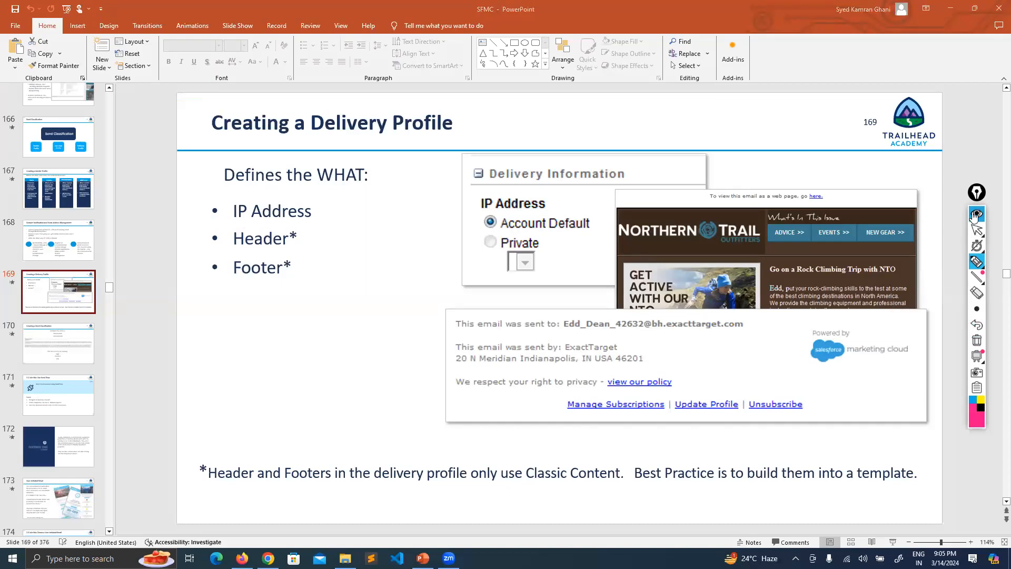
{"action": "left_click", "coordinate": [977, 214]}
{"action": "left_click", "coordinate": [241, 558]}
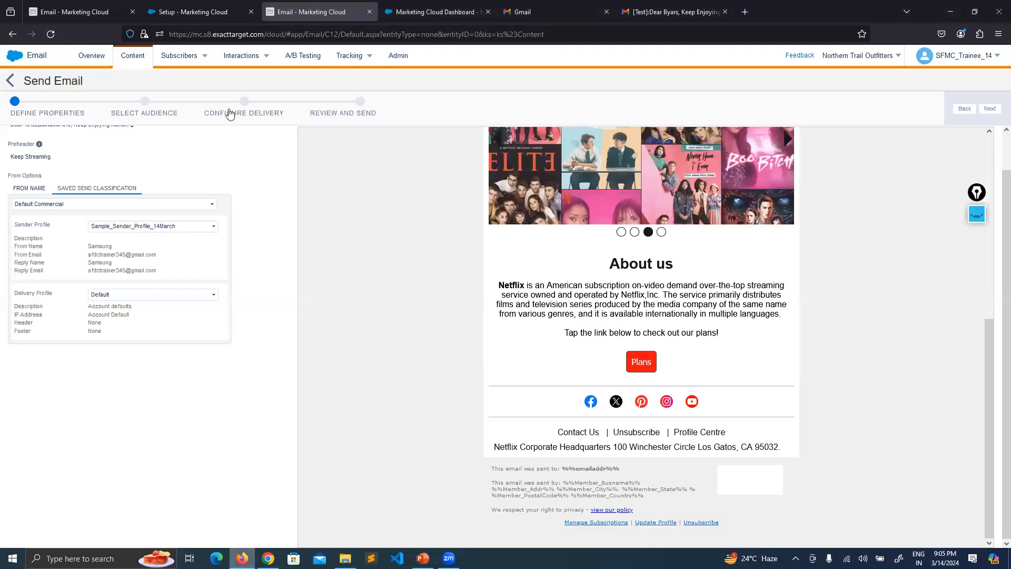
{"action": "left_click", "coordinate": [200, 12]}
{"action": "left_click", "coordinate": [79, 12]}
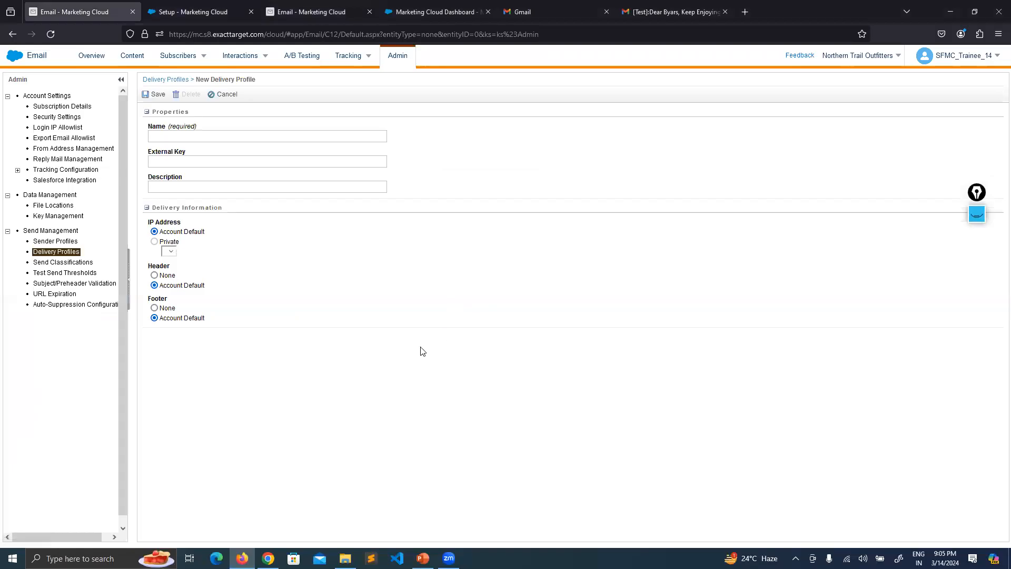
{"action": "left_click", "coordinate": [198, 138]}
{"action": "type", "text": "Samolle_Delivery_Profil"}
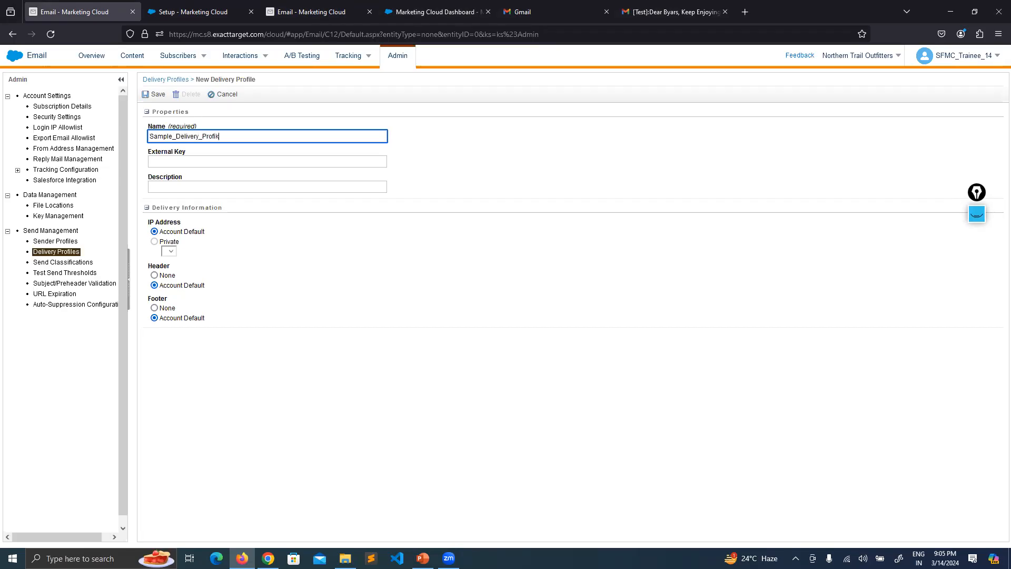
{"action": "type", "text": "e_14March"}
{"action": "left_click", "coordinate": [252, 431]}
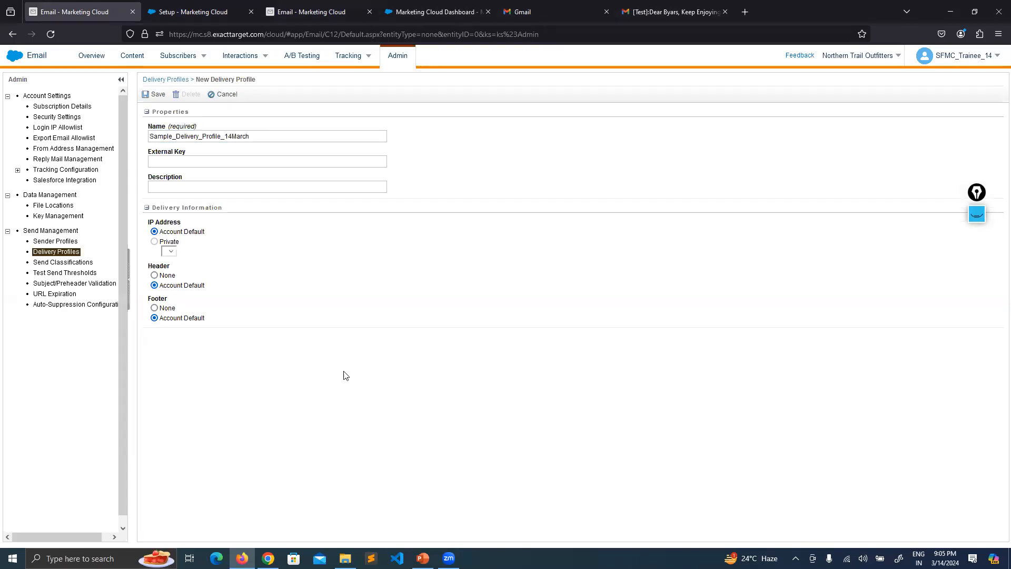
{"action": "left_click", "coordinate": [974, 226]}
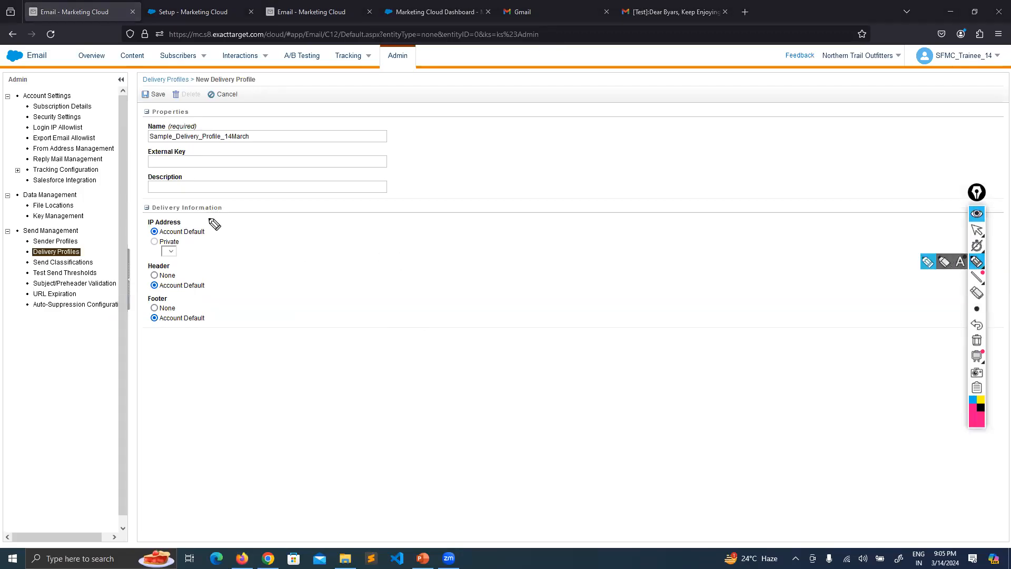
{"action": "mouse_move", "coordinate": [187, 234]}
{"action": "left_mouse_down"}
{"action": "mouse_move", "coordinate": [215, 234]}
{"action": "mouse_move", "coordinate": [199, 246]}
{"action": "left_mouse_up"}
{"action": "left_click", "coordinate": [975, 341]}
{"action": "left_click", "coordinate": [976, 215]}
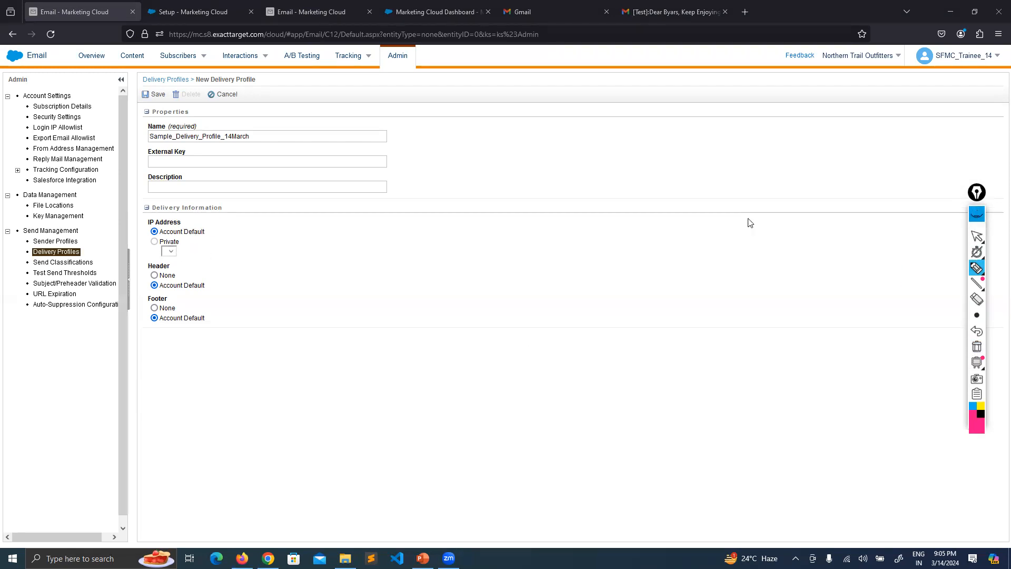
{"action": "double_click", "coordinate": [158, 244]}
{"action": "left_click", "coordinate": [242, 383]}
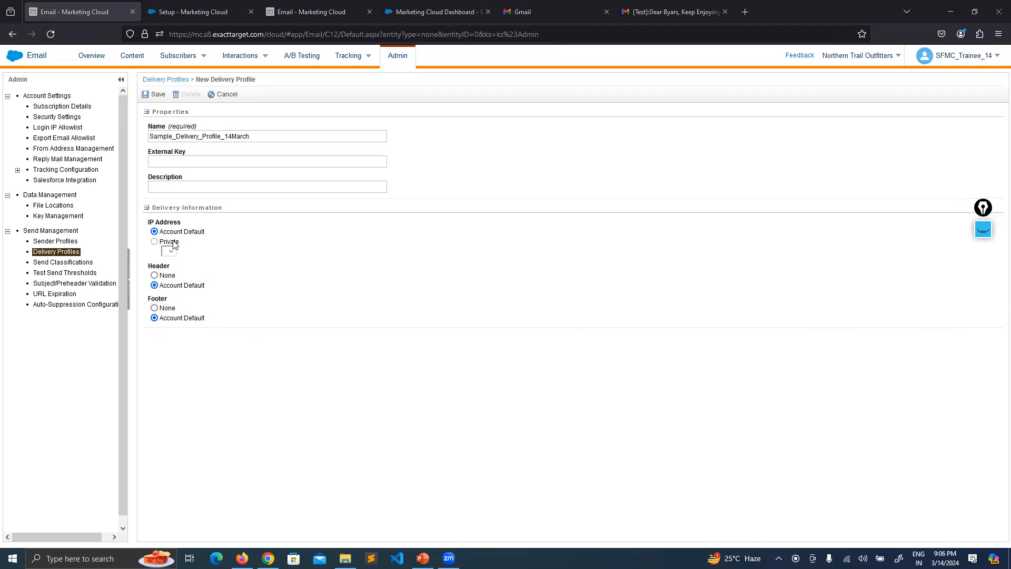
{"action": "left_click_drag", "start_coordinate": [174, 244], "coordinate": [164, 243]}
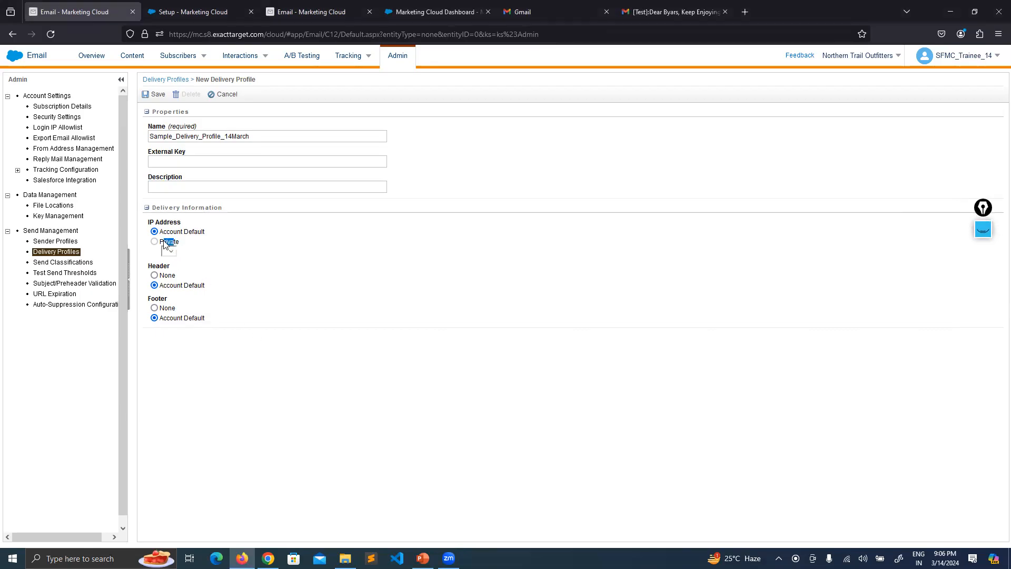
{"action": "left_click", "coordinate": [293, 414]}
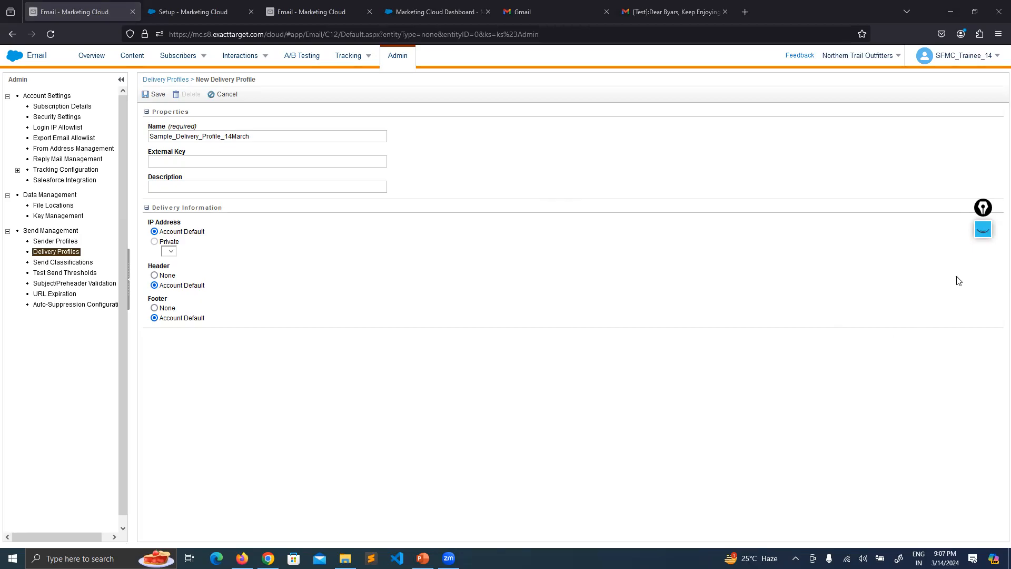
{"action": "left_click_drag", "start_coordinate": [201, 232], "coordinate": [174, 232]}
{"action": "left_click", "coordinate": [276, 359]}
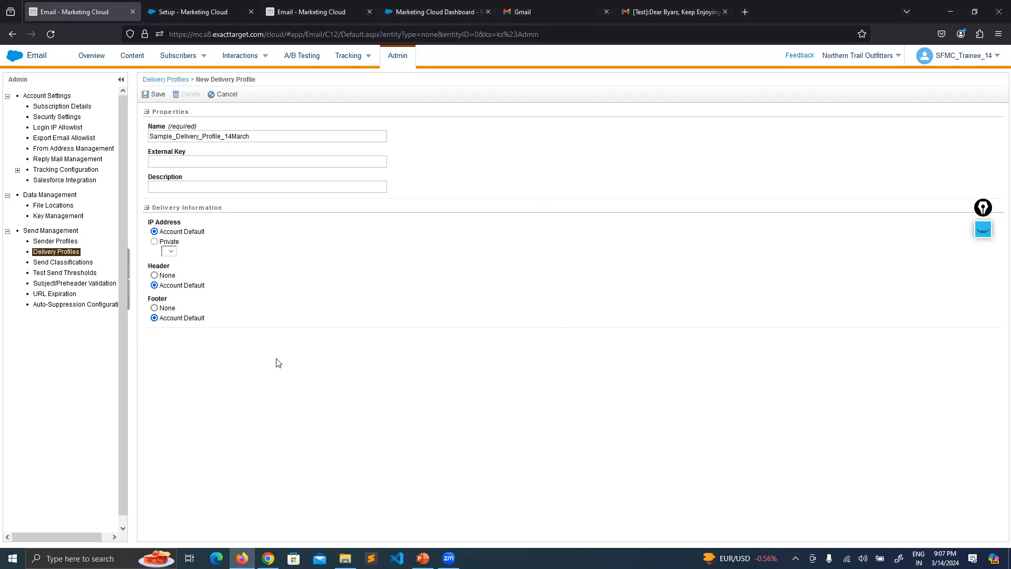
Draw a pink C and S on the form, with XYZ and ABC written below them.
{"action": "left_click", "coordinate": [983, 229]}
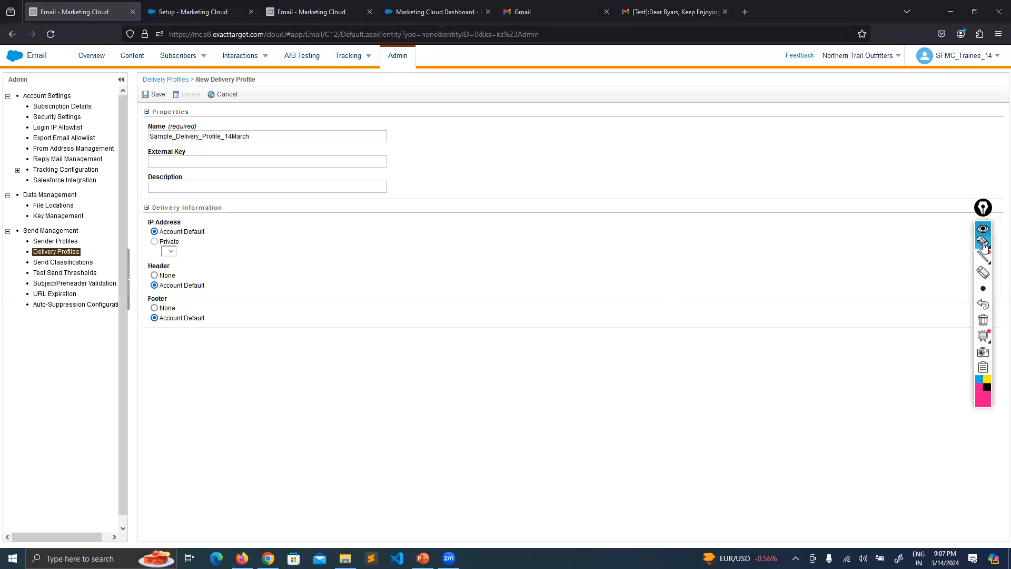
{"action": "left_click", "coordinate": [983, 277]}
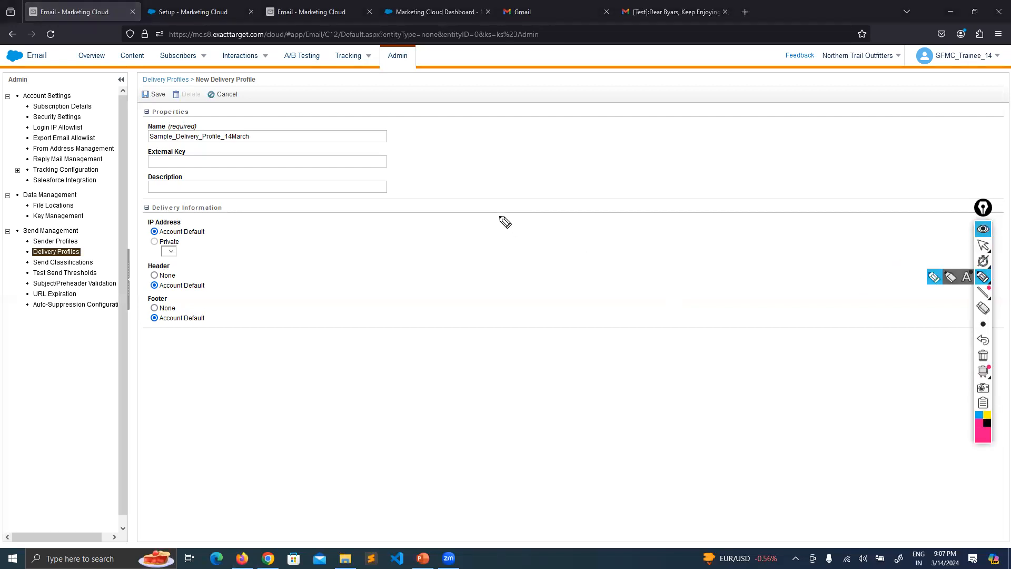
{"action": "left_click_drag", "start_coordinate": [474, 207], "coordinate": [490, 253]}
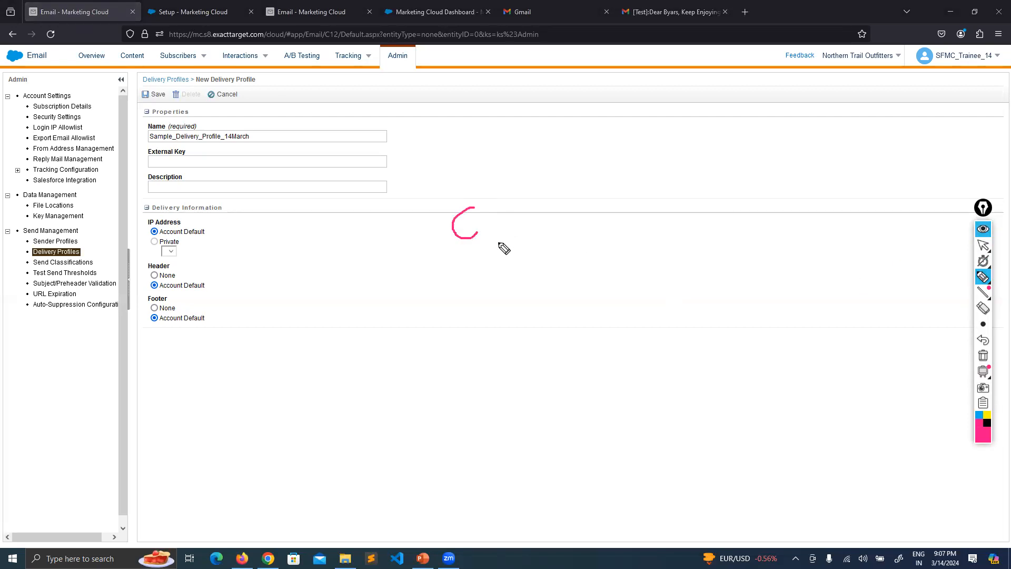
{"action": "mouse_move", "coordinate": [542, 199]}
{"action": "left_mouse_down"}
{"action": "mouse_move", "coordinate": [552, 231]}
{"action": "mouse_move", "coordinate": [510, 245]}
{"action": "left_mouse_up"}
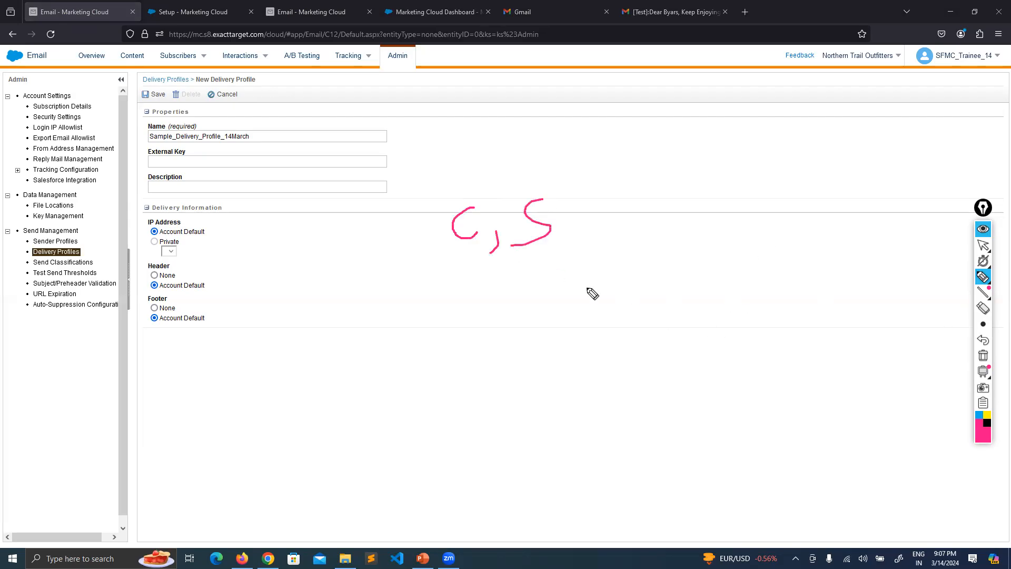
{"action": "mouse_move", "coordinate": [452, 272]}
{"action": "left_mouse_down"}
{"action": "mouse_move", "coordinate": [446, 320]}
{"action": "mouse_move", "coordinate": [407, 357]}
{"action": "left_mouse_up"}
{"action": "left_click_drag", "start_coordinate": [420, 331], "coordinate": [440, 334]}
{"action": "left_click_drag", "start_coordinate": [451, 327], "coordinate": [460, 342]}
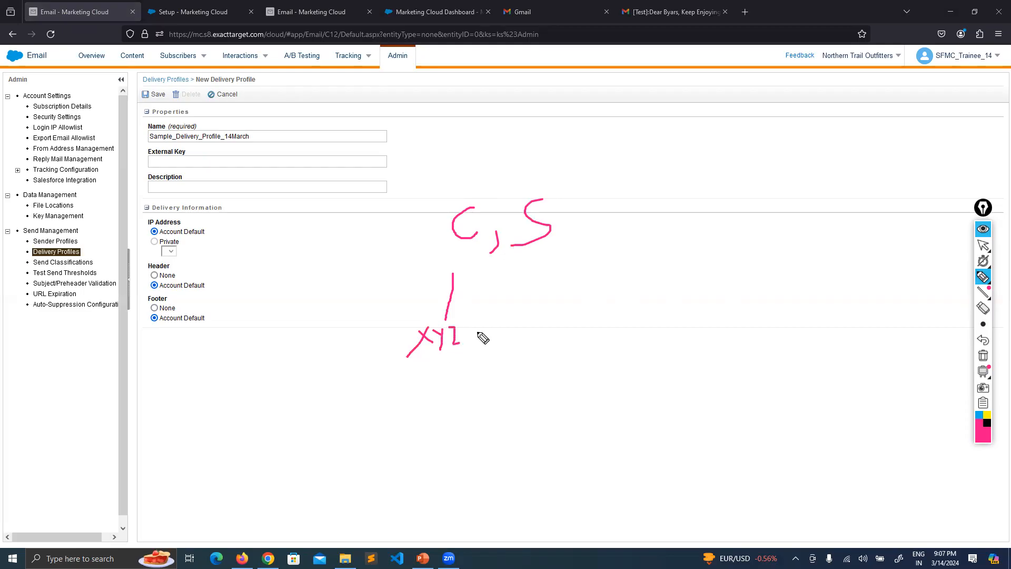
{"action": "left_click_drag", "start_coordinate": [559, 251], "coordinate": [584, 345]}
{"action": "mouse_move", "coordinate": [572, 328]}
{"action": "left_mouse_down"}
{"action": "mouse_move", "coordinate": [568, 345]}
{"action": "mouse_move", "coordinate": [585, 341]}
{"action": "left_mouse_up"}
{"action": "mouse_move", "coordinate": [579, 322]}
{"action": "left_mouse_down"}
{"action": "mouse_move", "coordinate": [587, 346]}
{"action": "mouse_move", "coordinate": [616, 338]}
{"action": "left_mouse_up"}
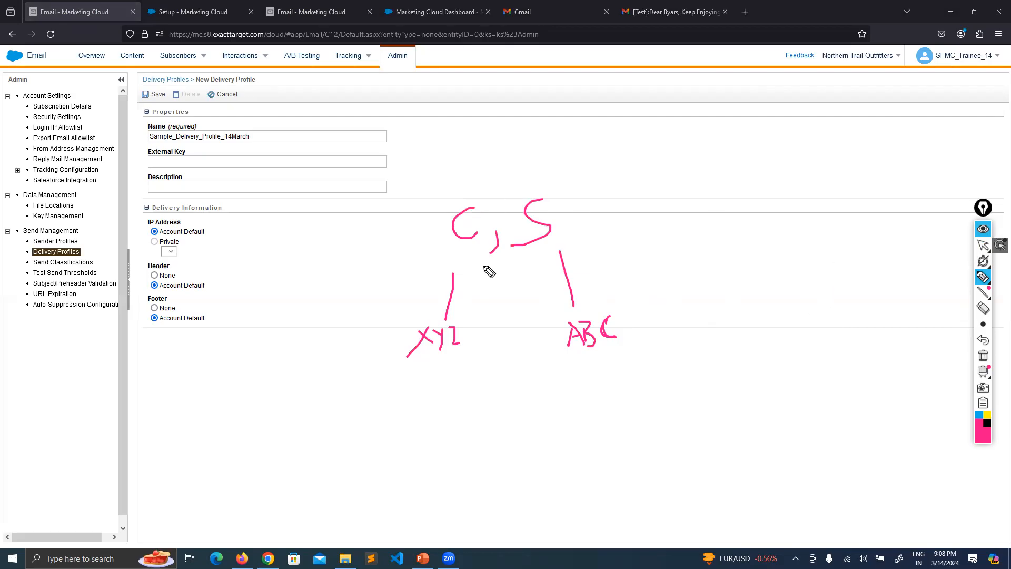
Write IP above the C and S and connect it to both.
{"action": "mouse_move", "coordinate": [511, 136]}
{"action": "left_mouse_down"}
{"action": "mouse_move", "coordinate": [530, 132]}
{"action": "mouse_move", "coordinate": [519, 156]}
{"action": "mouse_move", "coordinate": [548, 153]}
{"action": "left_mouse_up"}
{"action": "left_click_drag", "start_coordinate": [549, 135], "coordinate": [456, 200]}
{"action": "left_click_drag", "start_coordinate": [515, 163], "coordinate": [525, 197]}
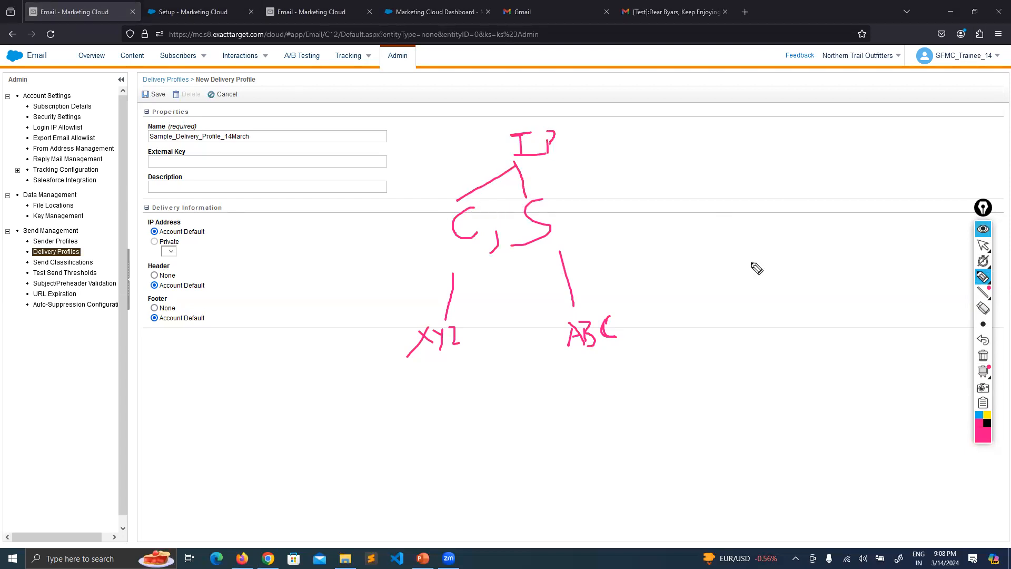
{"action": "left_click", "coordinate": [982, 246]}
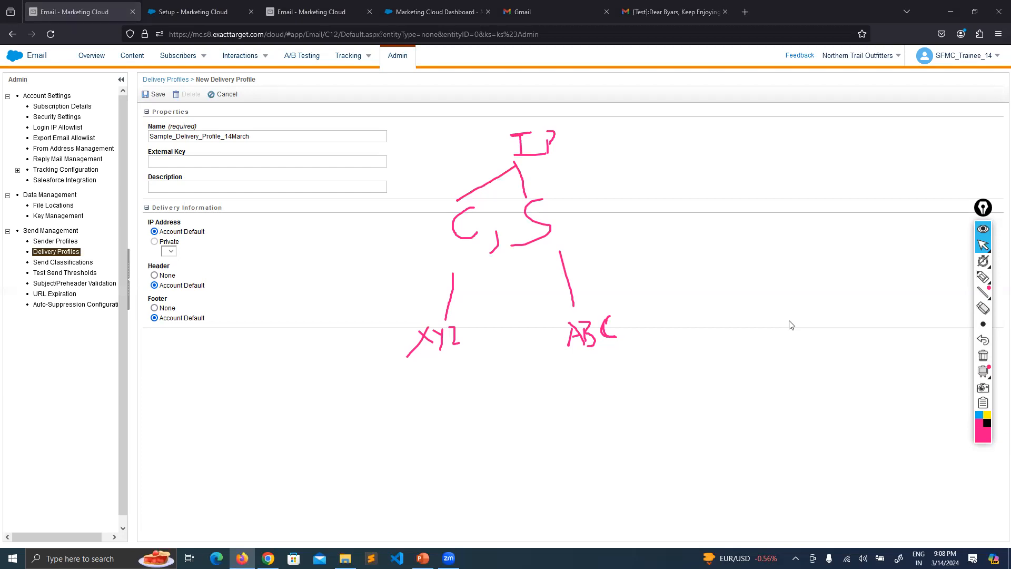
{"action": "left_click", "coordinate": [984, 278]}
{"action": "left_click", "coordinate": [983, 245]}
{"action": "mouse_move", "coordinate": [992, 278]}
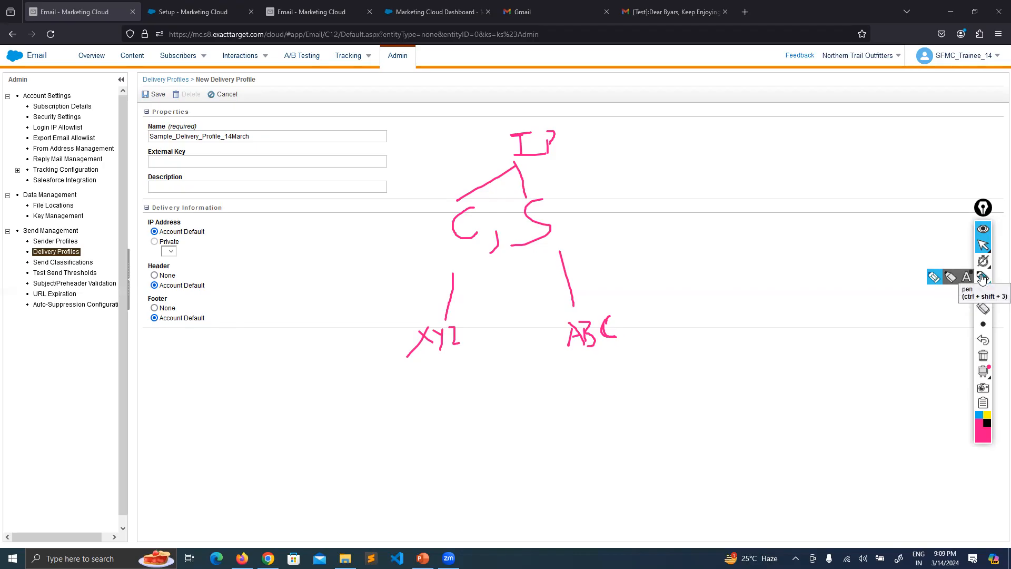
{"action": "left_click", "coordinate": [982, 277]}
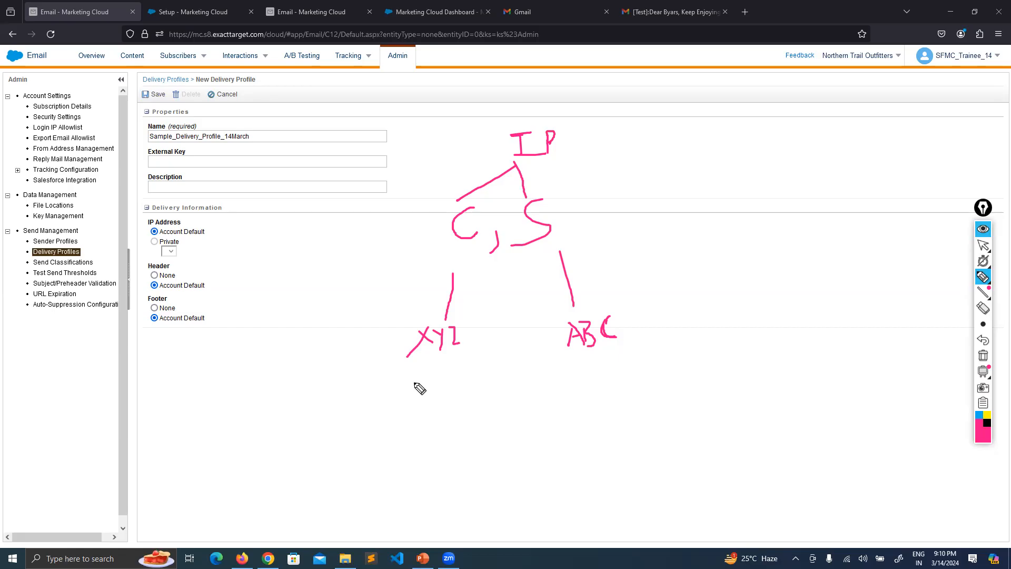
Write 100K with a down arrow under XYZ, circle IP, and start writing 100.4.2 above it.
{"action": "mouse_move", "coordinate": [329, 391]}
{"action": "left_mouse_down"}
{"action": "mouse_move", "coordinate": [325, 421]}
{"action": "mouse_move", "coordinate": [351, 406]}
{"action": "mouse_move", "coordinate": [377, 412]}
{"action": "mouse_move", "coordinate": [380, 402]}
{"action": "mouse_move", "coordinate": [394, 414]}
{"action": "left_mouse_up"}
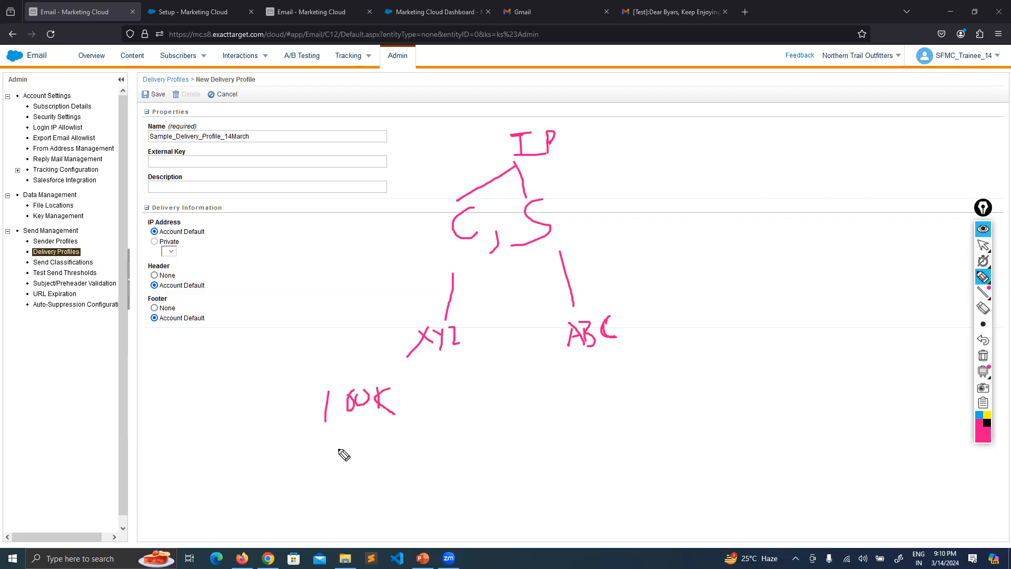
{"action": "mouse_move", "coordinate": [343, 436]}
{"action": "left_mouse_down"}
{"action": "mouse_move", "coordinate": [352, 475]}
{"action": "mouse_move", "coordinate": [367, 455]}
{"action": "left_mouse_up"}
{"action": "mouse_move", "coordinate": [560, 118]}
{"action": "left_mouse_down"}
{"action": "mouse_move", "coordinate": [528, 113]}
{"action": "mouse_move", "coordinate": [512, 148]}
{"action": "mouse_move", "coordinate": [531, 101]}
{"action": "left_mouse_up"}
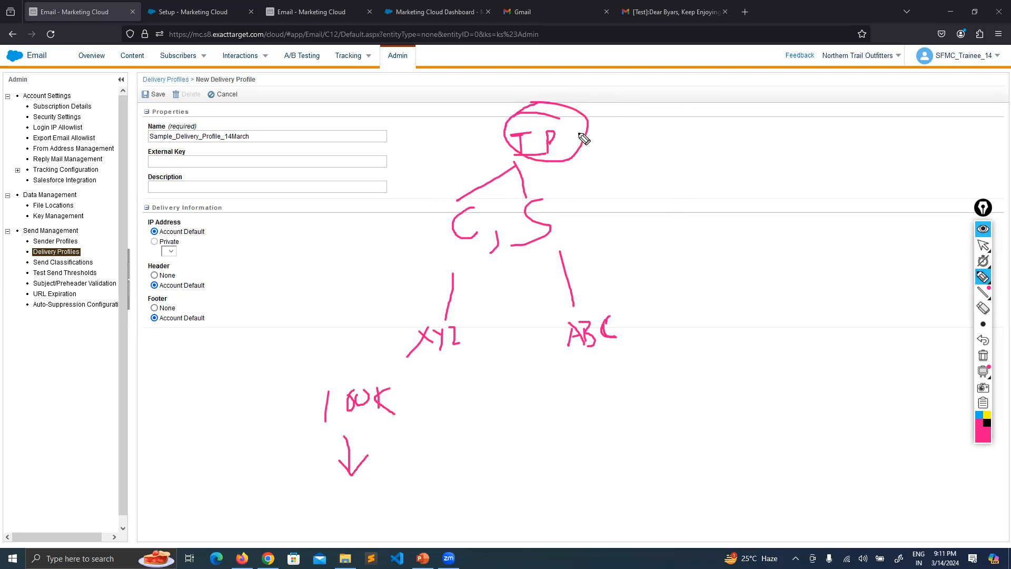
{"action": "mouse_move", "coordinate": [582, 81]}
{"action": "left_mouse_down"}
{"action": "mouse_move", "coordinate": [582, 98]}
{"action": "mouse_move", "coordinate": [592, 91]}
{"action": "left_mouse_up"}
{"action": "mouse_move", "coordinate": [599, 81]}
{"action": "left_mouse_down"}
{"action": "mouse_move", "coordinate": [606, 90]}
{"action": "mouse_move", "coordinate": [693, 99]}
{"action": "left_mouse_up"}
{"action": "left_click", "coordinate": [619, 85]}
{"action": "left_click", "coordinate": [655, 91]}
Complete the address as 100.4.2.3, erase the 100K note and its arrow, then return to the pen.
{"action": "left_click", "coordinate": [700, 91]}
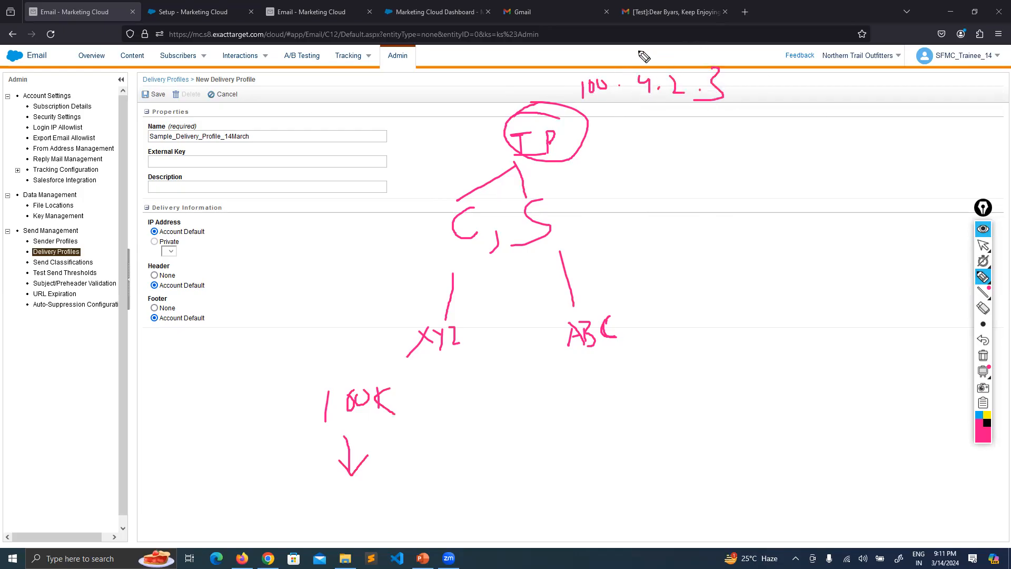
{"action": "mouse_move", "coordinate": [972, 260]}
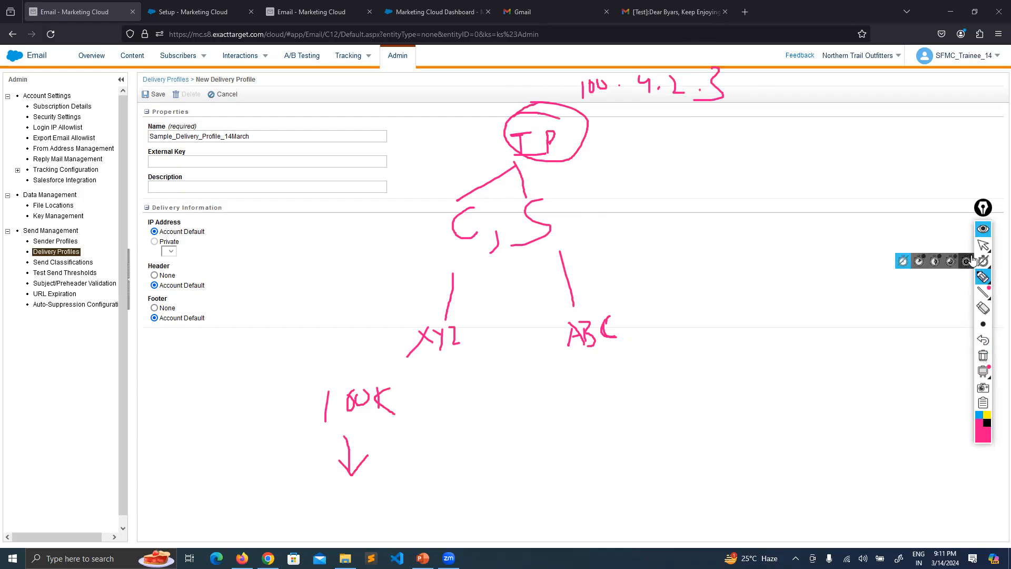
{"action": "left_click", "coordinate": [982, 308]}
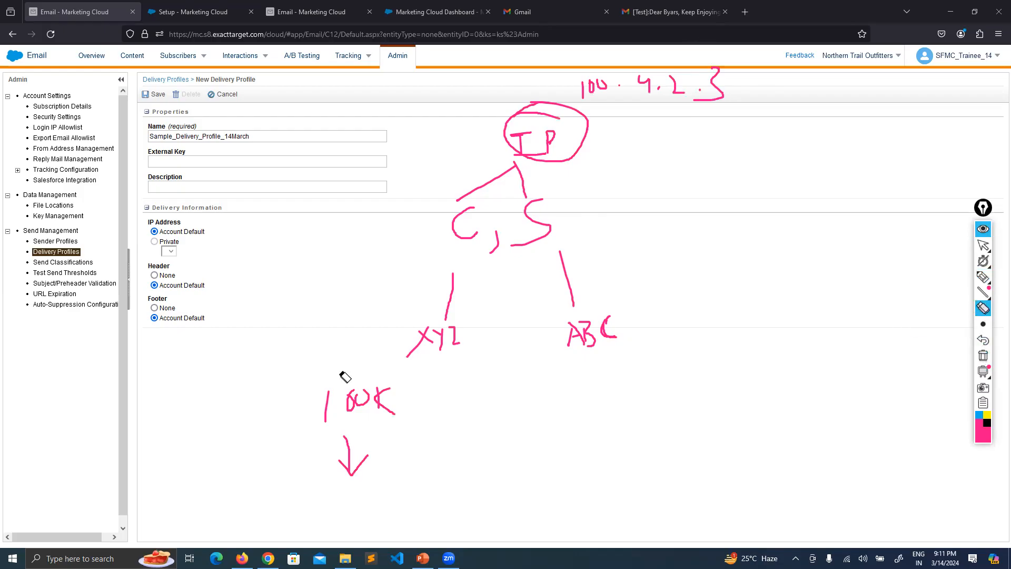
{"action": "mouse_move", "coordinate": [352, 460]}
{"action": "left_mouse_down"}
{"action": "mouse_move", "coordinate": [365, 457]}
{"action": "mouse_move", "coordinate": [338, 416]}
{"action": "left_mouse_up"}
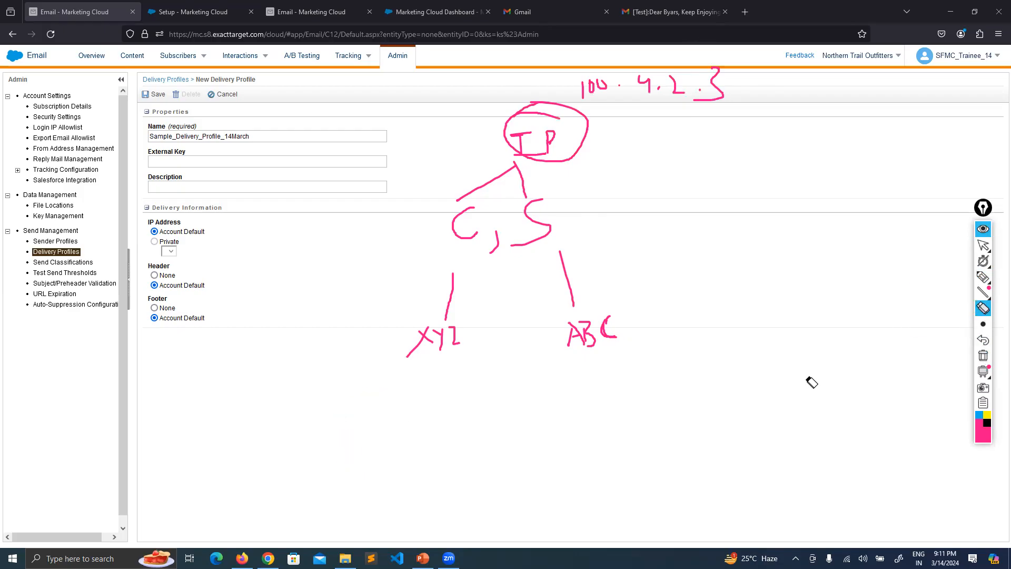
{"action": "left_click", "coordinate": [982, 276]}
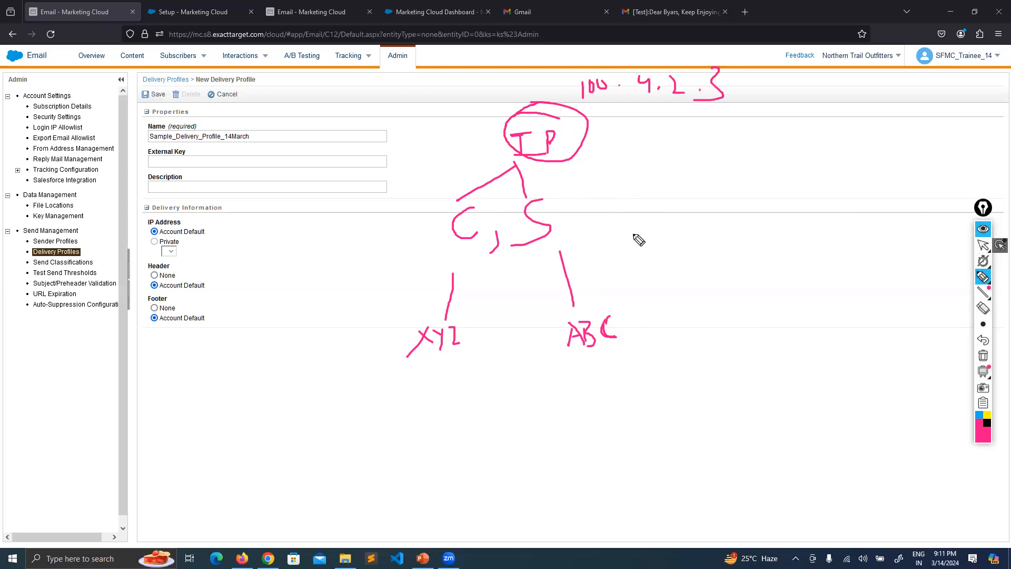
{"action": "left_click", "coordinate": [982, 244]}
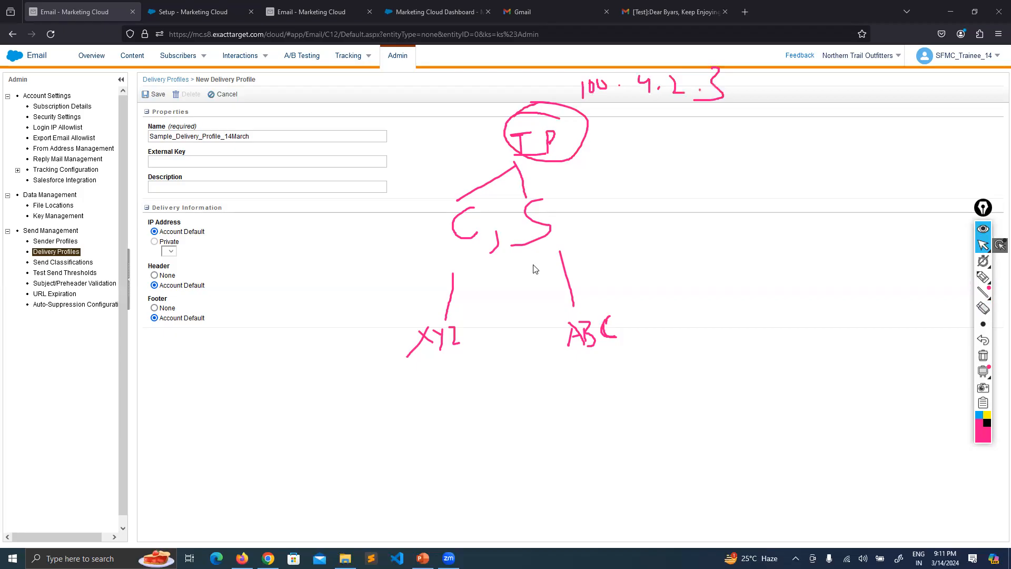
{"action": "left_click", "coordinate": [983, 277]}
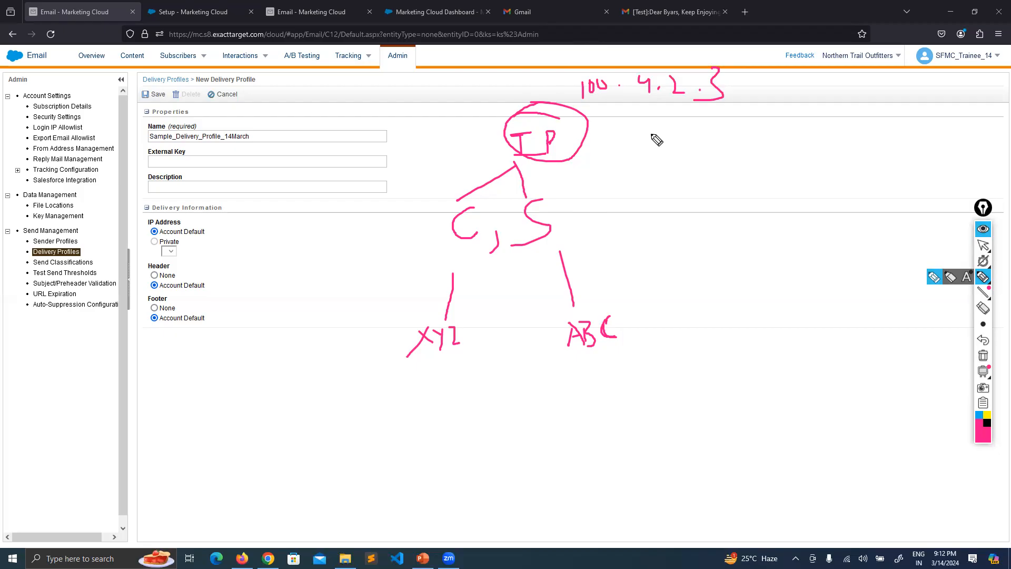
{"action": "left_click", "coordinate": [982, 245]}
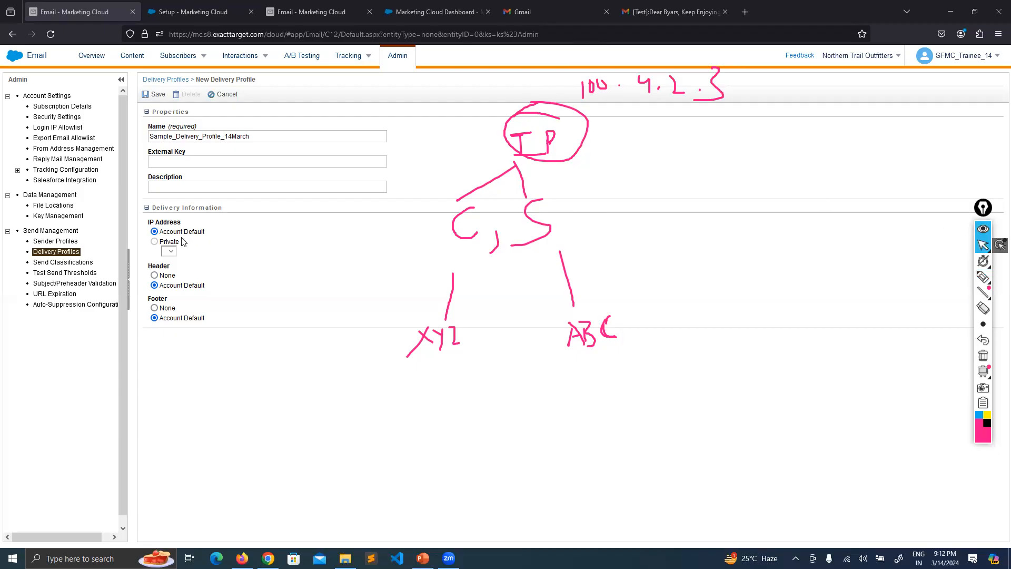
{"action": "left_click_drag", "start_coordinate": [179, 242], "coordinate": [160, 242]}
{"action": "left_click", "coordinate": [223, 246]}
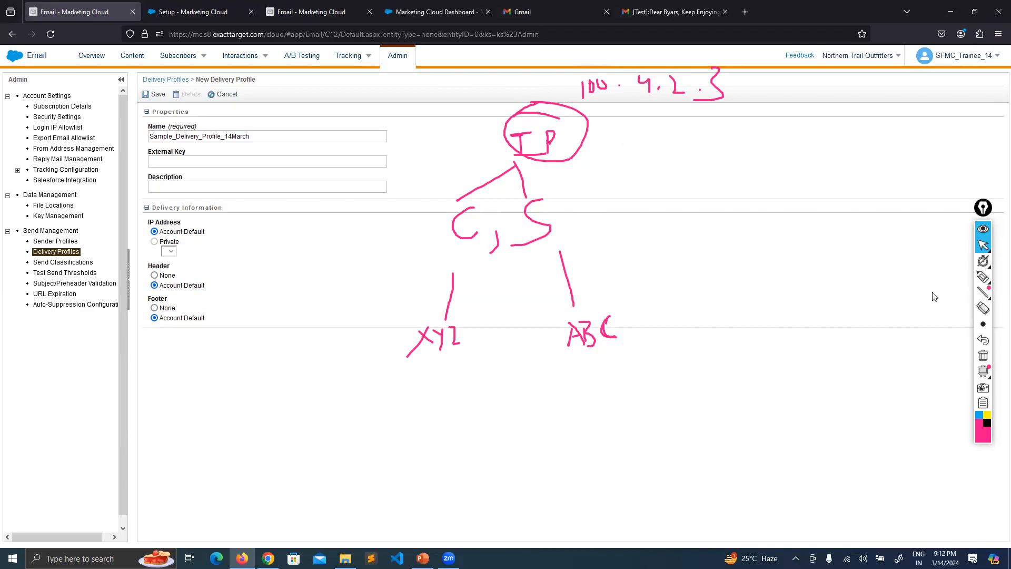
Bracket the IP Address options and circle C, J, S in pink, then clear all annotations.
{"action": "left_click", "coordinate": [979, 279]}
{"action": "left_click_drag", "start_coordinate": [147, 225], "coordinate": [158, 251]}
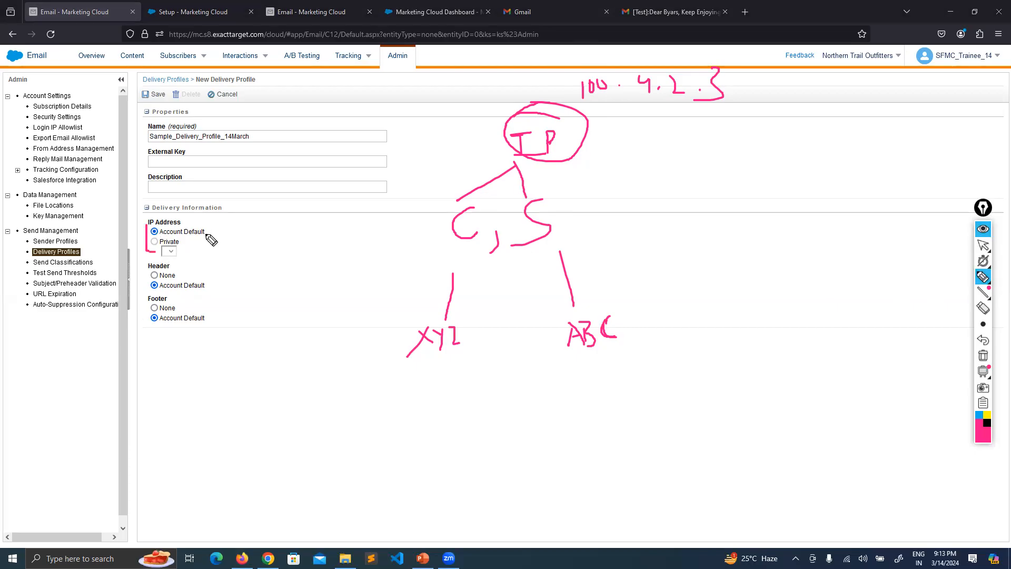
{"action": "mouse_move", "coordinate": [209, 226]}
{"action": "left_mouse_down"}
{"action": "mouse_move", "coordinate": [210, 244]}
{"action": "mouse_move", "coordinate": [195, 245]}
{"action": "left_mouse_up"}
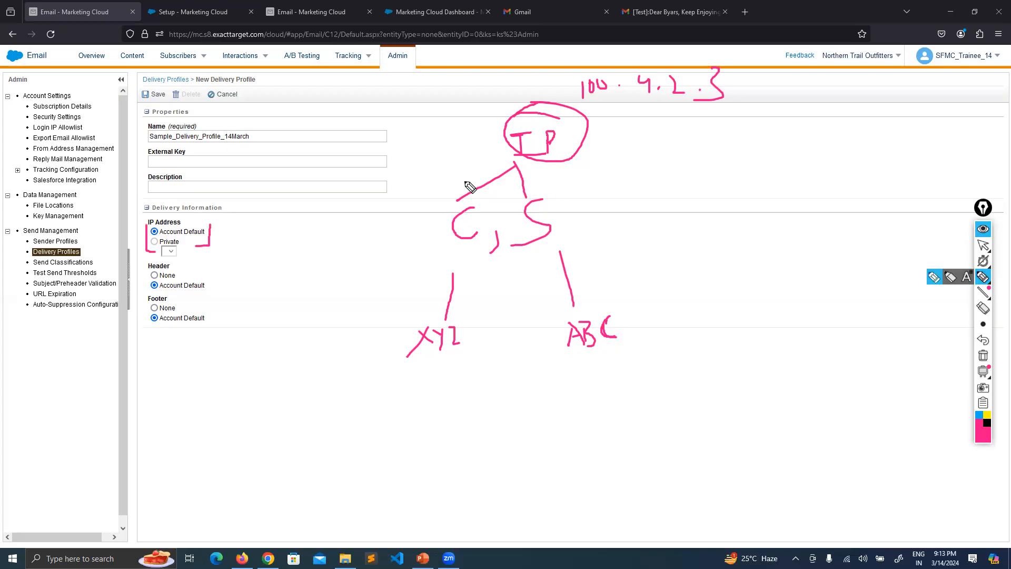
{"action": "left_click_drag", "start_coordinate": [537, 188], "coordinate": [430, 213]}
{"action": "left_click_drag", "start_coordinate": [453, 260], "coordinate": [518, 191]}
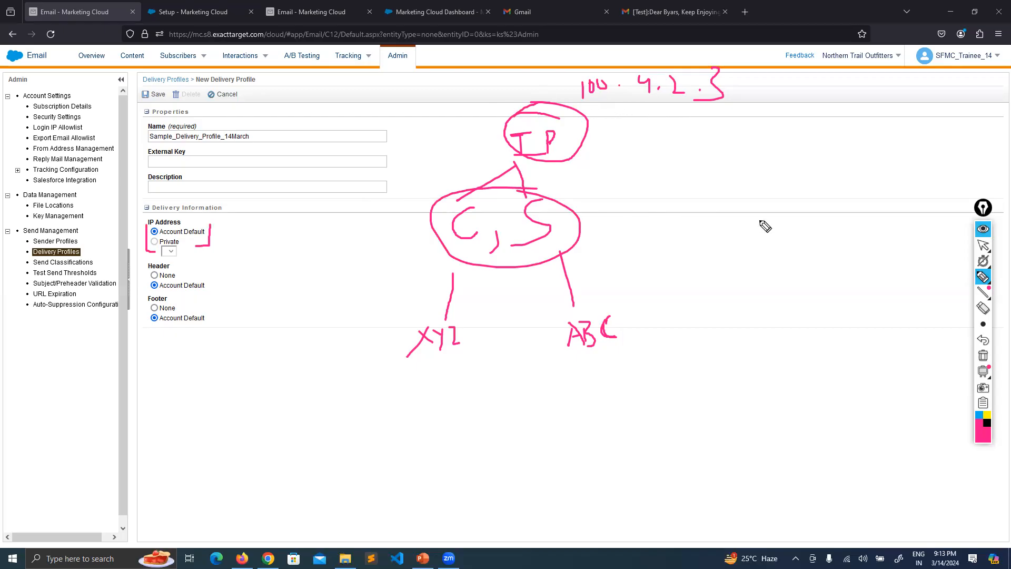
{"action": "left_click", "coordinate": [980, 360]}
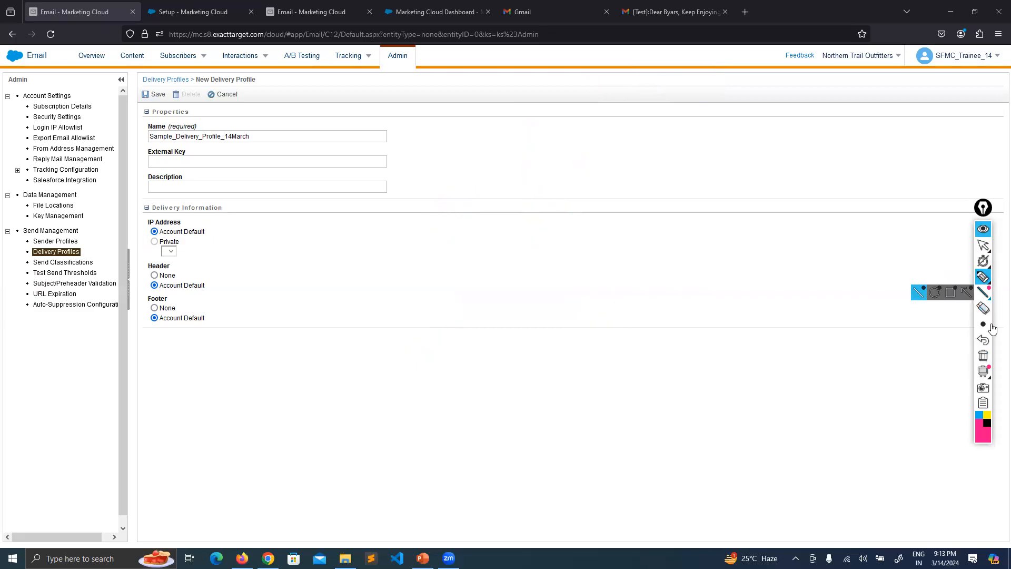
Undo the clear to restore the pink sketch, then switch to the select arrow.
{"action": "left_click", "coordinate": [984, 341]}
{"action": "left_click", "coordinate": [983, 244]}
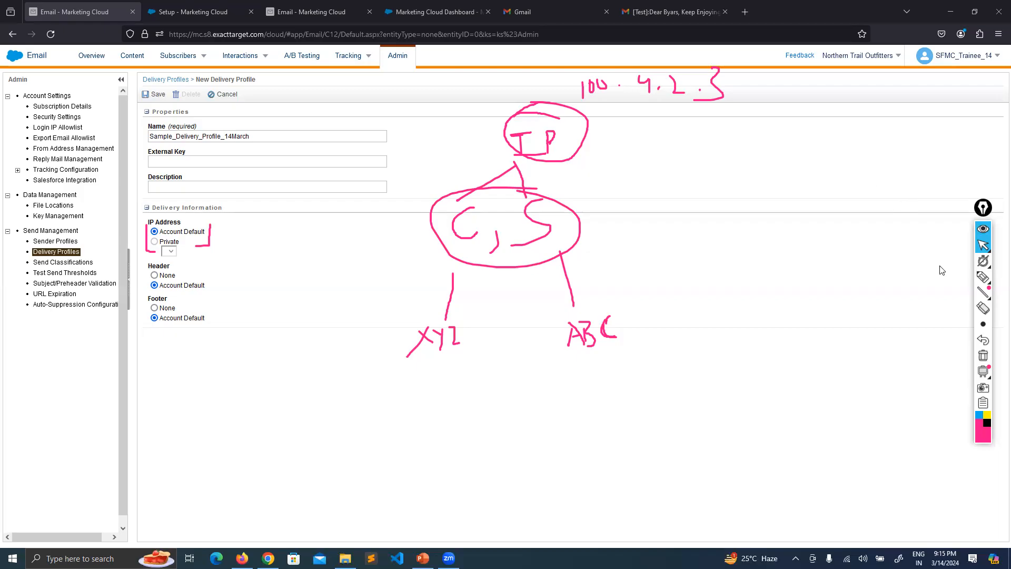
Write 1M on the right, circle it, and draw a line linking it to C, J, S.
{"action": "left_click", "coordinate": [983, 277]}
{"action": "left_click_drag", "start_coordinate": [797, 229], "coordinate": [796, 253]}
{"action": "mouse_move", "coordinate": [805, 258]}
{"action": "left_mouse_down"}
{"action": "mouse_move", "coordinate": [817, 223]}
{"action": "mouse_move", "coordinate": [830, 258]}
{"action": "left_mouse_up"}
{"action": "left_click_drag", "start_coordinate": [851, 210], "coordinate": [636, 222]}
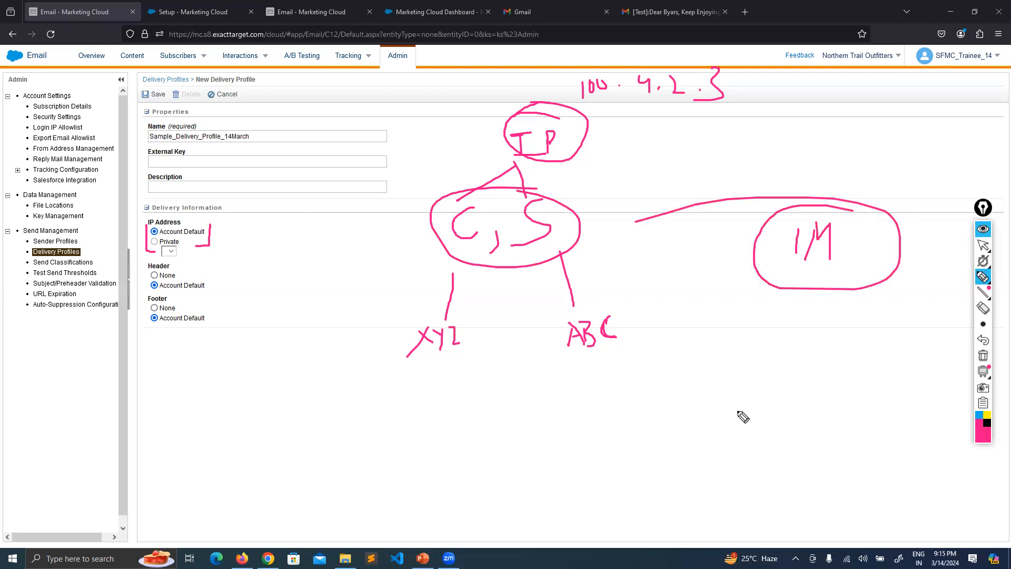
Clear all annotations, tuck the drawing toolbar away, then switch to PowerPoint slide 169.
{"action": "left_click", "coordinate": [982, 358]}
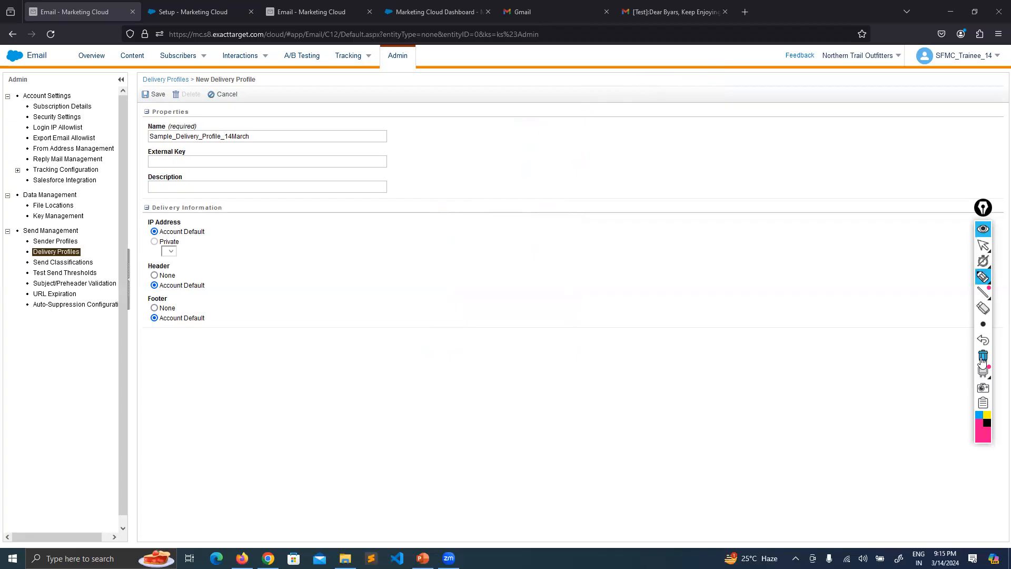
{"action": "left_click", "coordinate": [983, 209]}
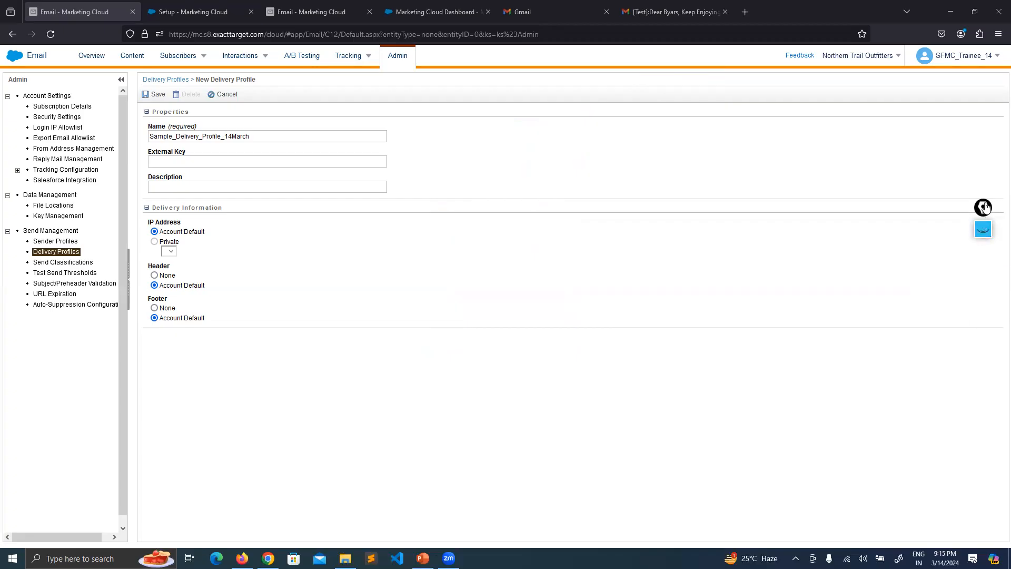
{"action": "left_click_drag", "start_coordinate": [985, 211], "coordinate": [985, 176]}
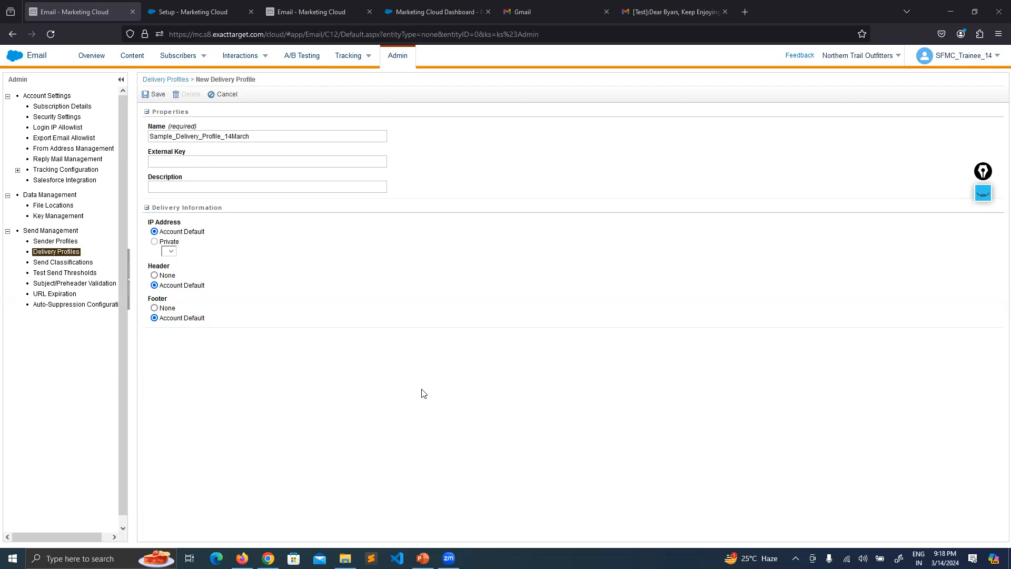
{"action": "key", "text": "alt+Tab"}
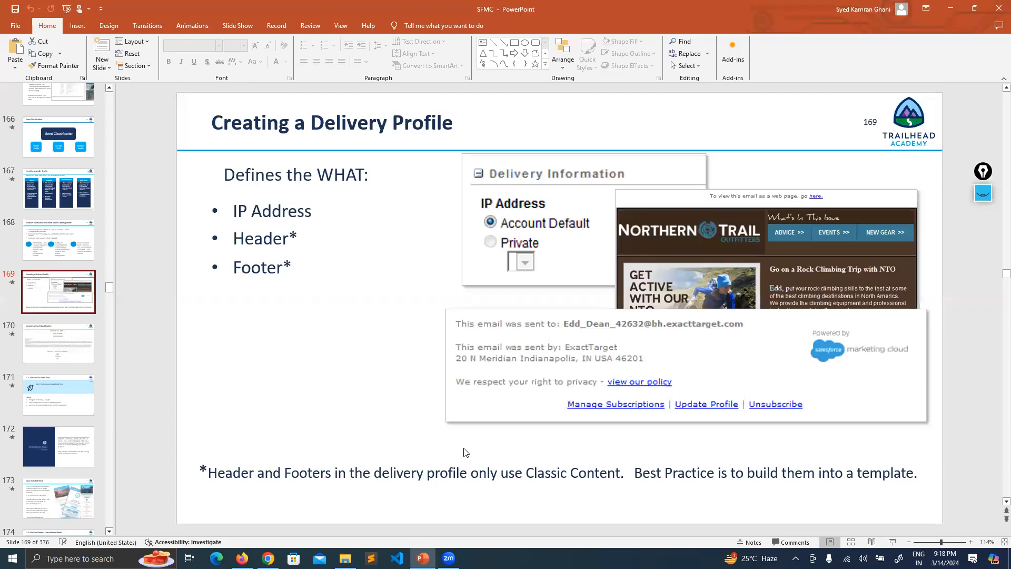
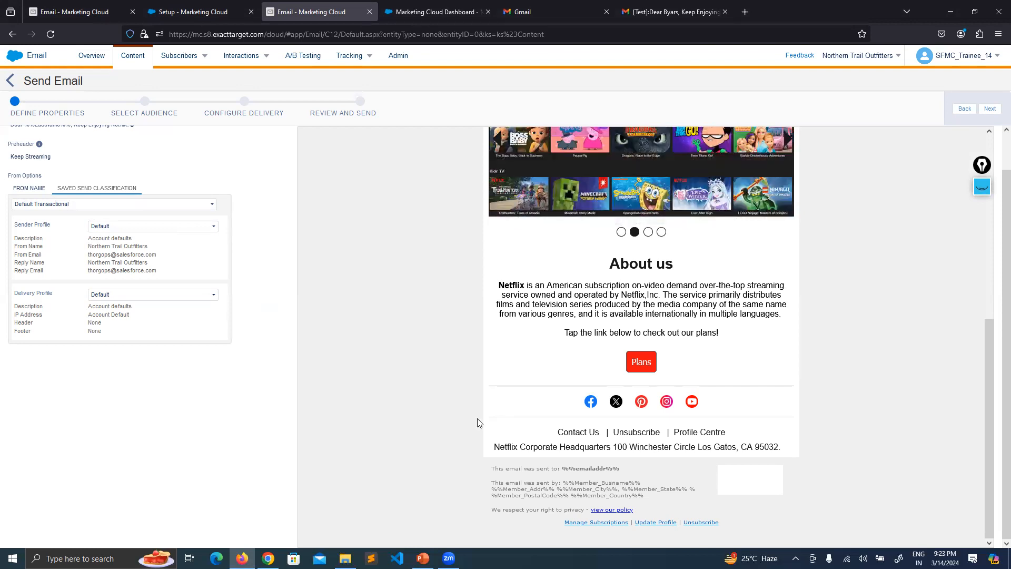
Scroll down through the Enjoy Netflix email preview and back up to Email Properties.
{"action": "scroll", "coordinate": [476, 422], "scroll_direction": "up", "scroll_amount": 10}
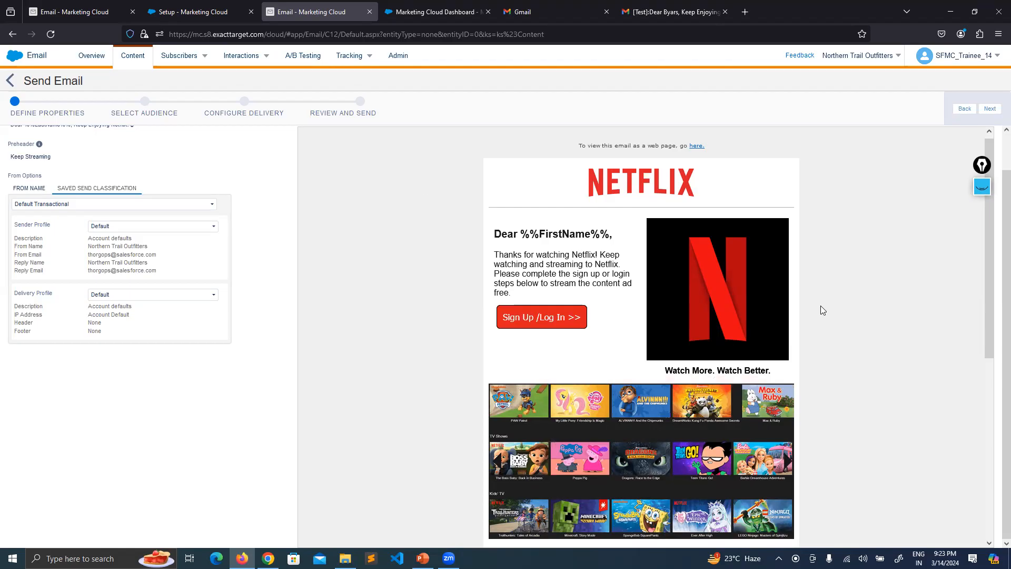
{"action": "scroll", "coordinate": [922, 298], "scroll_direction": "down", "scroll_amount": 8}
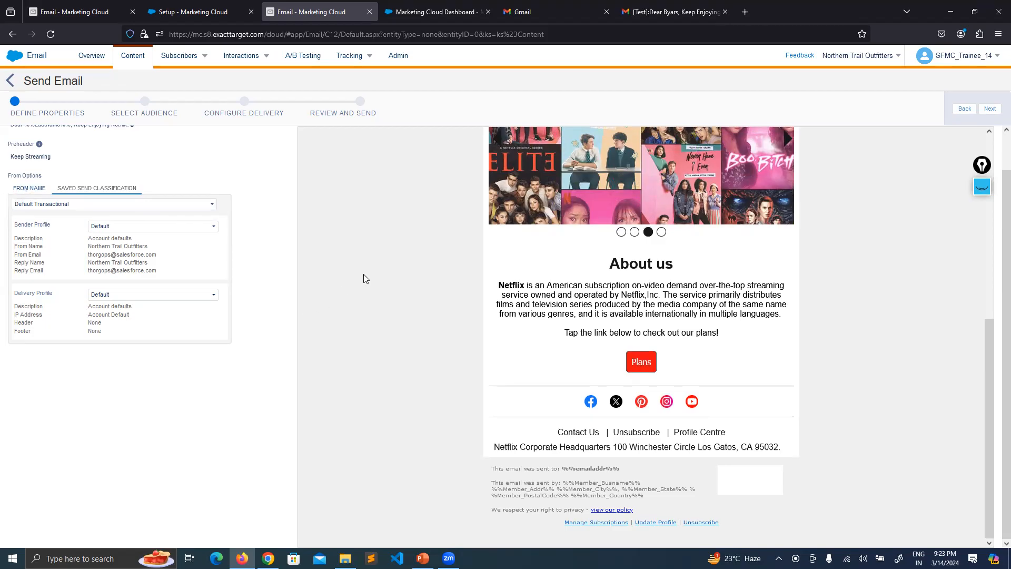
{"action": "scroll", "coordinate": [343, 255], "scroll_direction": "up", "scroll_amount": 8}
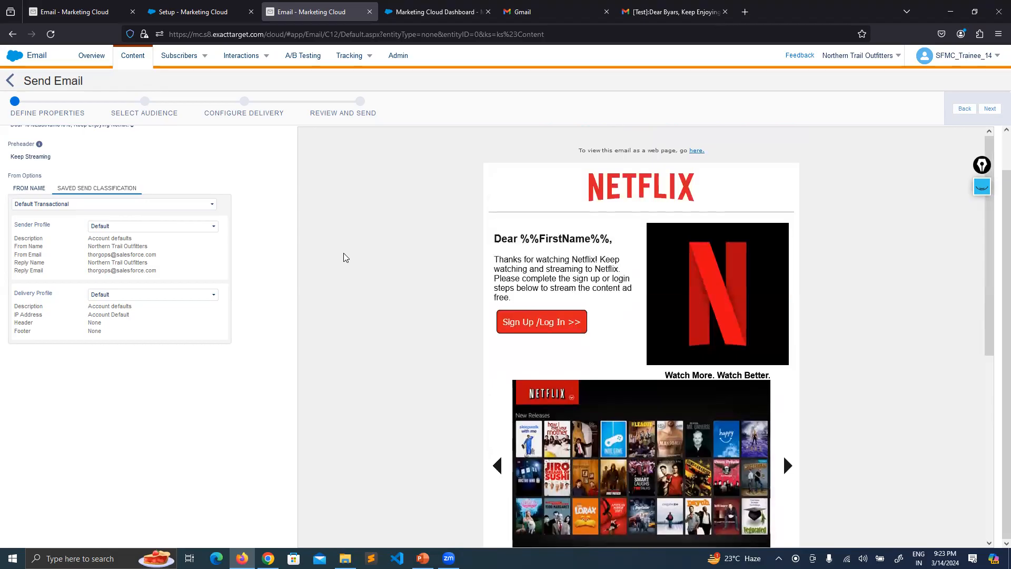
{"action": "scroll", "coordinate": [344, 256], "scroll_direction": "up", "scroll_amount": 1}
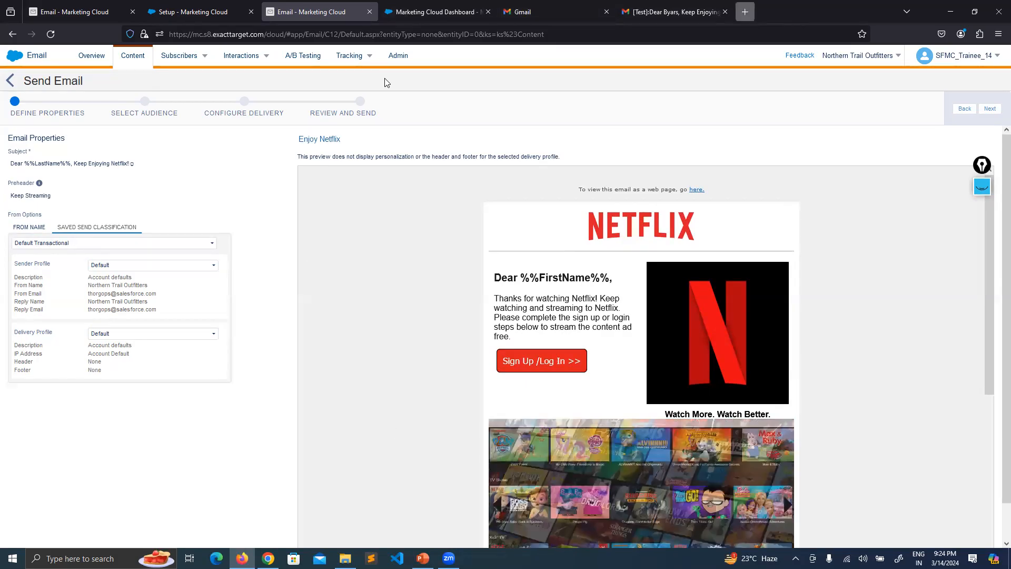
Search Google for 'can spam rules' in a new browser tab.
{"action": "key", "text": "ctrl+t"}
{"action": "type", "text": "google.com"}
{"action": "key", "text": "Return"}
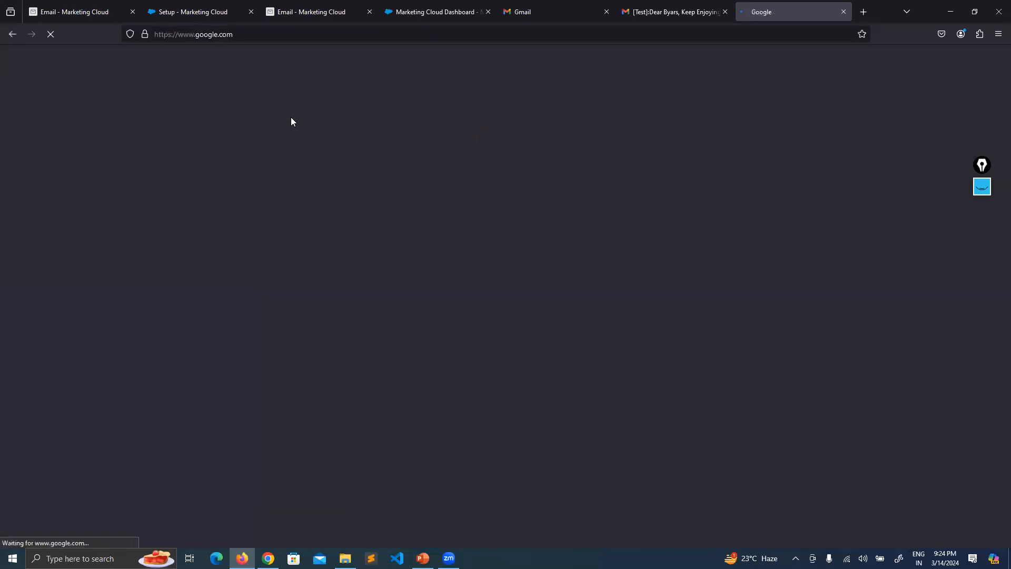
{"action": "type", "text": "can spam r"}
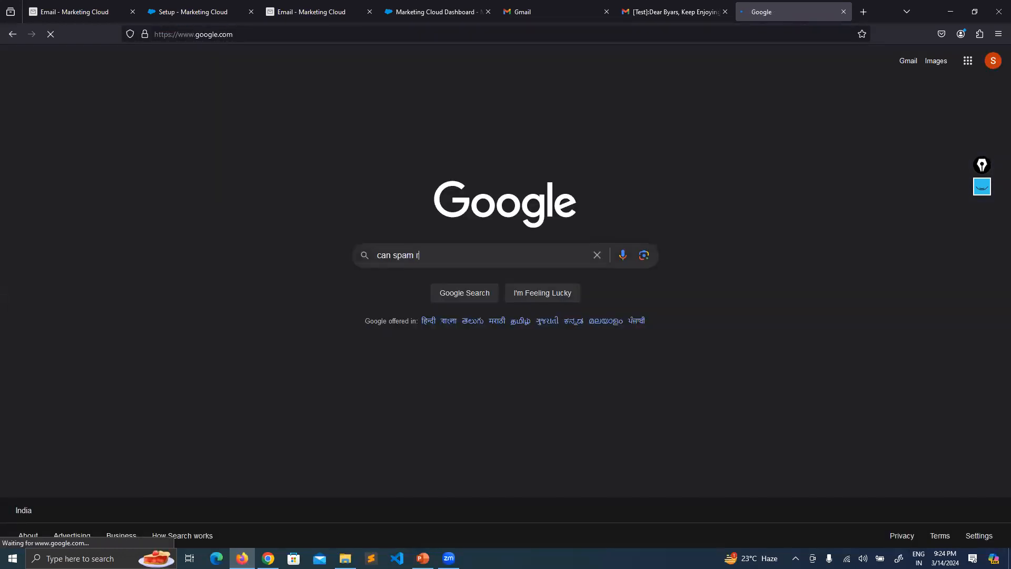
{"action": "type", "text": "ules"}
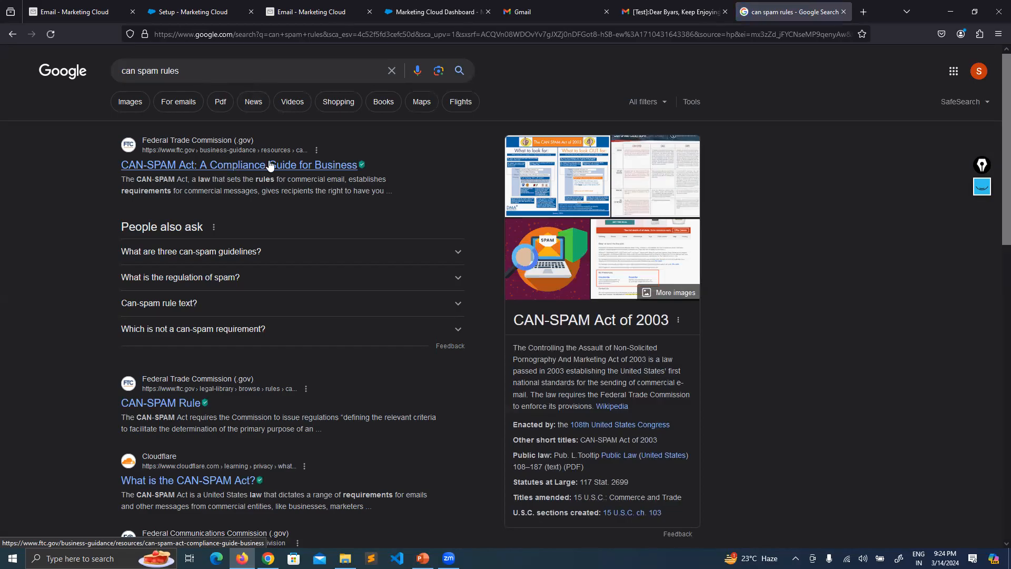
Mark the year 2003 in the CAN-SPAM heading, then show PowerPoint slide 171, Use Send Flow.
{"action": "left_click_drag", "start_coordinate": [671, 323], "coordinate": [594, 322]}
{"action": "left_click", "coordinate": [577, 321]}
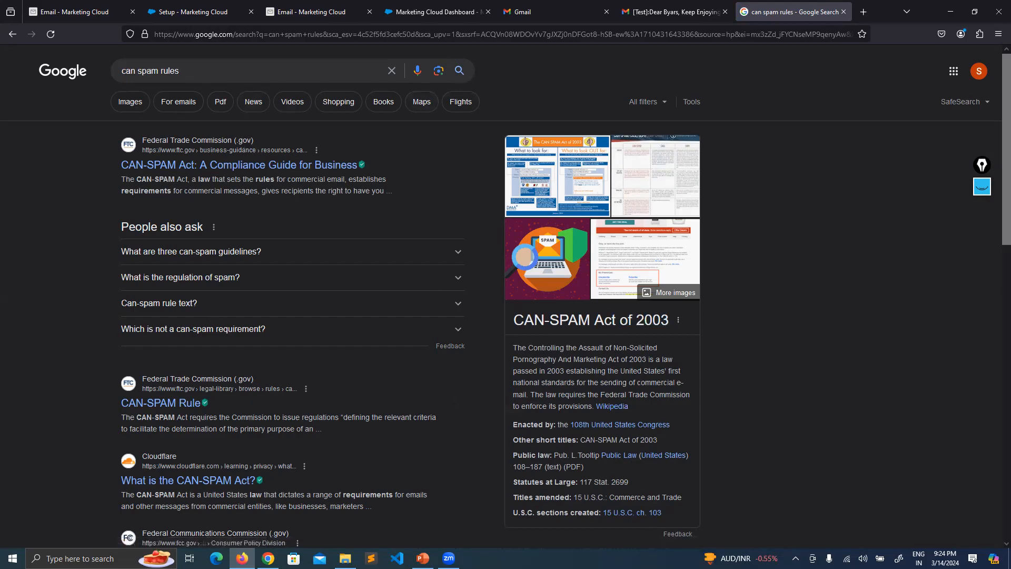
{"action": "key", "text": "alt+Tab"}
{"action": "left_click", "coordinate": [70, 414]}
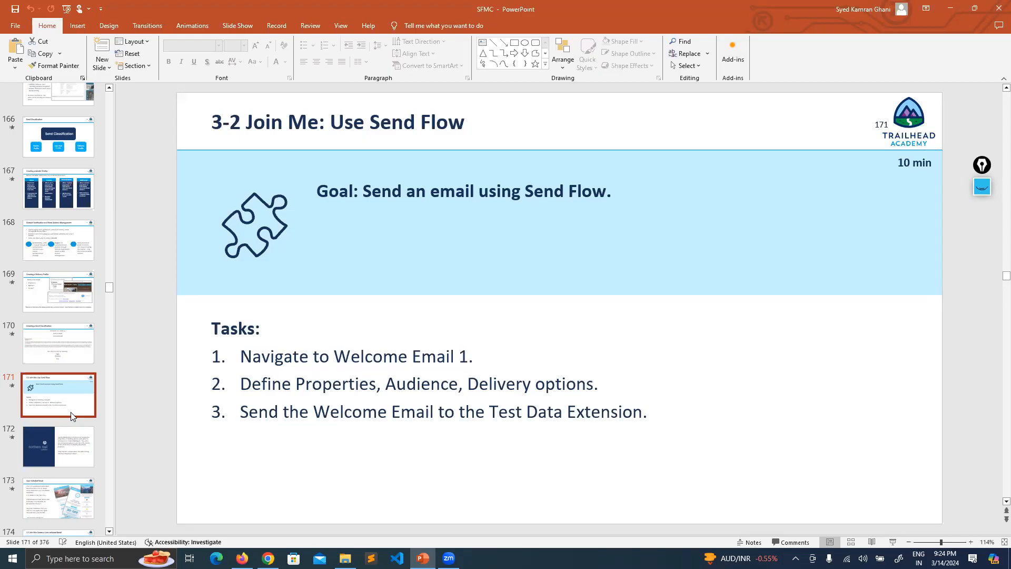
Step through the slides to slide 173, User-Initiated Email.
{"action": "key", "text": "Down"}
{"action": "key", "text": "Up"}
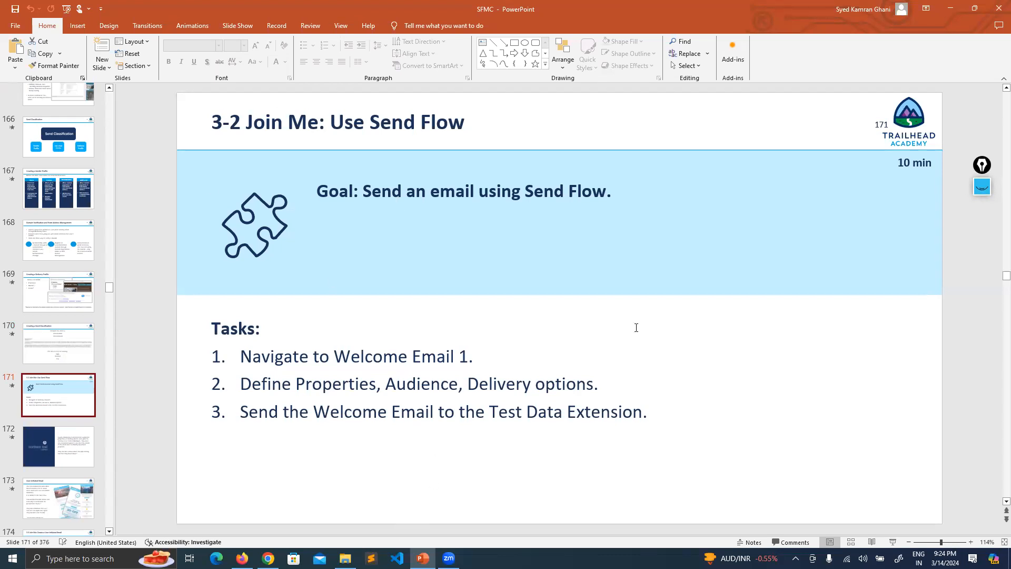
{"action": "key", "text": "Down"}
{"action": "key", "text": "Down"}
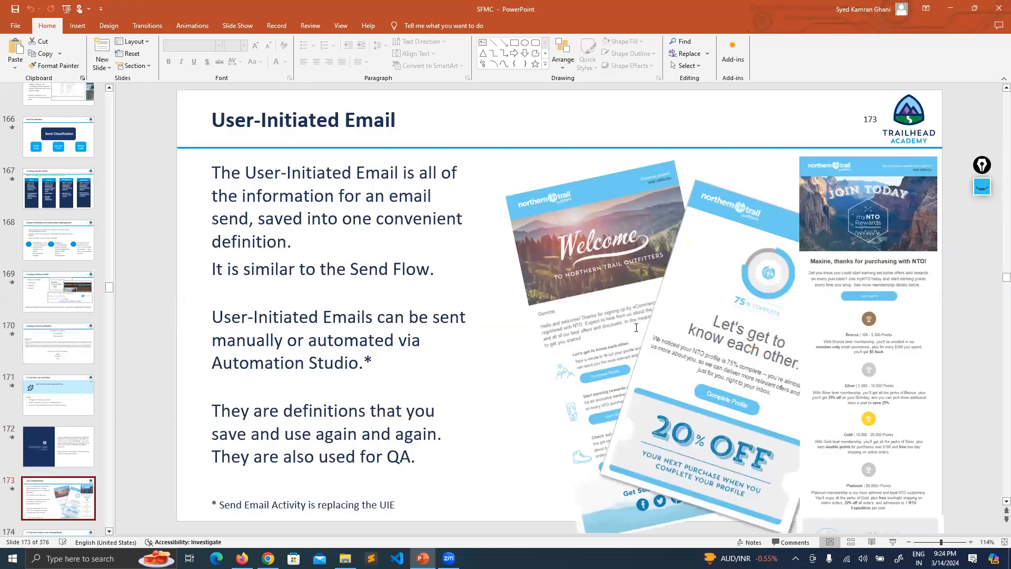
{"action": "key", "text": "Down"}
{"action": "key", "text": "Up"}
{"action": "key", "text": "Up"}
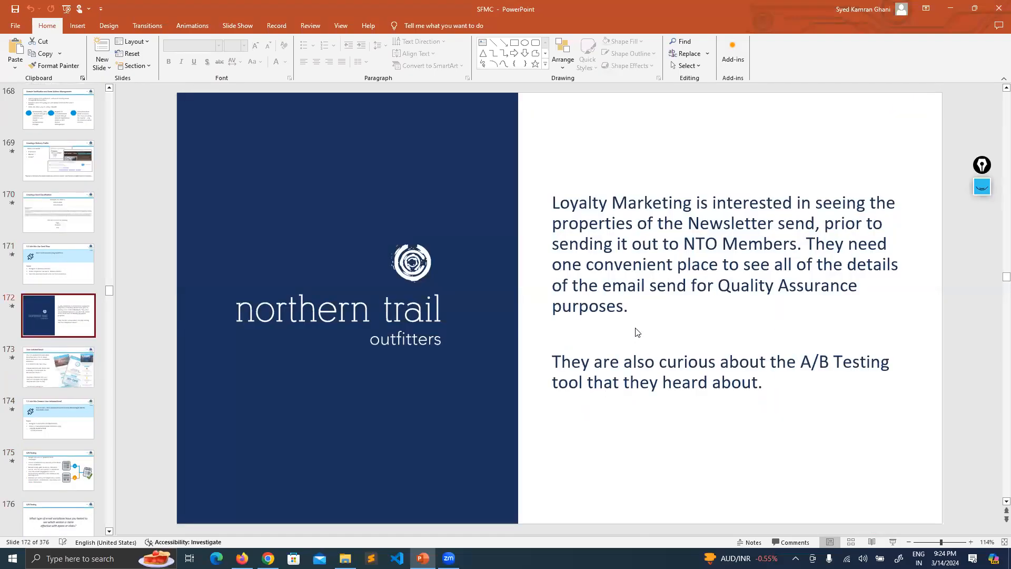
{"action": "key", "text": "Down"}
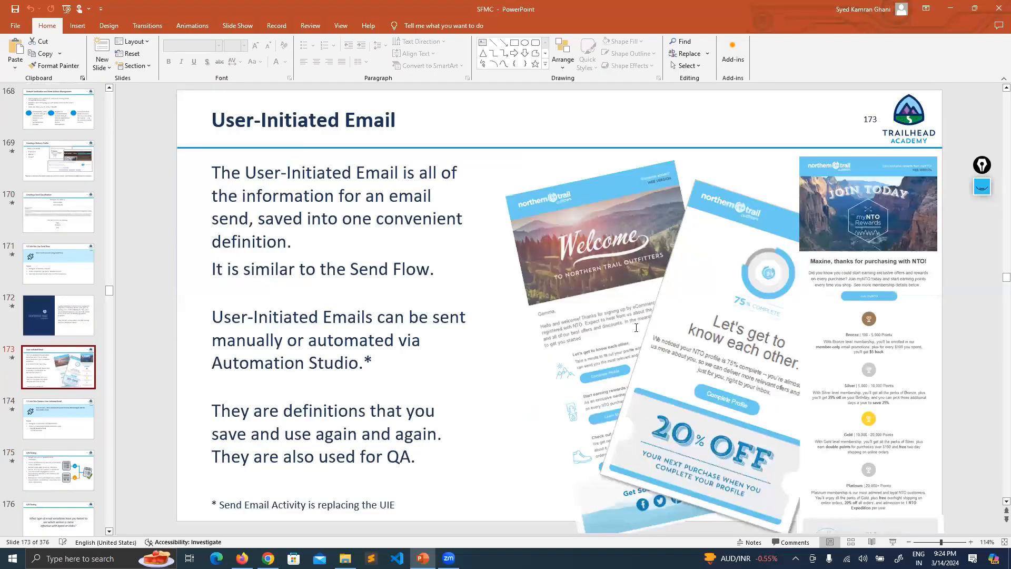
Circle the User-Initiated Email slide title with the pen, then erase it.
{"action": "left_click", "coordinate": [980, 188]}
{"action": "left_click", "coordinate": [982, 236]}
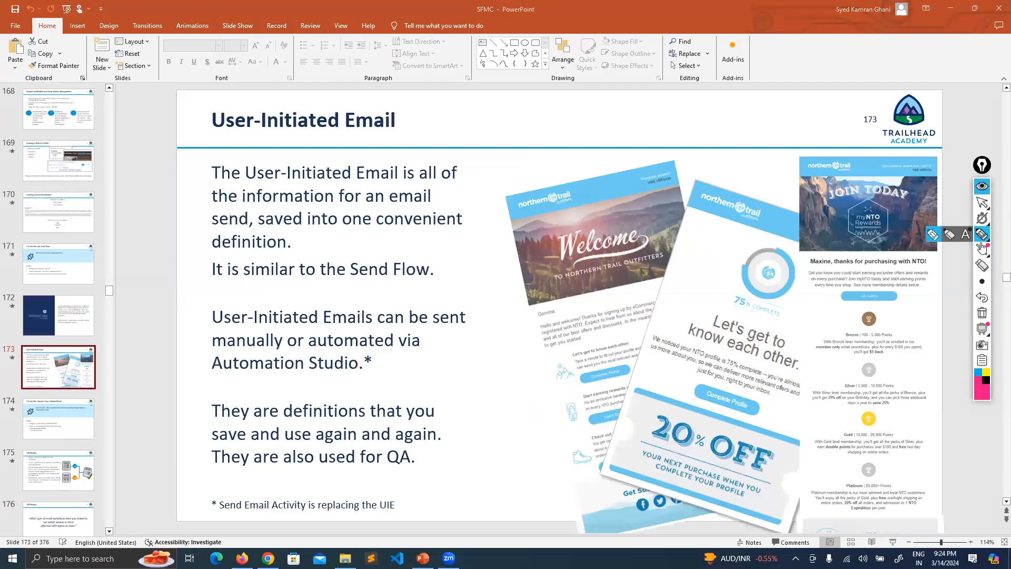
{"action": "mouse_move", "coordinate": [372, 102]}
{"action": "left_mouse_down"}
{"action": "mouse_move", "coordinate": [169, 149]}
{"action": "mouse_move", "coordinate": [208, 67]}
{"action": "left_mouse_up"}
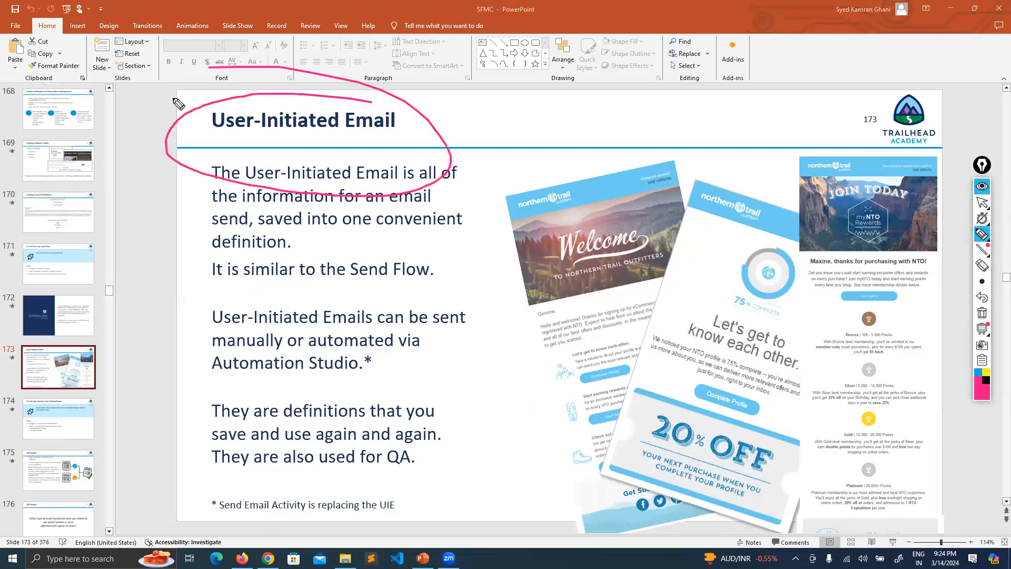
{"action": "left_click", "coordinate": [982, 313]}
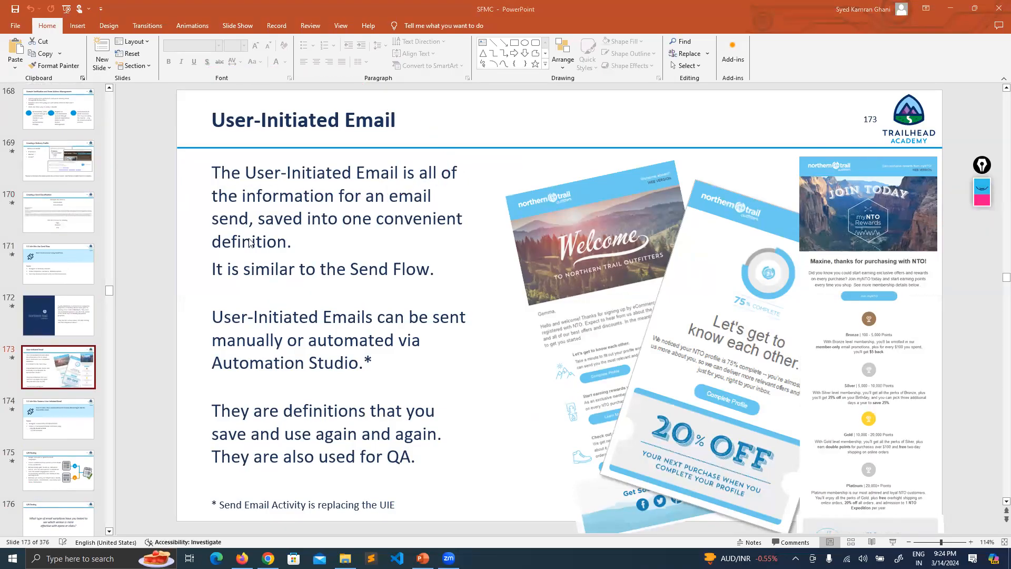
{"action": "scroll", "coordinate": [51, 322], "scroll_direction": "up", "scroll_amount": 8}
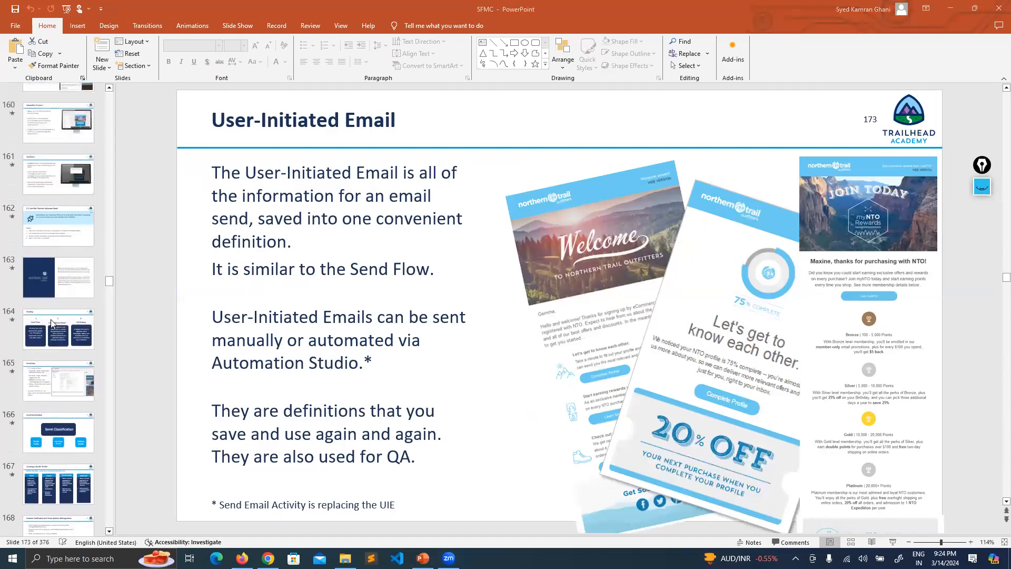
On slide 164 Sending, highlight the Send Flow step, then stop drawing.
{"action": "left_click", "coordinate": [55, 331]}
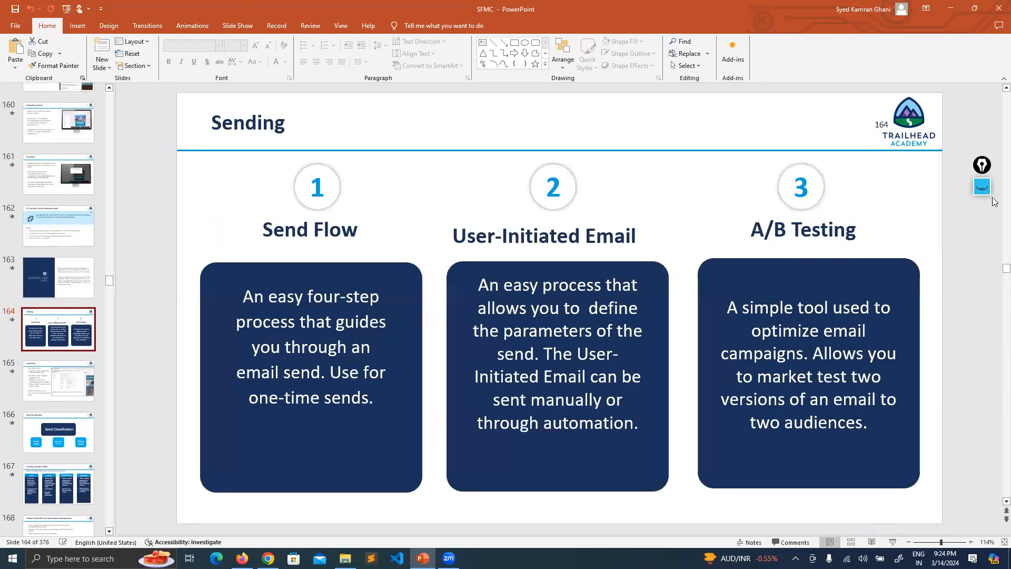
{"action": "mouse_move", "coordinate": [982, 187]}
{"action": "left_click", "coordinate": [981, 234]}
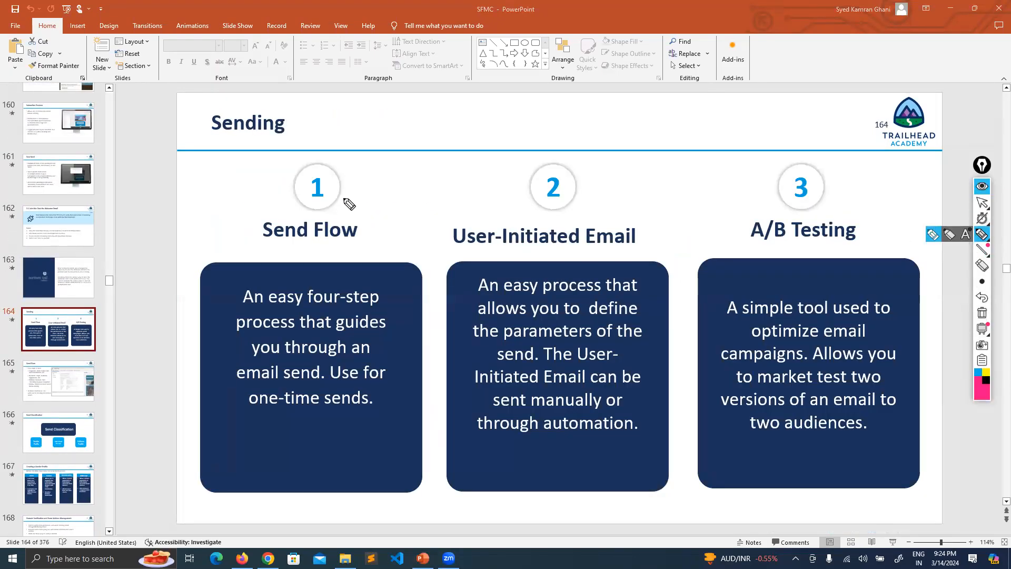
{"action": "mouse_move", "coordinate": [340, 156]}
{"action": "left_mouse_down"}
{"action": "mouse_move", "coordinate": [235, 210]}
{"action": "mouse_move", "coordinate": [404, 214]}
{"action": "mouse_move", "coordinate": [354, 156]}
{"action": "left_mouse_up"}
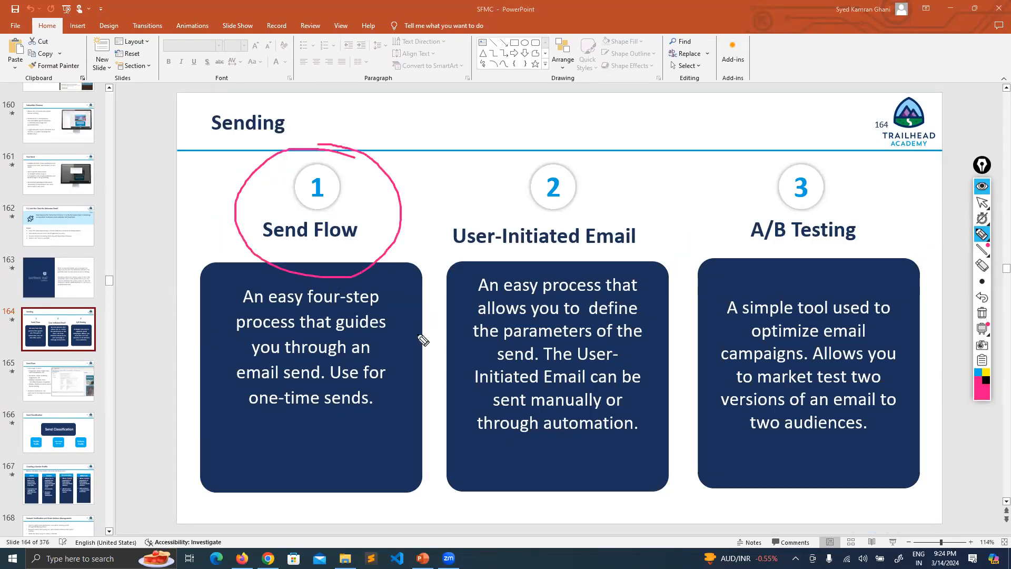
{"action": "left_click", "coordinate": [981, 202]}
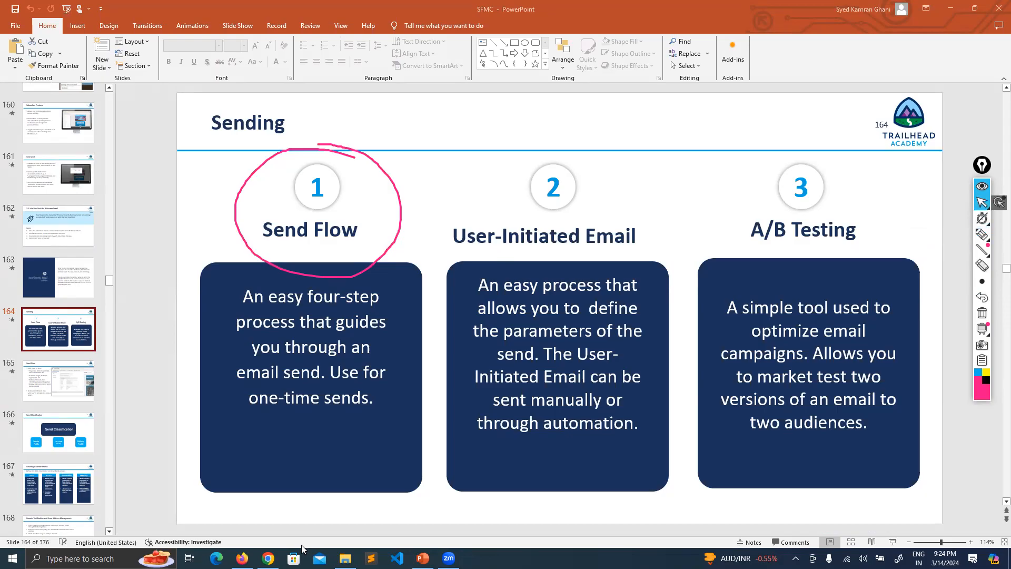
Select the word Email in the Marketing Cloud Send Email heading, then return to the Sending slide.
{"action": "left_click", "coordinate": [267, 558]}
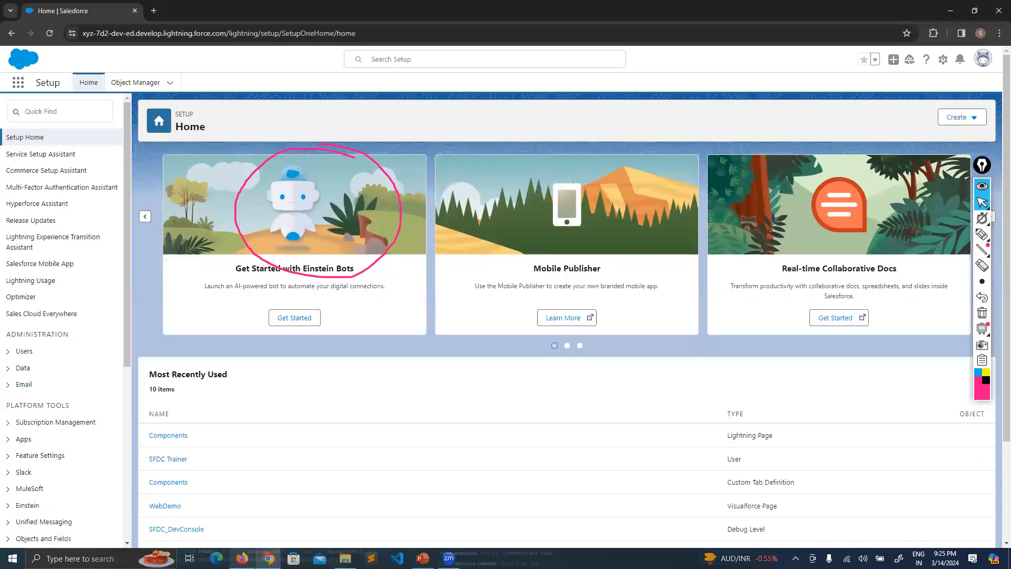
{"action": "left_click", "coordinate": [242, 558]}
{"action": "left_click", "coordinate": [297, 6]}
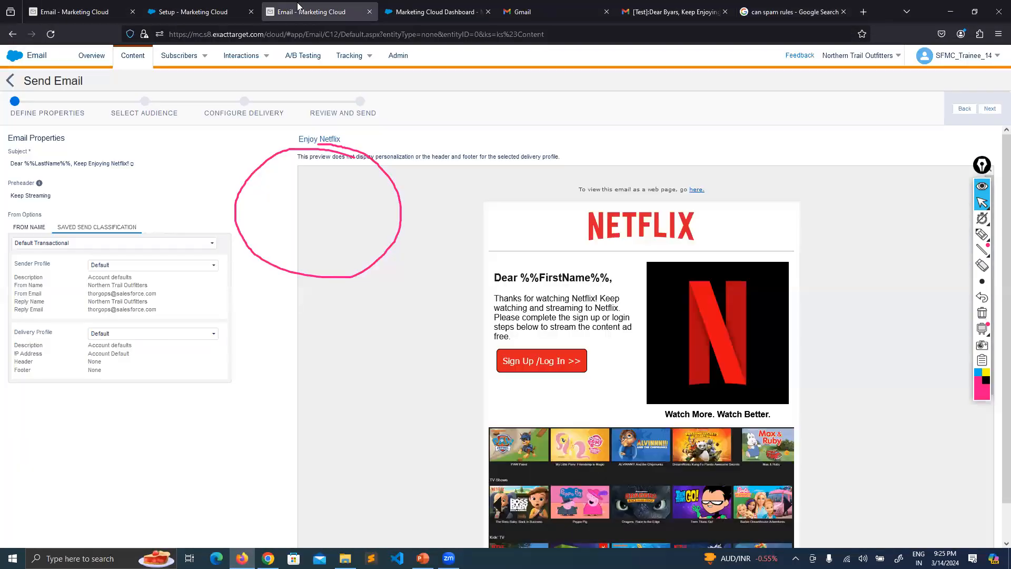
{"action": "double_click", "coordinate": [74, 81]}
{"action": "left_click", "coordinate": [422, 557]}
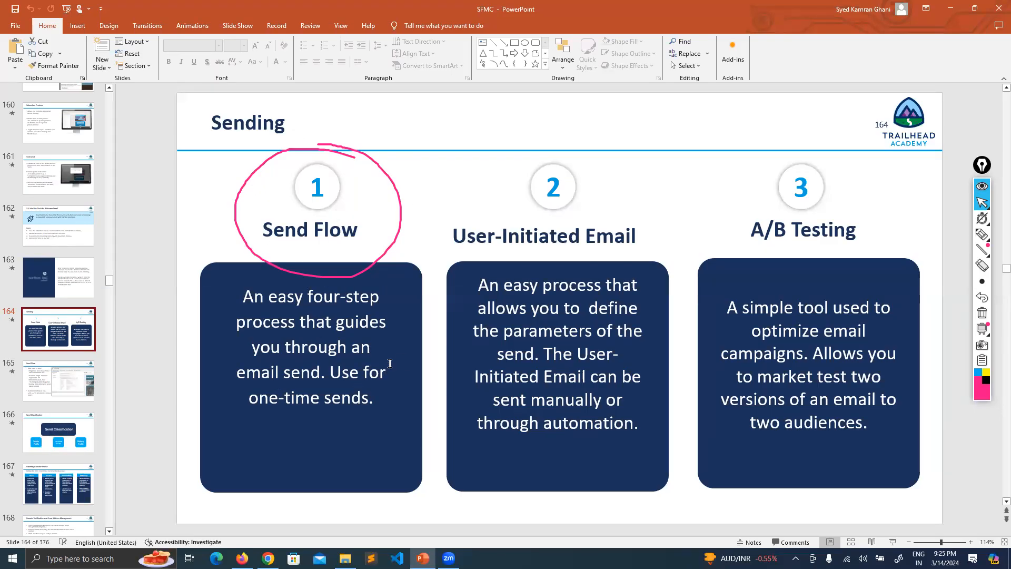
Pen-mark User-Initiated Email and circle A/B Testing, then clear all annotations.
{"action": "mouse_move", "coordinate": [981, 286]}
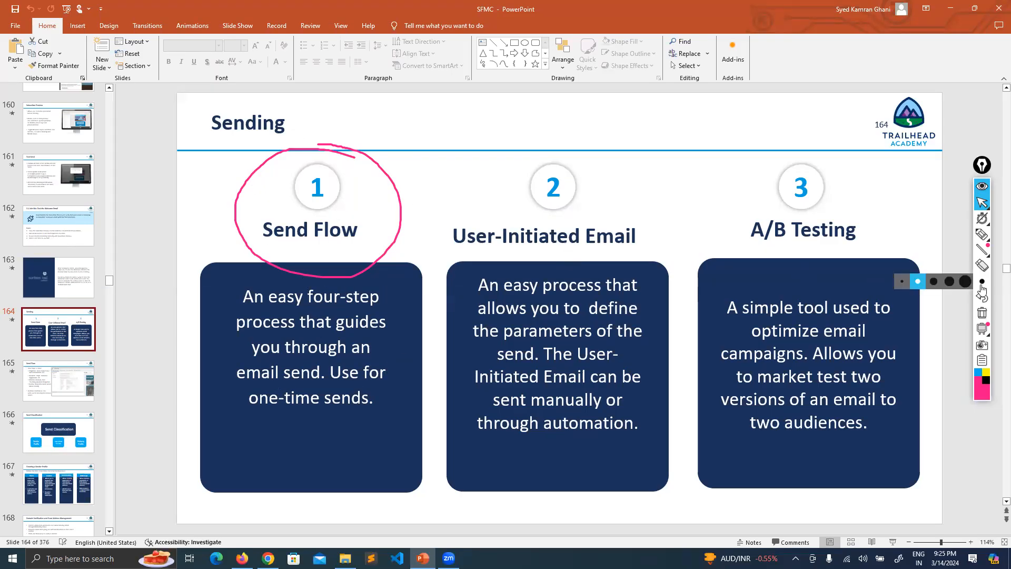
{"action": "left_click", "coordinate": [982, 234]}
{"action": "left_click_drag", "start_coordinate": [478, 242], "coordinate": [481, 250]}
{"action": "left_click_drag", "start_coordinate": [555, 242], "coordinate": [585, 228]}
{"action": "mouse_move", "coordinate": [472, 245]}
{"action": "left_mouse_down"}
{"action": "mouse_move", "coordinate": [479, 256]}
{"action": "mouse_move", "coordinate": [558, 244]}
{"action": "left_mouse_up"}
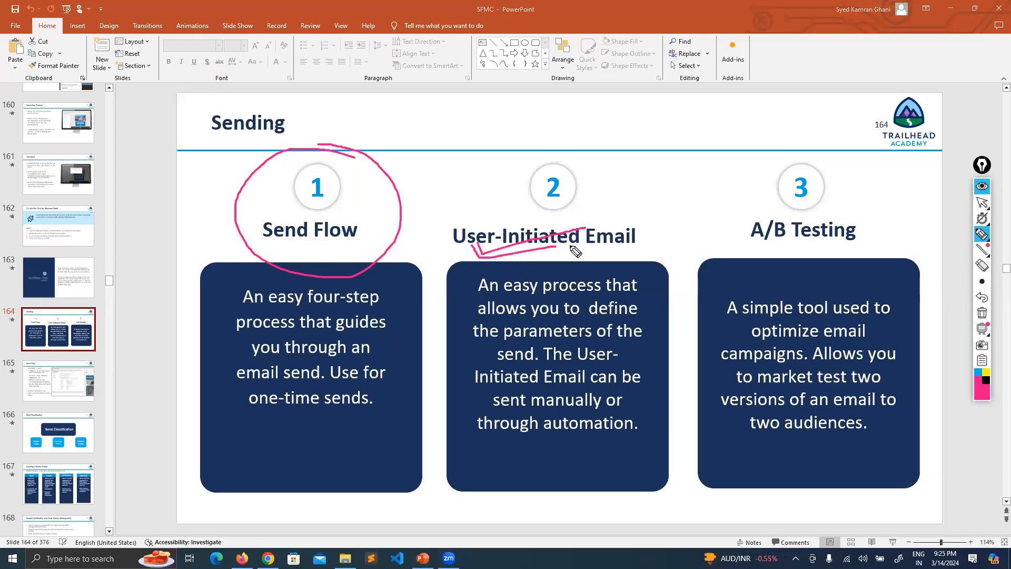
{"action": "mouse_move", "coordinate": [878, 224]}
{"action": "left_mouse_down"}
{"action": "mouse_move", "coordinate": [987, 247]}
{"action": "mouse_move", "coordinate": [842, 215]}
{"action": "left_mouse_up"}
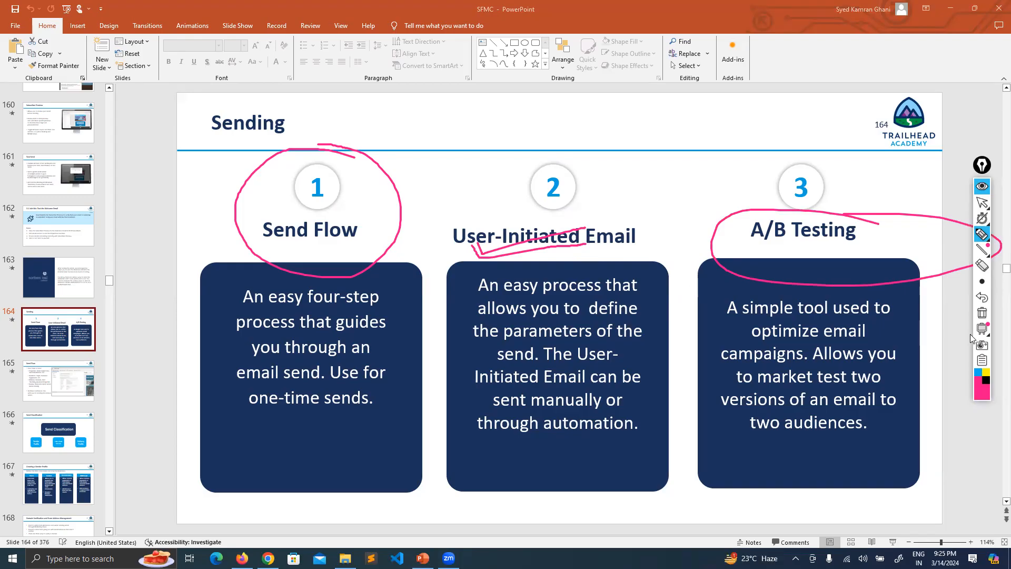
{"action": "left_click", "coordinate": [981, 312]}
Redraw a check under User-Initiated, remove the ink, and return to the Send Email page.
{"action": "left_click_drag", "start_coordinate": [478, 252], "coordinate": [535, 228]}
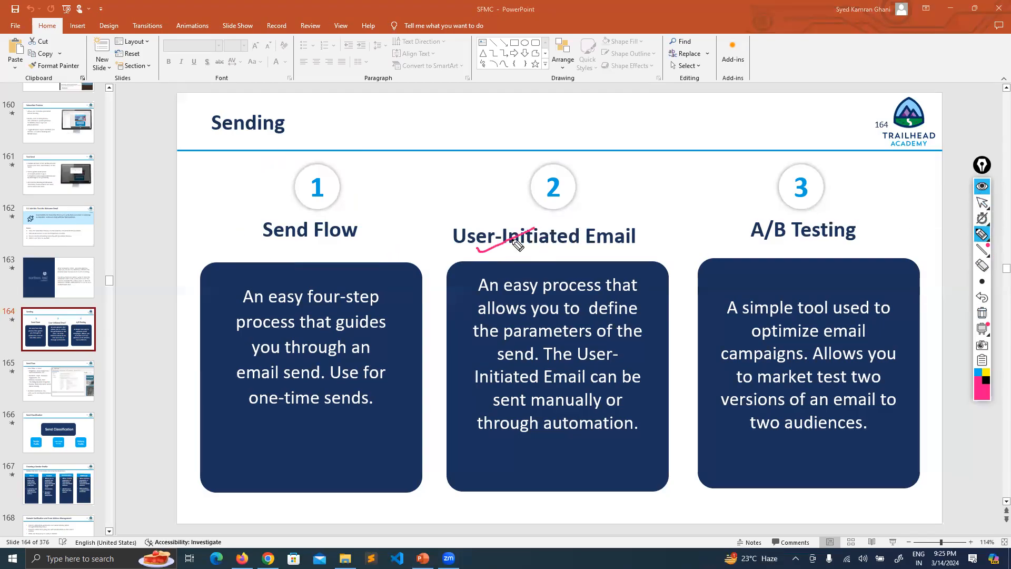
{"action": "left_click_drag", "start_coordinate": [472, 245], "coordinate": [547, 229]}
{"action": "left_click", "coordinate": [982, 201]}
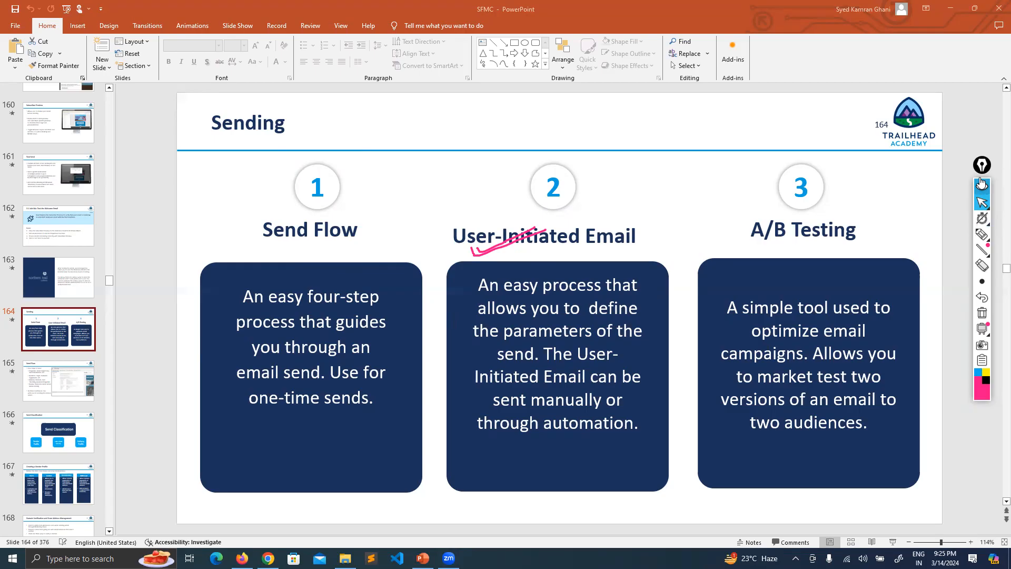
{"action": "left_click", "coordinate": [981, 166]}
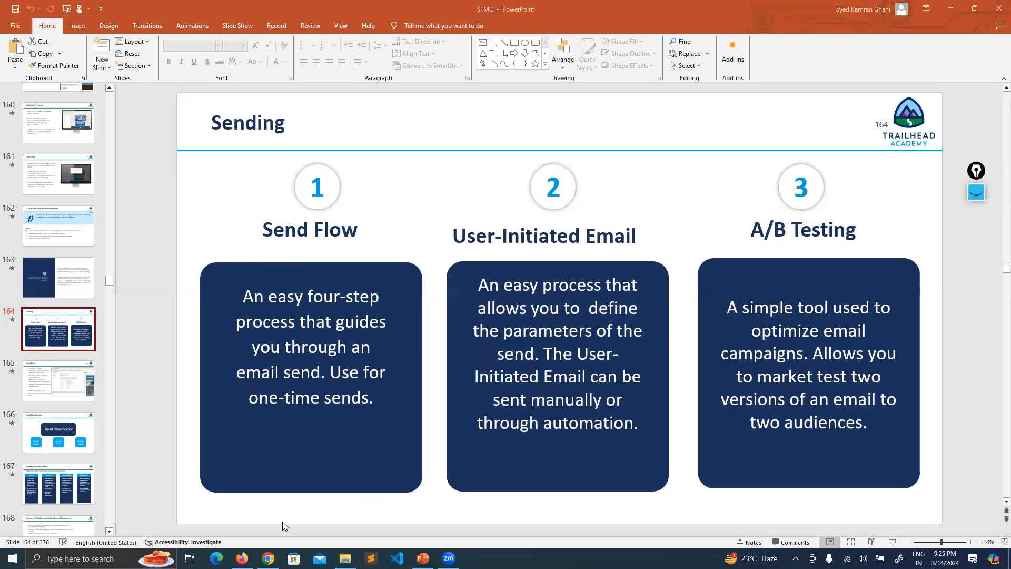
{"action": "left_click", "coordinate": [242, 558]}
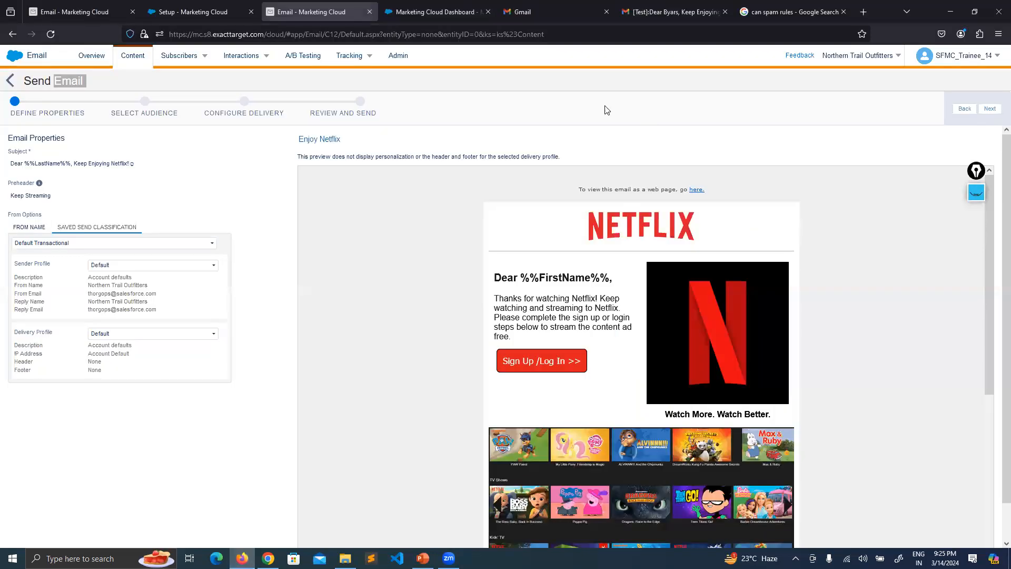
Deselect the Email heading word, then return to PowerPoint's slide 164 Sending.
{"action": "left_click", "coordinate": [220, 87]}
{"action": "mouse_move", "coordinate": [423, 558]}
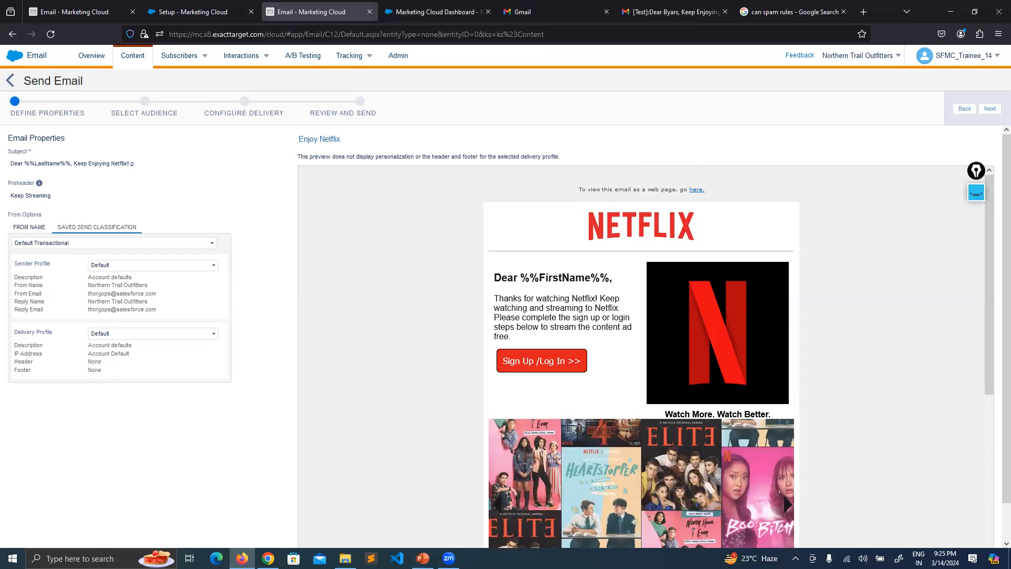
{"action": "left_click", "coordinate": [423, 558]}
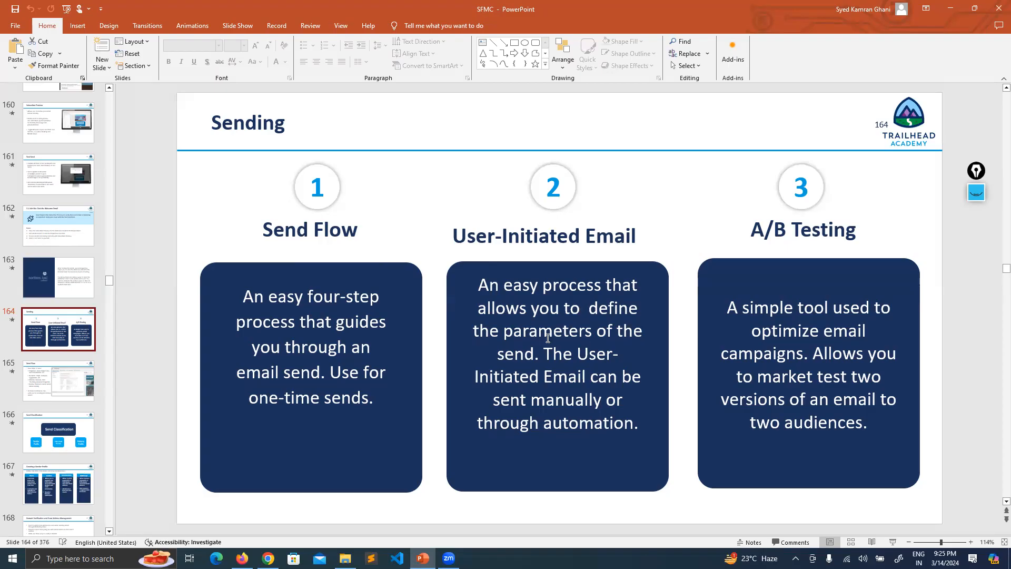
Glance at slide 165 Send Flow, then show slide 168 Domain Verification and From Address Management.
{"action": "scroll", "coordinate": [82, 362], "scroll_direction": "down", "scroll_amount": 3}
{"action": "left_click", "coordinate": [65, 293]}
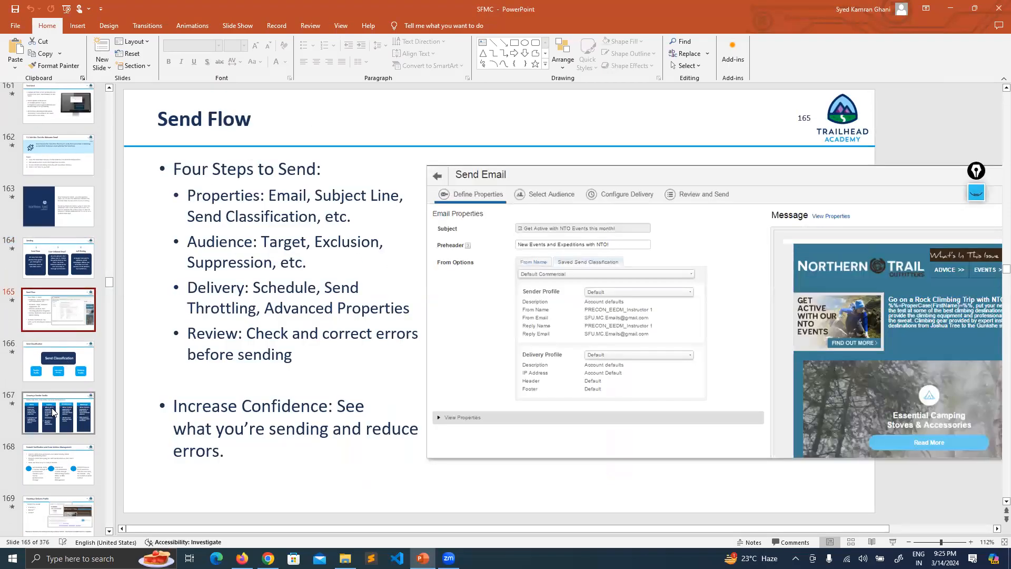
{"action": "left_click", "coordinate": [50, 457]}
{"action": "scroll", "coordinate": [88, 299], "scroll_direction": "up", "scroll_amount": 2}
{"action": "scroll", "coordinate": [88, 299], "scroll_direction": "down", "scroll_amount": 8}
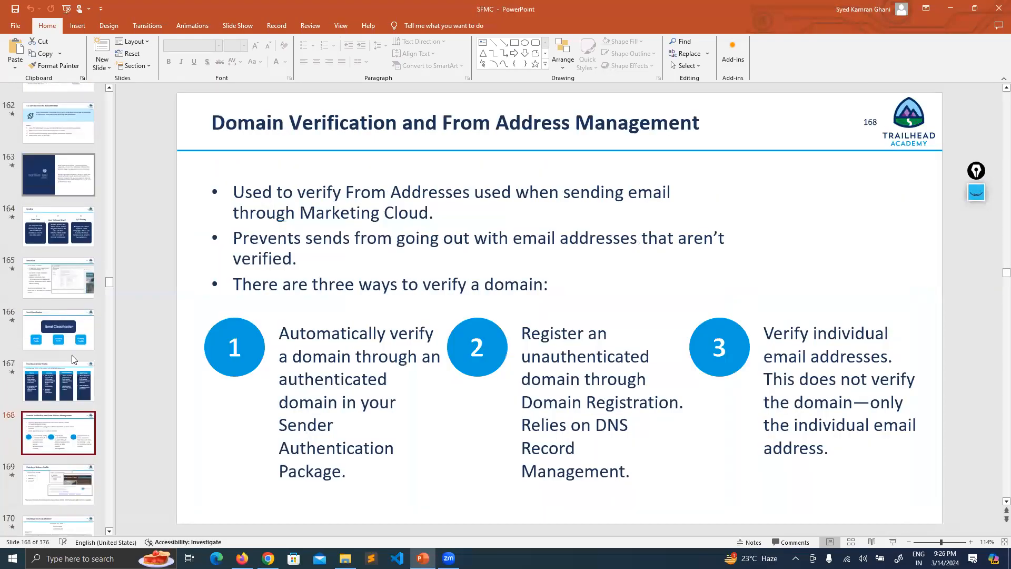